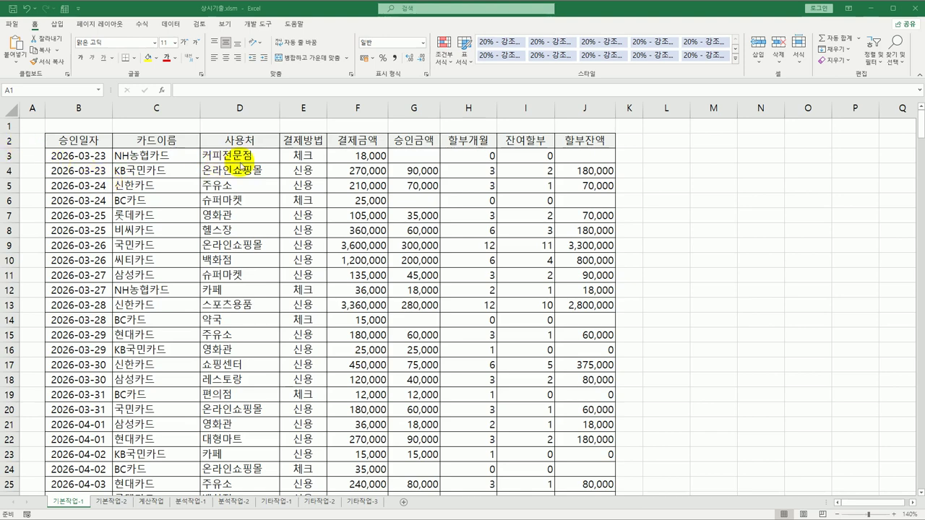
- Enter the criteria header 조건 in cell L2
{"action": "left_click", "coordinate": [665, 141]}
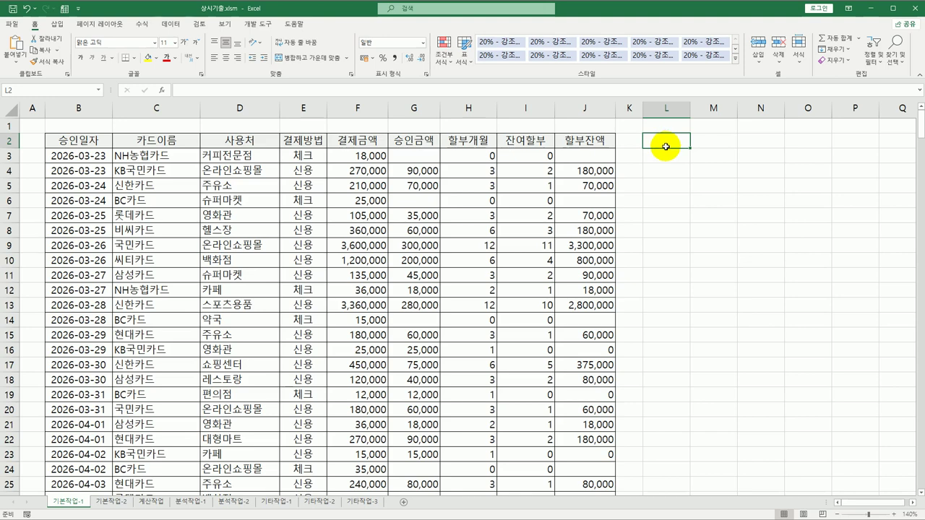
{"action": "type", "text": "조거"}
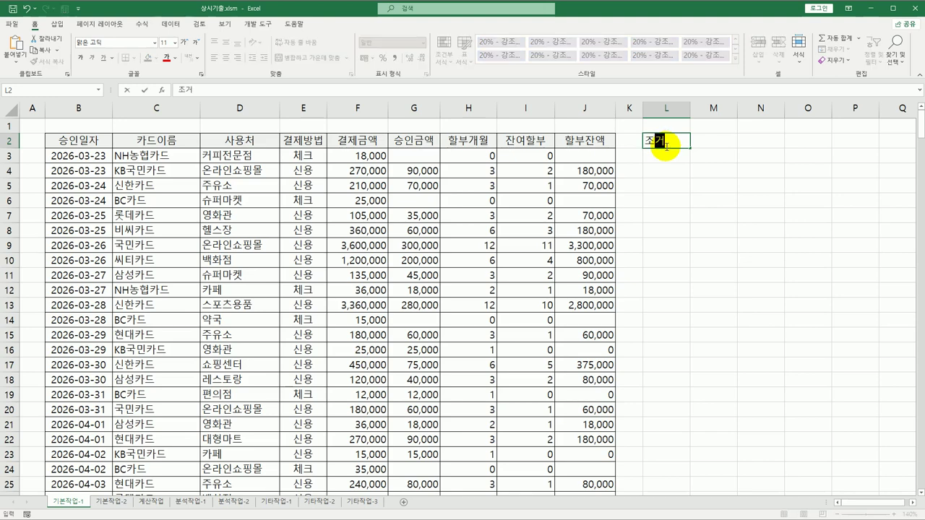
{"action": "type", "text": "ㄴ"}
{"action": "key", "text": "Return"}
- Enter the criteria formula =AND(WEEKDAY(B3,1)>=6,E3="체크") in cell L3, below the 조건 header
{"action": "type", "text": "="}
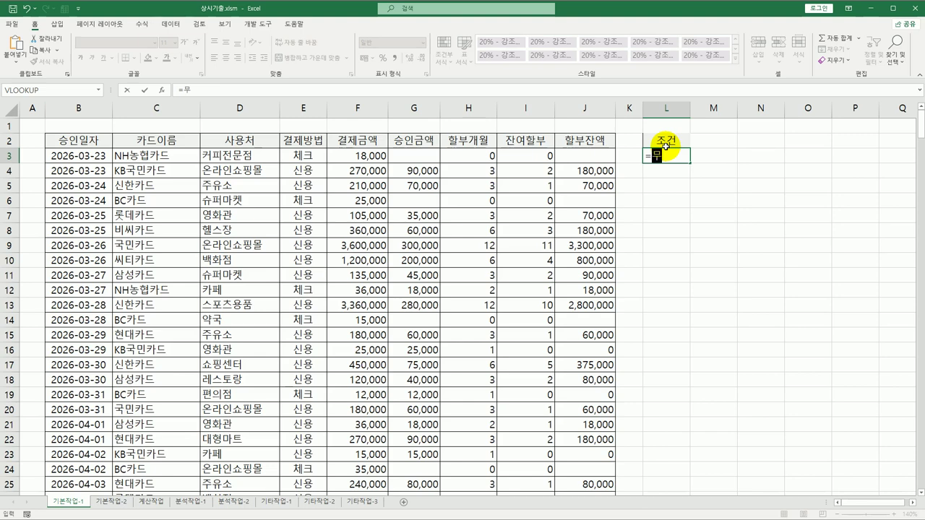
{"action": "type", "text": "and(wee"}
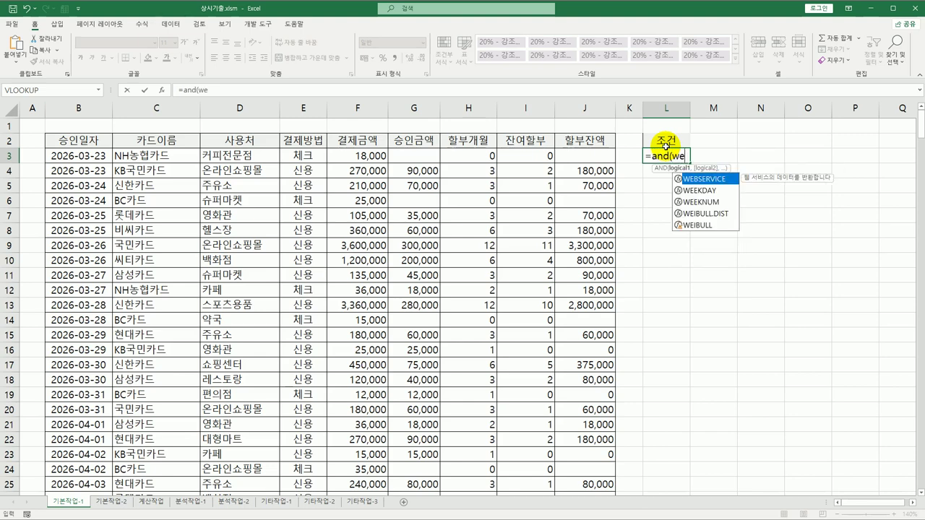
{"action": "key", "text": "Tab"}
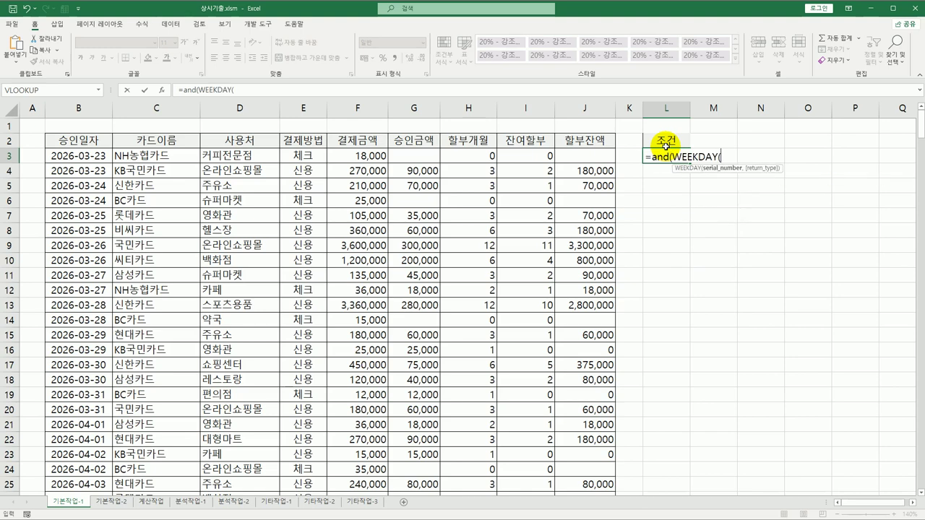
{"action": "left_click", "coordinate": [95, 156]}
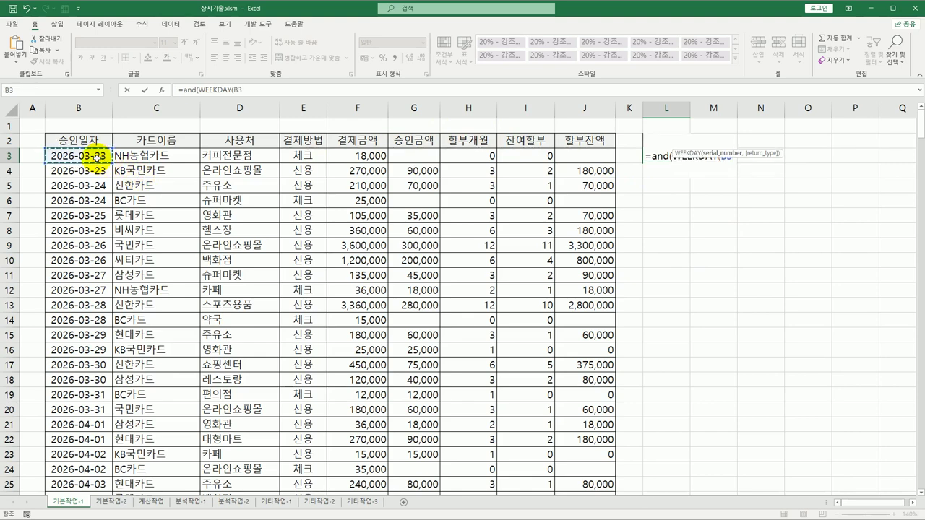
{"action": "type", "text": ","}
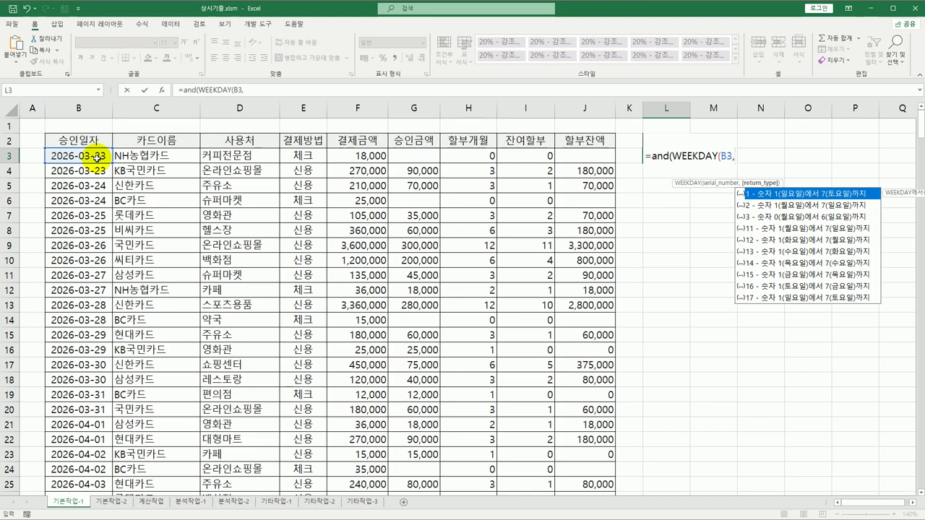
{"action": "double_click", "coordinate": [772, 198]}
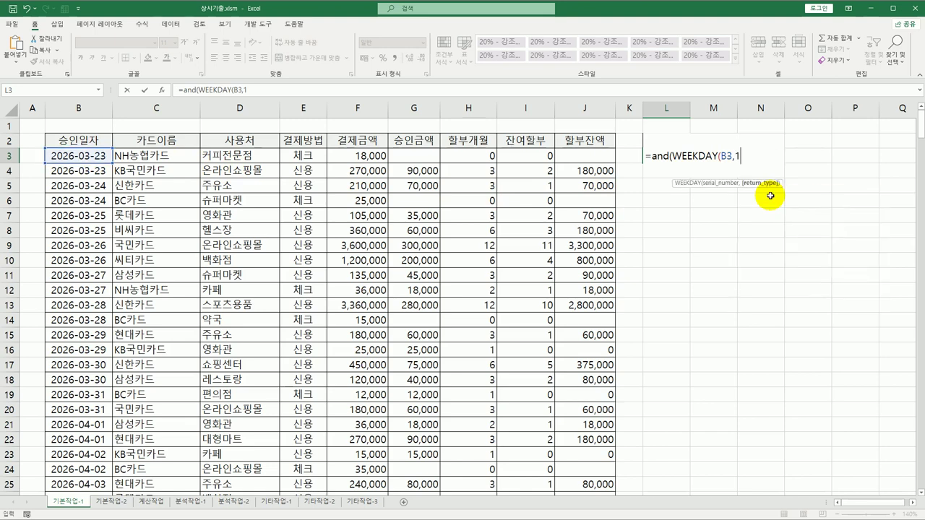
{"action": "type", "text": ")"}
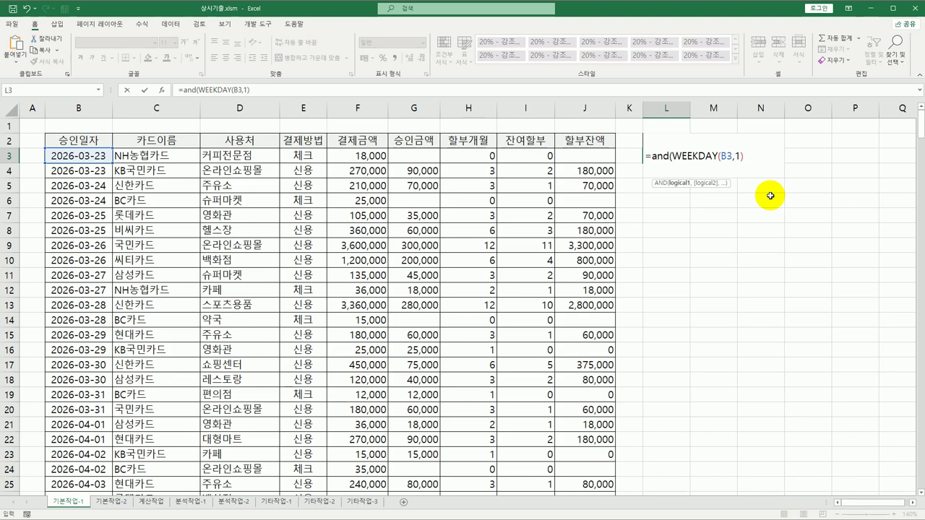
{"action": "type", "text": ">=6"}
{"action": "type", "text": ","}
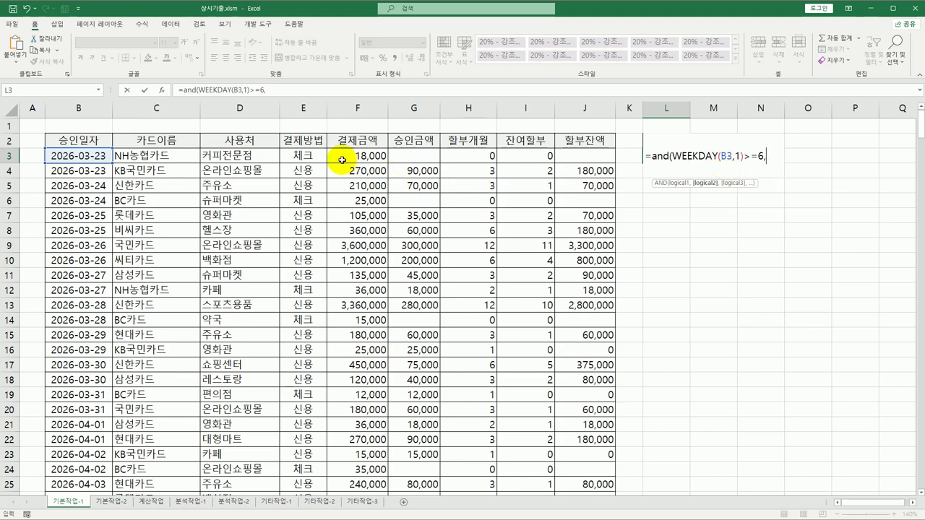
{"action": "left_click", "coordinate": [321, 155]}
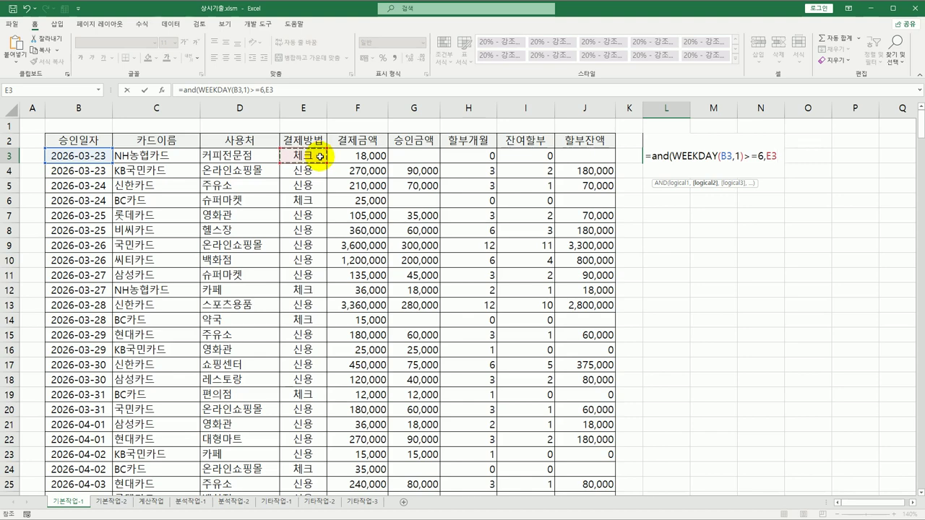
{"action": "type", "text": "=\"체크\")"}
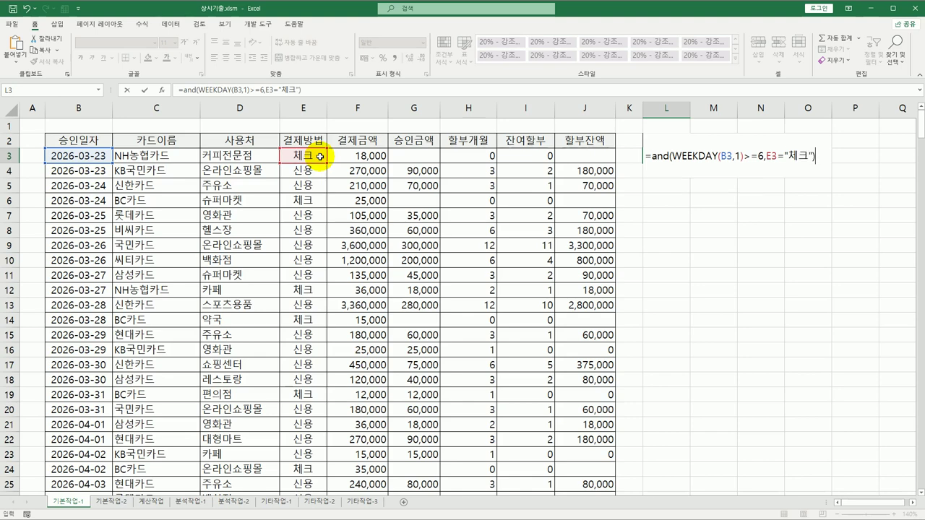
{"action": "key", "text": "Return"}
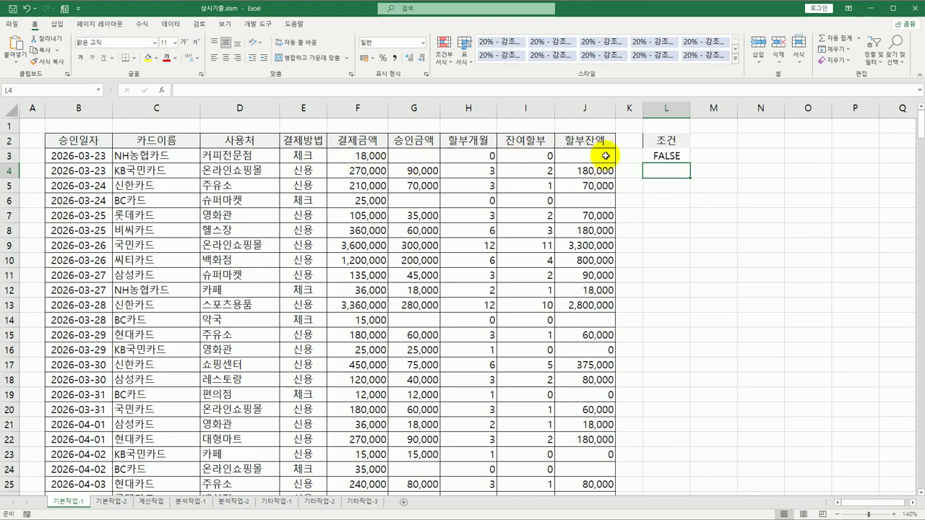
{"action": "left_click", "coordinate": [660, 154]}
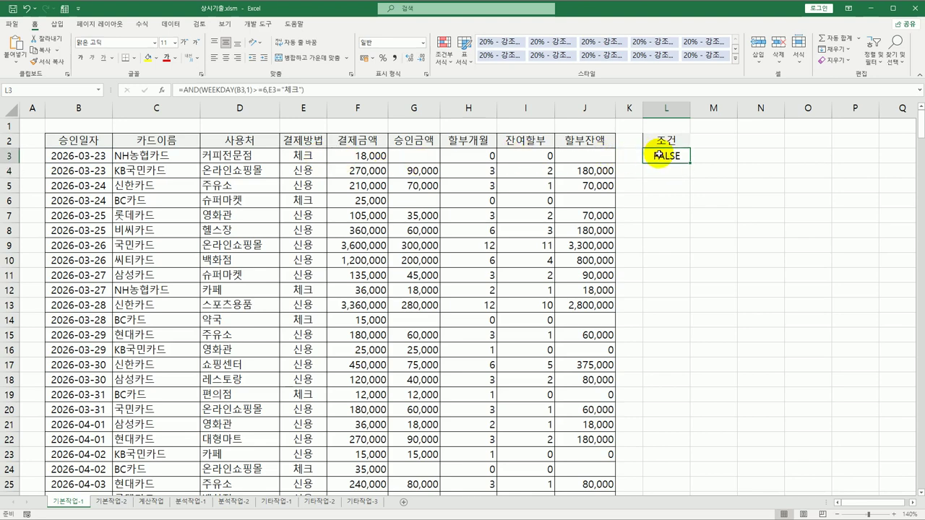
- Copy the headers 승인일자 through 결제금액 (B2:F2) to the range starting at cell L6
{"action": "left_click", "coordinate": [101, 143]}
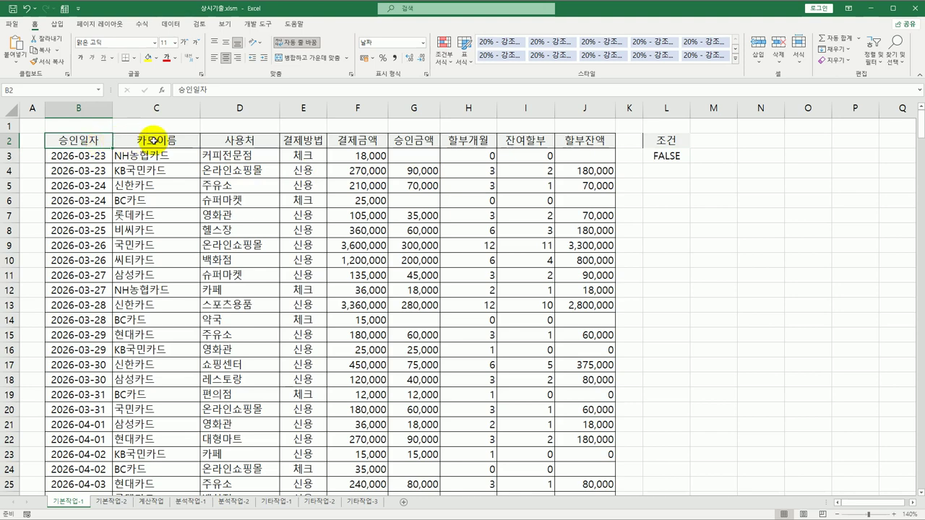
{"action": "left_click_drag", "start_coordinate": [105, 142], "coordinate": [350, 142]}
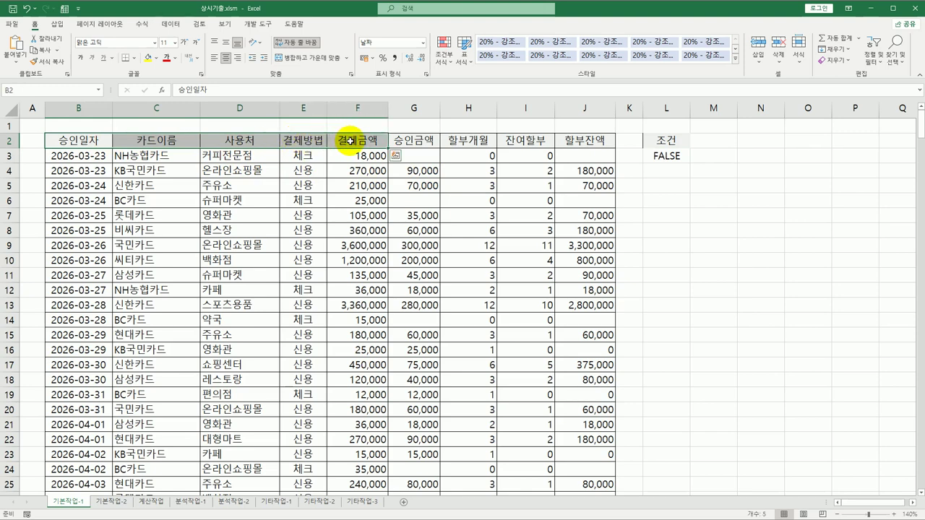
{"action": "key", "text": "ctrl+c"}
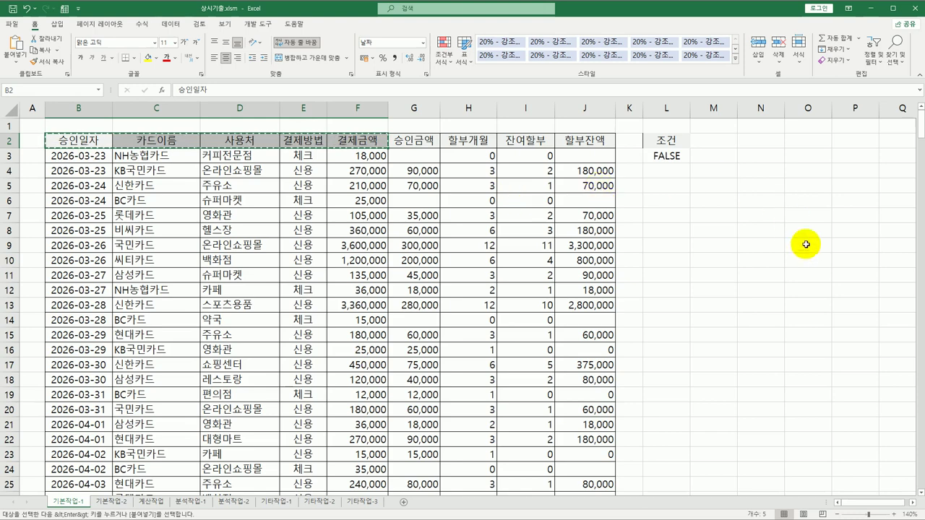
{"action": "left_click", "coordinate": [673, 202]}
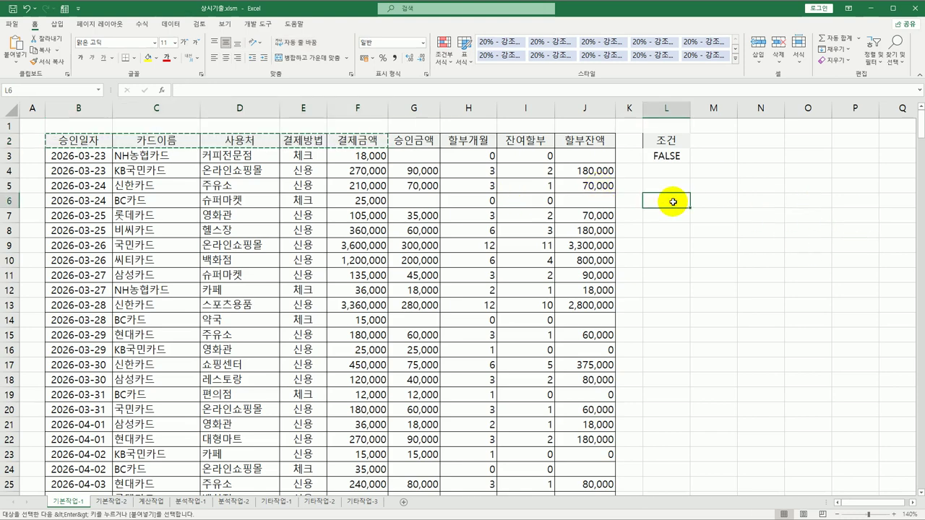
{"action": "key", "text": "ctrl+v"}
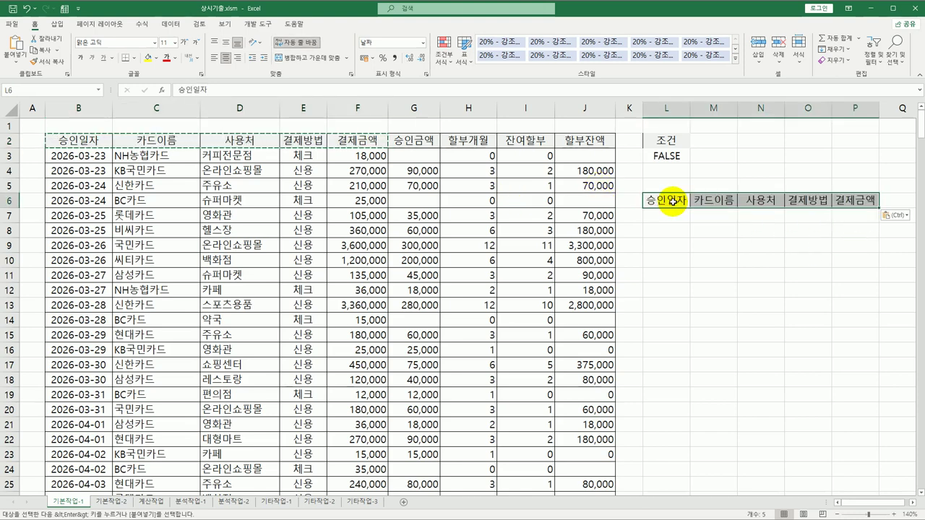
- Set up an Advanced Filter on the list B2:J34 with L2:L3 as the criteria range
{"action": "left_click", "coordinate": [260, 181]}
{"action": "left_click", "coordinate": [170, 24]}
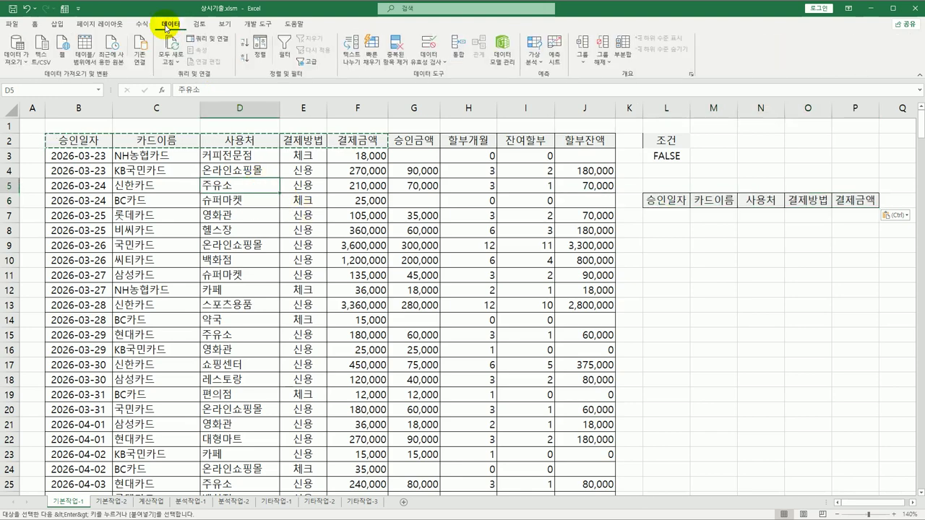
{"action": "left_click", "coordinate": [305, 66]}
{"action": "scroll", "coordinate": [417, 327], "scroll_direction": "down", "scroll_amount": 3}
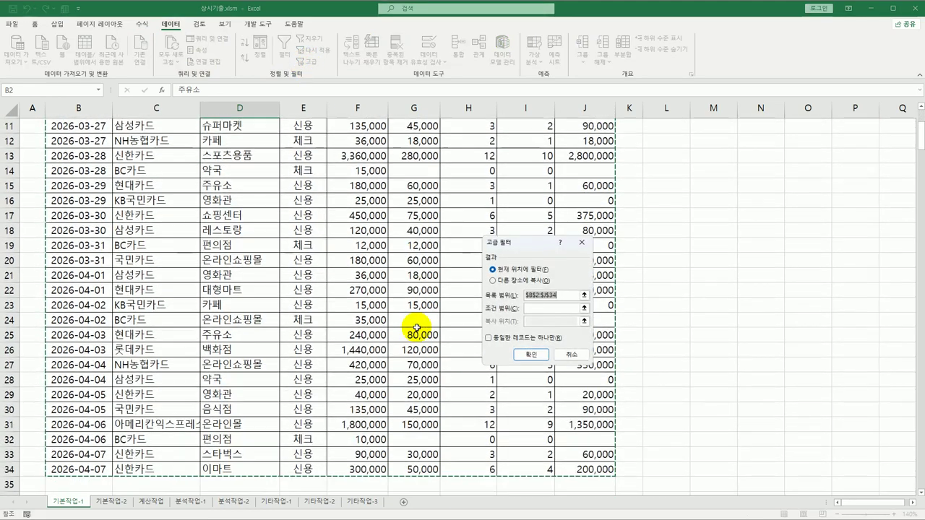
{"action": "scroll", "coordinate": [417, 327], "scroll_direction": "up", "scroll_amount": 3}
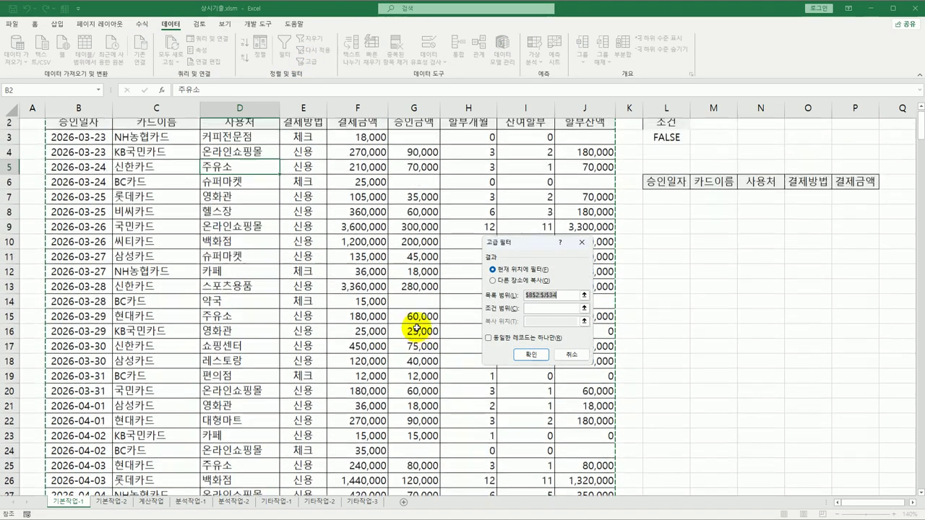
{"action": "left_click", "coordinate": [532, 308]}
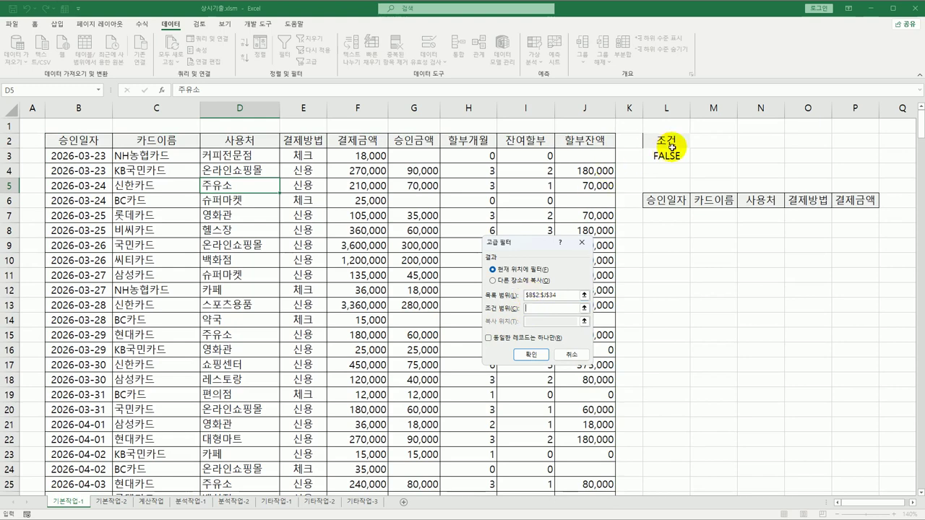
{"action": "left_click_drag", "start_coordinate": [671, 147], "coordinate": [668, 156]}
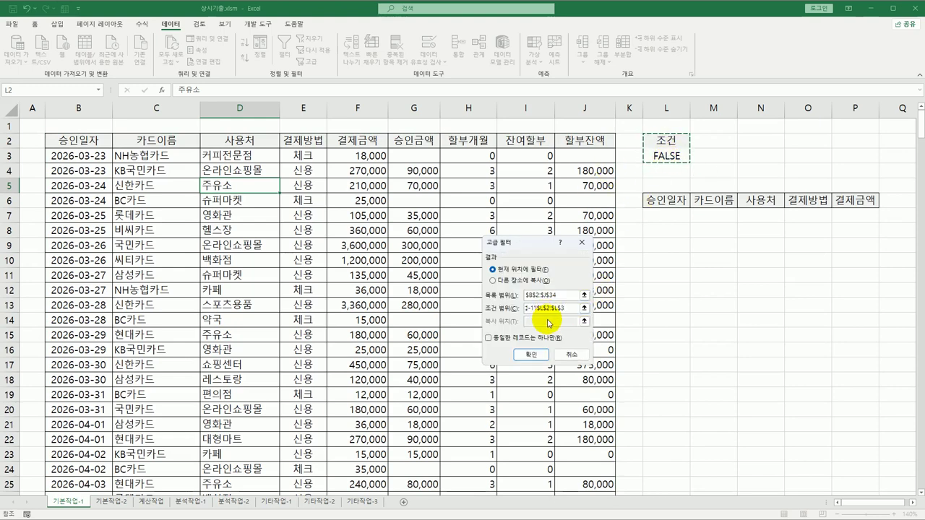
- Output the Advanced Filter results to another location at L6:P6 and autofit column L's width
{"action": "left_click", "coordinate": [494, 281]}
{"action": "left_click", "coordinate": [538, 321]}
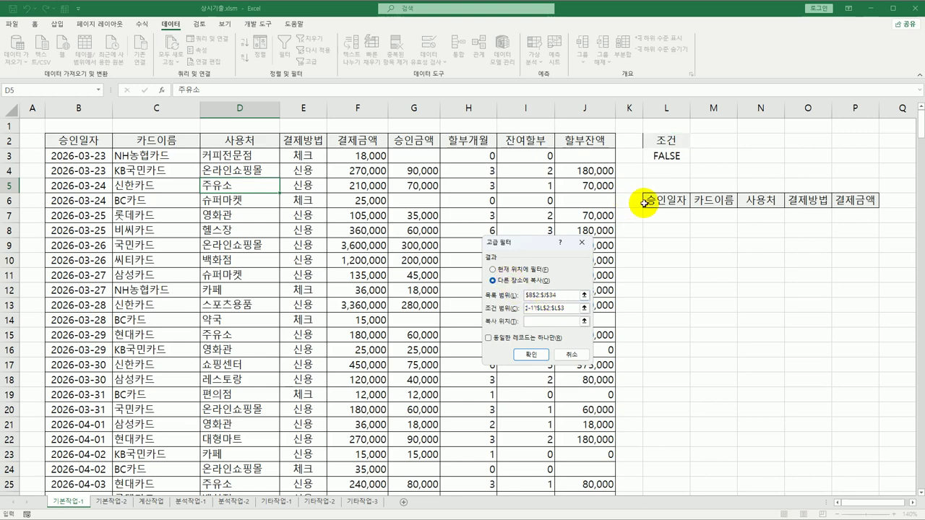
{"action": "left_click_drag", "start_coordinate": [651, 200], "coordinate": [841, 200]}
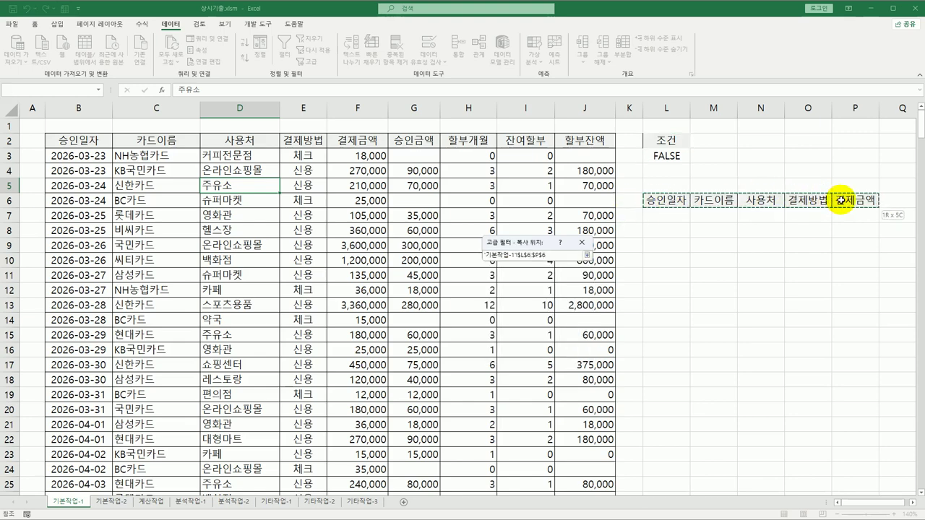
{"action": "left_click", "coordinate": [571, 357]}
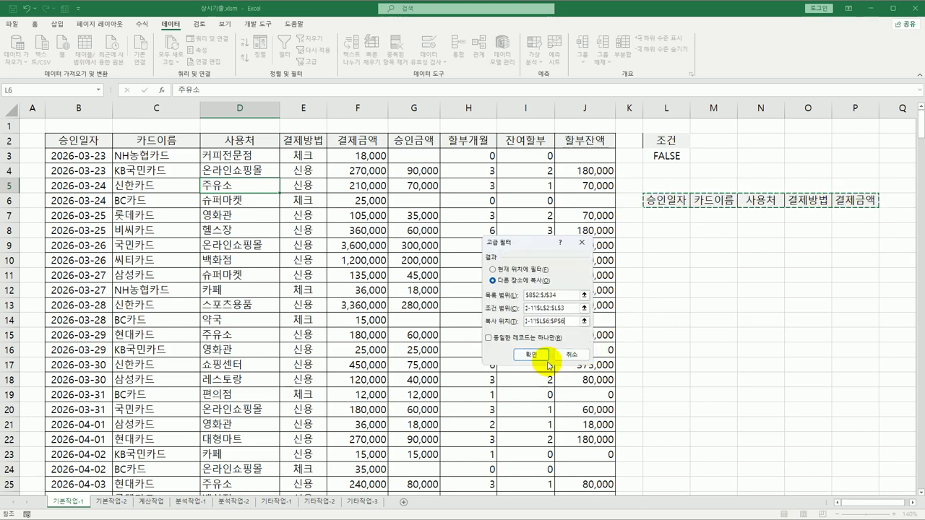
{"action": "left_click", "coordinate": [531, 356]}
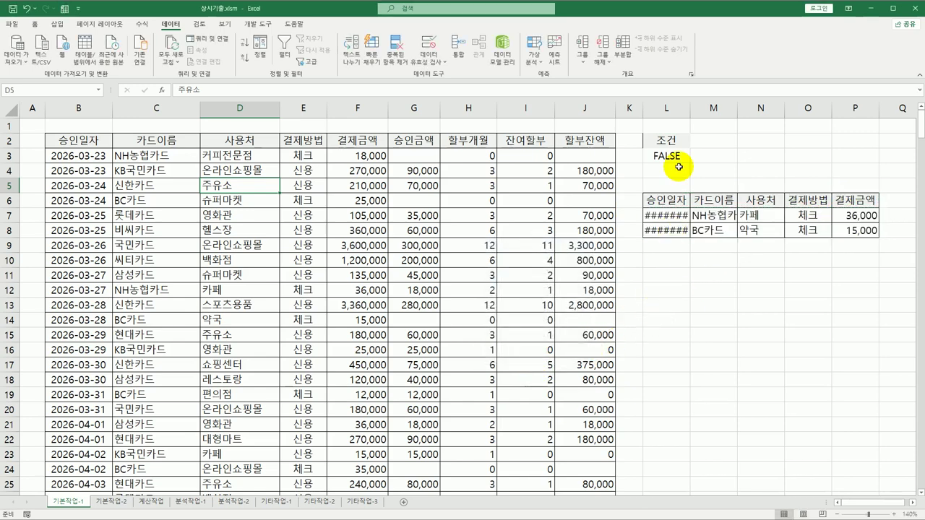
{"action": "double_click", "coordinate": [690, 109]}
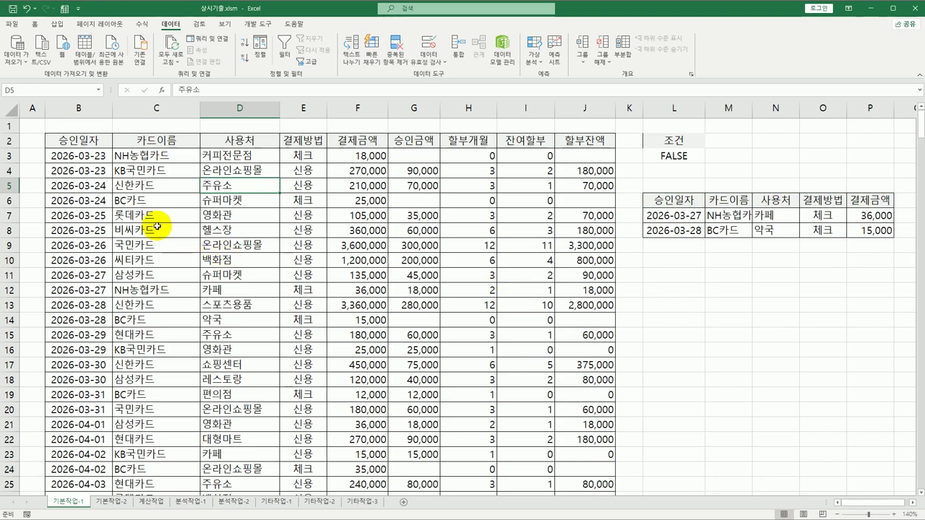
- Start a new conditional formatting rule for B3:J34 using the formula-based rule type (수식을 사용하여 서식을 지정할 셀 결정)
{"action": "left_click_drag", "start_coordinate": [90, 158], "coordinate": [563, 454]}
{"action": "scroll", "coordinate": [471, 419], "scroll_direction": "up", "scroll_amount": 4}
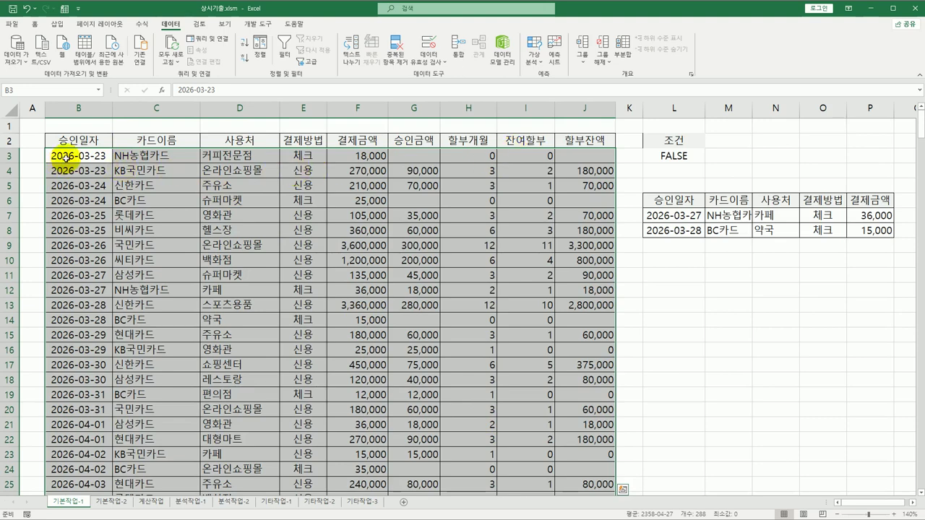
{"action": "left_click", "coordinate": [34, 24]}
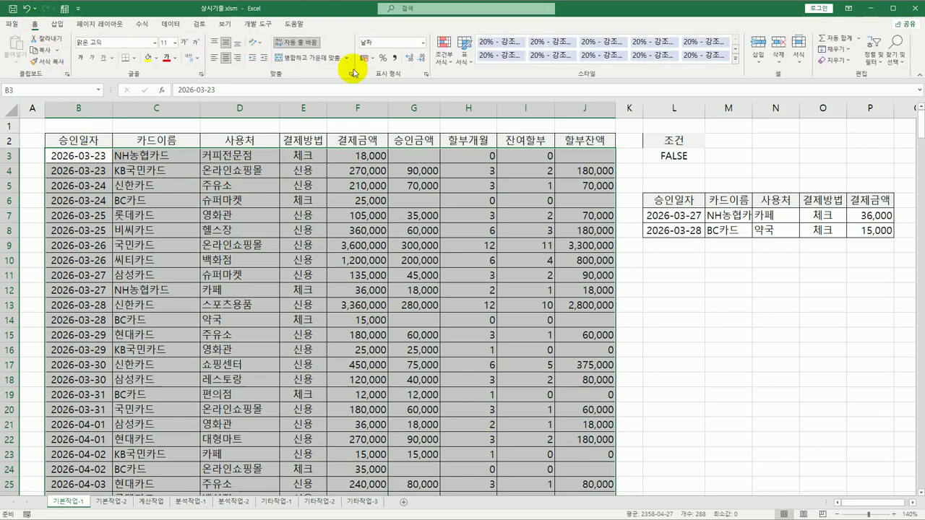
{"action": "left_click", "coordinate": [444, 54]}
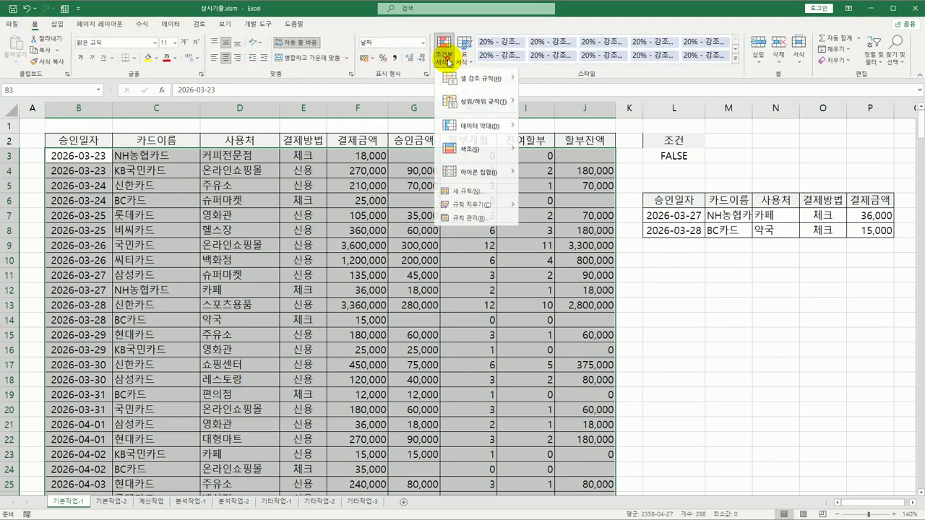
{"action": "left_click", "coordinate": [470, 194]}
{"action": "left_click_drag", "start_coordinate": [467, 217], "coordinate": [175, 57]}
{"action": "left_click", "coordinate": [179, 133]}
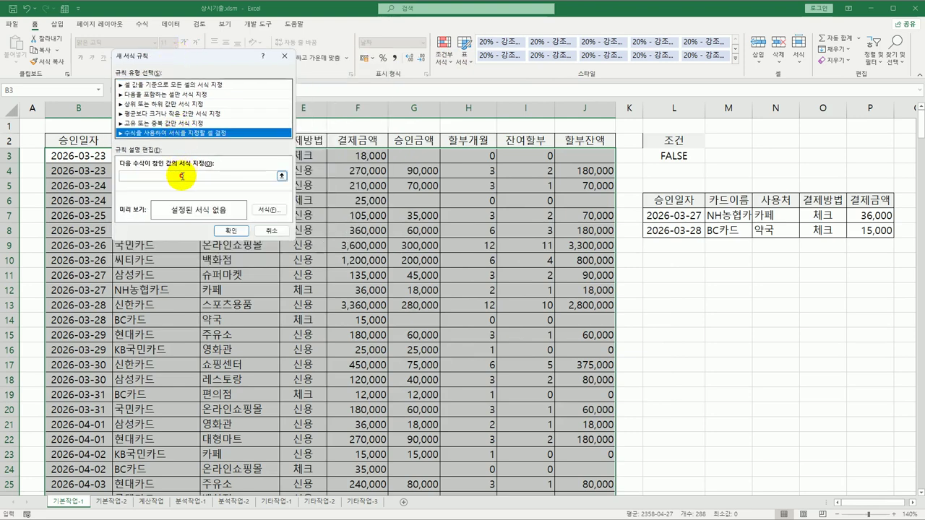
- Enter =iseven(day($B3)) as the rule's formula
{"action": "left_click", "coordinate": [182, 175]}
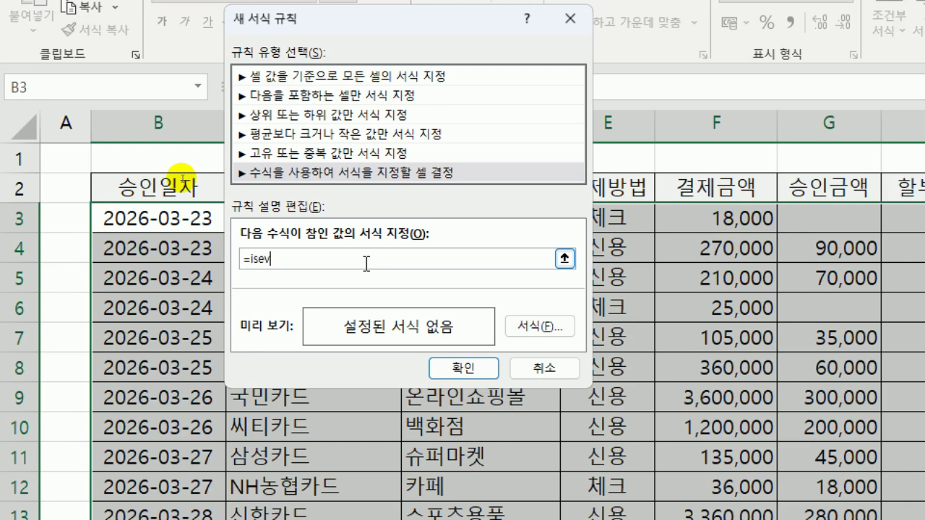
{"action": "type", "text": "en(day("}
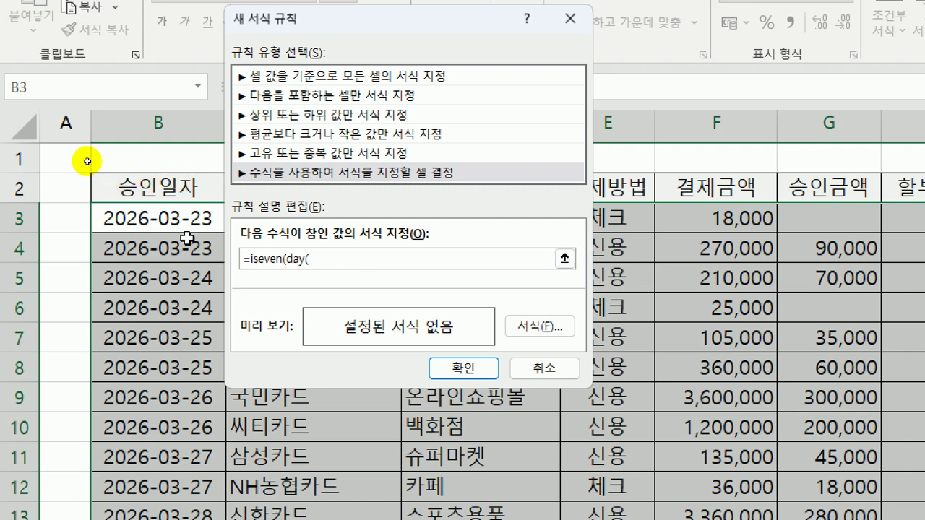
{"action": "left_click", "coordinate": [170, 219]}
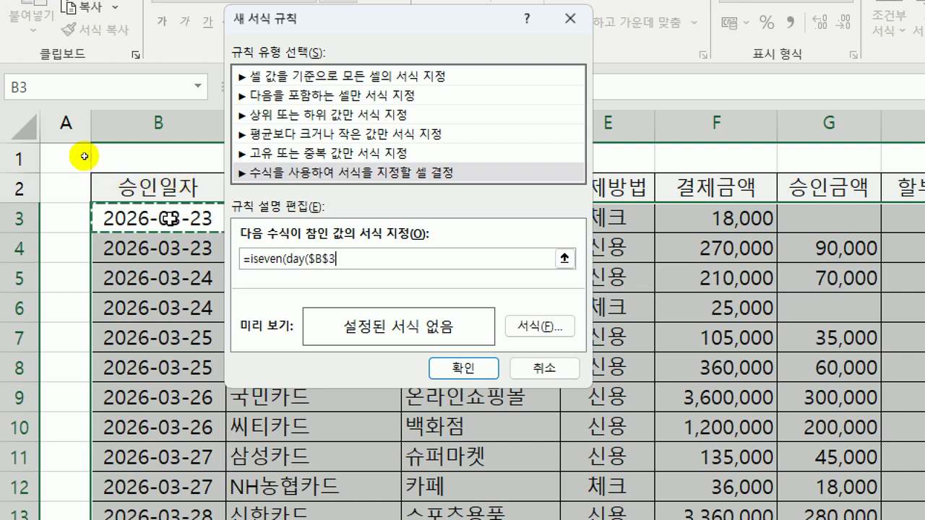
{"action": "key", "text": "F4"}
{"action": "key", "text": "F4"}
{"action": "type", "text": ")"}
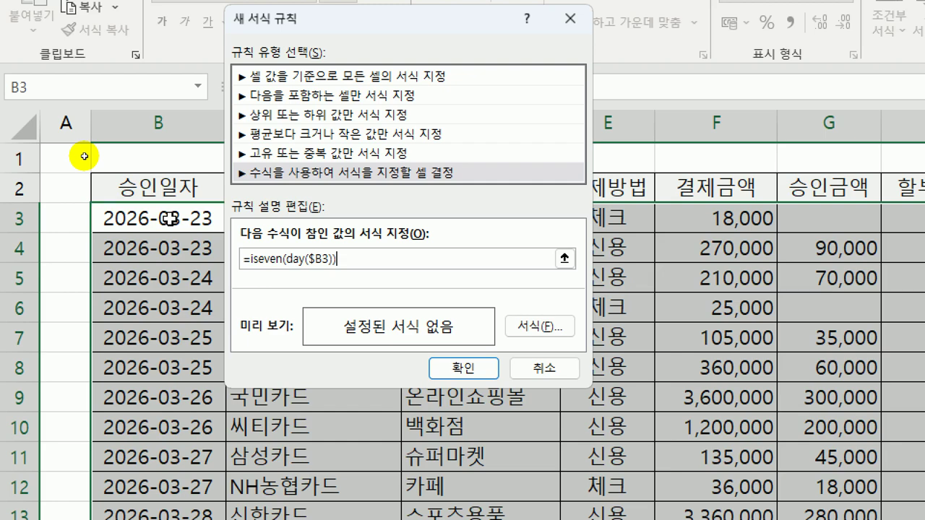
- Set the rule's font format to bold (굵게) in the standard blue color
{"action": "left_click", "coordinate": [541, 328]}
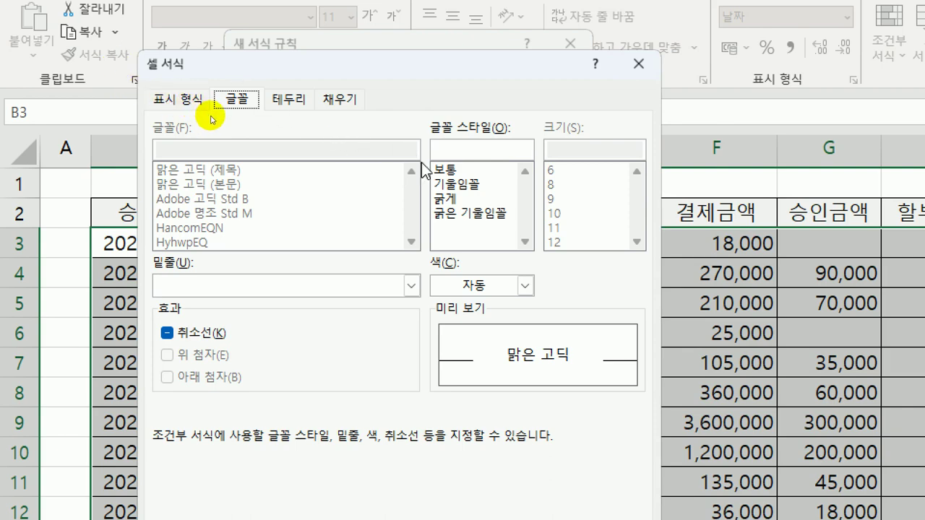
{"action": "left_click", "coordinate": [481, 201]}
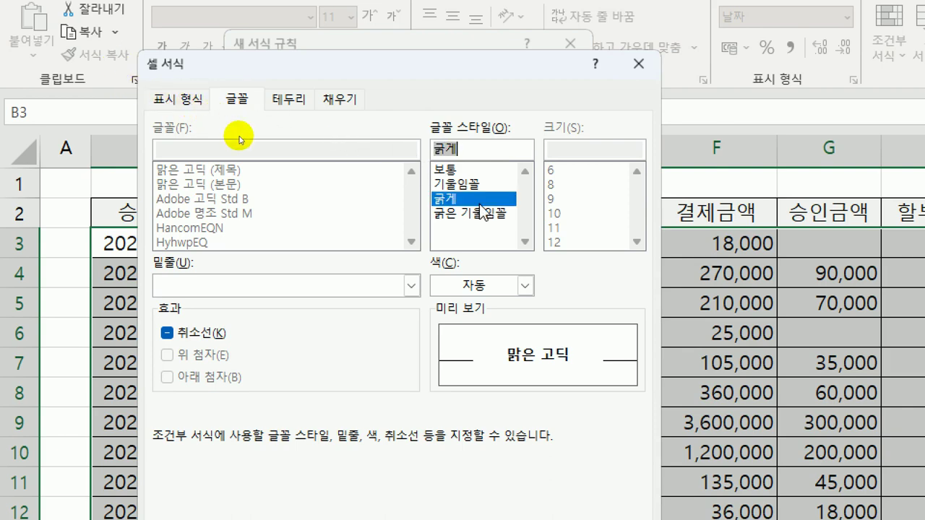
{"action": "left_click", "coordinate": [526, 287]}
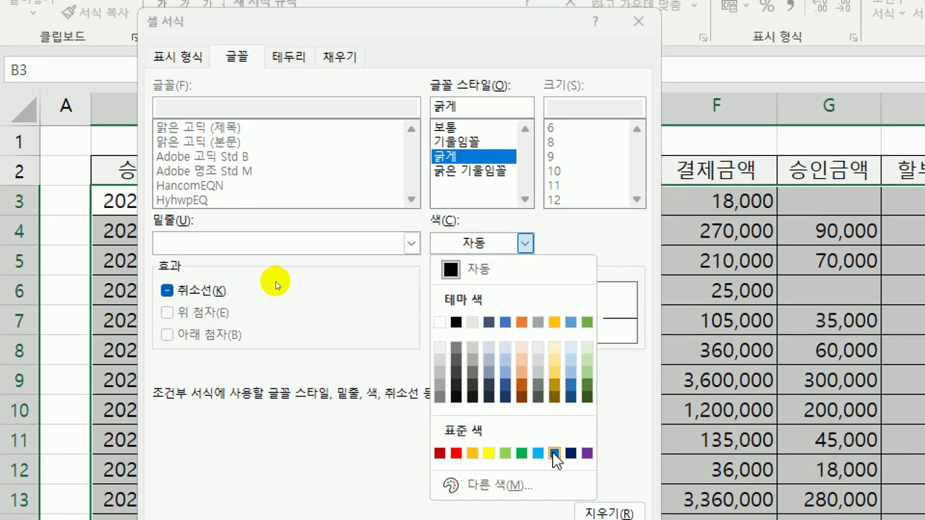
{"action": "left_click", "coordinate": [554, 453]}
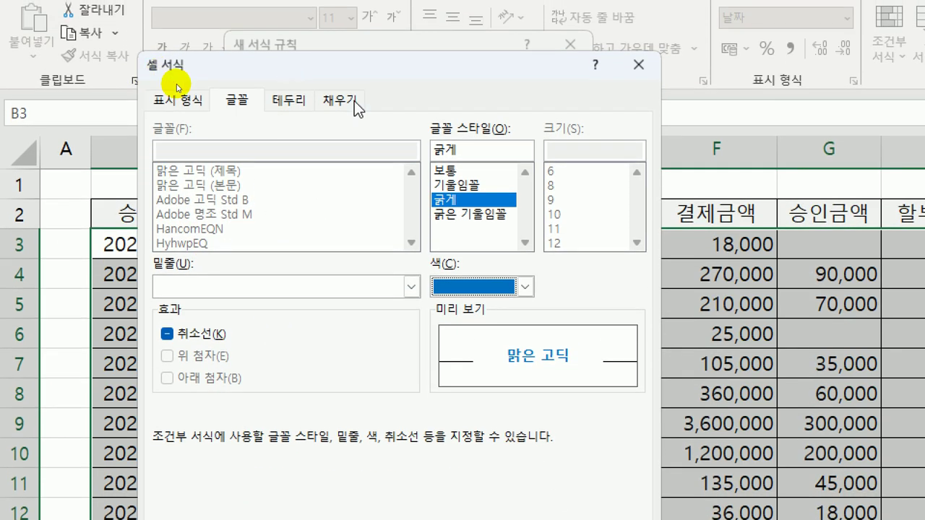
- Add a standard yellow fill to the rule's format and apply the rule to the table
{"action": "left_click", "coordinate": [353, 57]}
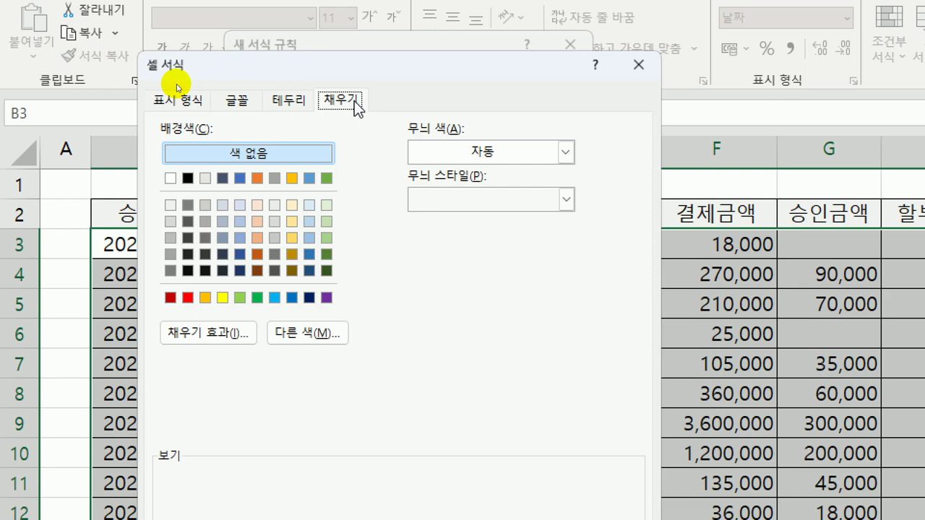
{"action": "left_click", "coordinate": [223, 299]}
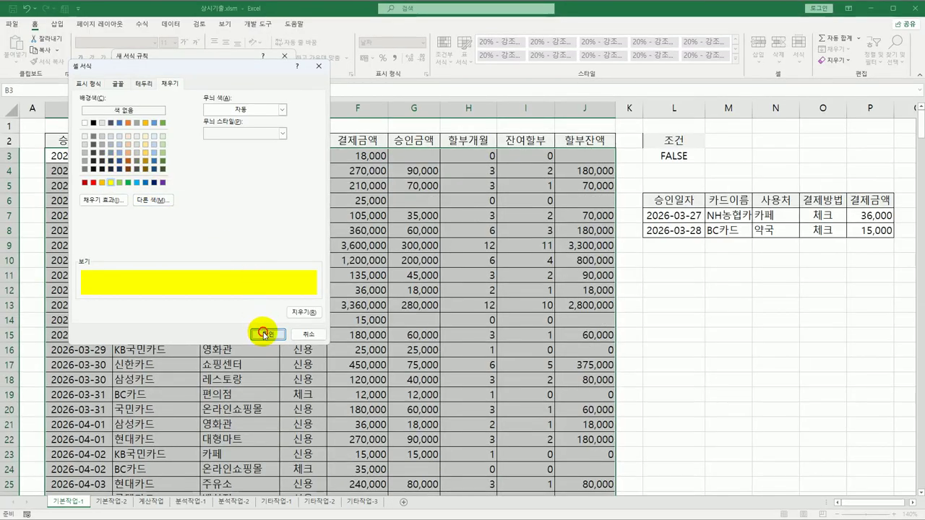
{"action": "left_click", "coordinate": [264, 334]}
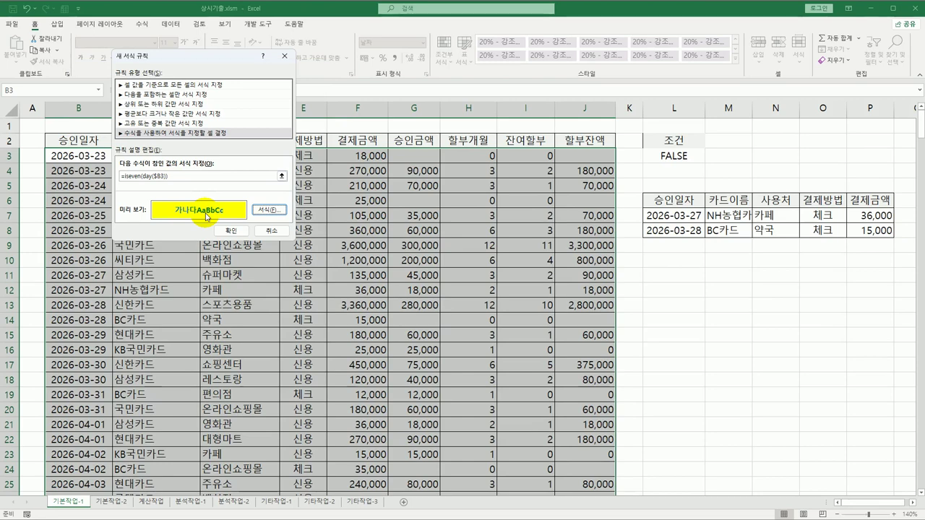
{"action": "left_click", "coordinate": [230, 230]}
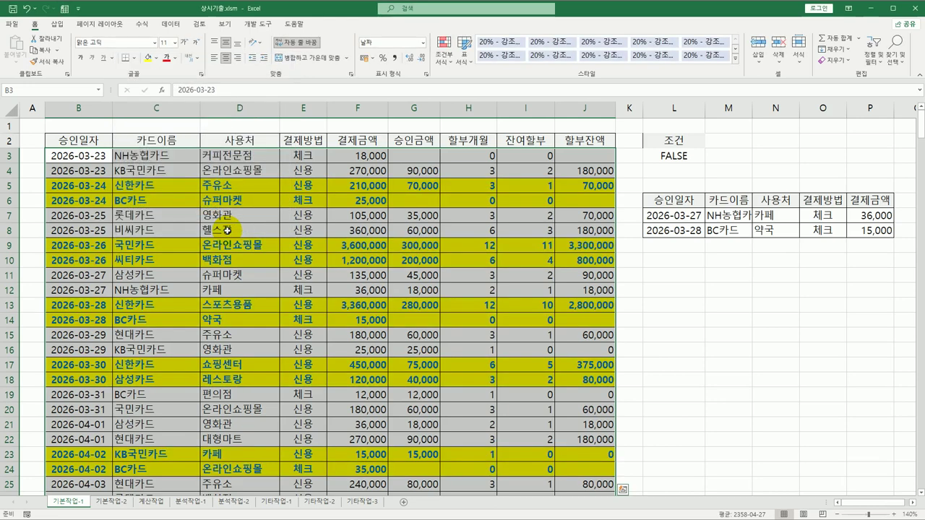
{"action": "left_click", "coordinate": [102, 187]}
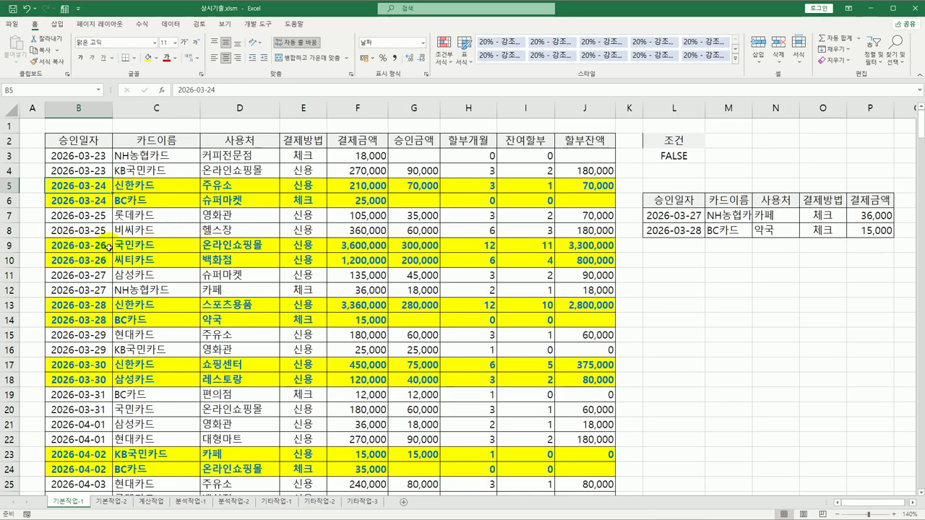
{"action": "left_click", "coordinate": [100, 308]}
{"action": "left_click", "coordinate": [101, 319]}
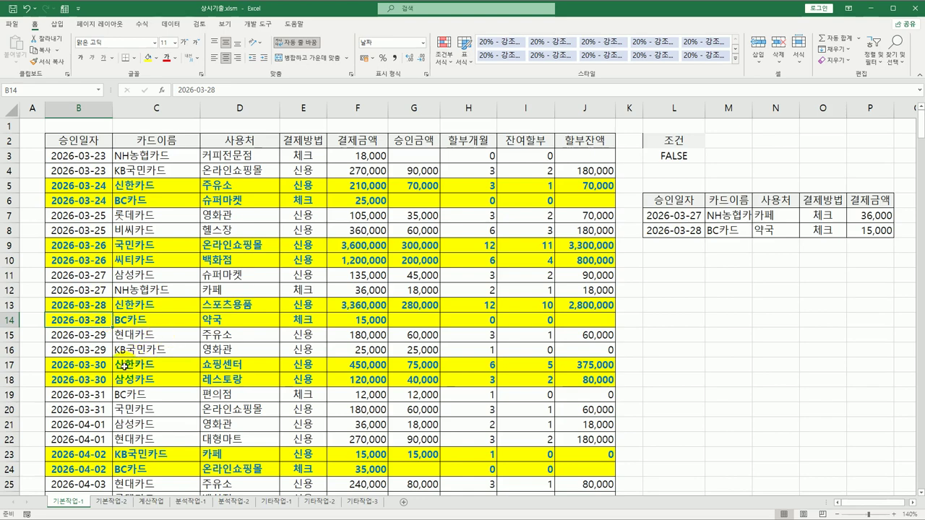
- On the 기본작업-2 sheet, set B2:J36 as the print area
{"action": "left_click", "coordinate": [114, 502]}
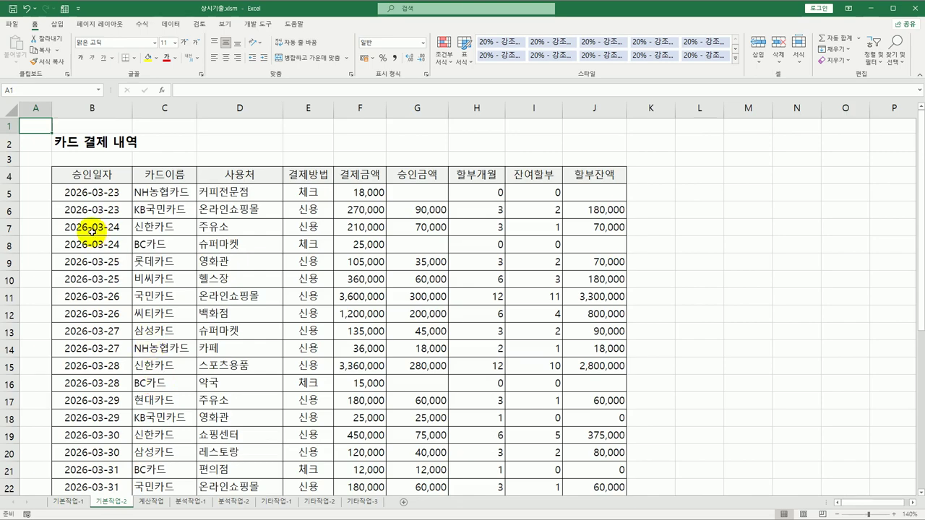
{"action": "left_click_drag", "start_coordinate": [90, 142], "coordinate": [584, 452]}
{"action": "scroll", "coordinate": [341, 363], "scroll_direction": "up", "scroll_amount": 5}
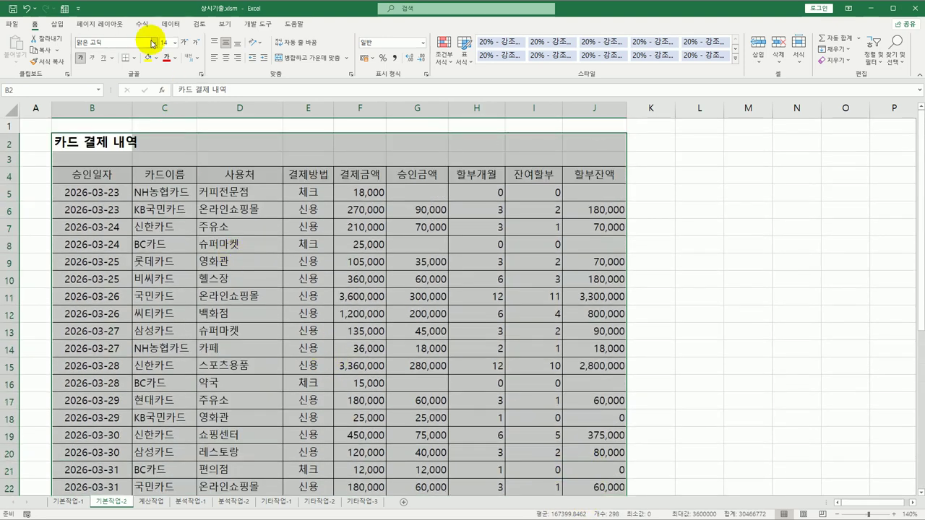
{"action": "left_click", "coordinate": [110, 26]}
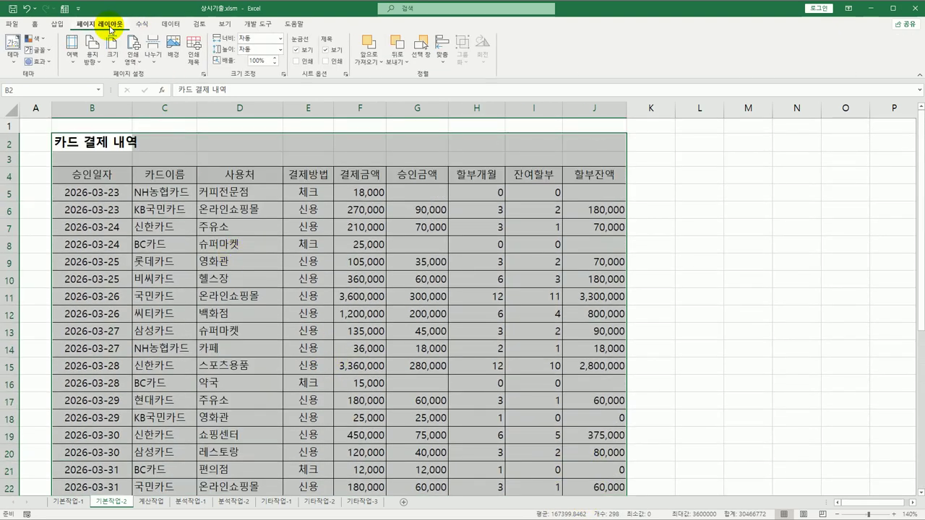
{"action": "left_click", "coordinate": [130, 56]}
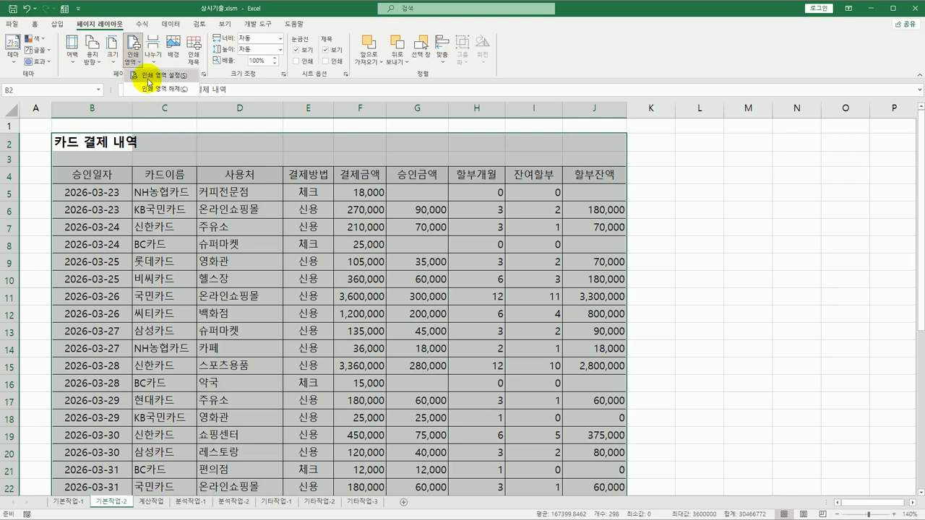
{"action": "left_click", "coordinate": [147, 76]}
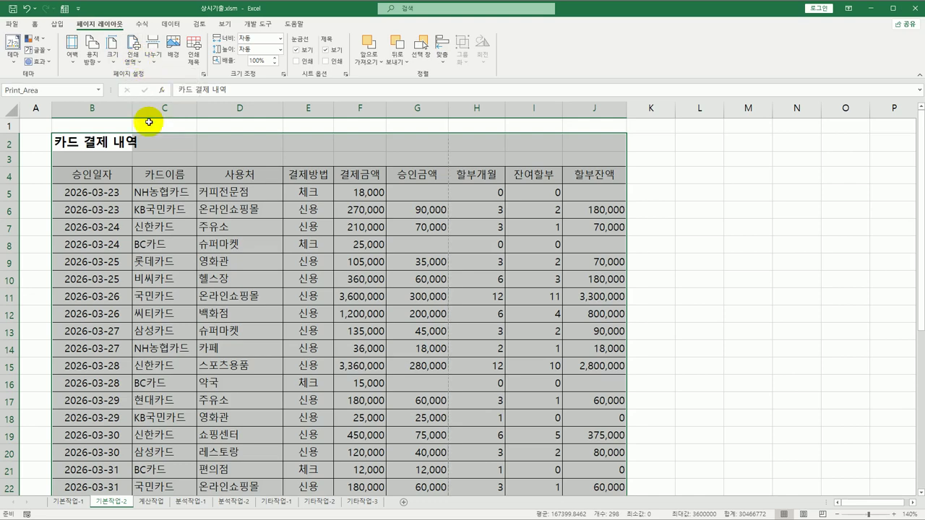
- Set row 4 ($4:$4) as the repeating title row in the page setup
{"action": "left_click", "coordinate": [194, 64]}
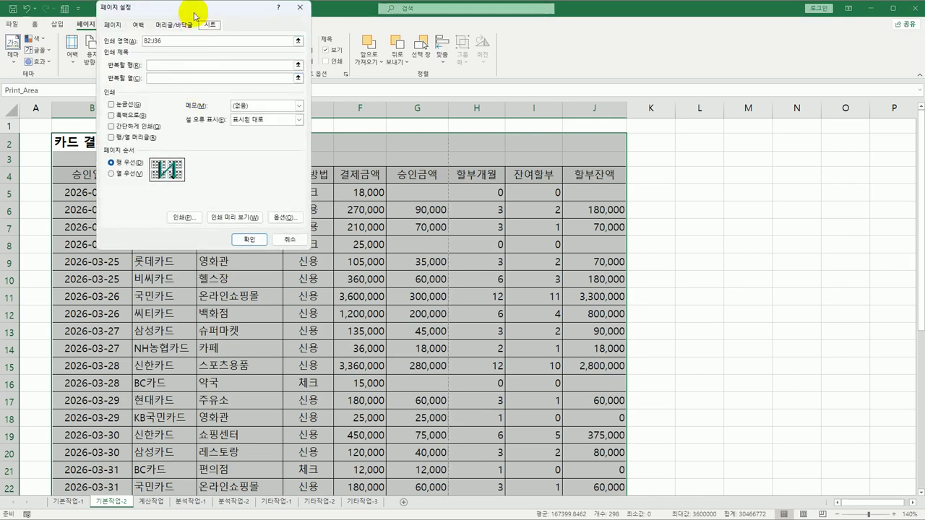
{"action": "left_click_drag", "start_coordinate": [185, 10], "coordinate": [215, 137]}
{"action": "left_click", "coordinate": [186, 191]}
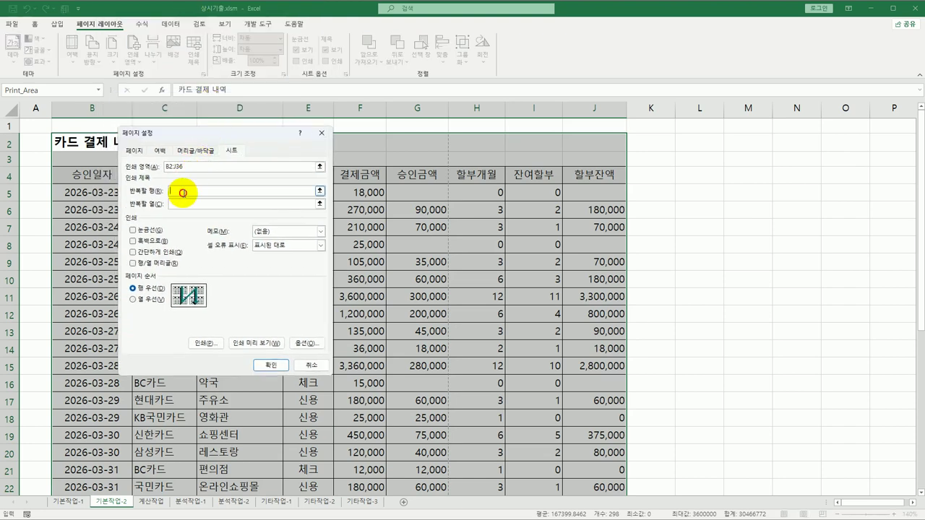
{"action": "left_click", "coordinate": [9, 176]}
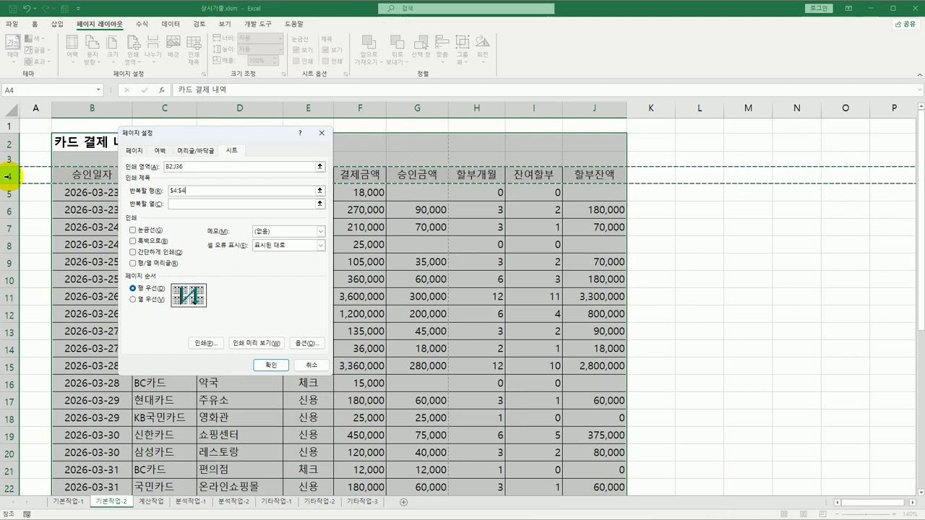
- Set comments to print 시트에 표시된 대로 and scale with 자동 맞춤 to 1 page wide, leaving the page height blank
{"action": "left_click_drag", "start_coordinate": [163, 137], "coordinate": [145, 130]}
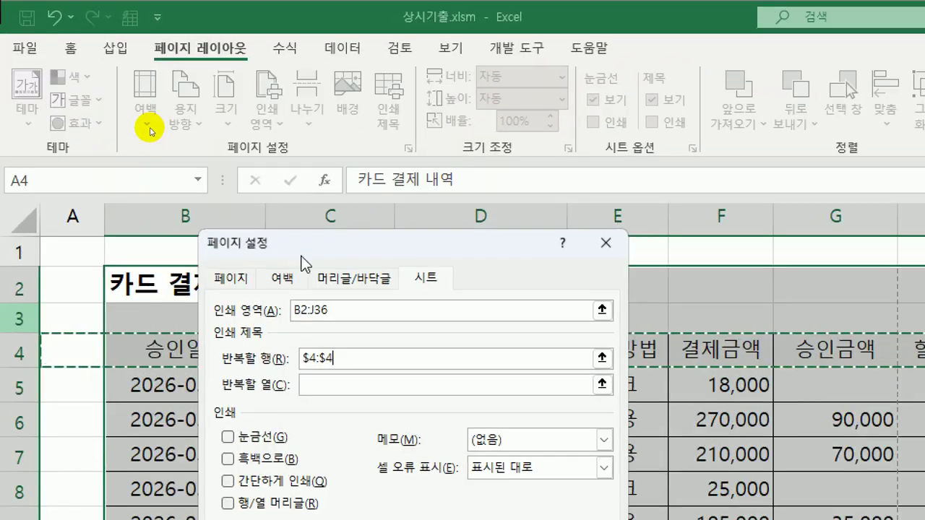
{"action": "left_click_drag", "start_coordinate": [220, 180], "coordinate": [171, 79]}
{"action": "left_click_drag", "start_coordinate": [232, 107], "coordinate": [230, 76]}
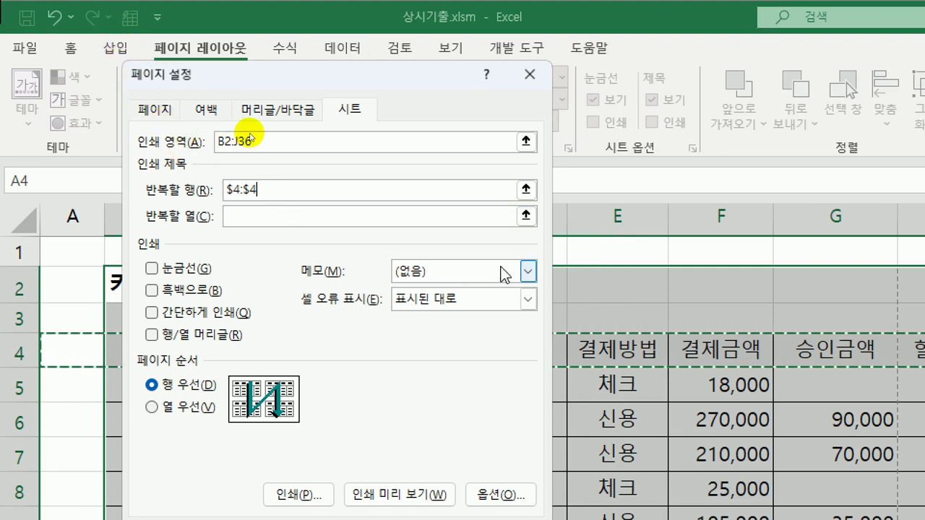
{"action": "left_click", "coordinate": [528, 271]}
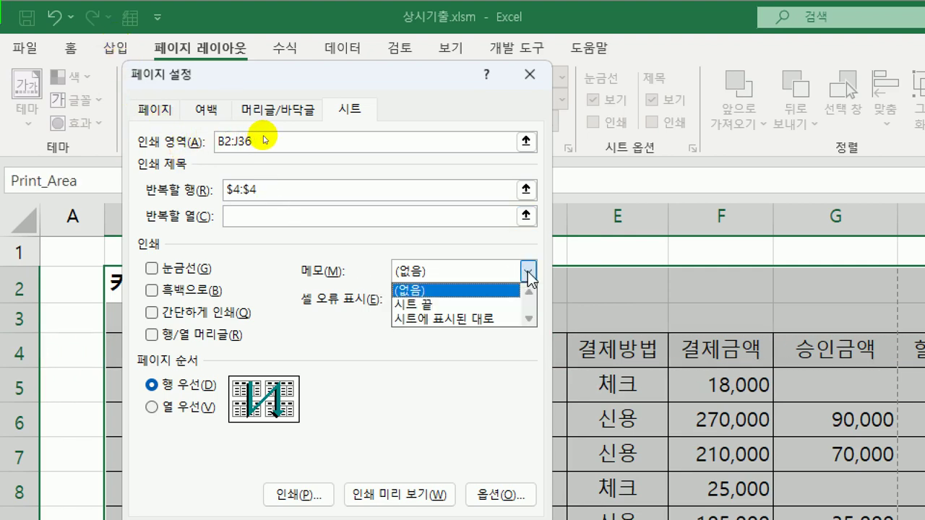
{"action": "left_click", "coordinate": [499, 321]}
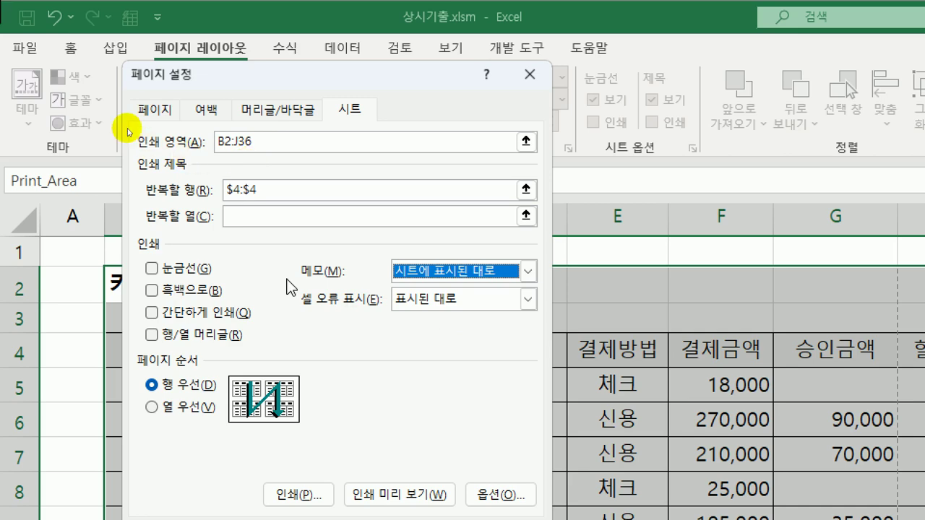
{"action": "left_click", "coordinate": [155, 110]}
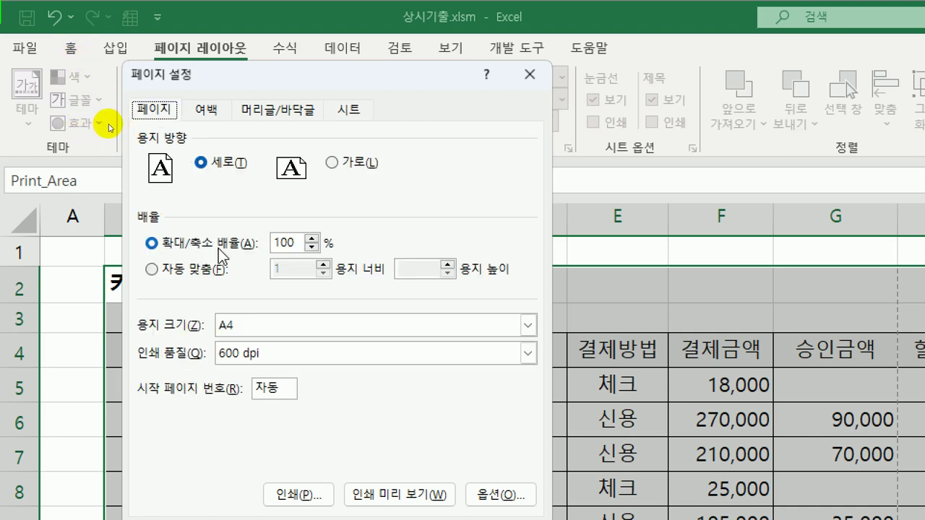
{"action": "left_click", "coordinate": [192, 269]}
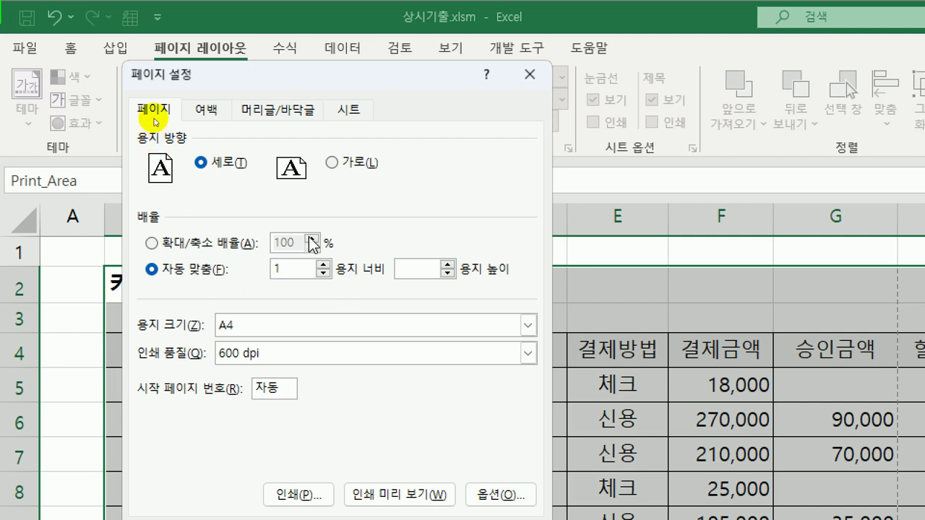
- Open the footer for custom editing and insert the sheet name (&[탭]) in its center section
{"action": "left_click", "coordinate": [294, 108]}
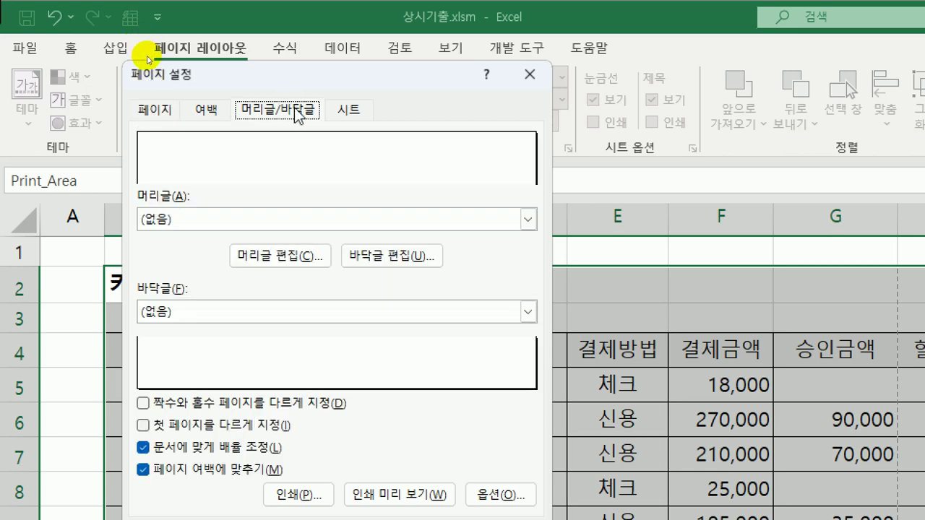
{"action": "left_click", "coordinate": [372, 257]}
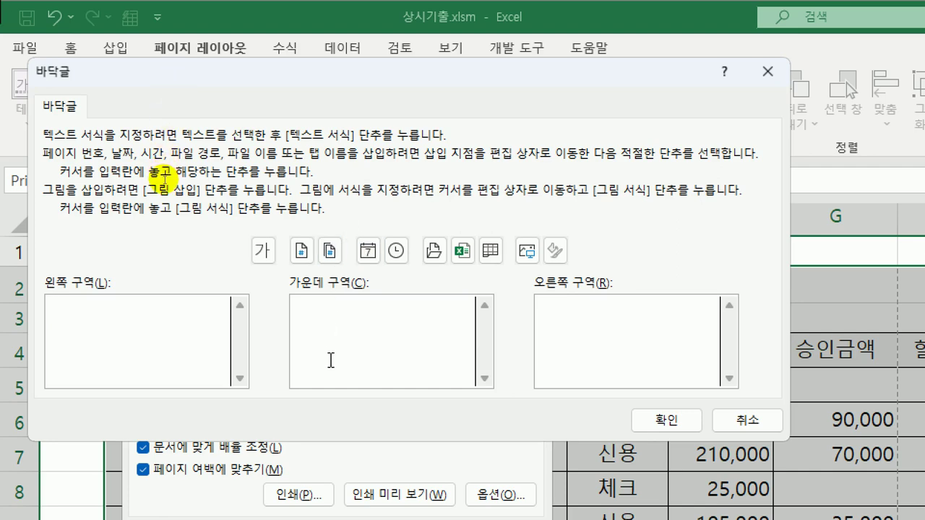
{"action": "left_click", "coordinate": [344, 335]}
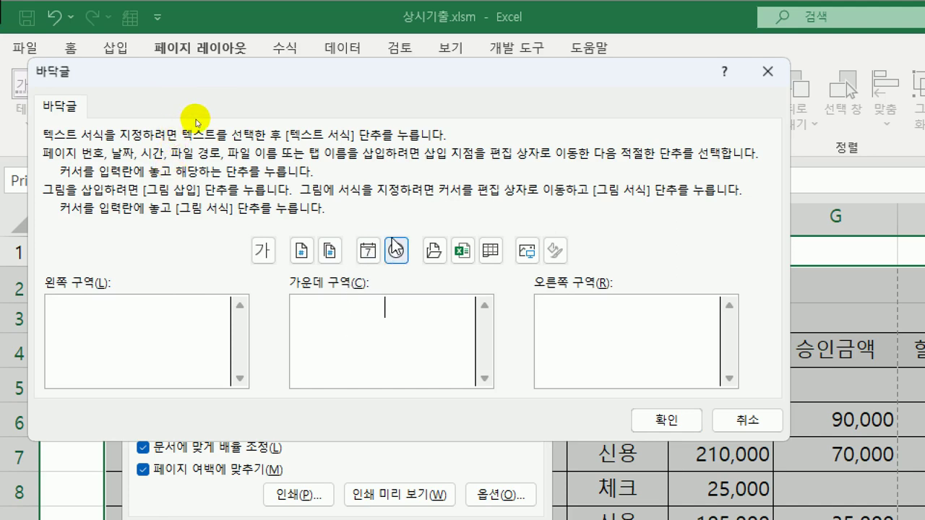
{"action": "left_click", "coordinate": [492, 260]}
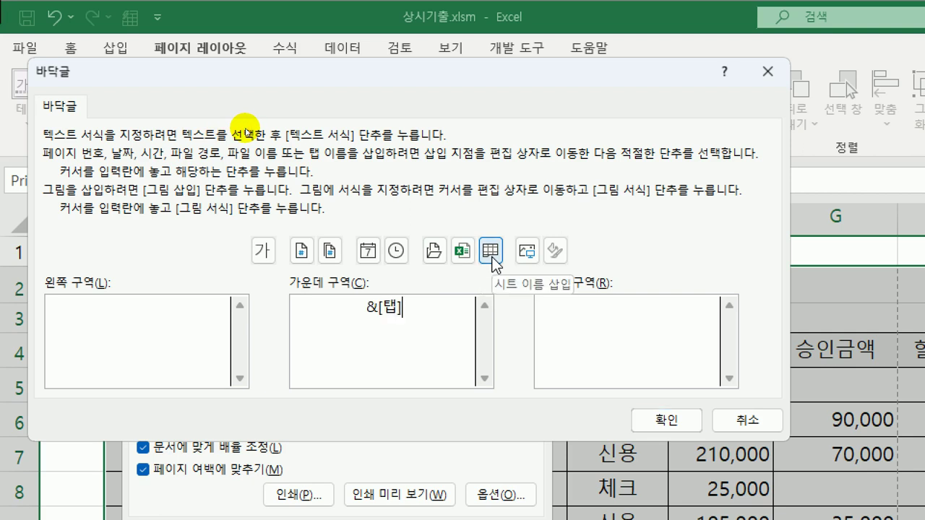
- Set the footer's right section font to HY견고딕, style 기울임꼴, with the standard color 파랑
{"action": "left_click", "coordinate": [591, 328]}
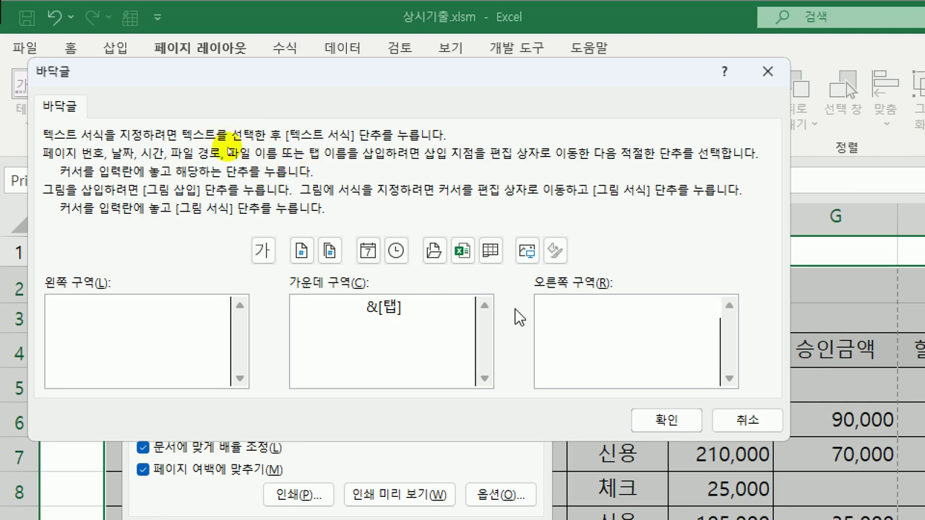
{"action": "left_click", "coordinate": [264, 253]}
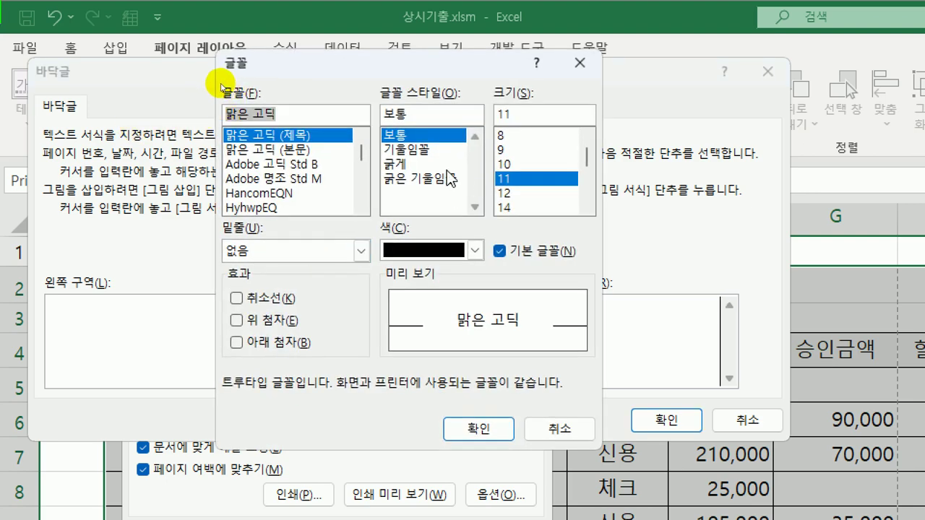
{"action": "left_click", "coordinate": [415, 150]}
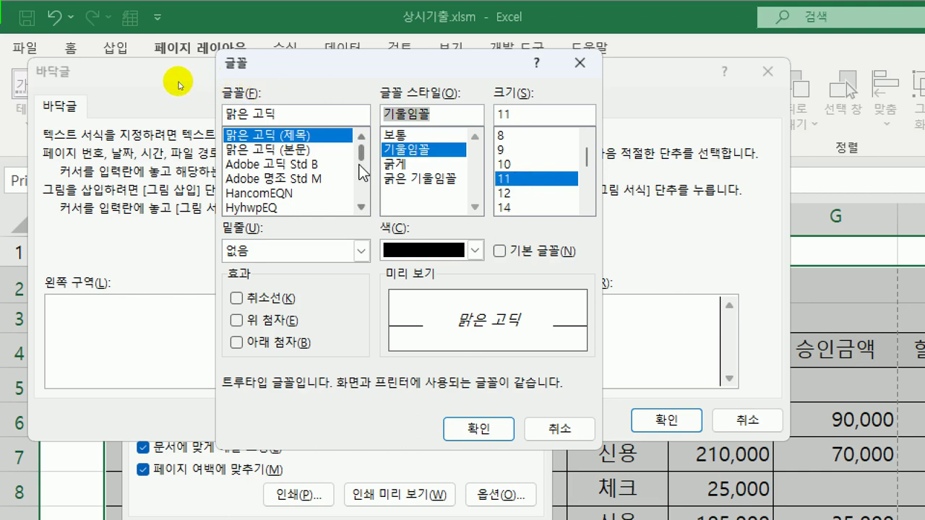
{"action": "mouse_move", "coordinate": [361, 150]}
{"action": "left_mouse_down"}
{"action": "mouse_move", "coordinate": [364, 201]}
{"action": "mouse_move", "coordinate": [367, 153]}
{"action": "left_mouse_up"}
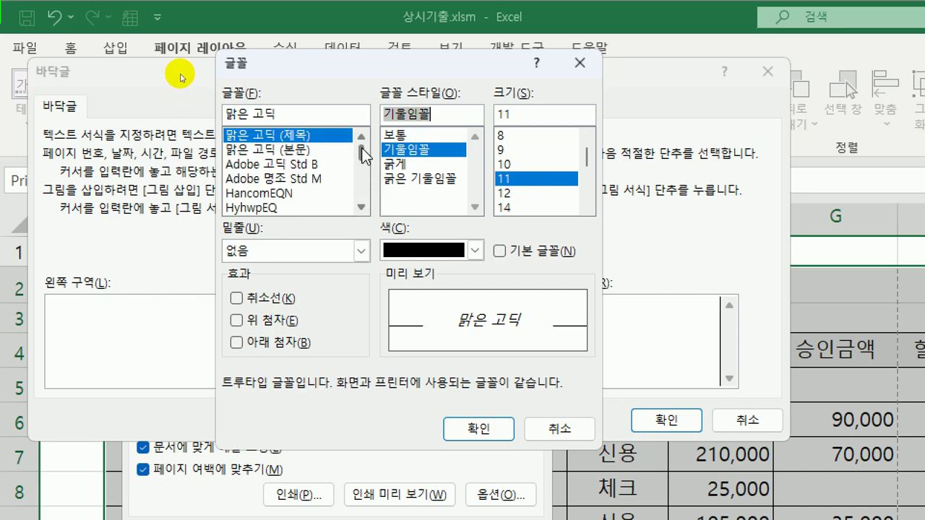
{"action": "scroll", "coordinate": [311, 195], "scroll_direction": "down", "scroll_amount": 2}
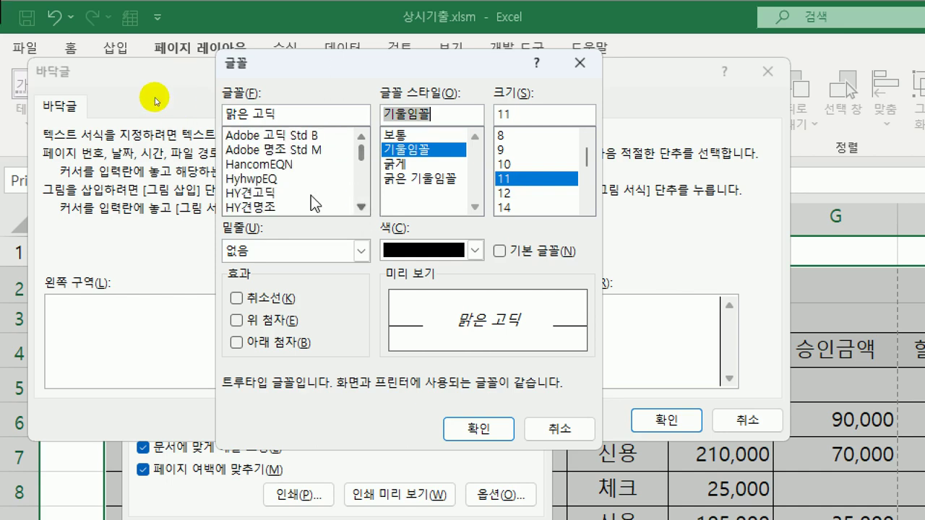
{"action": "left_click", "coordinate": [311, 194]}
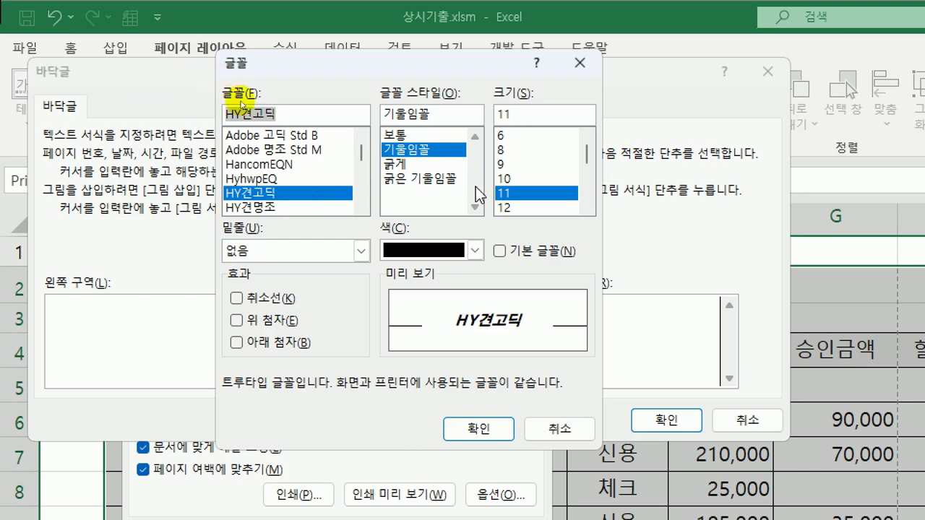
{"action": "left_click", "coordinate": [475, 251]}
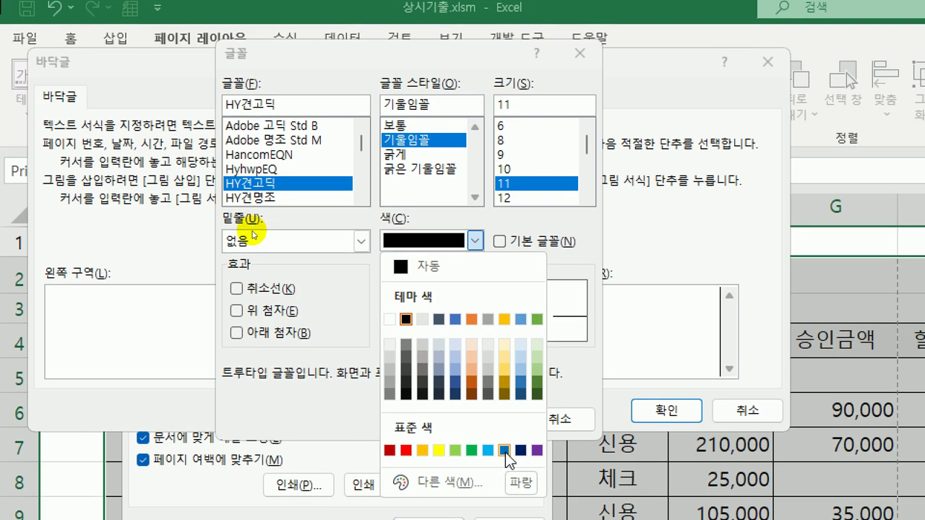
{"action": "left_click", "coordinate": [505, 453]}
{"action": "left_click", "coordinate": [499, 416]}
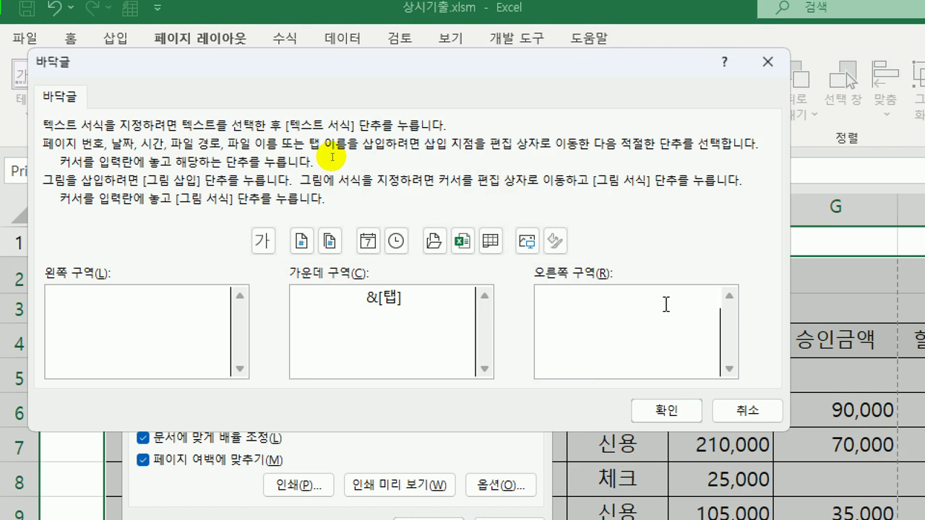
- Enter <<&[페이지 번호]>> in the footer's right section and apply the footer and page setup
{"action": "type", "text": "<<"}
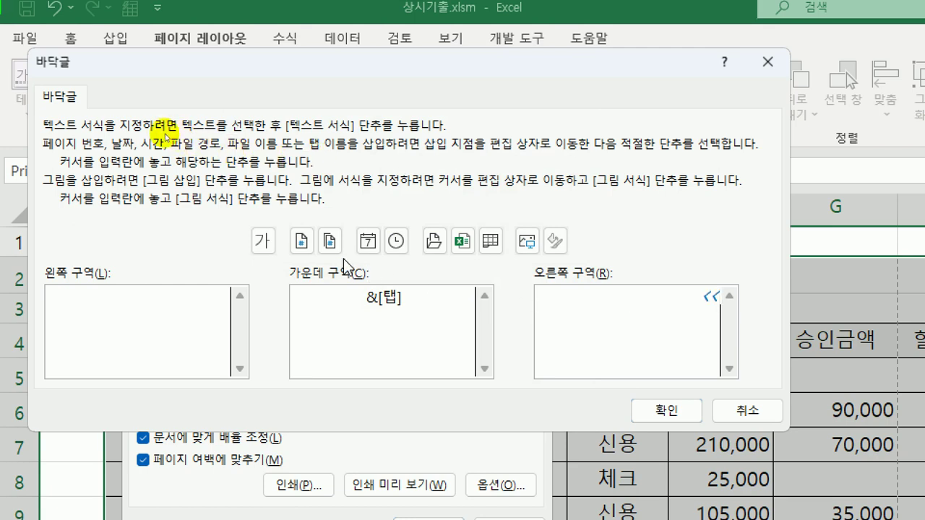
{"action": "left_click", "coordinate": [301, 241]}
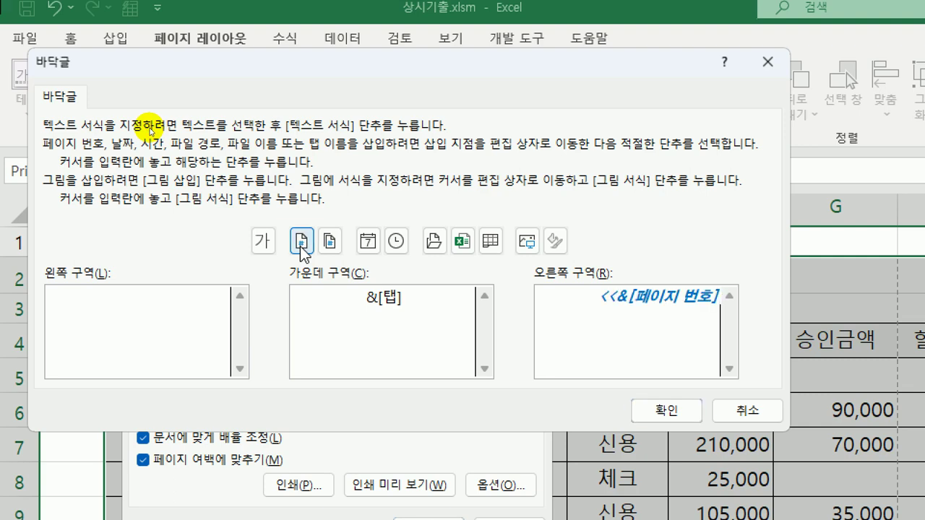
{"action": "type", "text": ">>"}
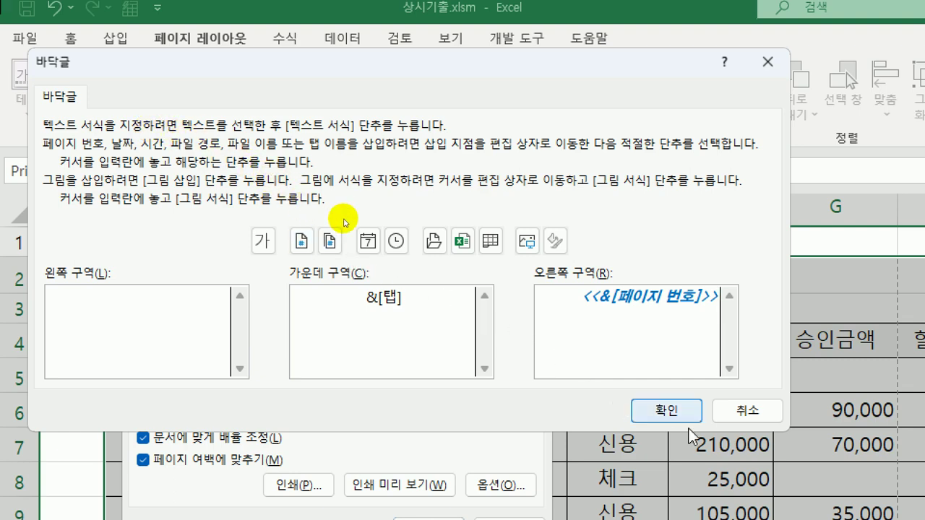
{"action": "left_click", "coordinate": [667, 411]}
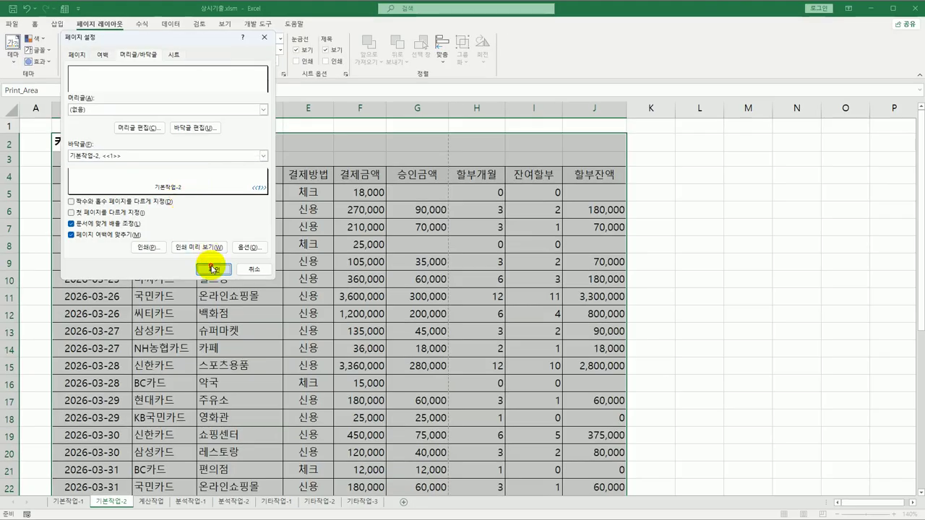
{"action": "left_click", "coordinate": [212, 269]}
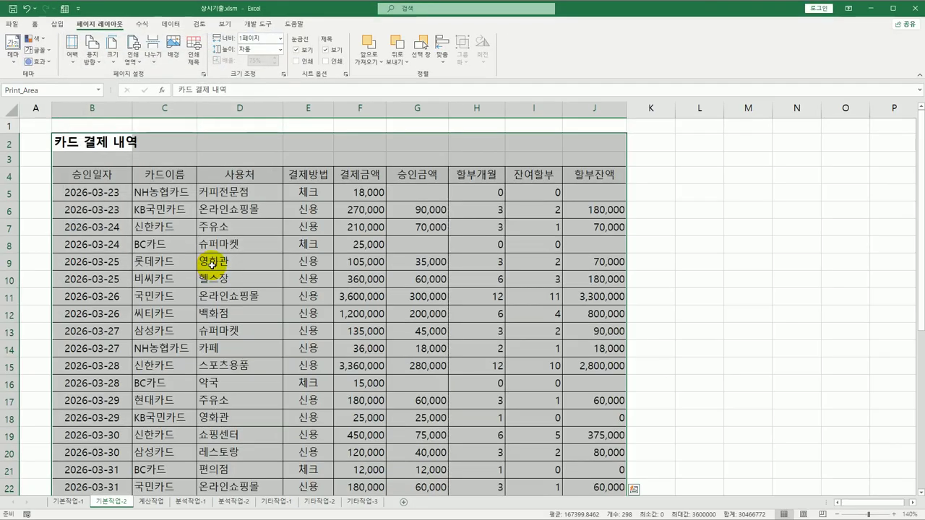
- Check the 기본작업-2 sheet's layout and footer in the print preview, and return to the worksheet
{"action": "left_click", "coordinate": [217, 211]}
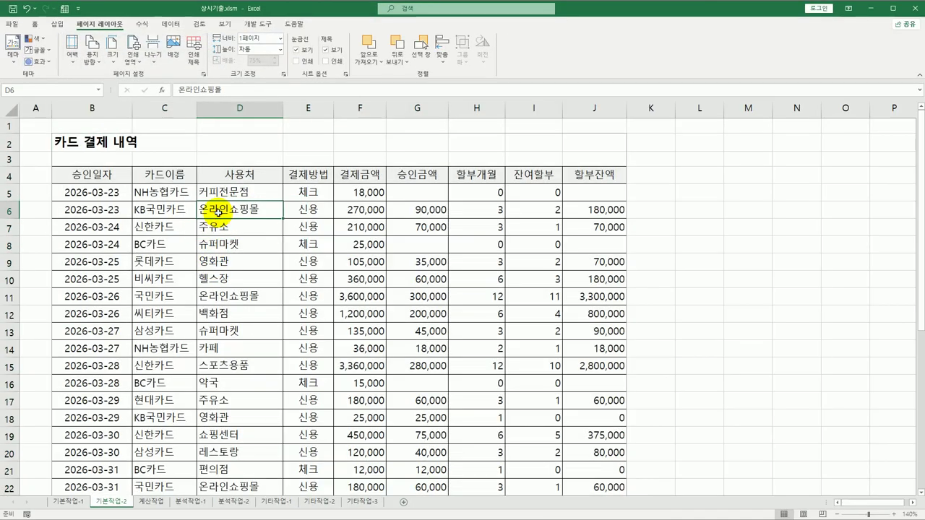
{"action": "left_click", "coordinate": [13, 23]}
{"action": "left_click", "coordinate": [36, 201]}
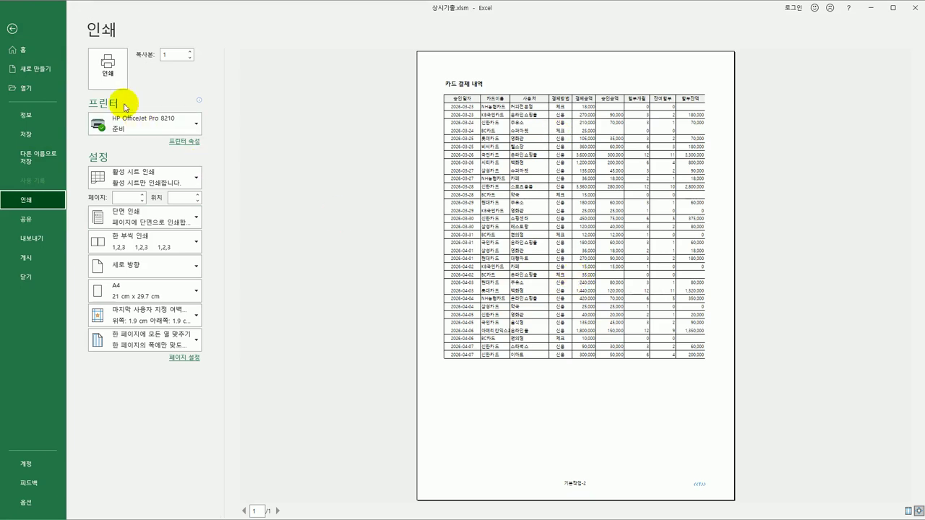
{"action": "left_click", "coordinate": [10, 29]}
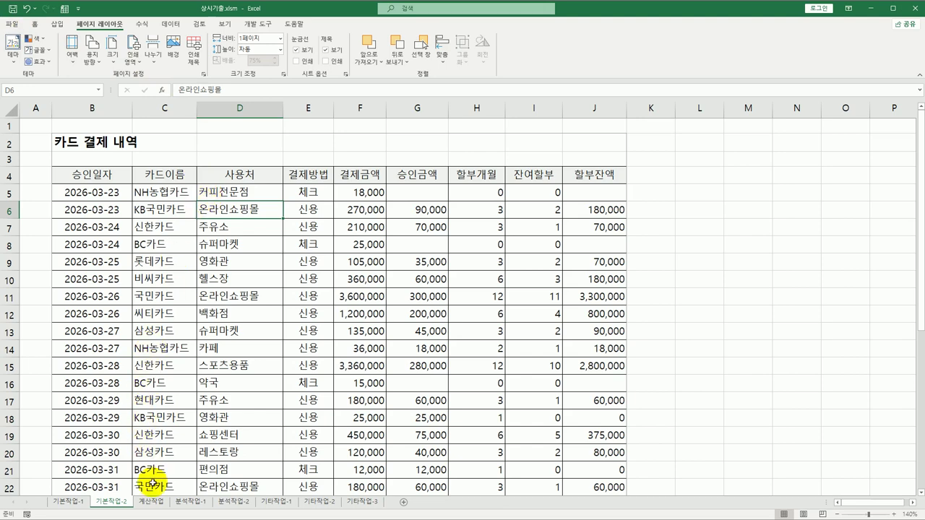
- Go to the 계산작업 sheet and examine 표1 at 140% zoom, including its 측정시간 and 습도(%) columns
{"action": "left_click", "coordinate": [153, 503]}
{"action": "left_click", "coordinate": [161, 153]}
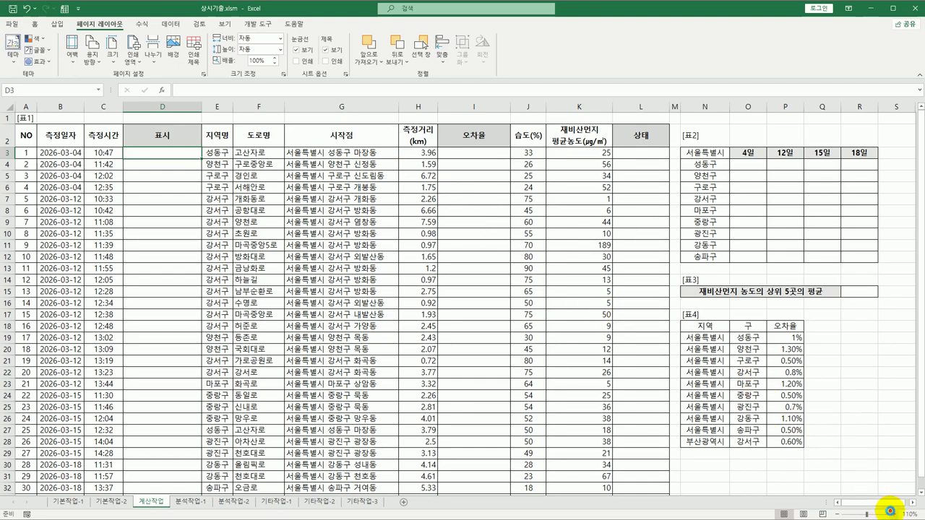
{"action": "left_click", "coordinate": [893, 514]}
{"action": "left_click", "coordinate": [893, 514]}
{"action": "left_click", "coordinate": [892, 514]}
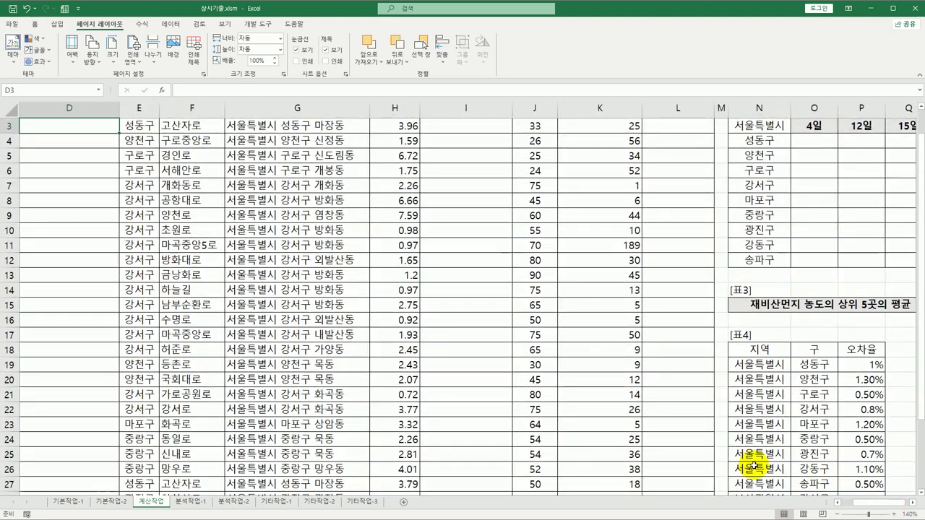
{"action": "left_click", "coordinate": [840, 502]}
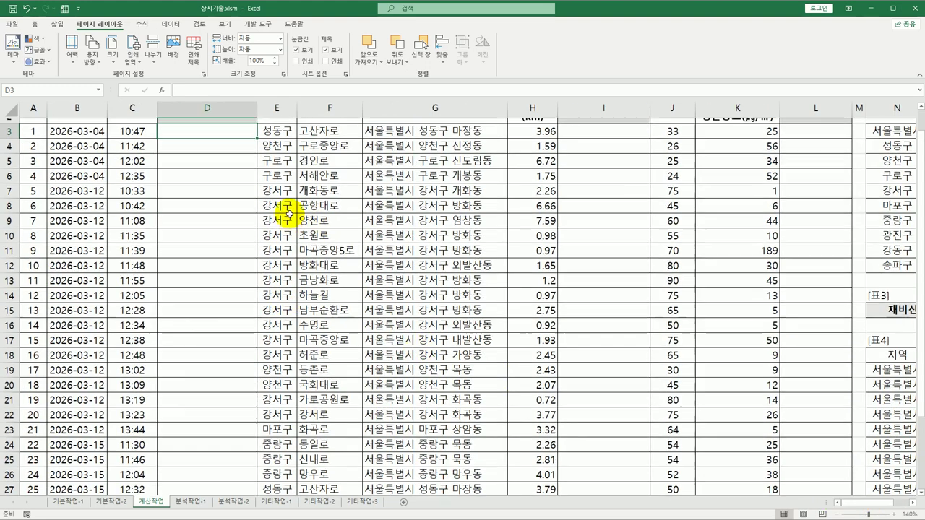
{"action": "scroll", "coordinate": [175, 170], "scroll_direction": "up", "scroll_amount": 1}
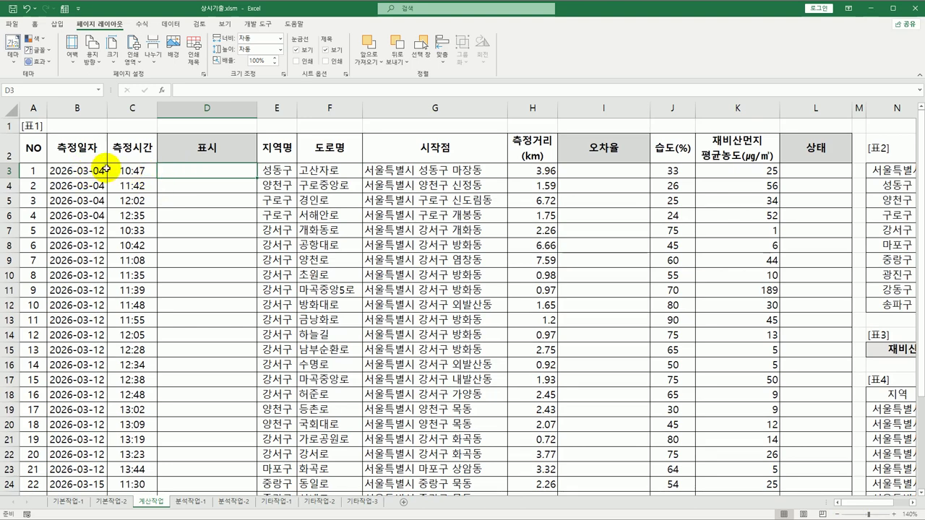
{"action": "left_click", "coordinate": [136, 172]}
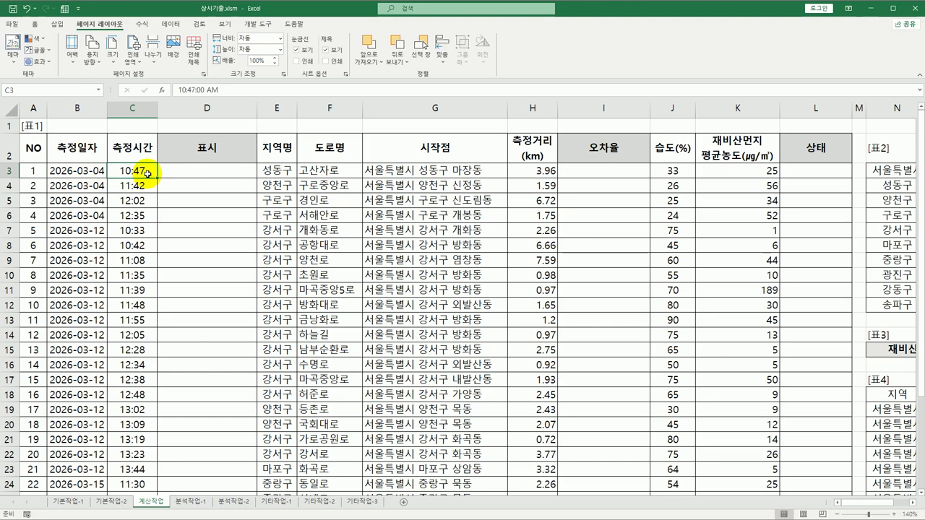
{"action": "left_click", "coordinate": [661, 173]}
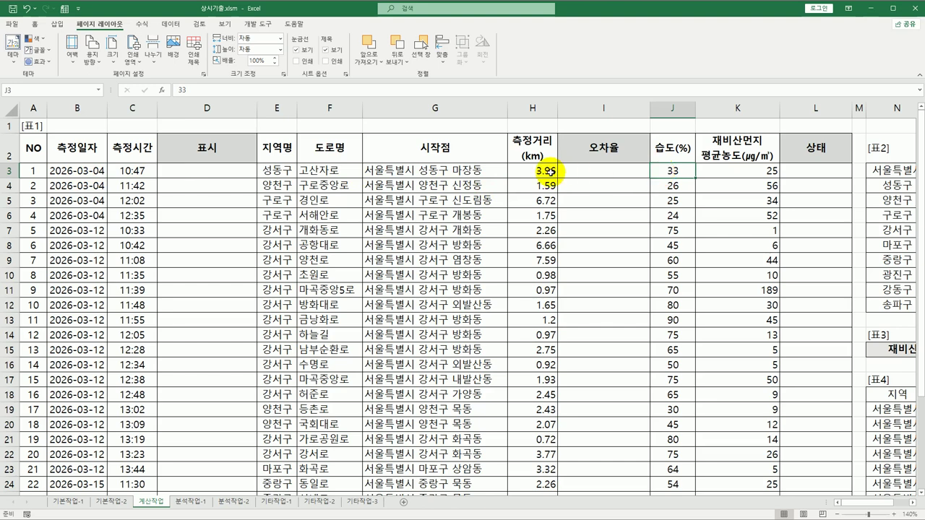
- Start an IF formula in D3, the first 표시 cell, with the condition C3<0.5
{"action": "left_click", "coordinate": [236, 174]}
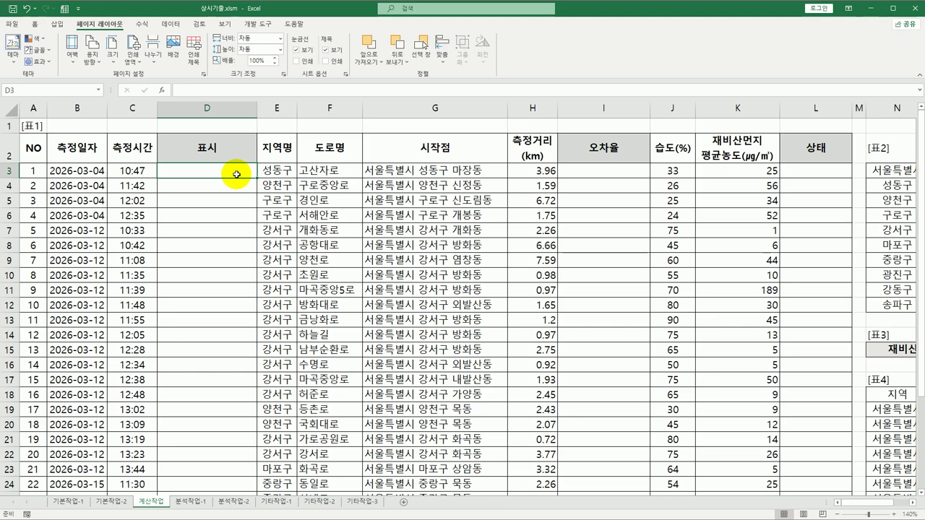
{"action": "type", "text": "=if("}
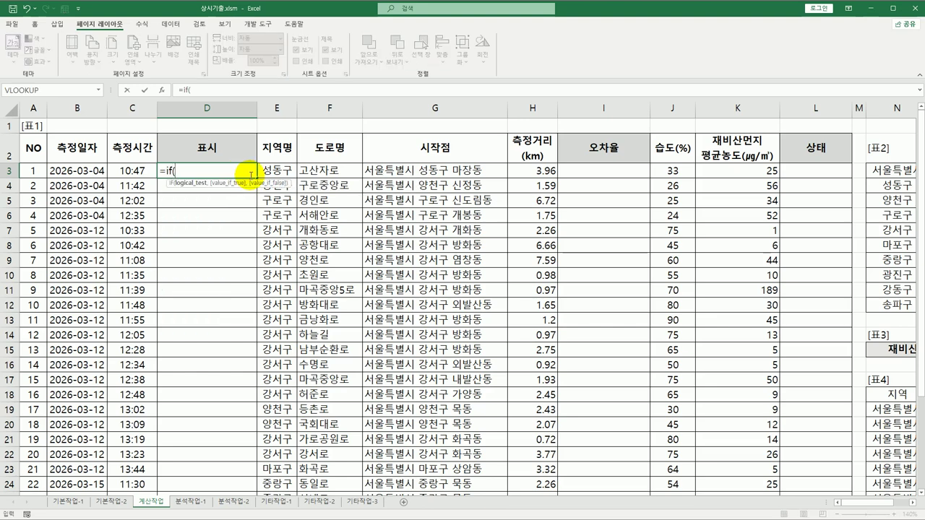
{"action": "left_click", "coordinate": [137, 172]}
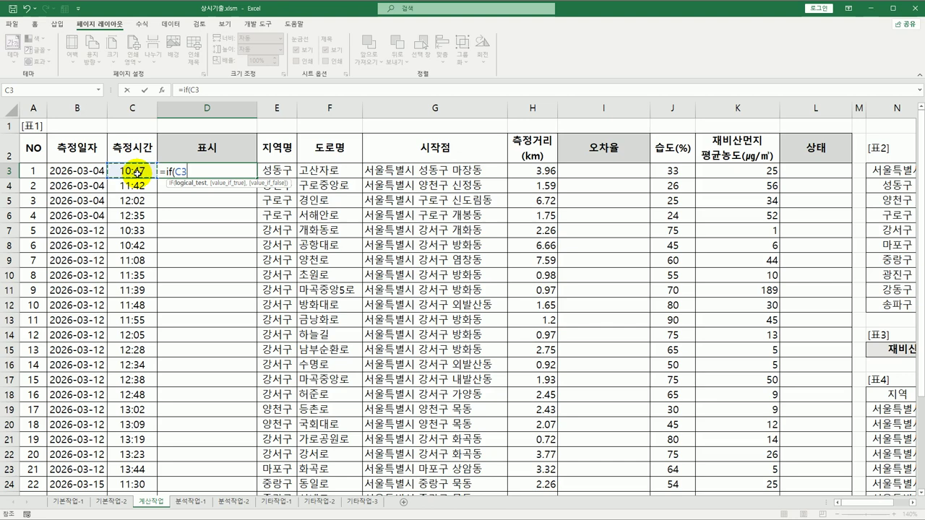
{"action": "type", "text": "<"}
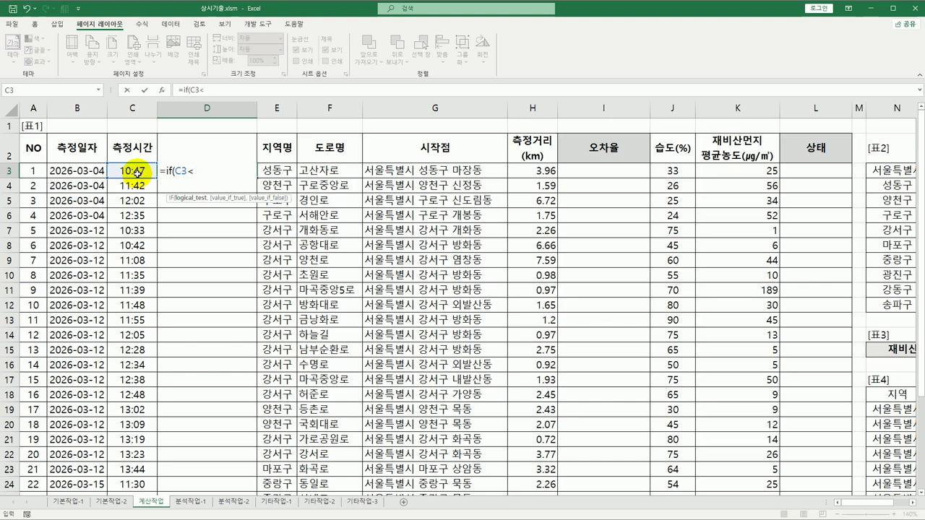
{"action": "type", "text": "0.5,"}
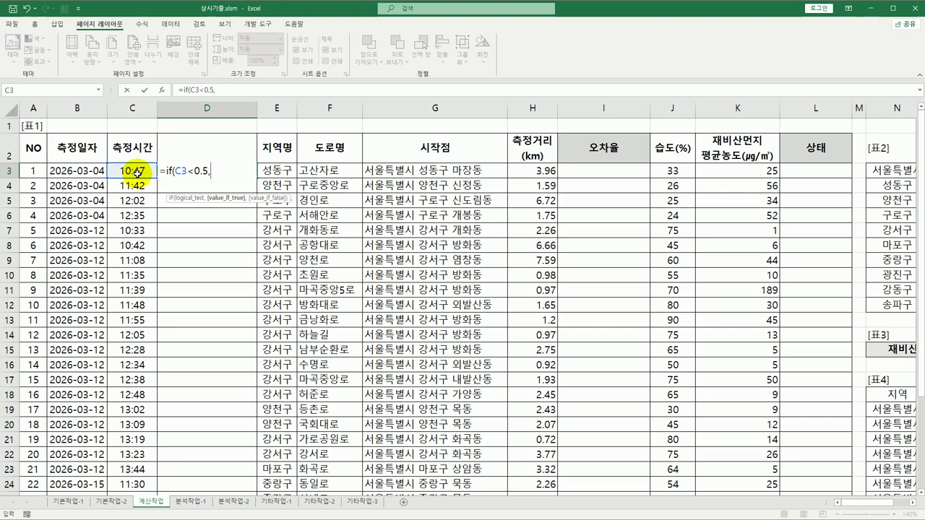
- Enter REPT("●",J3/10) as the value-if-true argument of the IF formula in D3
{"action": "type", "text": "REPT("}
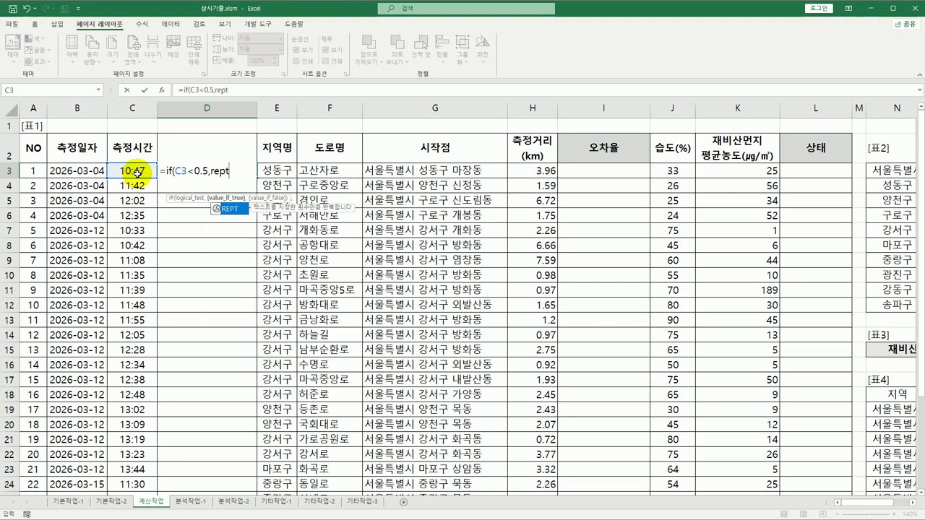
{"action": "type", "text": "\"a"}
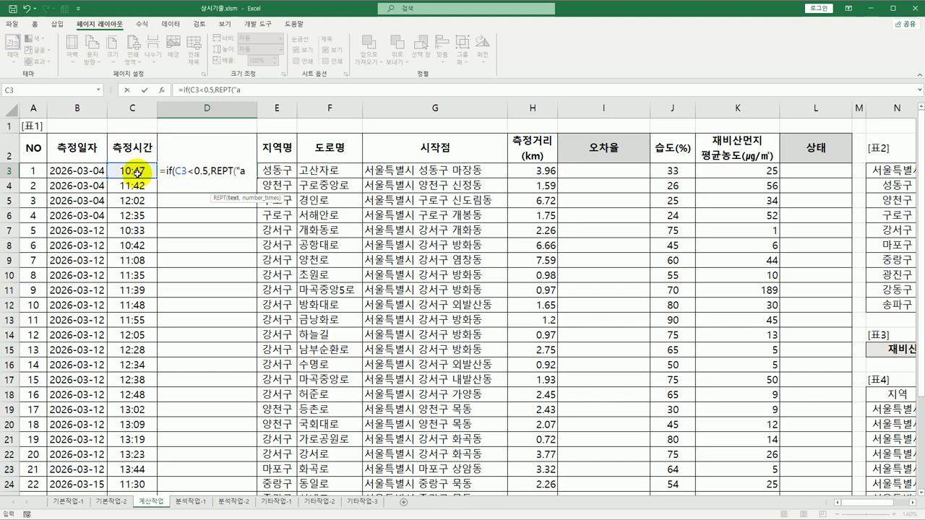
{"action": "key", "text": "BackSpace"}
{"action": "type", "text": "ㅁ"}
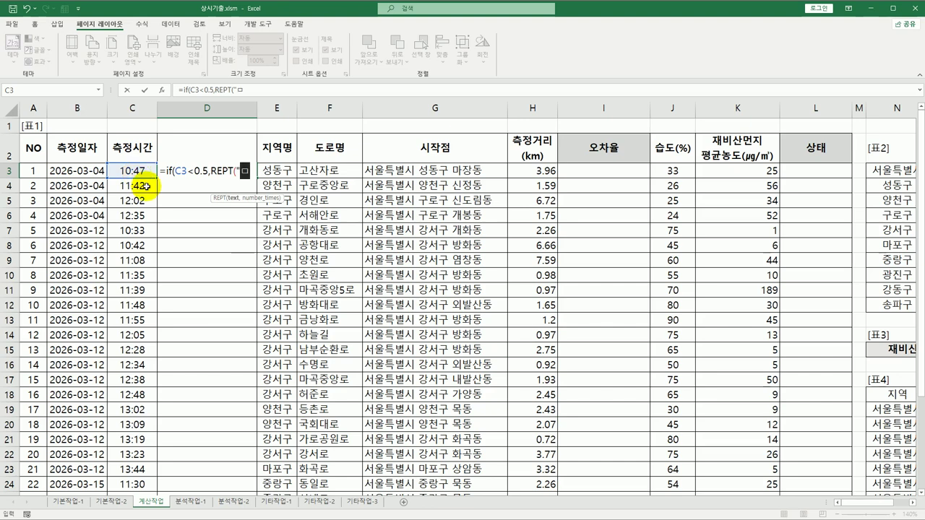
{"action": "key", "text": "Hangul_Hanja"}
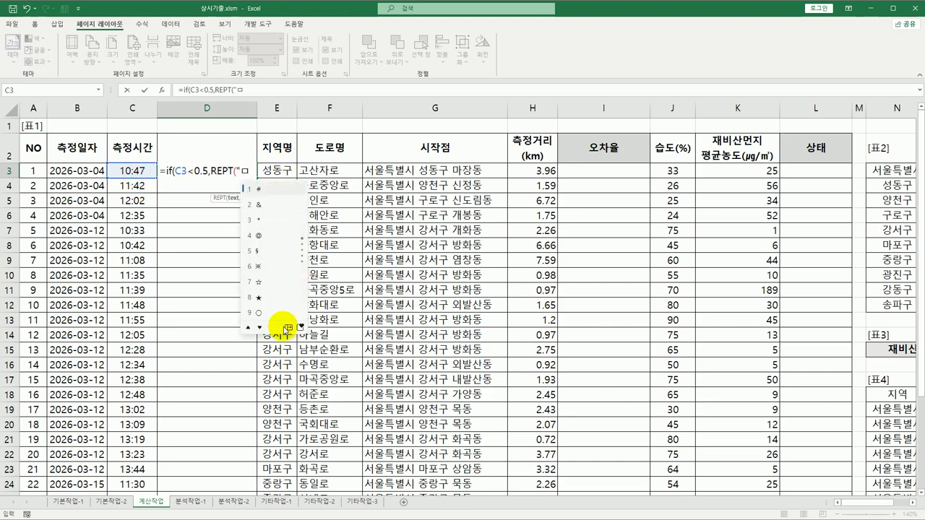
{"action": "left_click", "coordinate": [289, 328]}
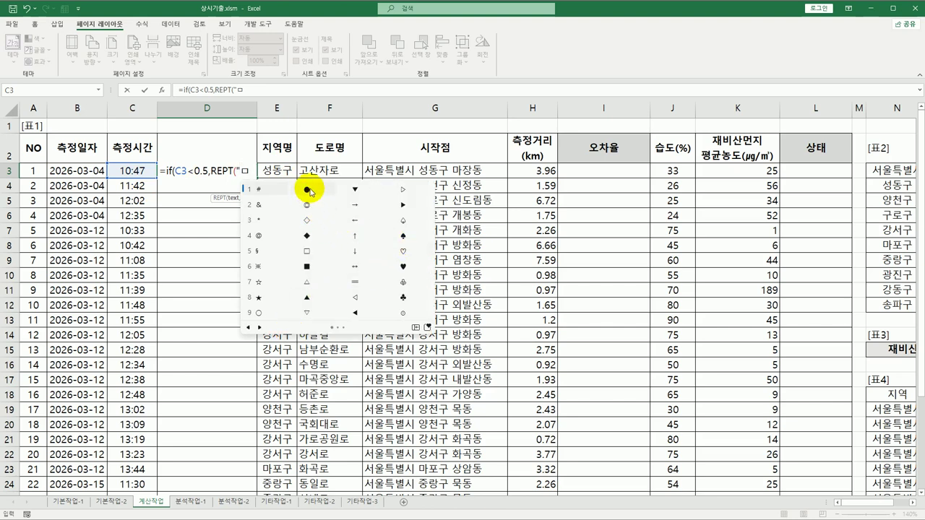
{"action": "left_click", "coordinate": [308, 187]}
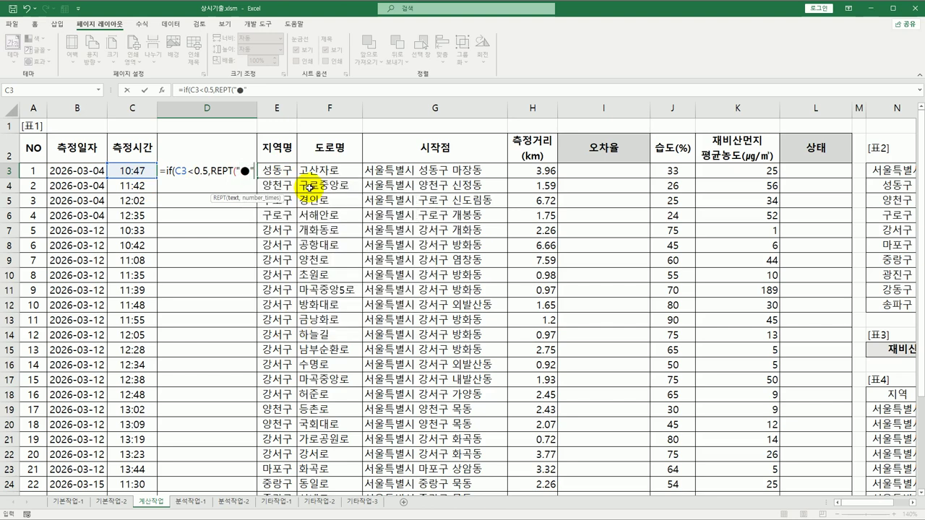
{"action": "type", "text": "\","}
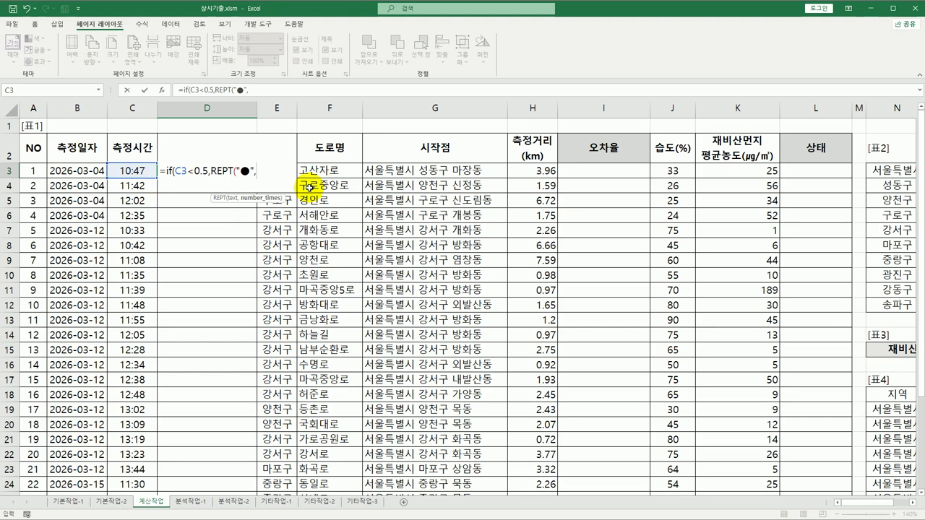
{"action": "left_click", "coordinate": [666, 174]}
{"action": "type", "text": "/"}
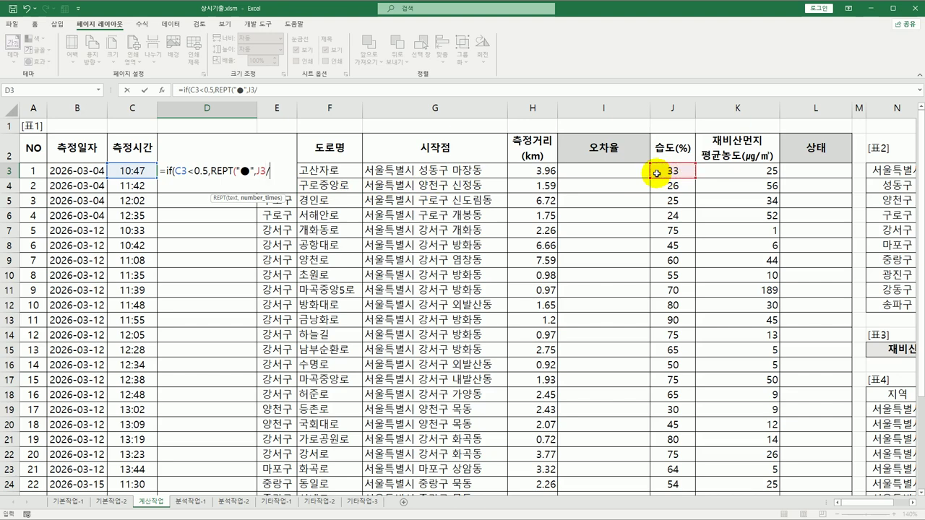
{"action": "type", "text": "10),"}
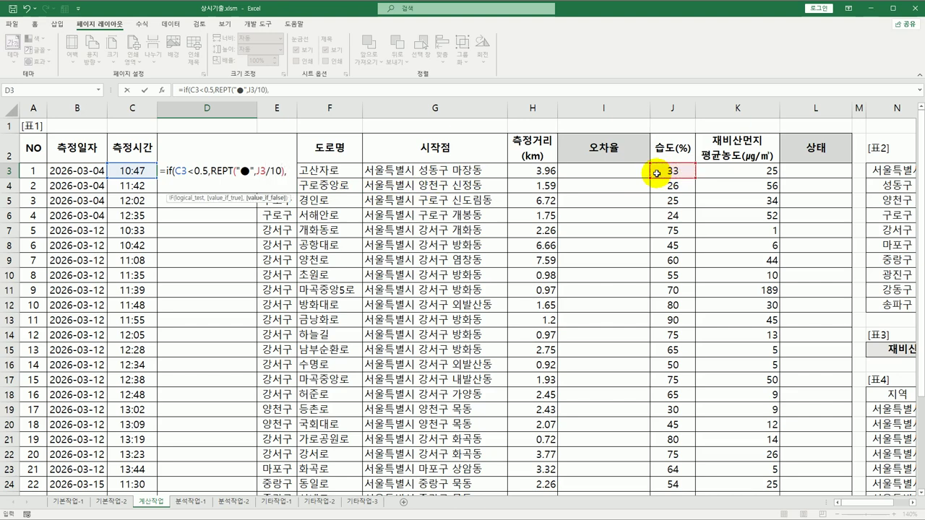
- Enter REPT("○",J3/10) as the value-if-false argument of the IF formula in D3
{"action": "type", "text": "r"}
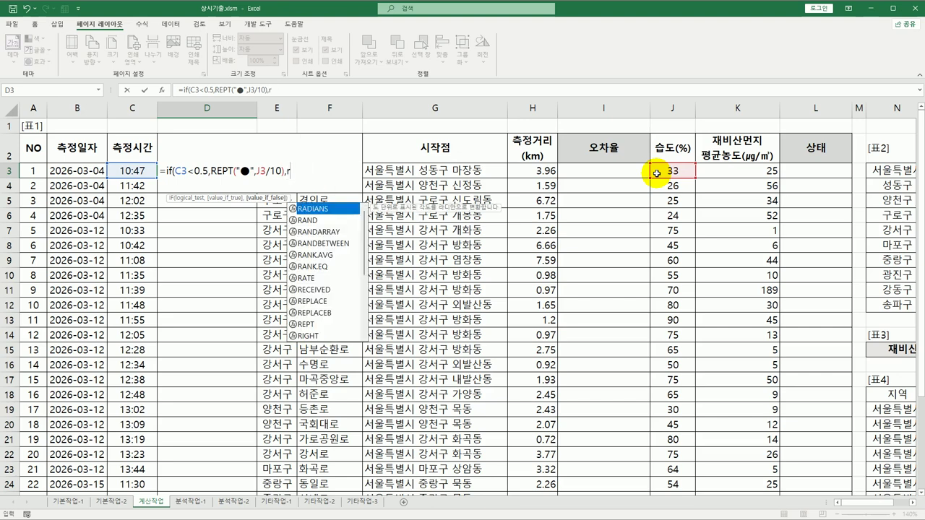
{"action": "type", "text": "ept(\"a"}
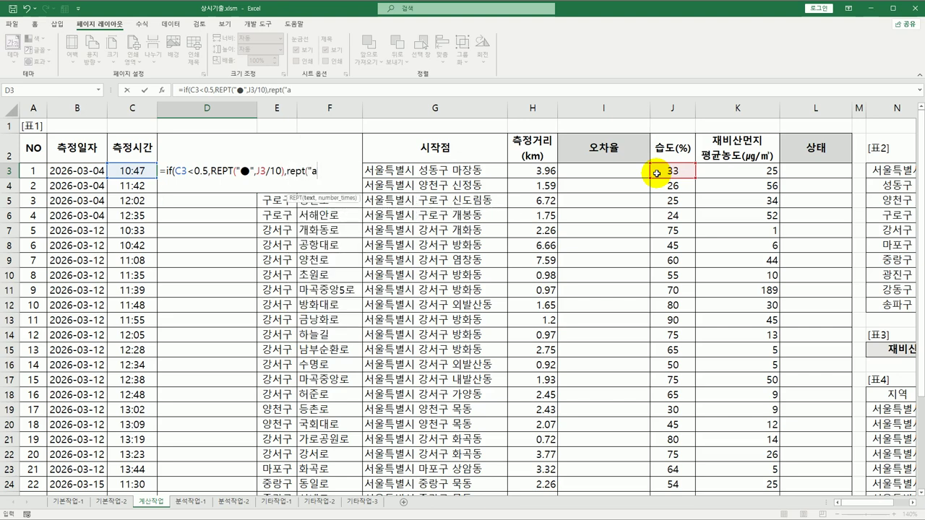
{"action": "key", "text": "BackSpace"}
{"action": "key", "text": "Hangul"}
{"action": "type", "text": "ㅁ"}
{"action": "key", "text": "Hangul_Hanja"}
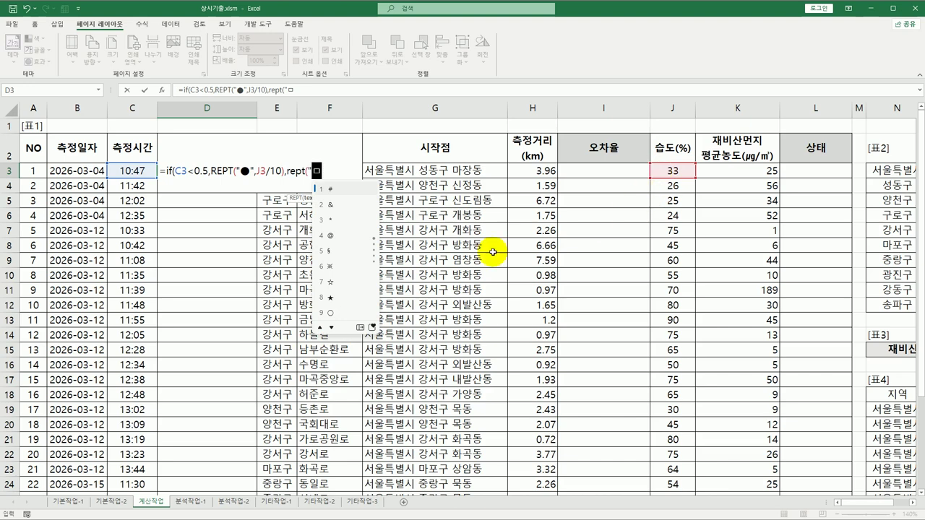
{"action": "left_click", "coordinate": [333, 313]}
{"action": "type", "text": "\""}
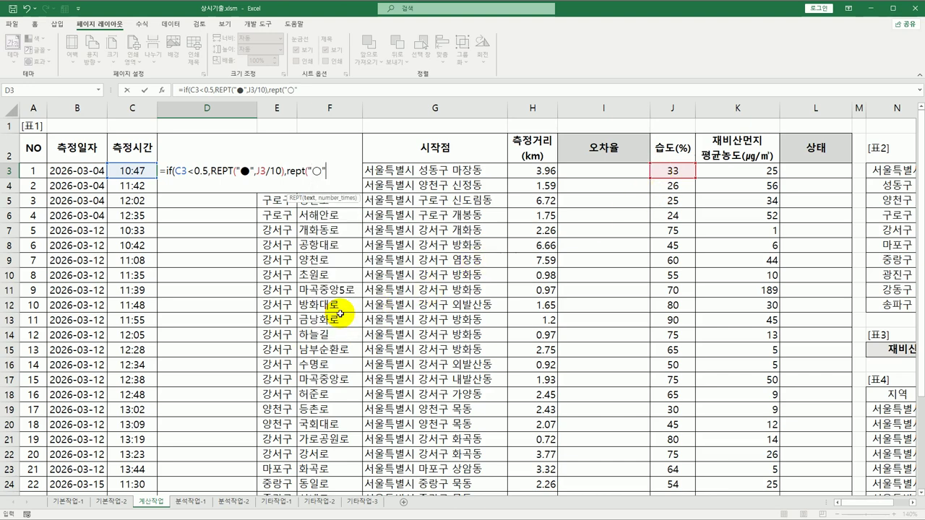
{"action": "type", "text": ","}
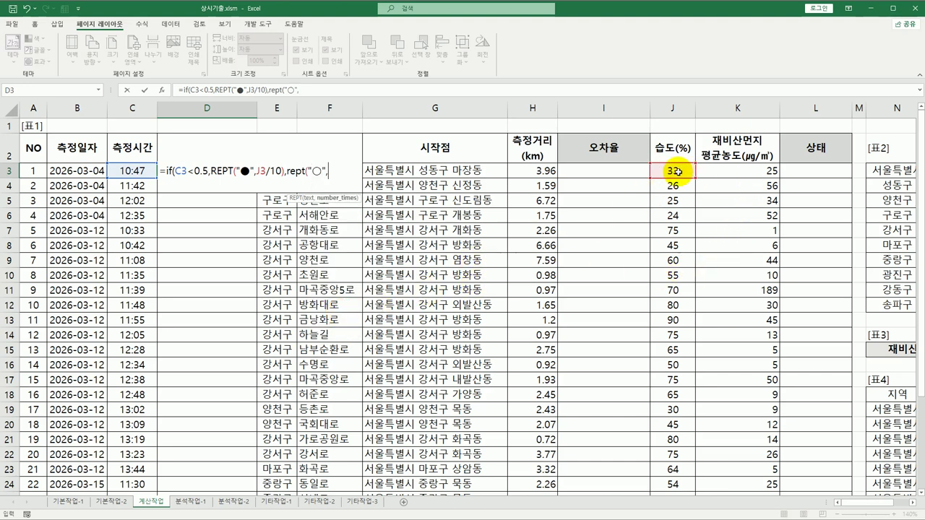
{"action": "left_click", "coordinate": [677, 170]}
{"action": "type", "text": "/10"}
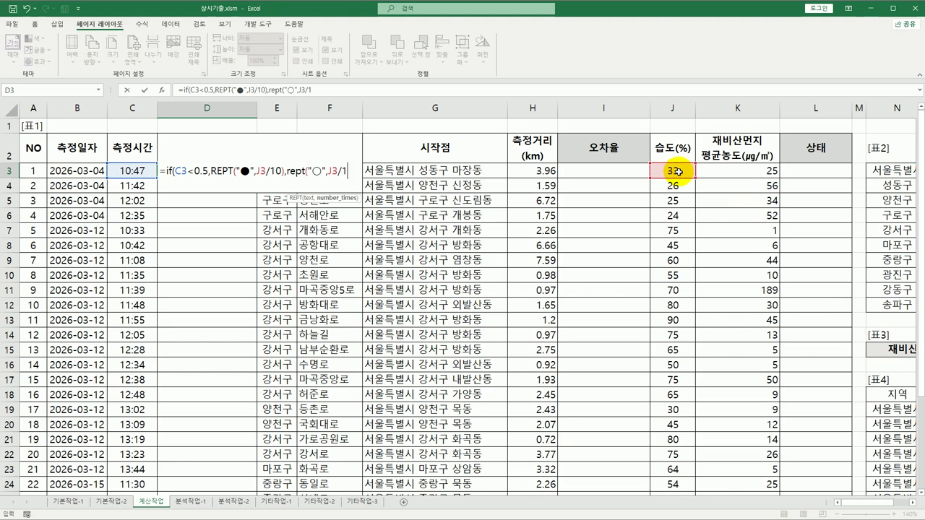
{"action": "type", "text": ")"}
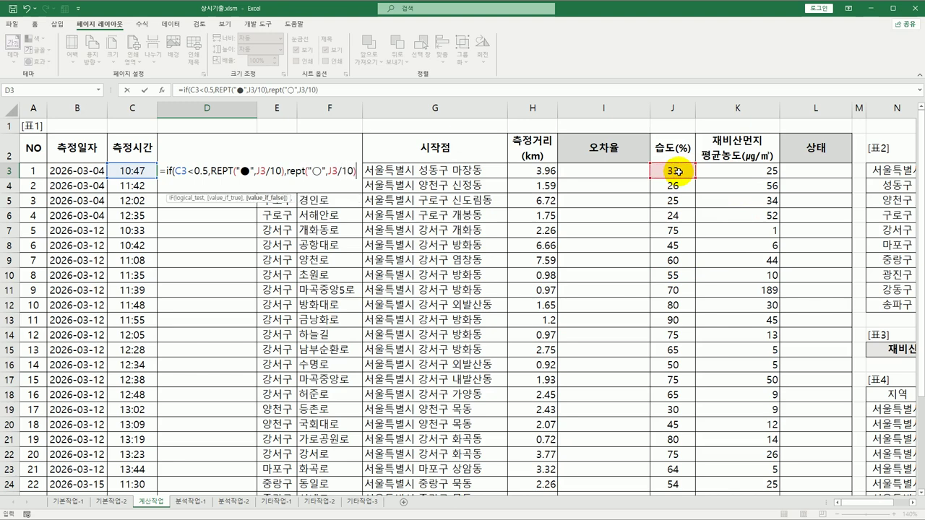
- Complete the IF formula in D3 and fill it down the whole 표시 column
{"action": "type", "text": ")"}
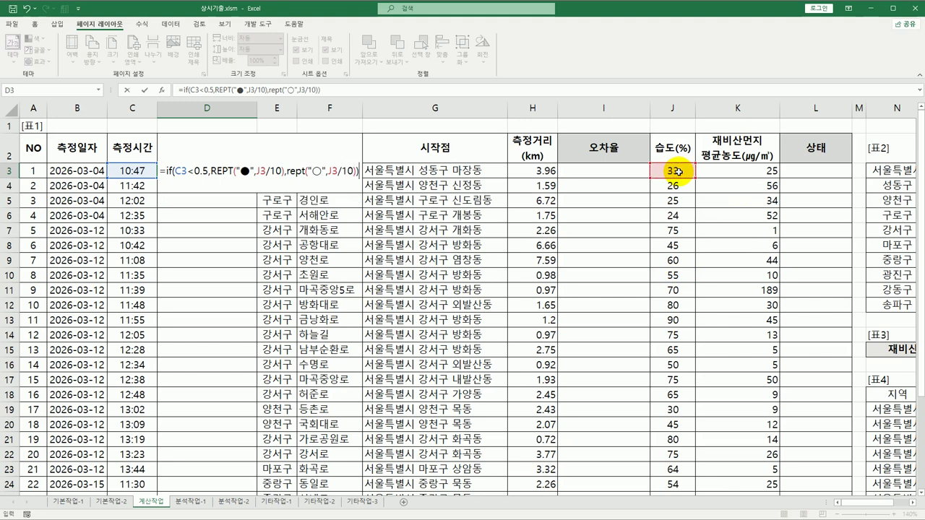
{"action": "key", "text": "Return"}
{"action": "left_click", "coordinate": [249, 173]}
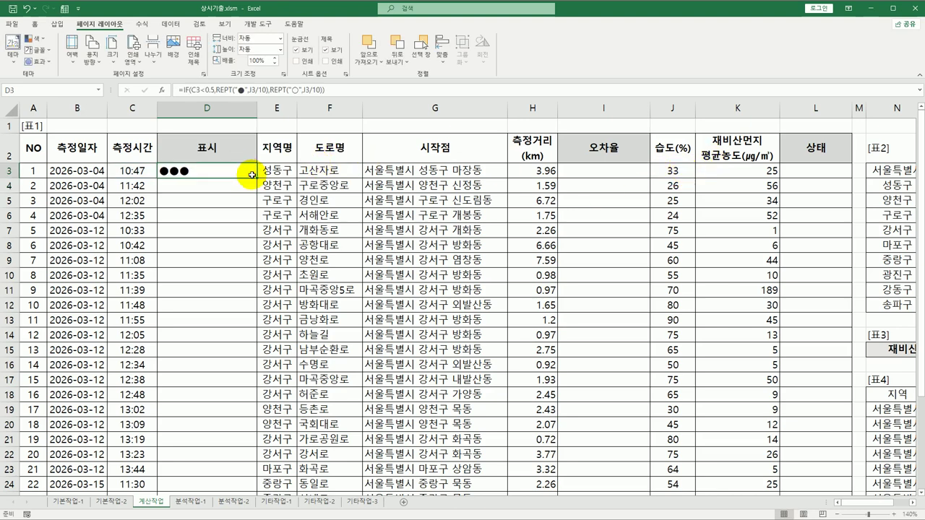
{"action": "double_click", "coordinate": [251, 175]}
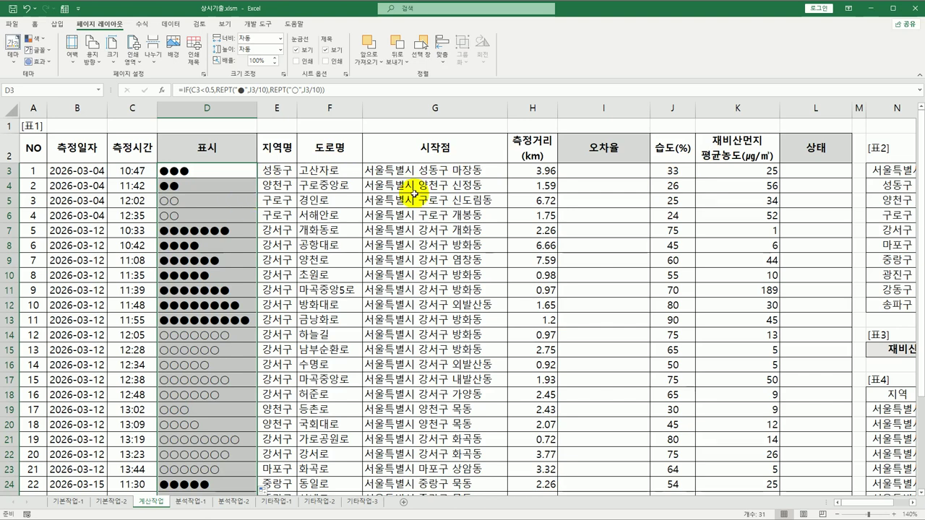
- Start a TEXT formula in I3, the first 오차율 cell, leaving its value argument blank and moving on to the format argument
{"action": "left_click", "coordinate": [562, 182]}
{"action": "left_click", "coordinate": [573, 172]}
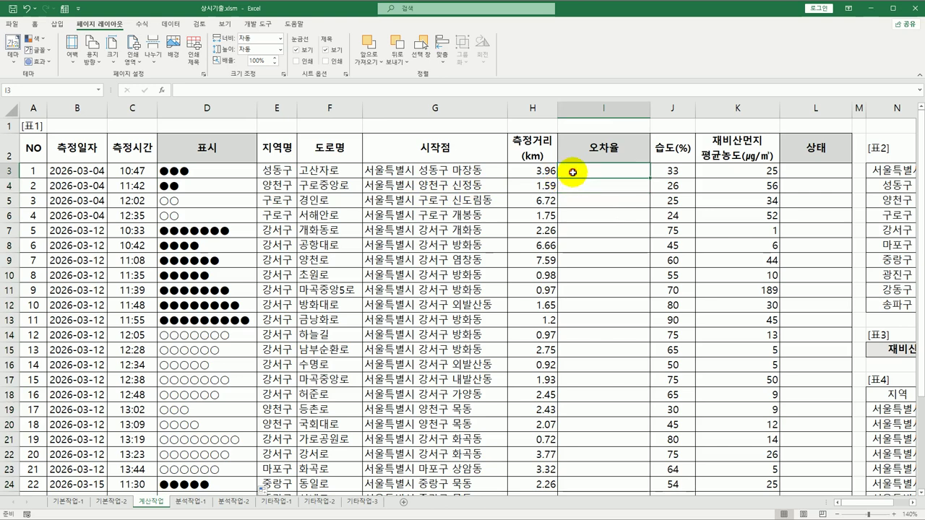
{"action": "left_click", "coordinate": [478, 171]}
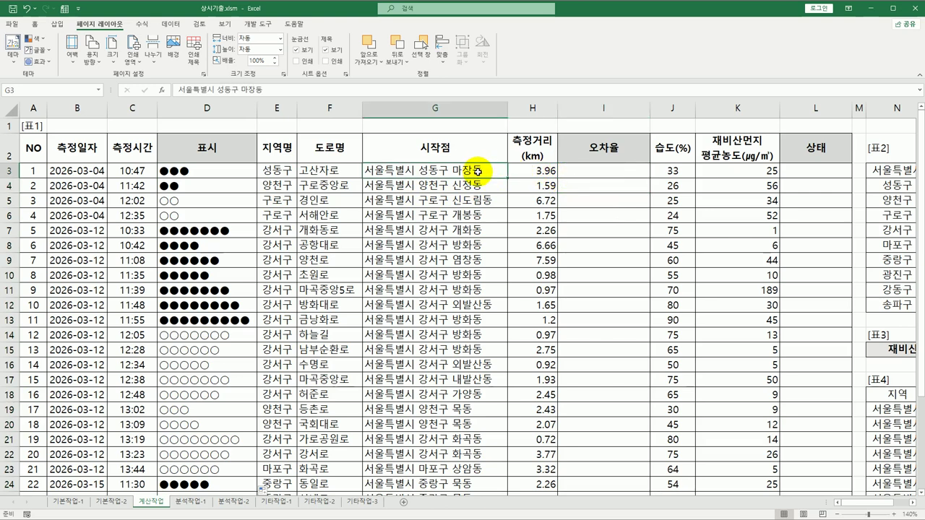
{"action": "left_click", "coordinate": [288, 172]}
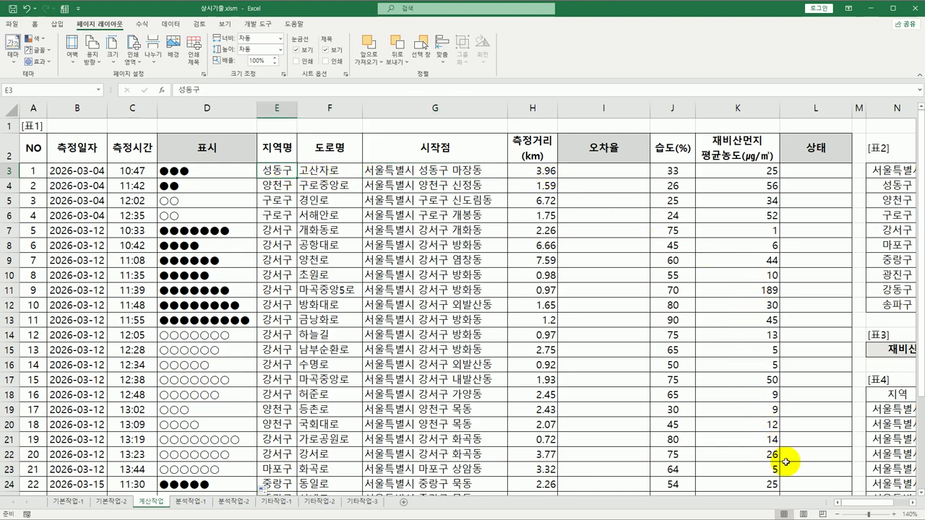
{"action": "left_click_drag", "start_coordinate": [847, 506], "coordinate": [865, 509]}
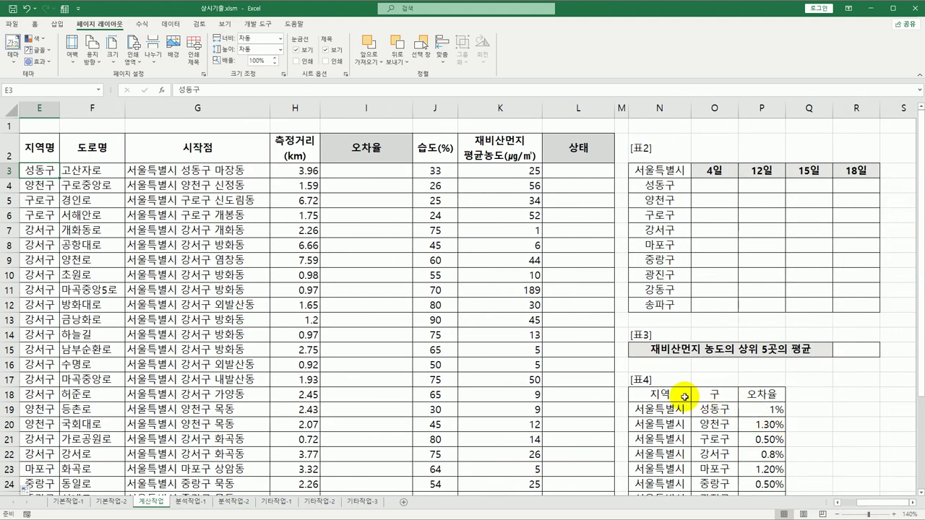
{"action": "left_click", "coordinate": [362, 176]}
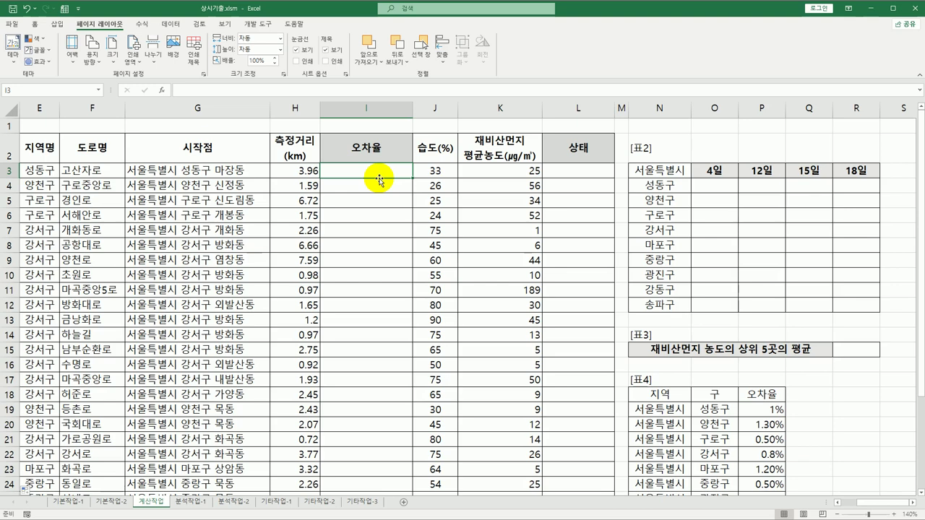
{"action": "type", "text": "="}
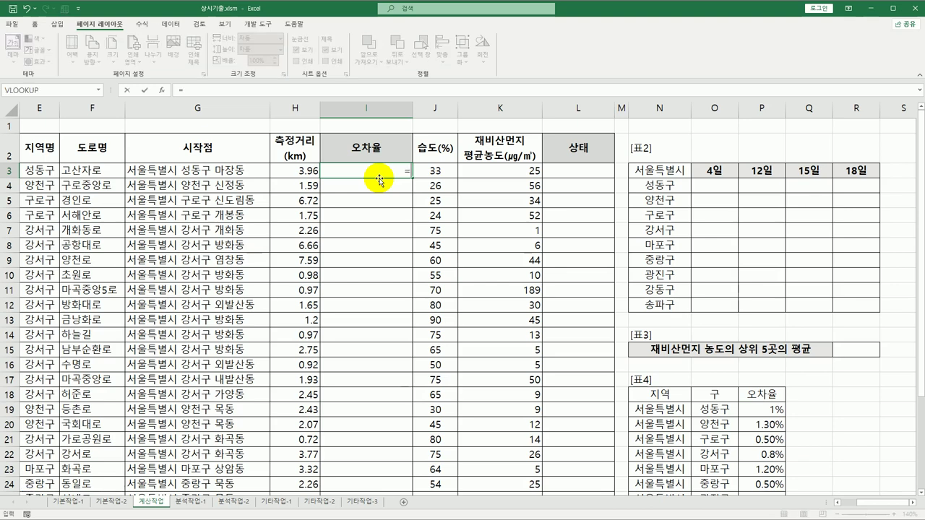
{"action": "type", "text": "tex"}
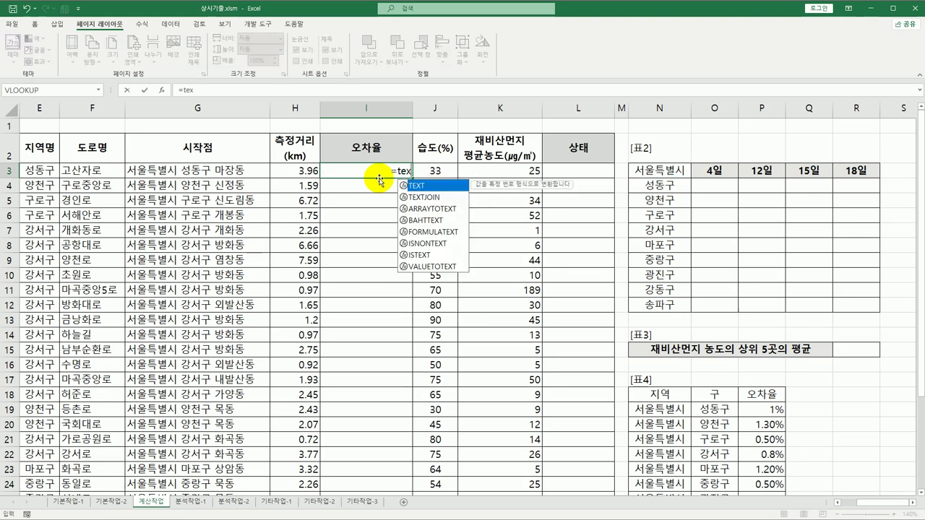
{"action": "type", "text": "t("}
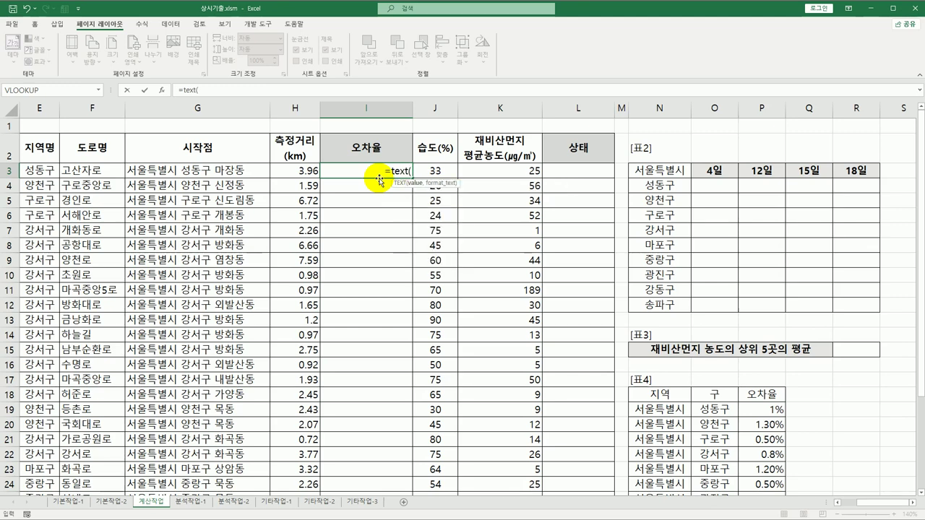
{"action": "type", "text": " ,"}
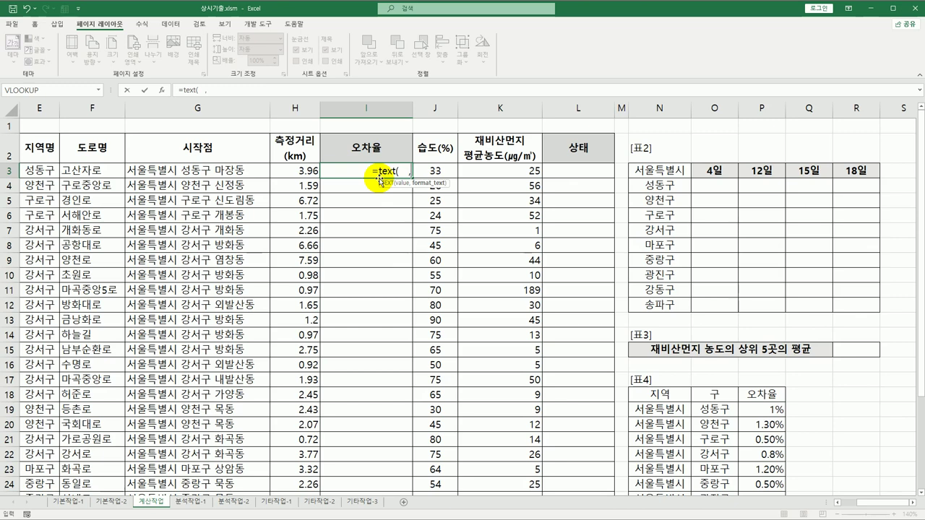
- Enter F3&"-0.00%" as the TEXT function's format argument in I3 and close the function
{"action": "left_click", "coordinate": [118, 172]}
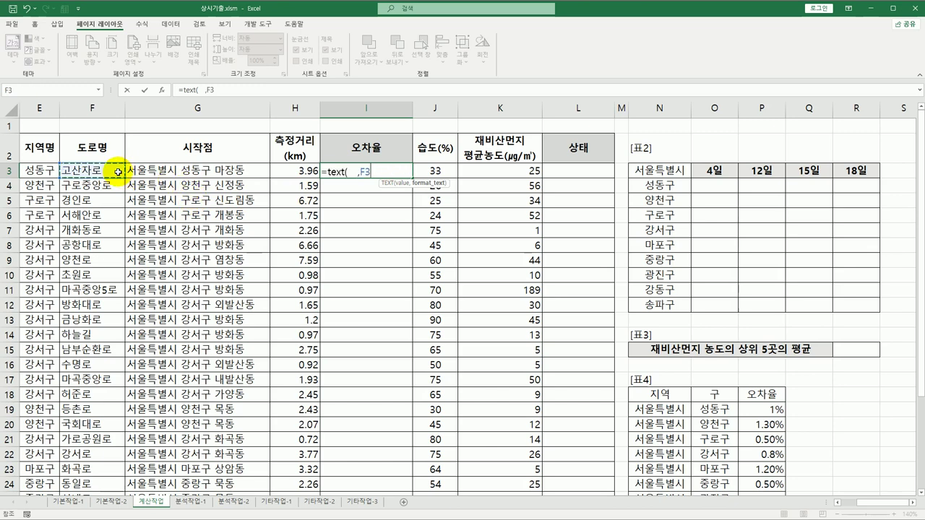
{"action": "type", "text": "&"}
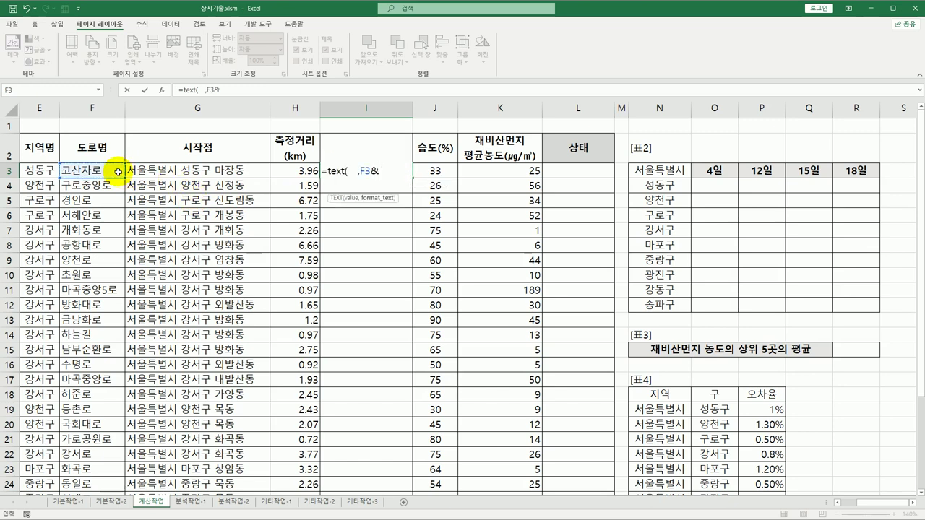
{"action": "type", "text": "\"-0"}
{"action": "type", "text": ".00%\""}
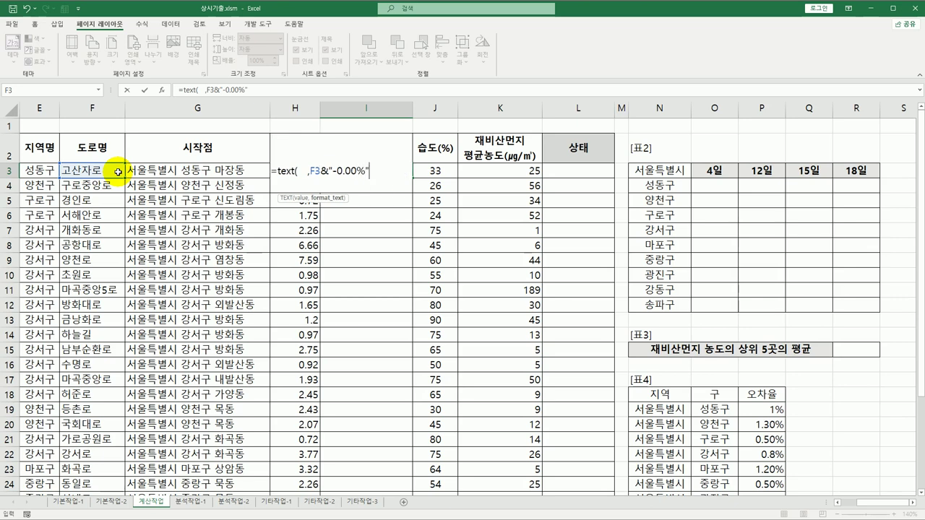
{"action": "type", "text": ")"}
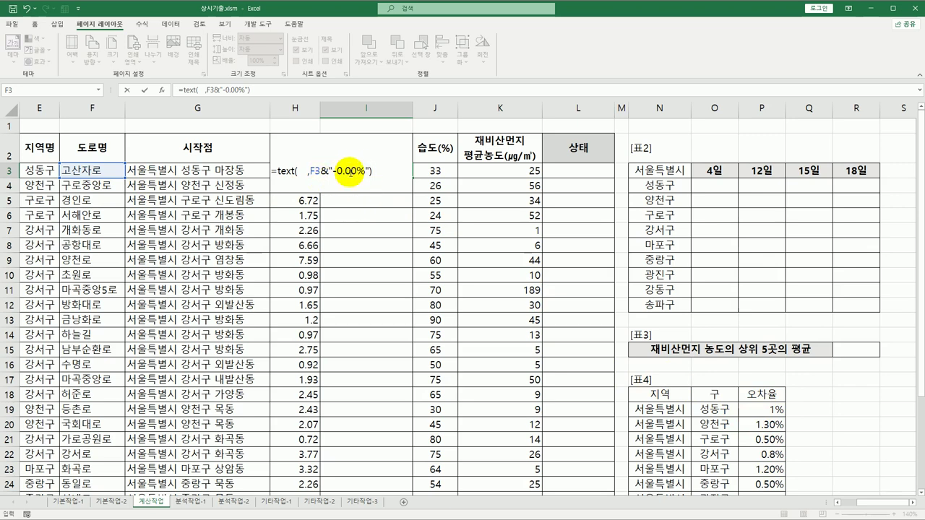
- Insert a SUMIFS function as the TEXT value argument in I3, with the absolute range $P$19:$P$28 as its sum range
{"action": "left_click", "coordinate": [299, 172]}
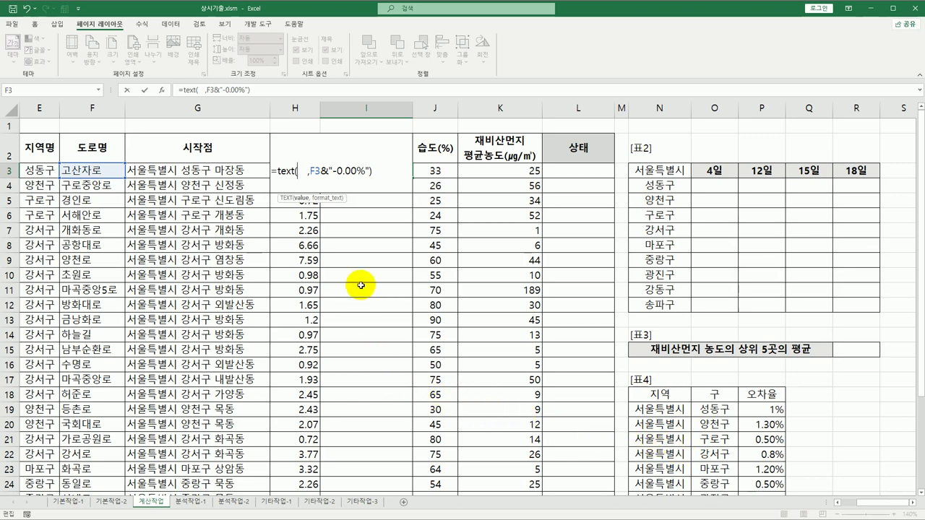
{"action": "type", "text": "sumif"}
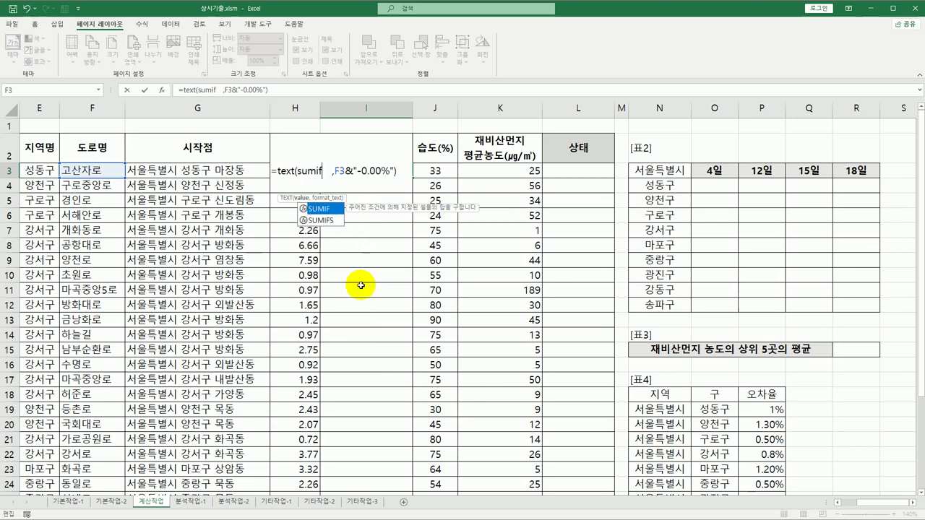
{"action": "key", "text": "Down"}
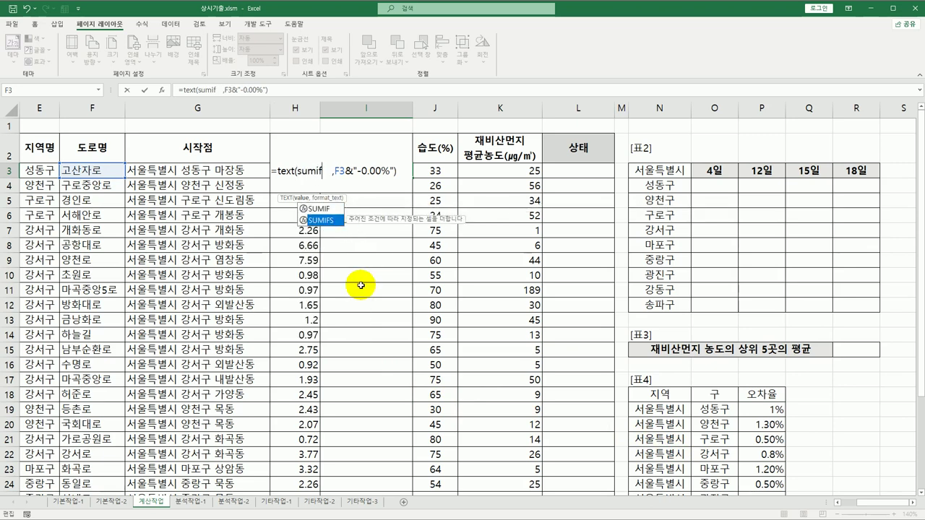
{"action": "key", "text": "Tab"}
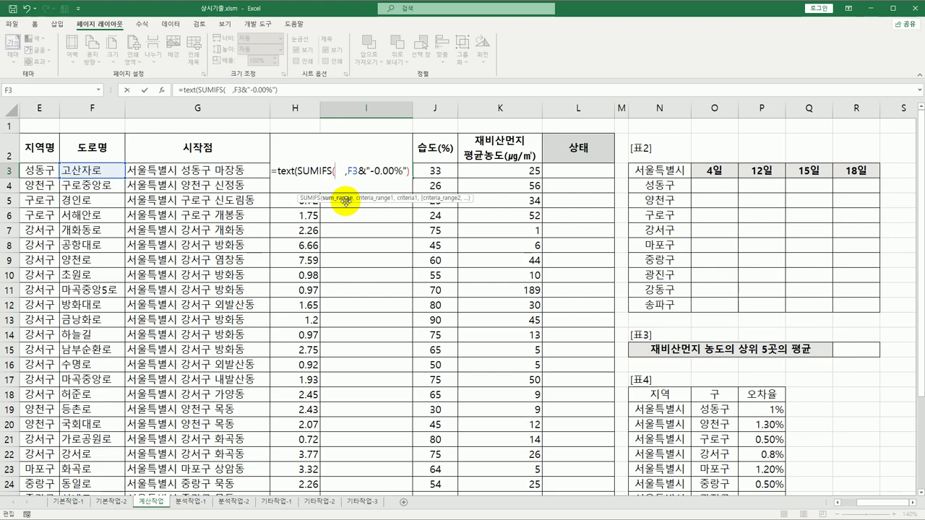
{"action": "left_click_drag", "start_coordinate": [766, 410], "coordinate": [770, 469]}
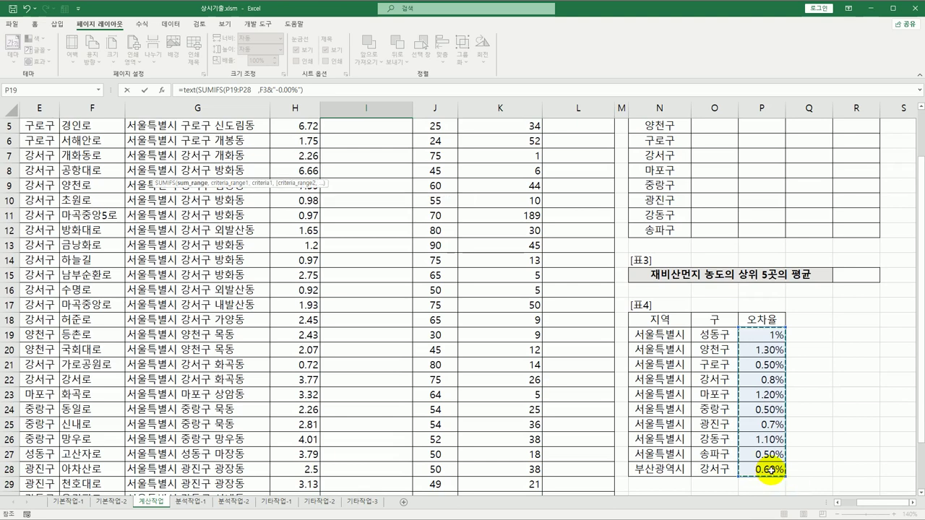
{"action": "key", "text": "F4"}
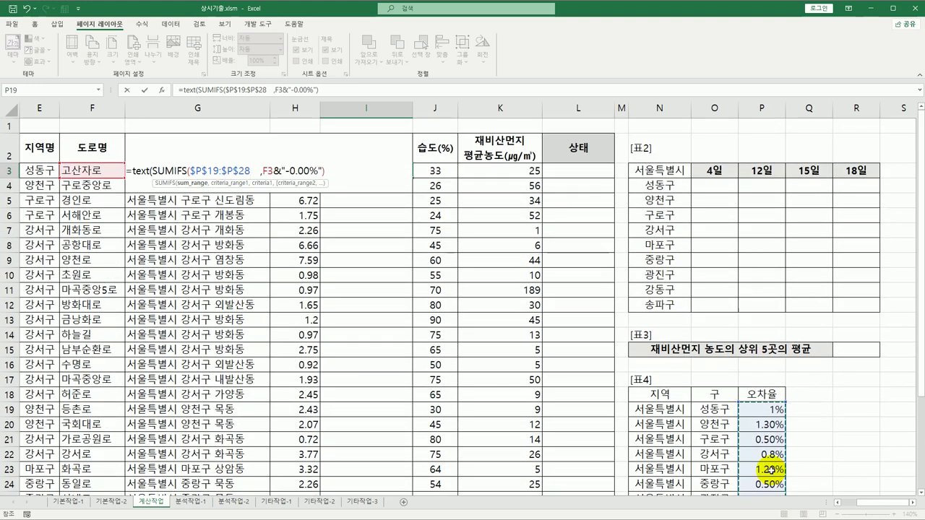
{"action": "type", "text": ","}
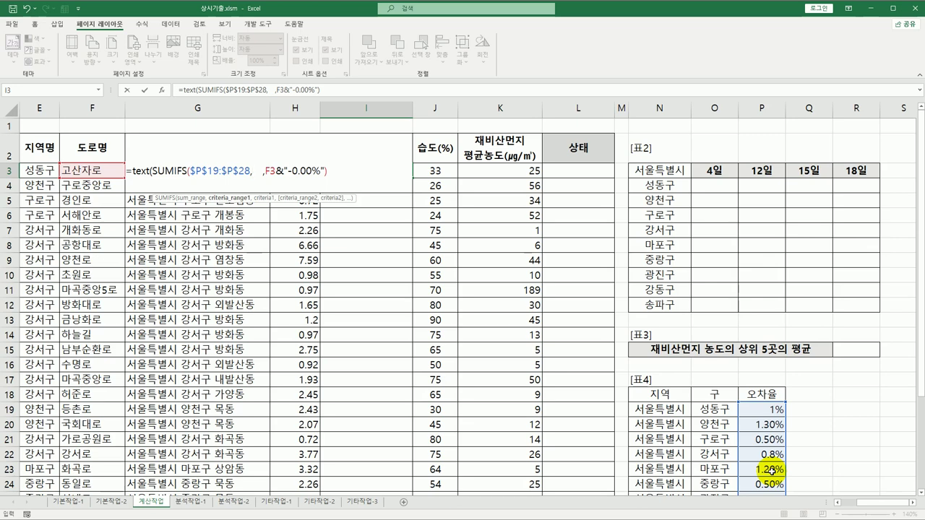
- Set the SUMIFS first criteria range to 표4's 지역 column as the absolute reference $N$19:$N$28
{"action": "left_click", "coordinate": [674, 409]}
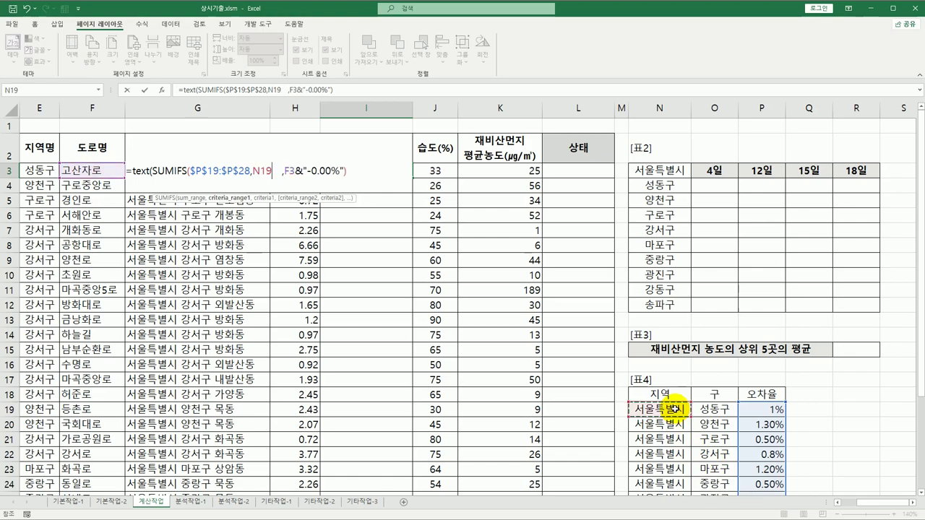
{"action": "mouse_move", "coordinate": [674, 409]}
{"action": "left_mouse_down"}
{"action": "mouse_move", "coordinate": [682, 502]}
{"action": "mouse_move", "coordinate": [679, 396]}
{"action": "left_mouse_up"}
{"action": "key", "text": "F4"}
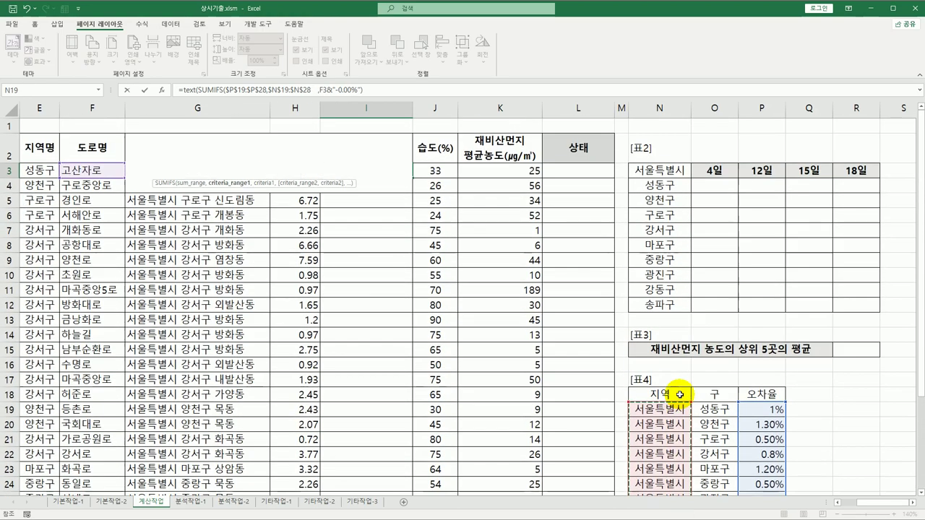
{"action": "type", "text": ","}
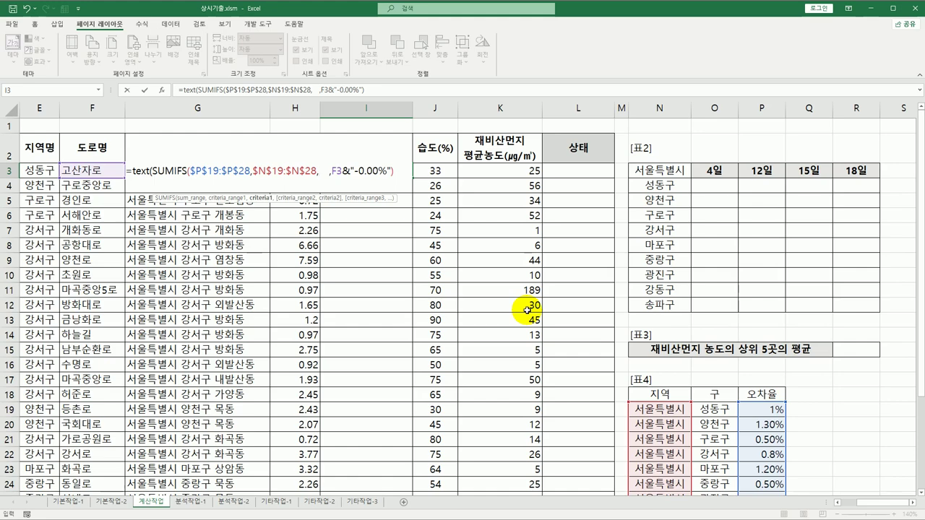
- Enter LEFT(G3,5) as the first SUMIFS criterion to extract the region from the 시작점 text
{"action": "scroll", "coordinate": [656, 401], "scroll_direction": "down", "scroll_amount": 3}
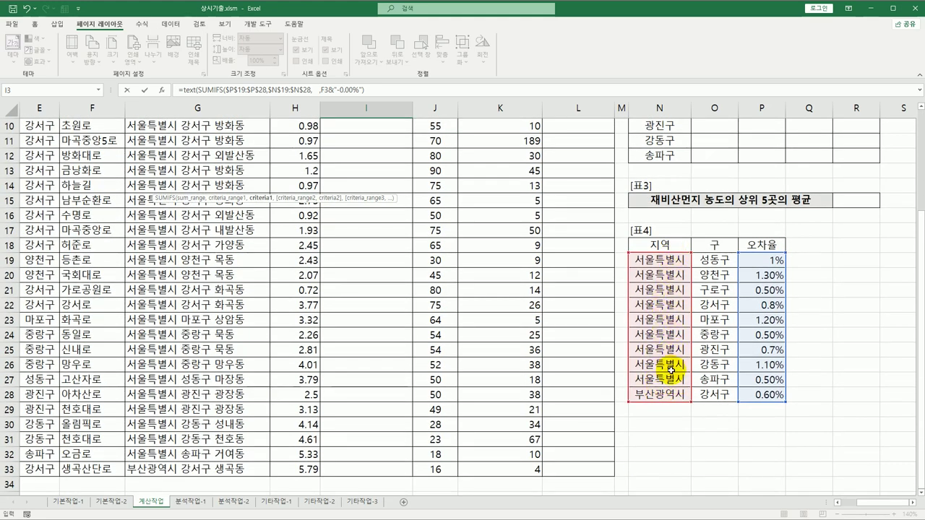
{"action": "scroll", "coordinate": [351, 268], "scroll_direction": "up", "scroll_amount": 3}
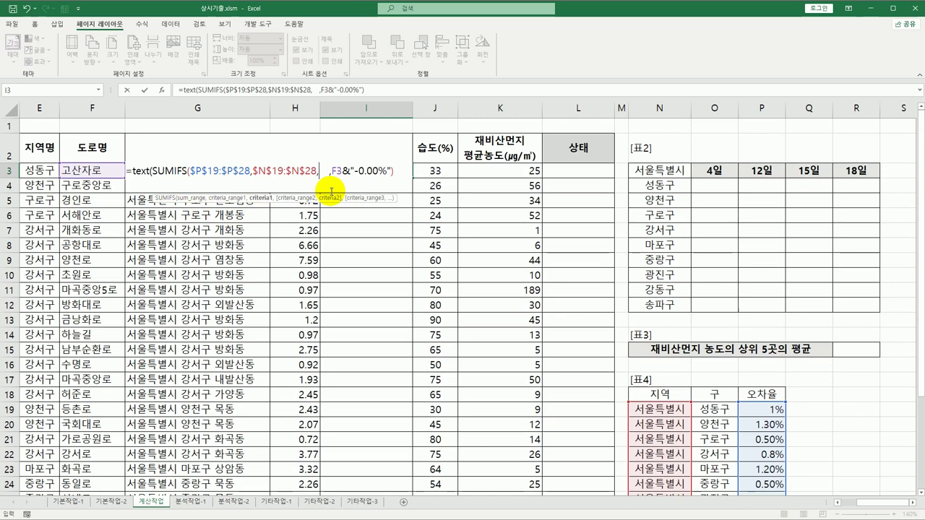
{"action": "type", "text": "left("}
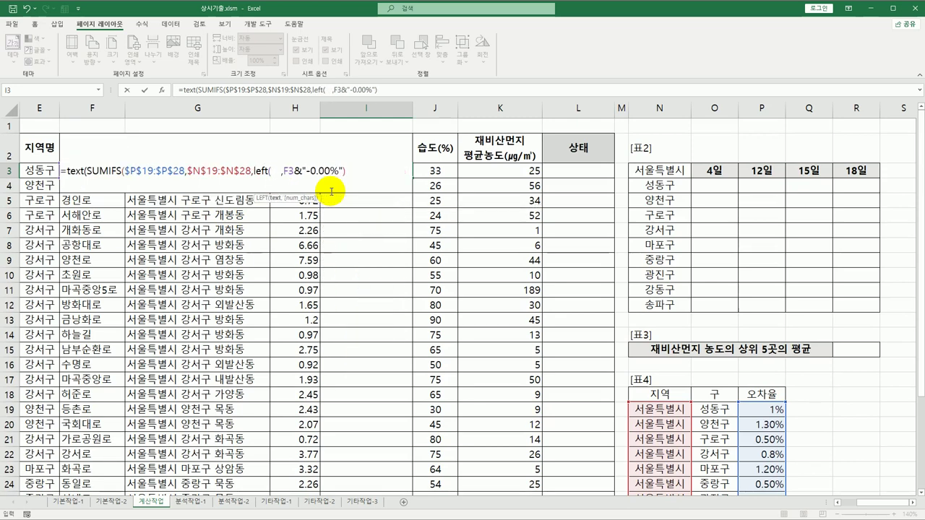
{"action": "key", "text": "Left"}
{"action": "key", "text": "Left"}
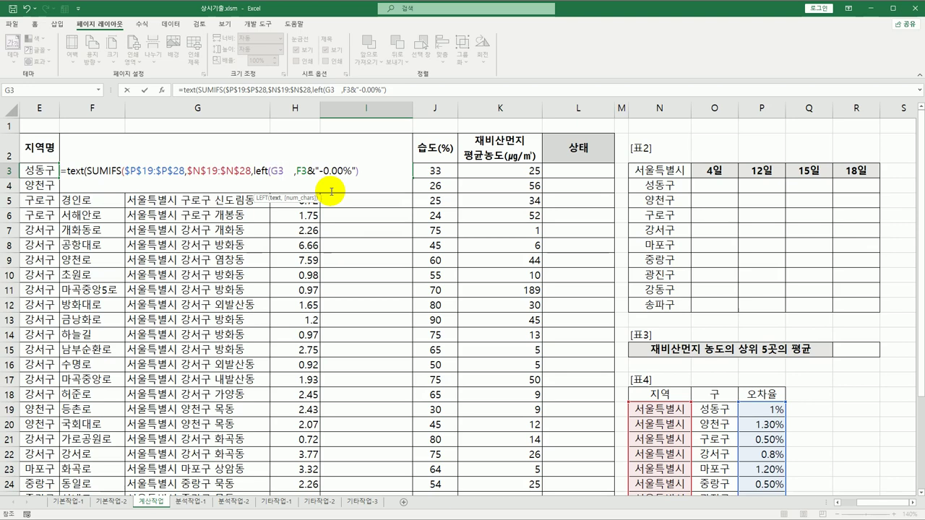
{"action": "type", "text": ",5)"}
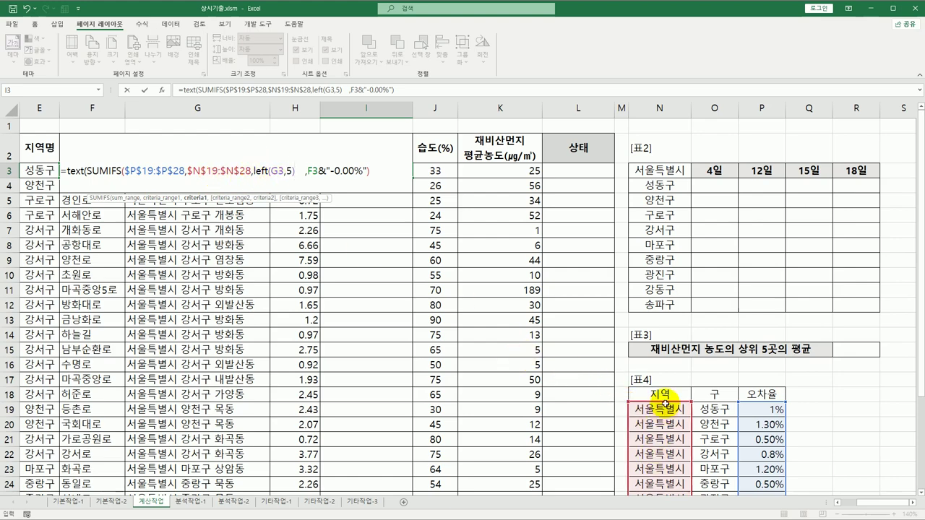
{"action": "scroll", "coordinate": [665, 490], "scroll_direction": "down", "scroll_amount": 3}
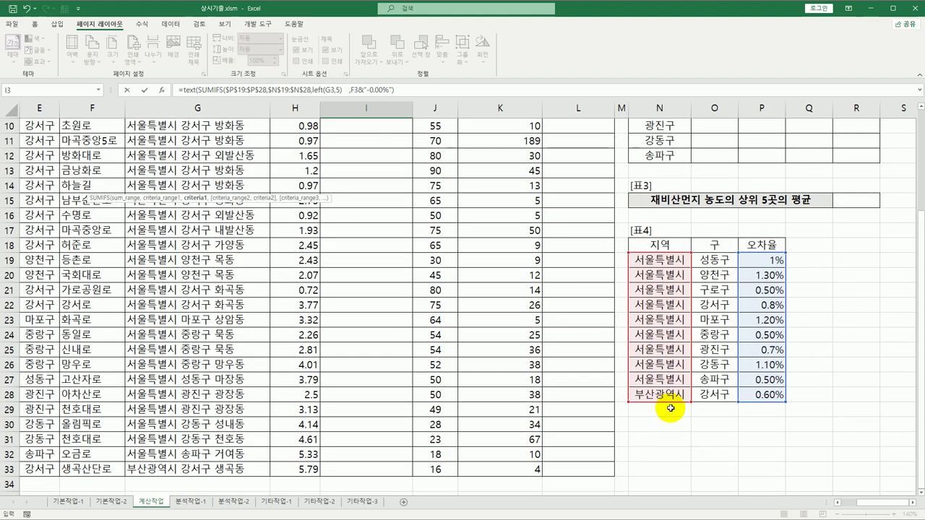
{"action": "scroll", "coordinate": [670, 396], "scroll_direction": "up", "scroll_amount": 3}
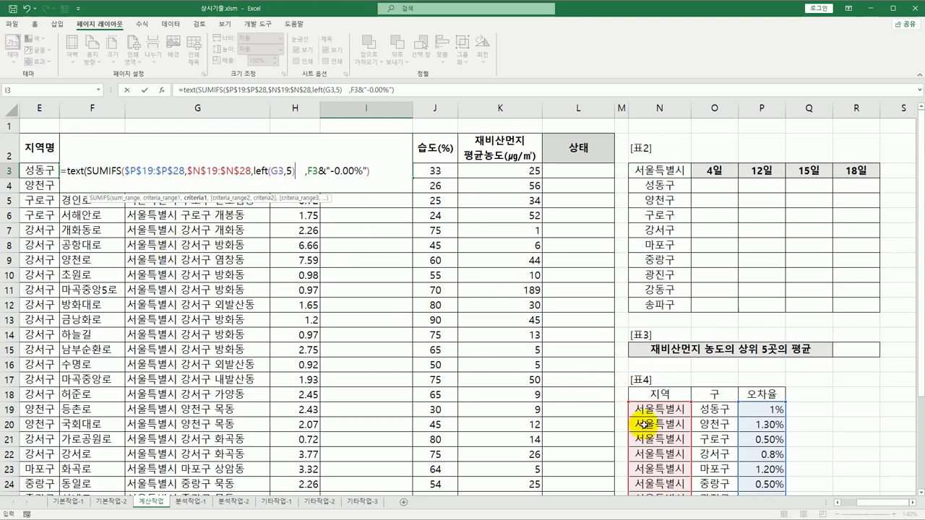
- Add $O$19:$O$28 as the second SUMIFS criteria range with E3 as its criterion, and close the function
{"action": "type", "text": ","}
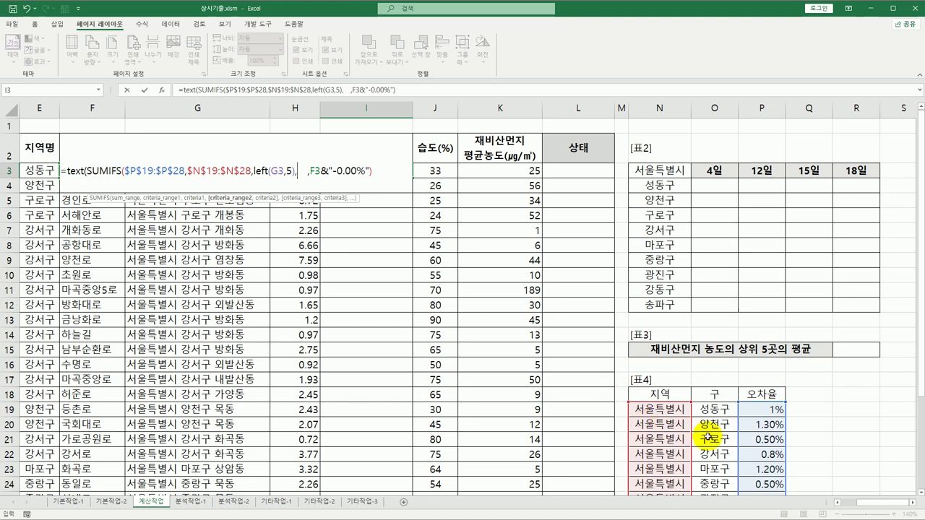
{"action": "left_click_drag", "start_coordinate": [720, 409], "coordinate": [725, 469]}
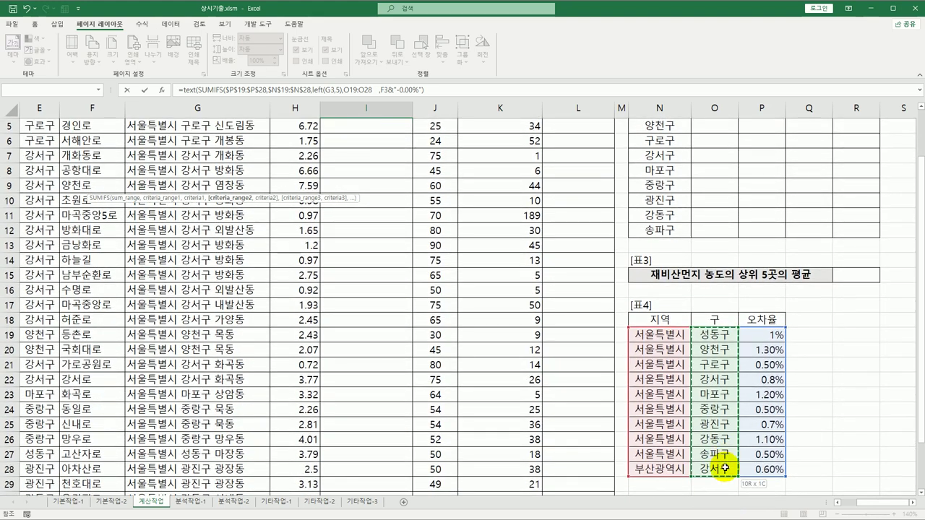
{"action": "key", "text": "F4"}
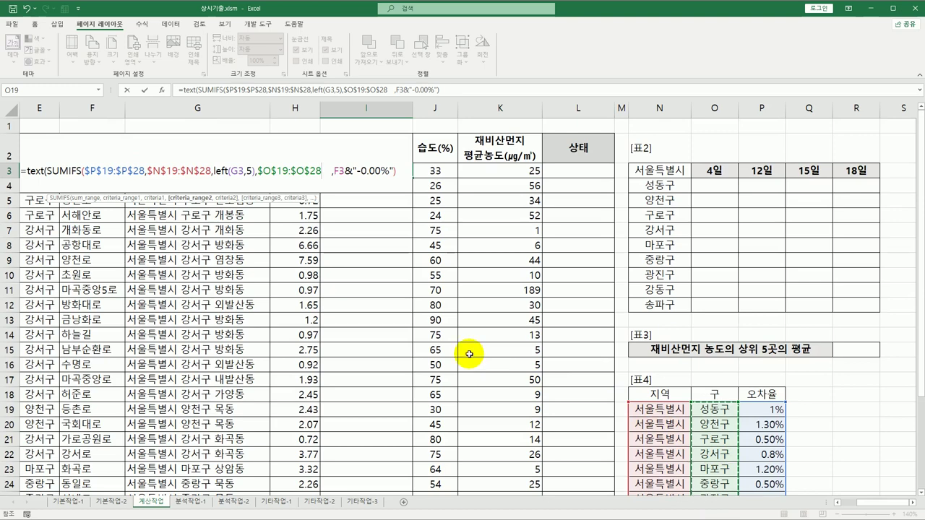
{"action": "type", "text": ","}
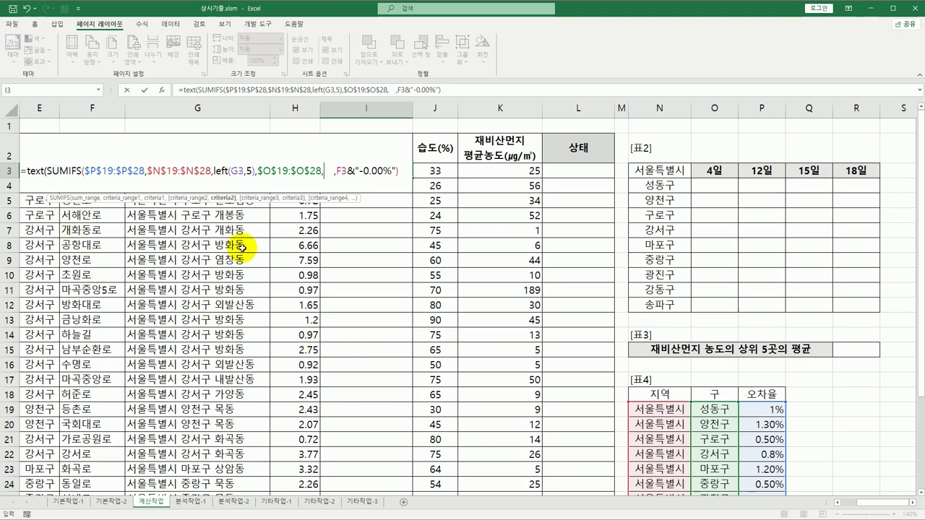
{"action": "key", "text": "Left"}
{"action": "key", "text": "Left"}
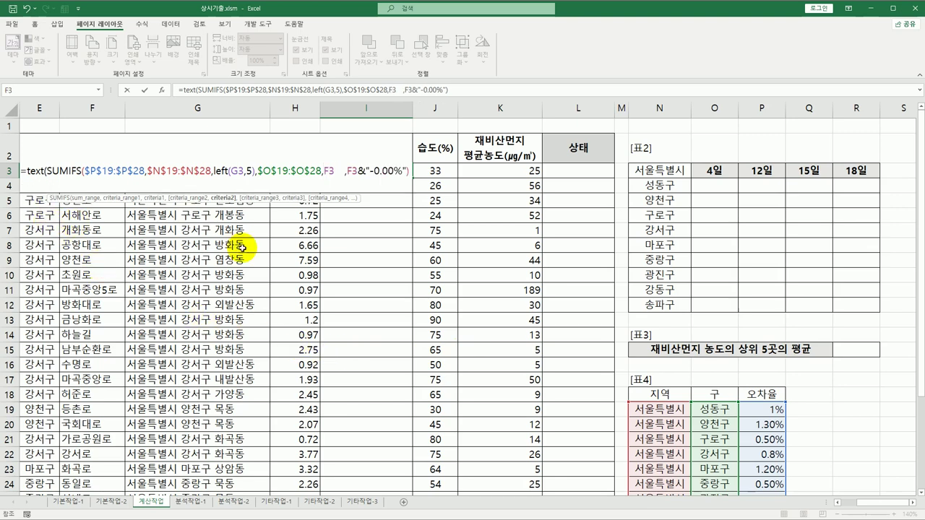
{"action": "key", "text": "Left"}
{"action": "left_click", "coordinate": [52, 172]}
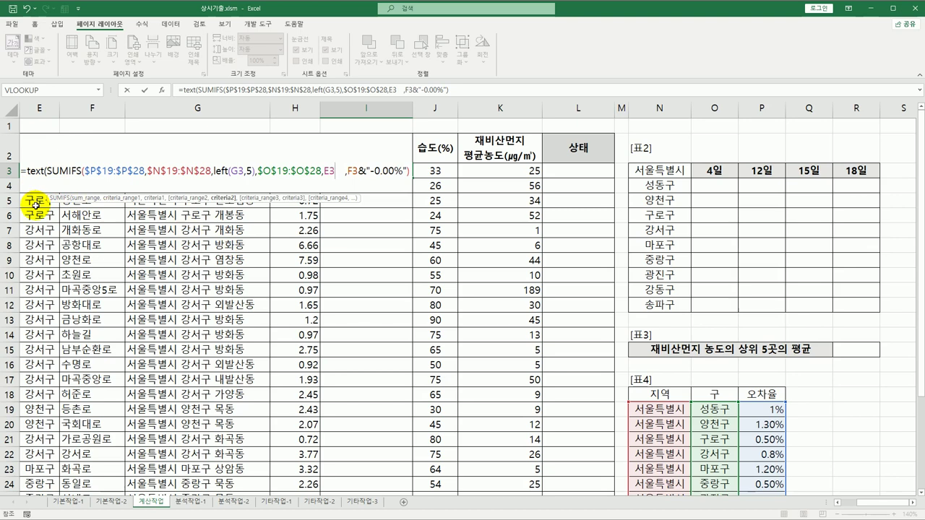
{"action": "type", "text": ")"}
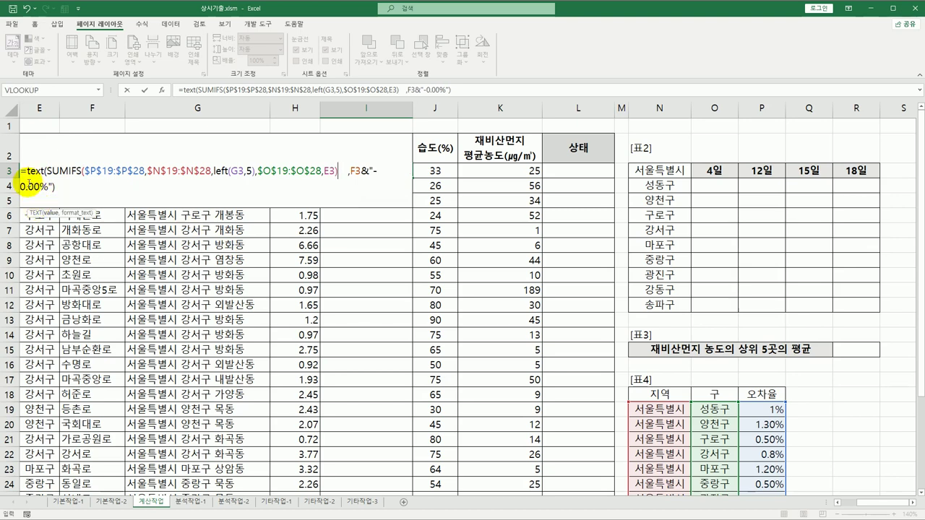
- Commit the TEXT and SUMIFS formula in I3 and fill it down the whole 오차율 column
{"action": "left_click", "coordinate": [48, 172]}
{"action": "left_click_drag", "start_coordinate": [46, 171], "coordinate": [339, 173]}
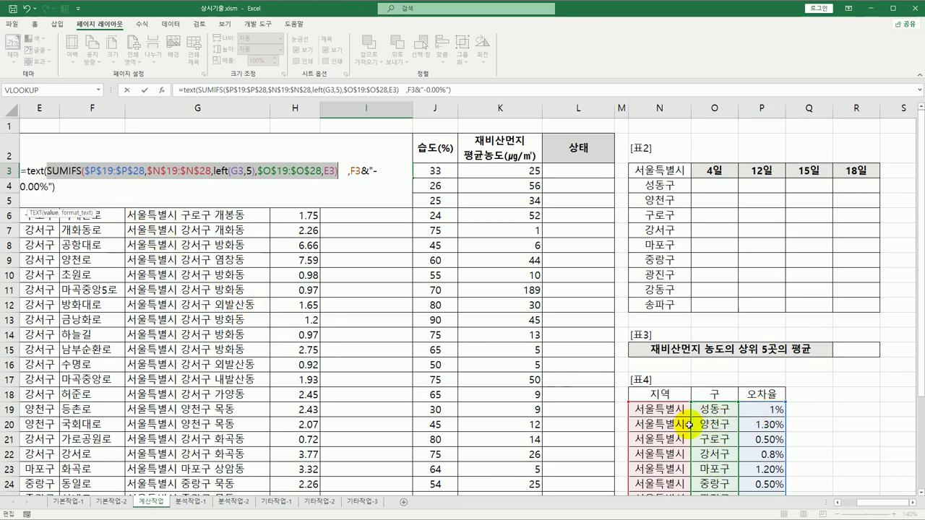
{"action": "left_click", "coordinate": [62, 187]}
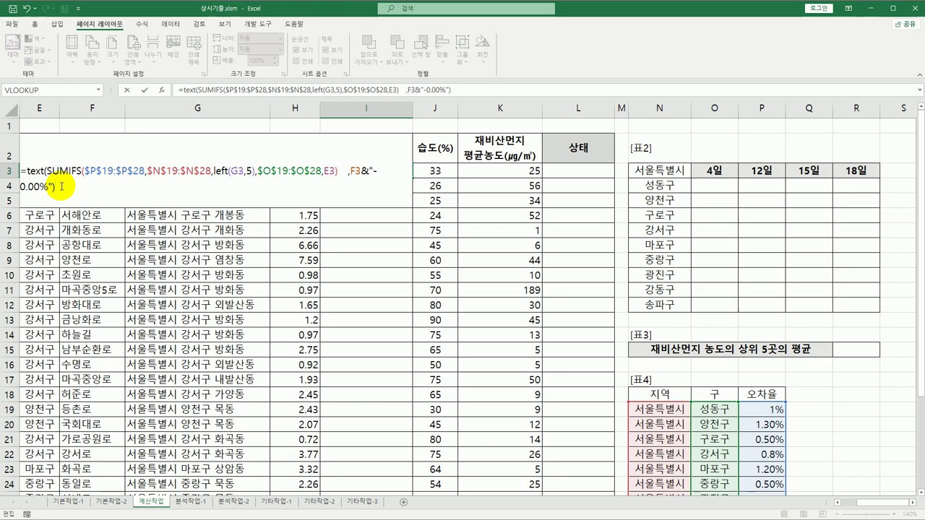
{"action": "key", "text": "Return"}
{"action": "left_click", "coordinate": [366, 166]}
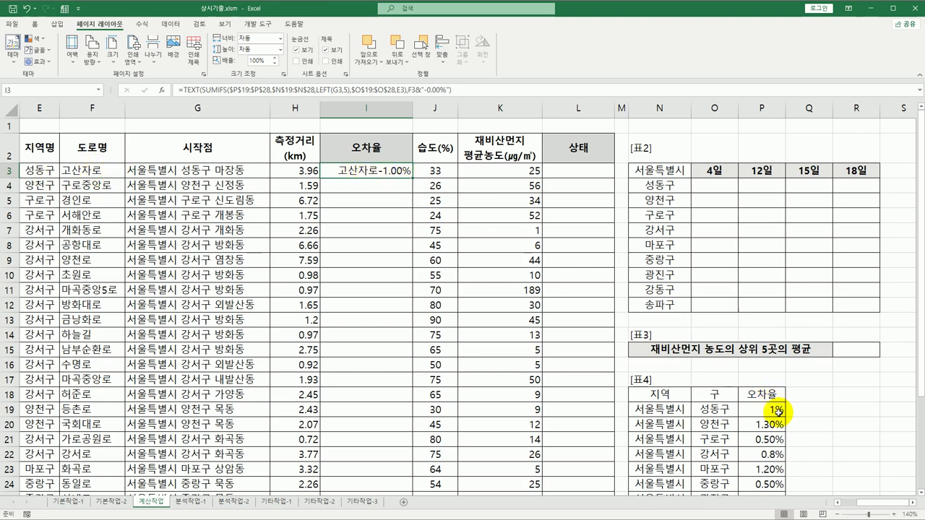
{"action": "left_click_drag", "start_coordinate": [411, 177], "coordinate": [411, 177]}
{"action": "double_click", "coordinate": [411, 177]}
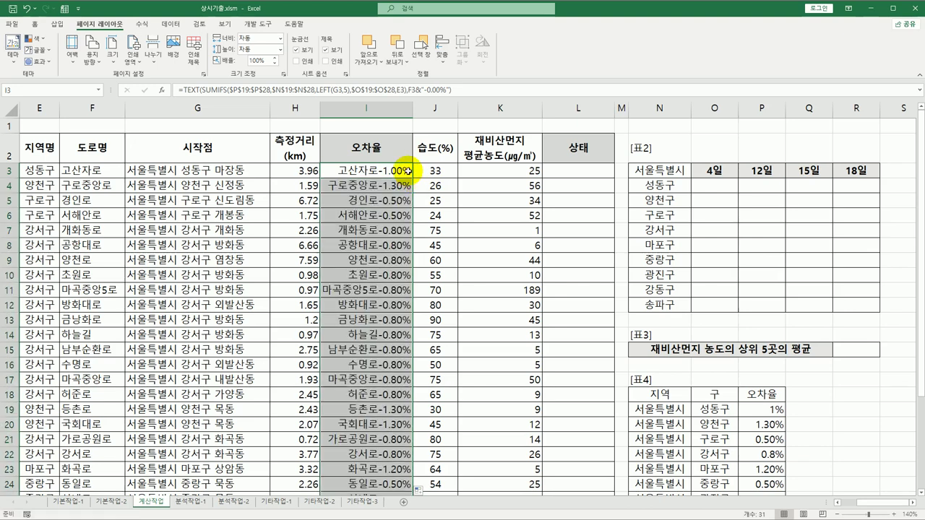
- Check the row 4 오차율 result against the 양천구 row of 표4
{"action": "left_click", "coordinate": [188, 186]}
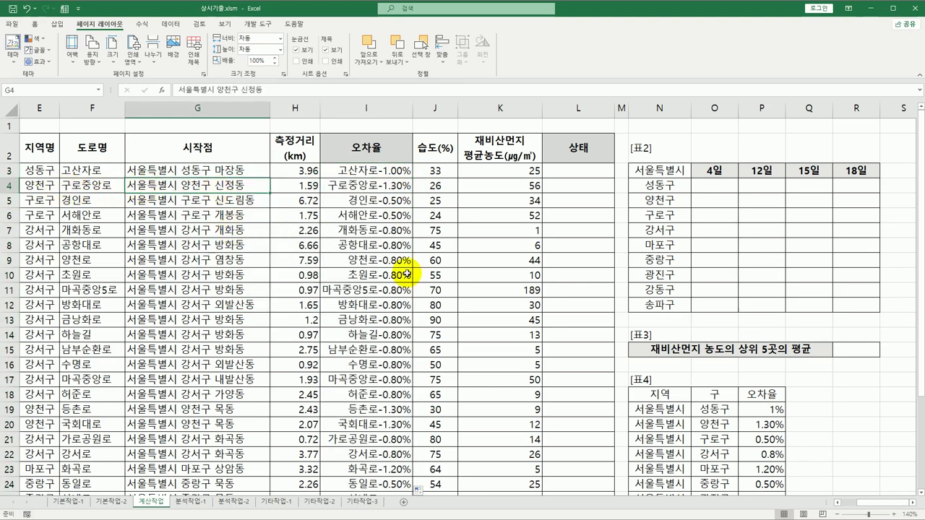
{"action": "left_click_drag", "start_coordinate": [661, 427], "coordinate": [773, 427]}
{"action": "left_click", "coordinate": [768, 426]}
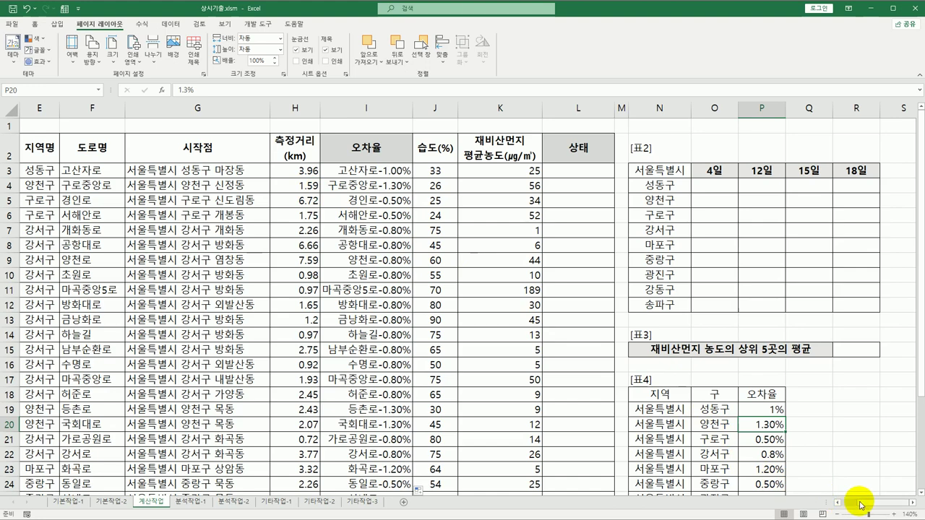
- Review 표1's 측정일자, 시작점 and 재비산먼지 평균농도 columns, and select O4, the first result cell of 표2
{"action": "scroll", "coordinate": [839, 501], "scroll_direction": "left", "scroll_amount": 4}
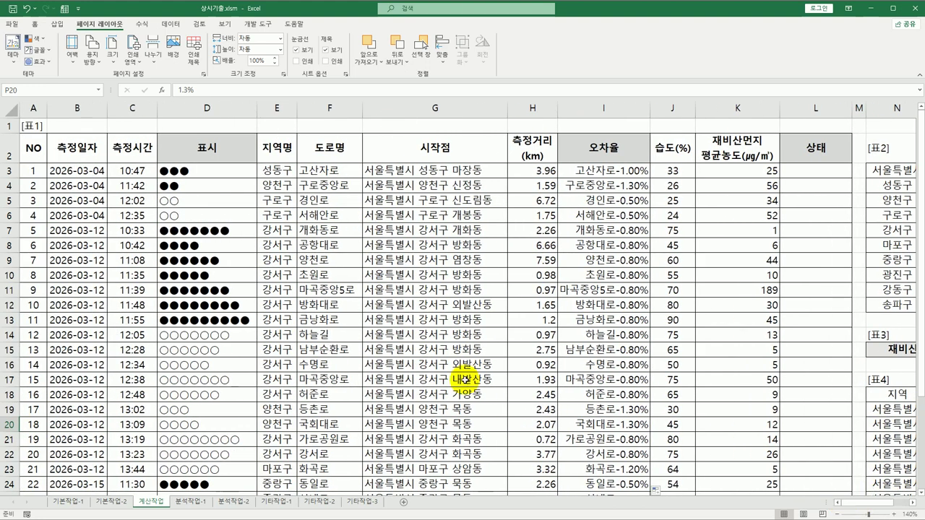
{"action": "left_click", "coordinate": [69, 172]}
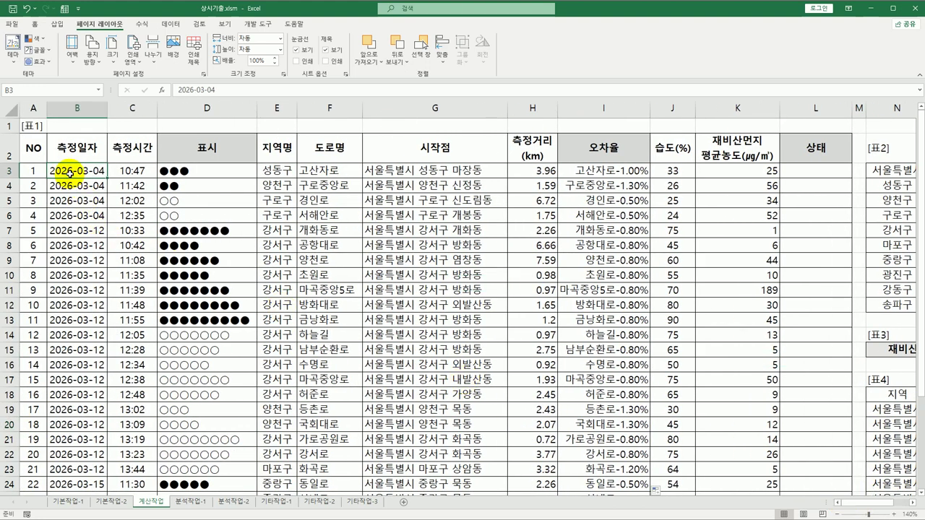
{"action": "left_click", "coordinate": [417, 174]}
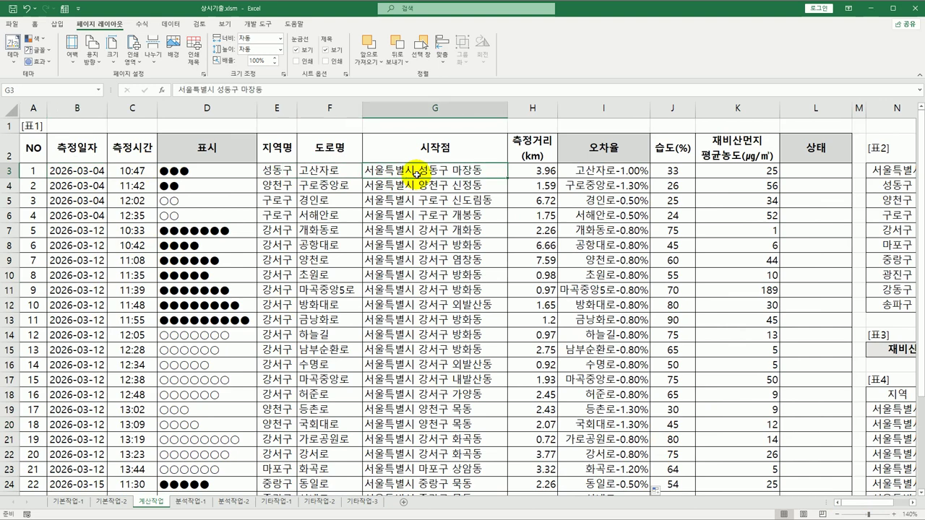
{"action": "left_click", "coordinate": [727, 171]}
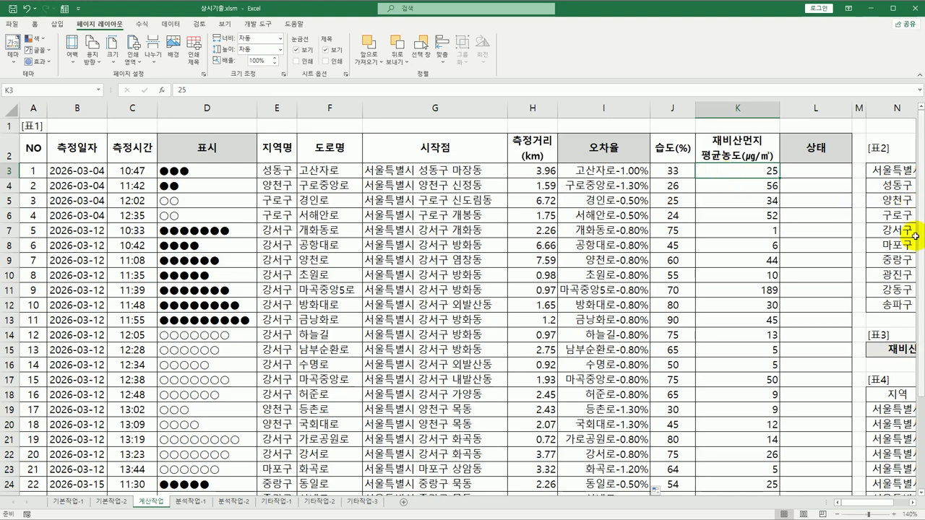
{"action": "left_click_drag", "start_coordinate": [874, 506], "coordinate": [891, 509]}
{"action": "left_click", "coordinate": [712, 189]}
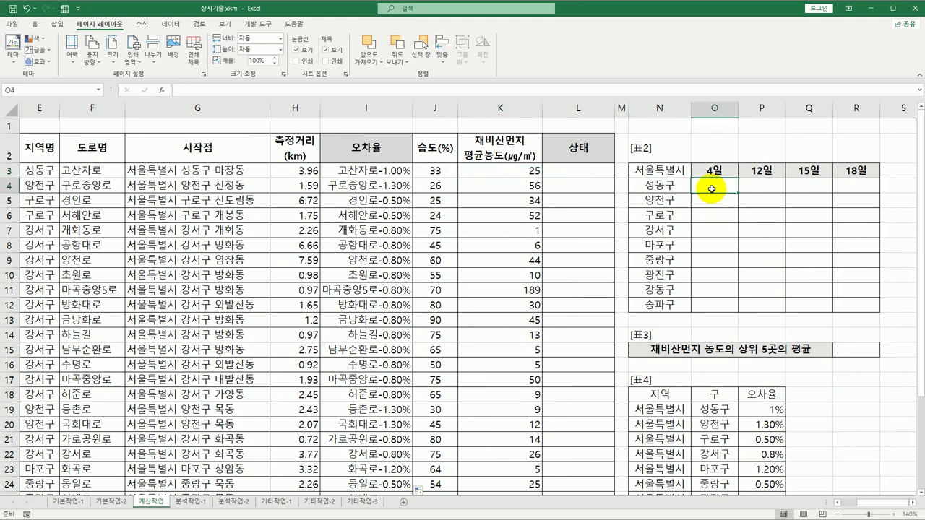
- Look over 표2's empty result range O4:R12 together with the whole of 표1, with the sheet zoomed out to 110%
{"action": "mouse_move", "coordinate": [712, 189]}
{"action": "left_mouse_down"}
{"action": "mouse_move", "coordinate": [863, 292]}
{"action": "mouse_move", "coordinate": [858, 307]}
{"action": "left_mouse_up"}
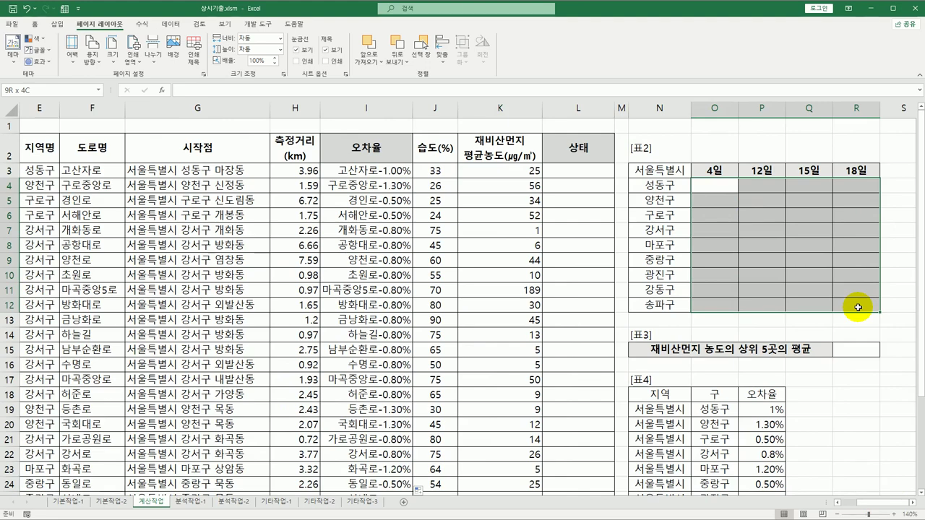
{"action": "left_click", "coordinate": [838, 515]}
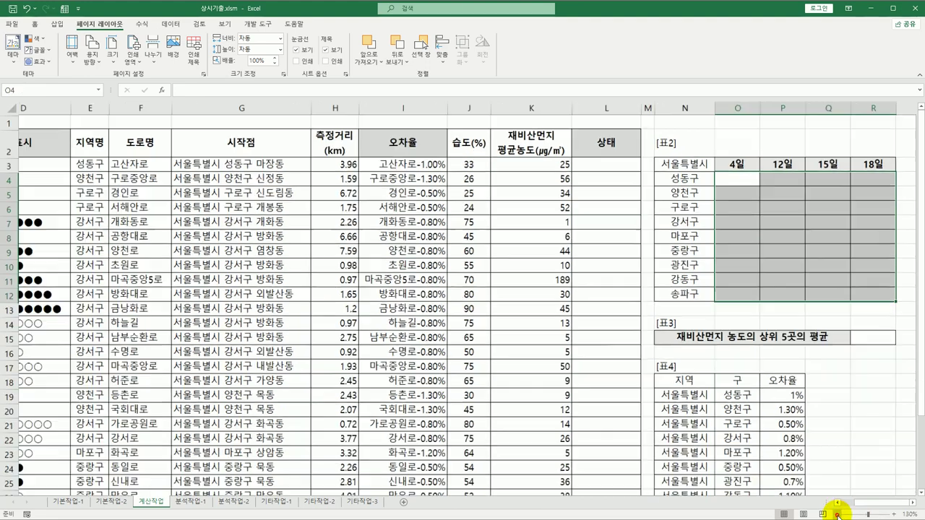
{"action": "left_click", "coordinate": [837, 515]}
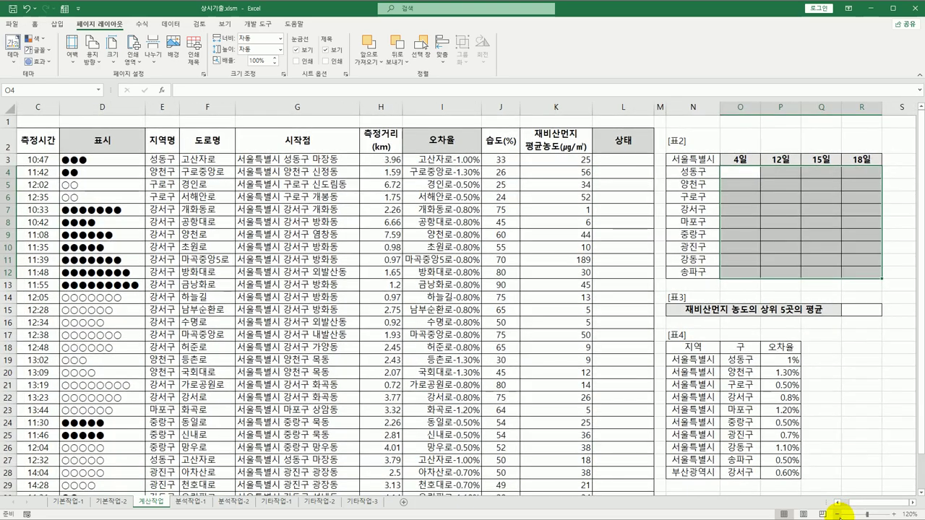
{"action": "left_click", "coordinate": [837, 515]}
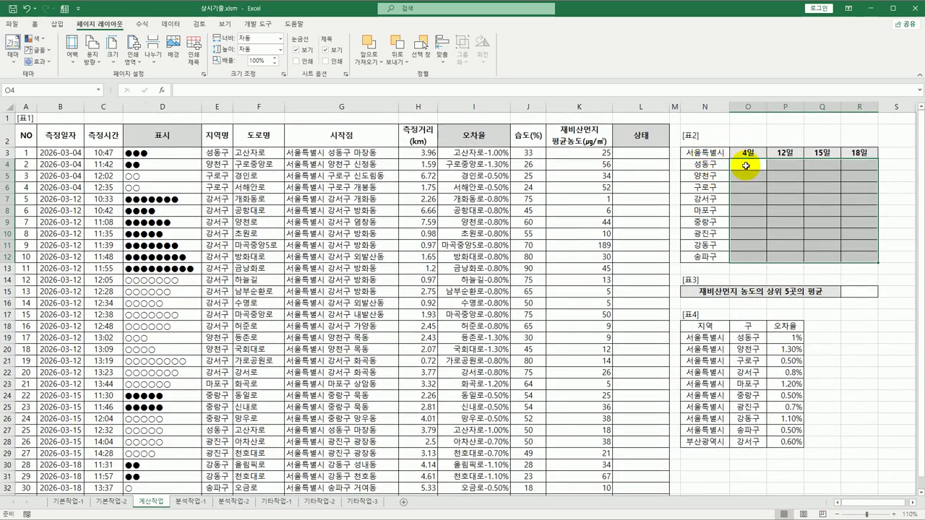
{"action": "left_click", "coordinate": [745, 166]}
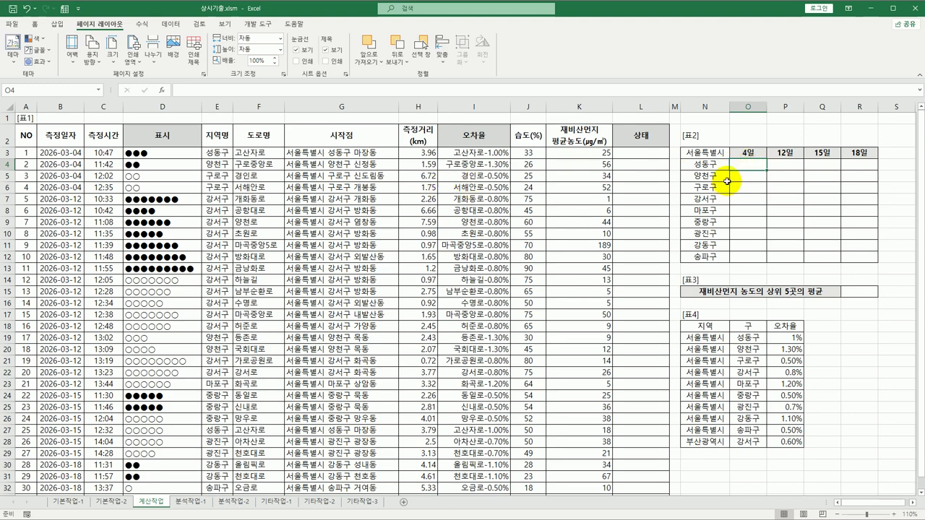
- Compare the 시작점 text in G3 with 표2's district names in N4:N12, and check the day headers O3:R3
{"action": "left_click", "coordinate": [338, 154]}
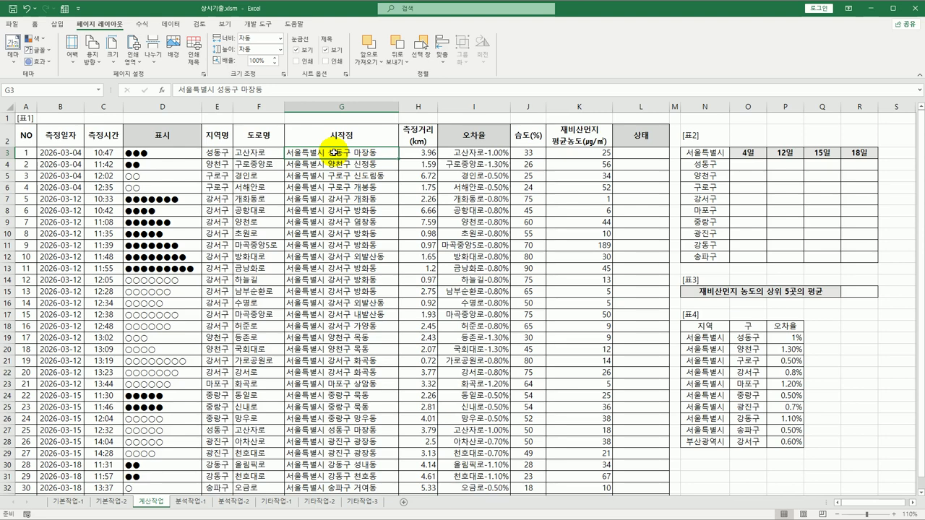
{"action": "left_click_drag", "start_coordinate": [707, 164], "coordinate": [712, 256]}
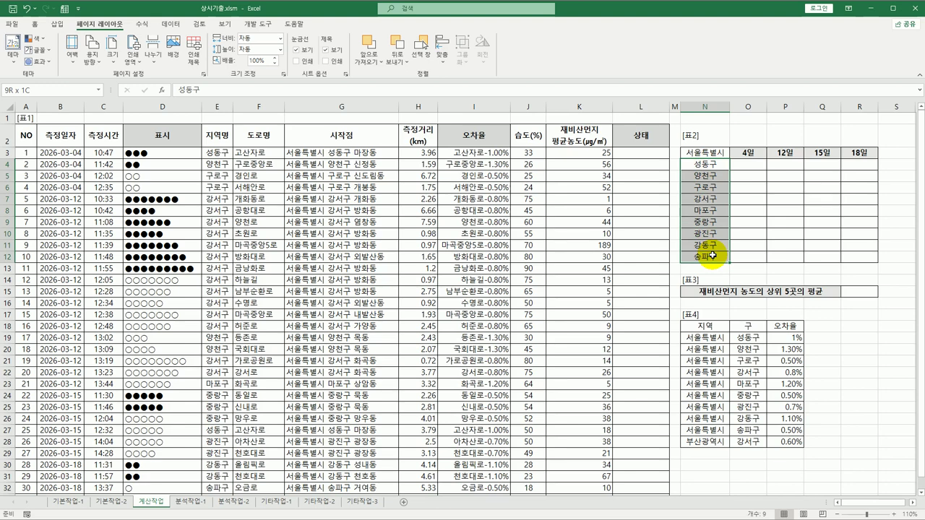
{"action": "left_click_drag", "start_coordinate": [713, 256], "coordinate": [713, 256]}
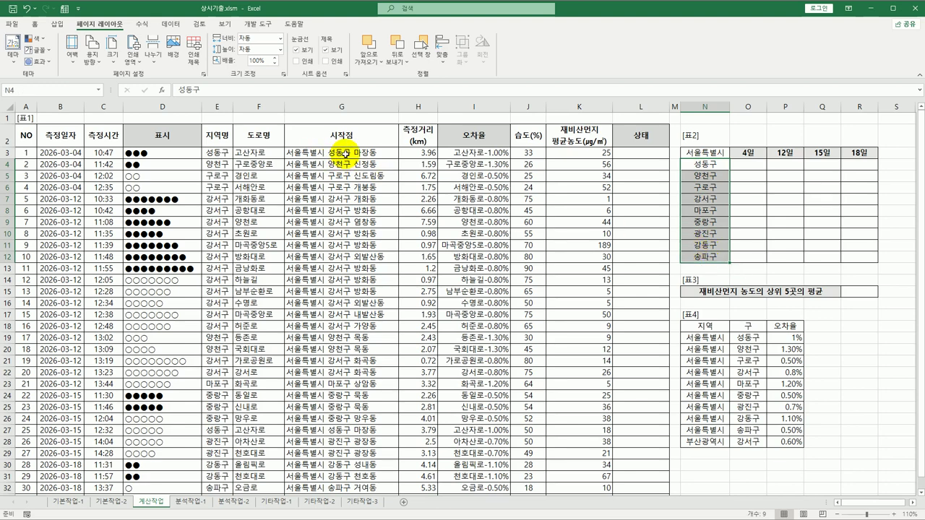
{"action": "left_click", "coordinate": [347, 154]}
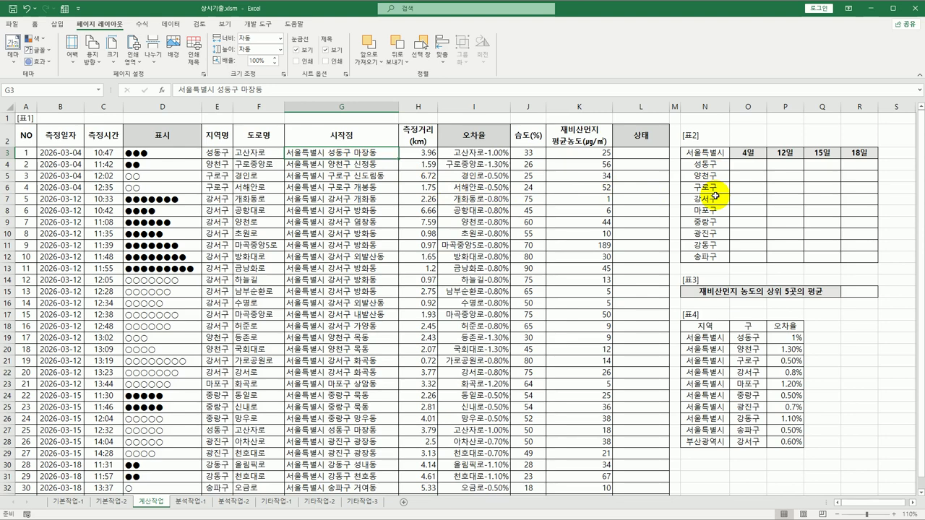
{"action": "left_click", "coordinate": [746, 153]}
{"action": "left_click", "coordinate": [784, 153]}
{"action": "left_click", "coordinate": [817, 153]}
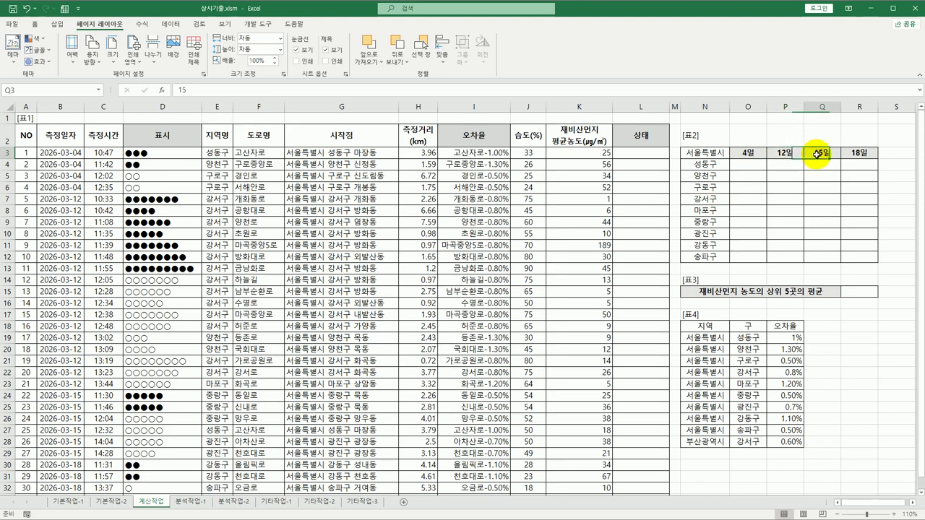
{"action": "left_click", "coordinate": [850, 154]}
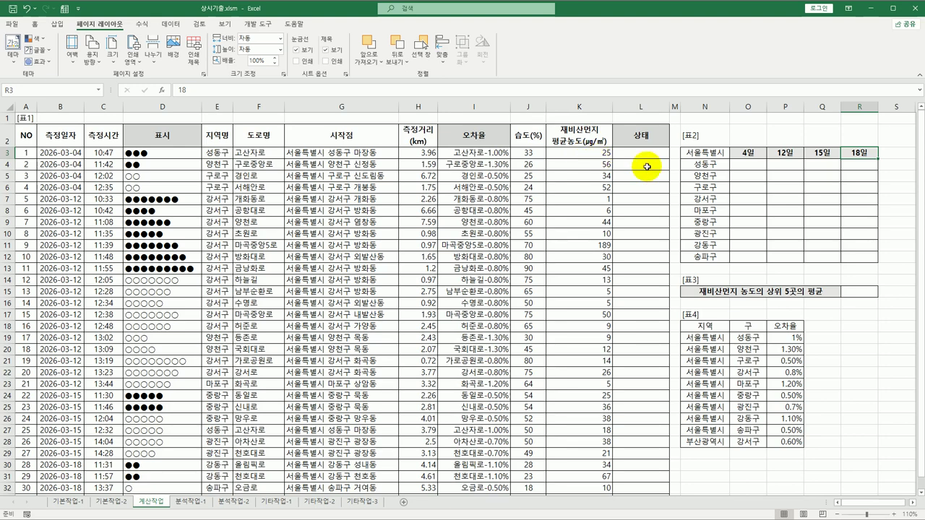
- Begin the O4 formula with MAX, IFERROR and FIND nested, using "서울특별시" as the text to find
{"action": "left_click", "coordinate": [754, 168]}
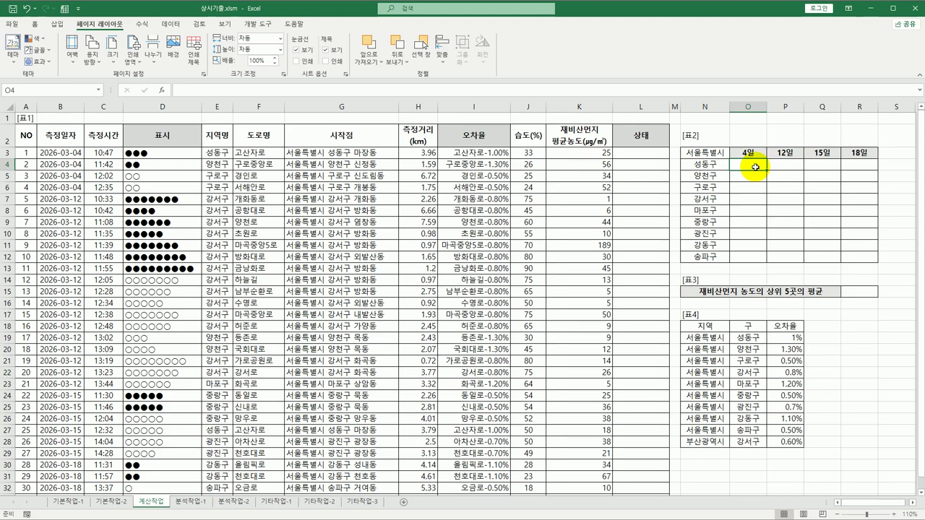
{"action": "type", "text": "="}
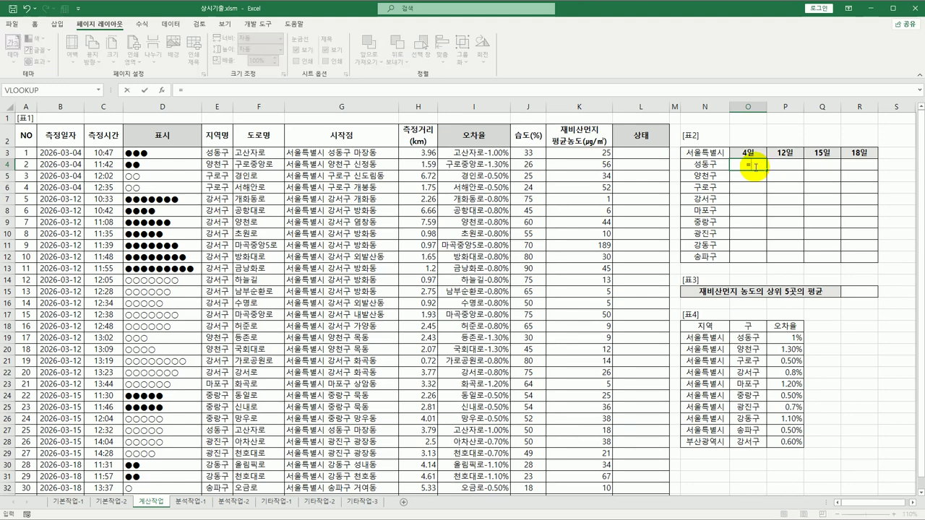
{"action": "type", "text": "MAX("}
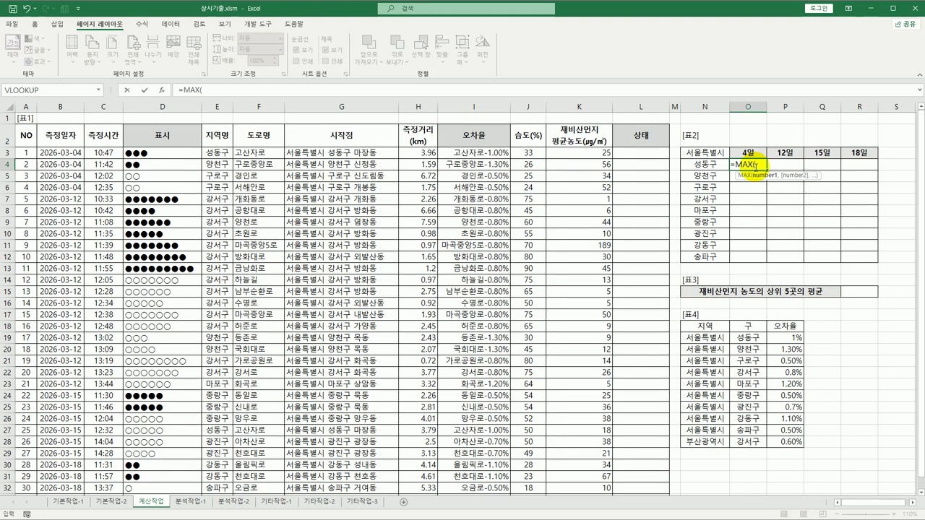
{"action": "type", "text": "IF"}
{"action": "key", "text": "Down"}
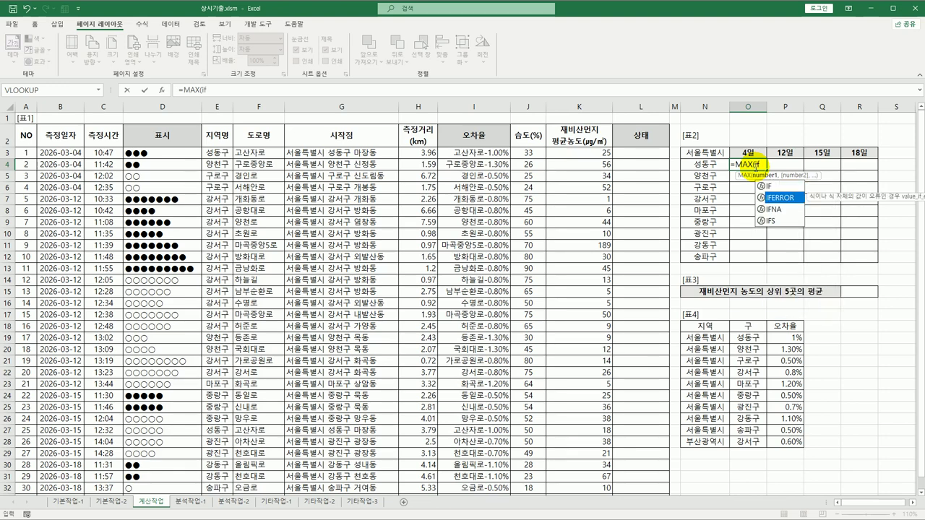
{"action": "key", "text": "Tab"}
{"action": "type", "text": "find("}
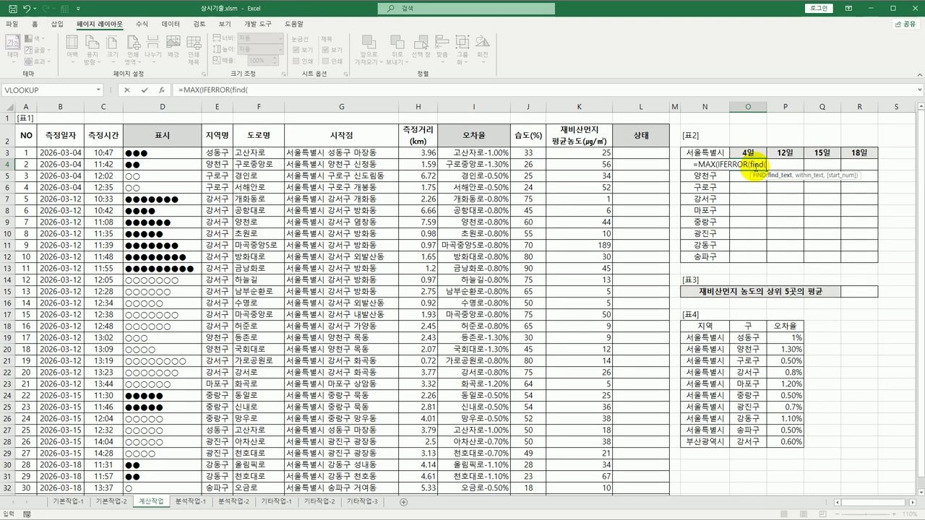
{"action": "type", "text": "\""}
{"action": "type", "text": "성"}
{"action": "type", "text": "울특별"}
{"action": "type", "text": "시\""}
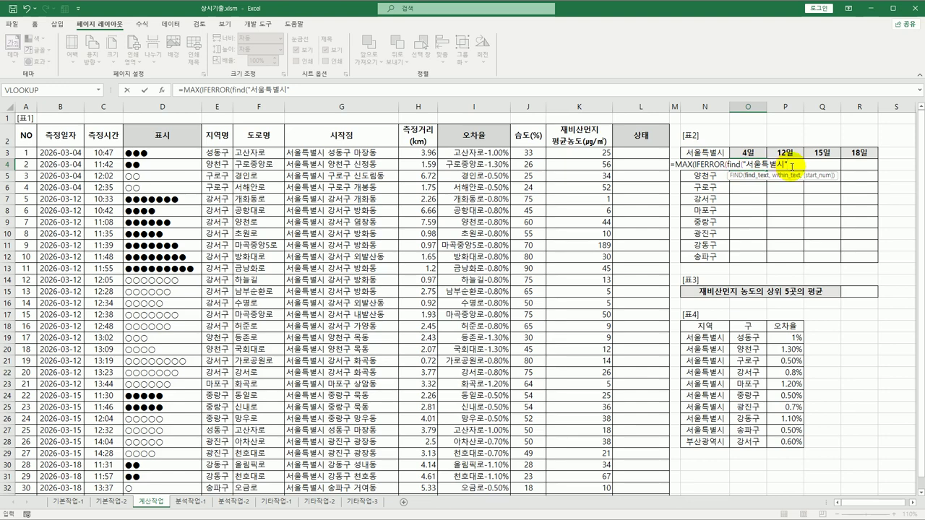
- Give FIND the absolute range $G$3:$G$33, test the result for >=1, and close IFERROR with 0 as its error value
{"action": "type", "text": ","}
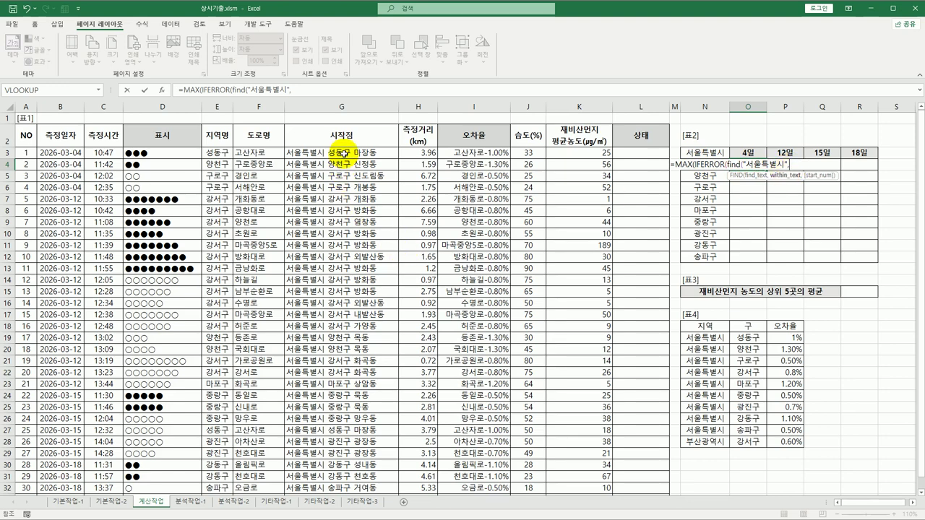
{"action": "left_click_drag", "start_coordinate": [345, 154], "coordinate": [340, 467]}
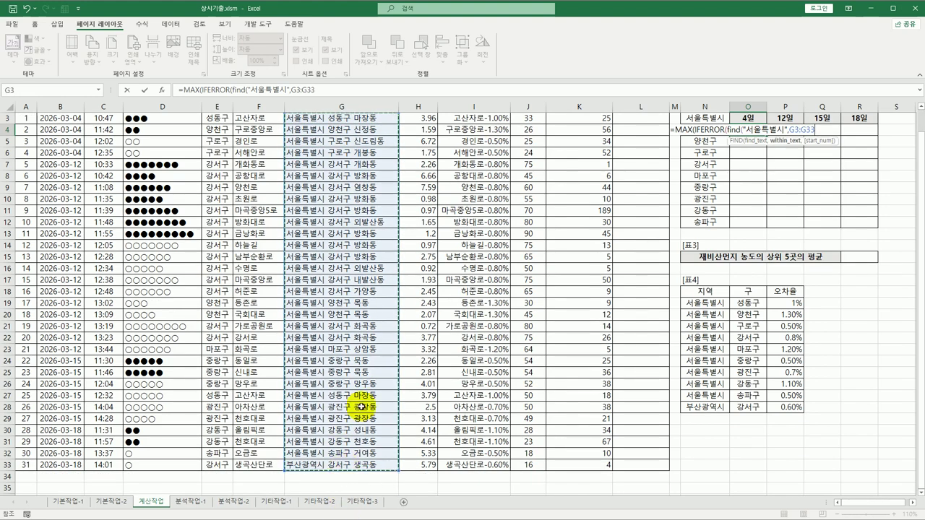
{"action": "scroll", "coordinate": [362, 376], "scroll_direction": "up", "scroll_amount": 1}
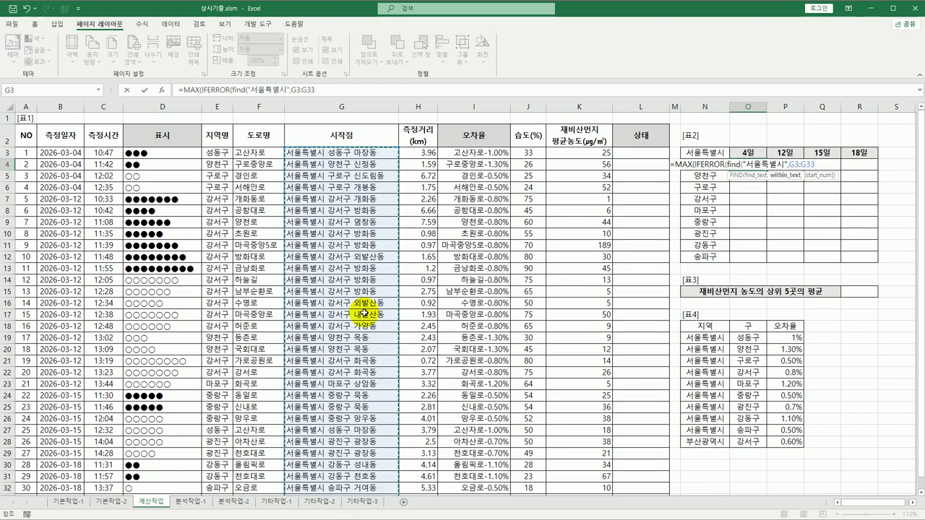
{"action": "key", "text": "F4"}
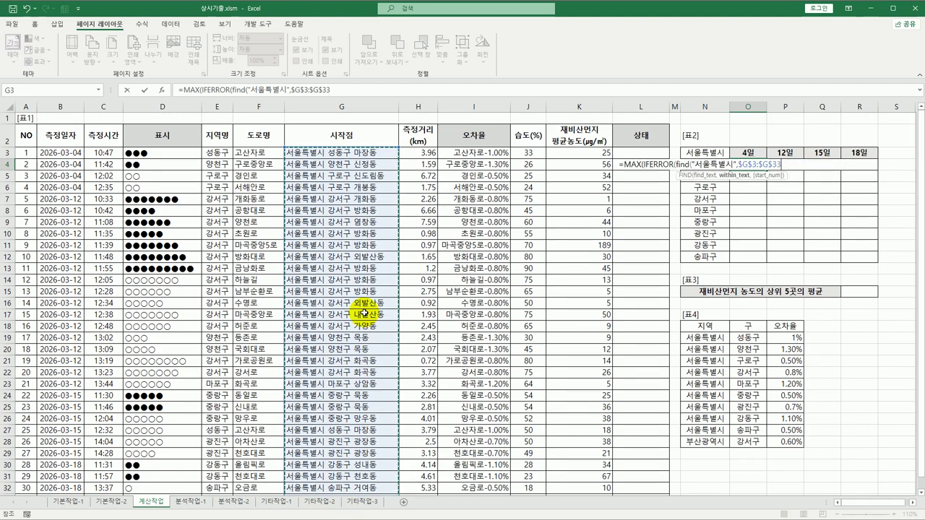
{"action": "type", "text": ")"}
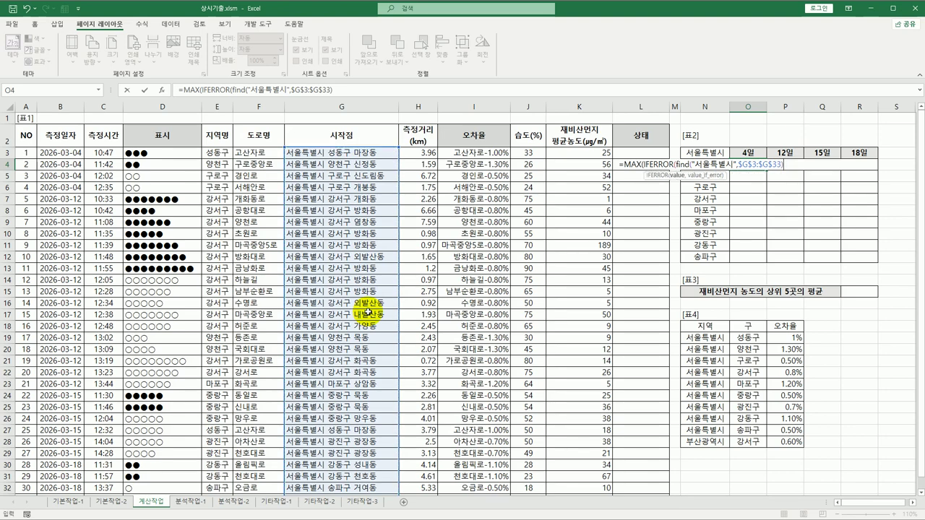
{"action": "type", "text": ">=1"}
{"action": "type", "text": ","}
{"action": "type", "text": "0)"}
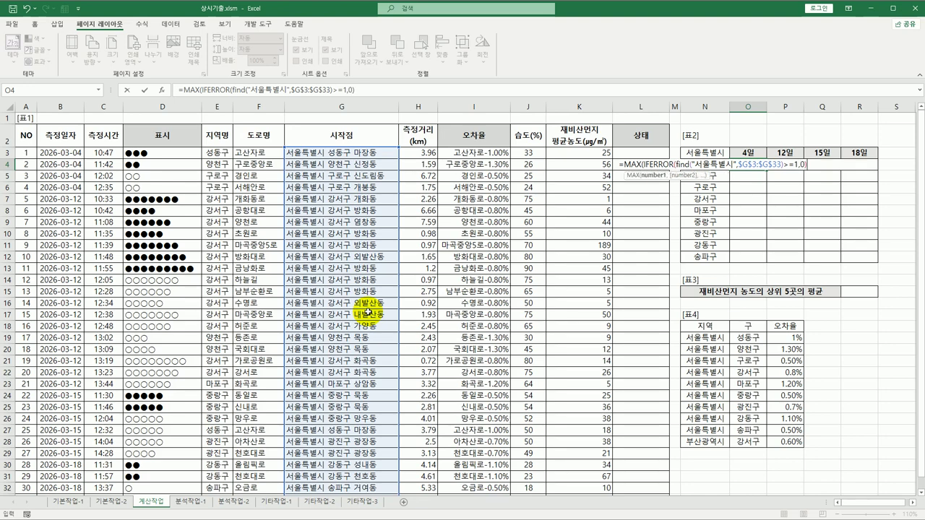
- Multiply by a second IFERROR containing a FIND function, with the district in N4 as the text to find
{"action": "type", "text": "*if"}
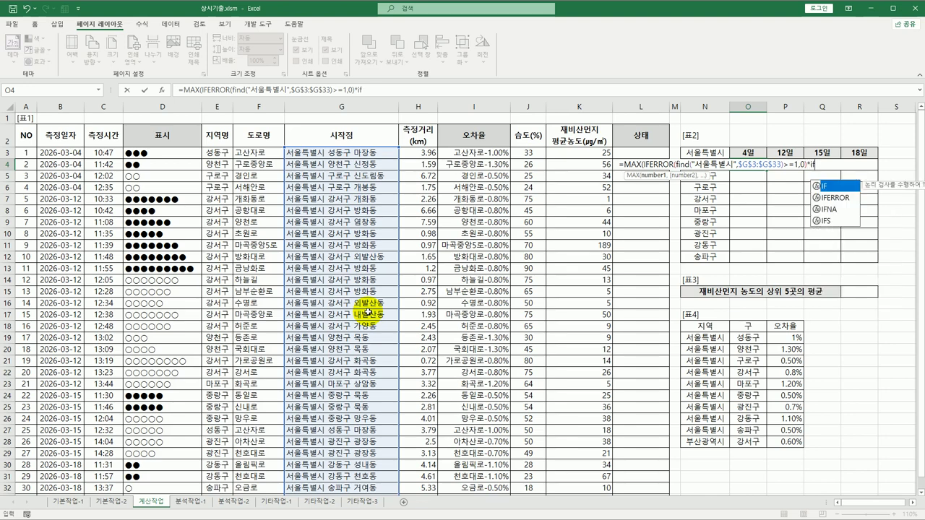
{"action": "key", "text": "Down"}
{"action": "key", "text": "Tab"}
{"action": "type", "text": "fi"}
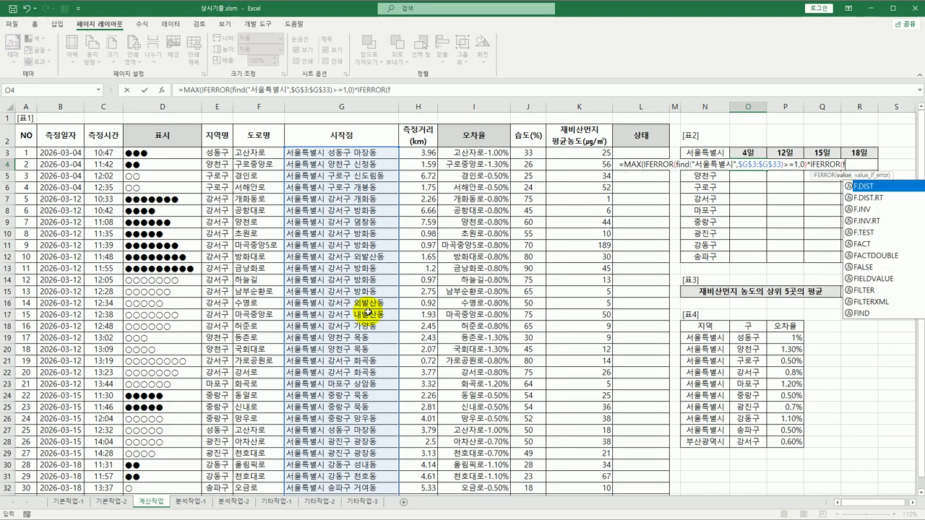
{"action": "type", "text": "nd"}
{"action": "key", "text": "Tab"}
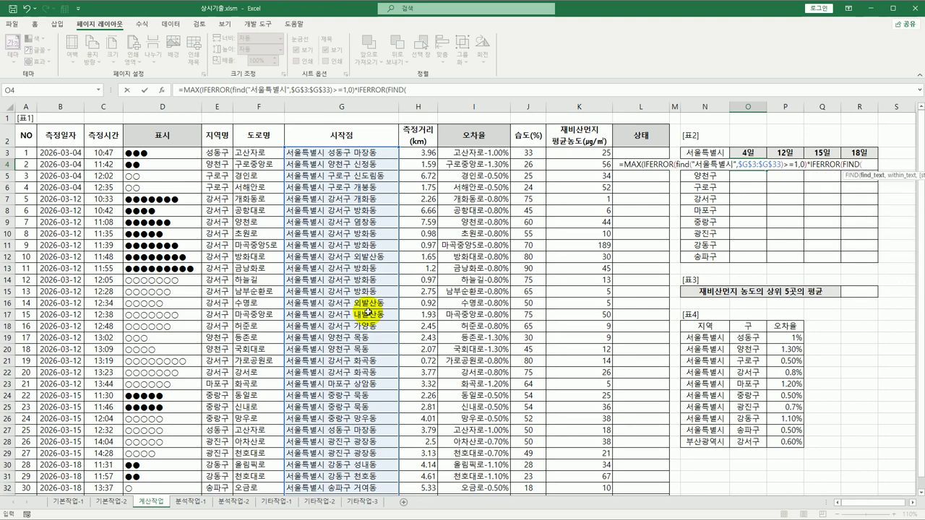
{"action": "key", "text": "Left"}
{"action": "type", "text": ","}
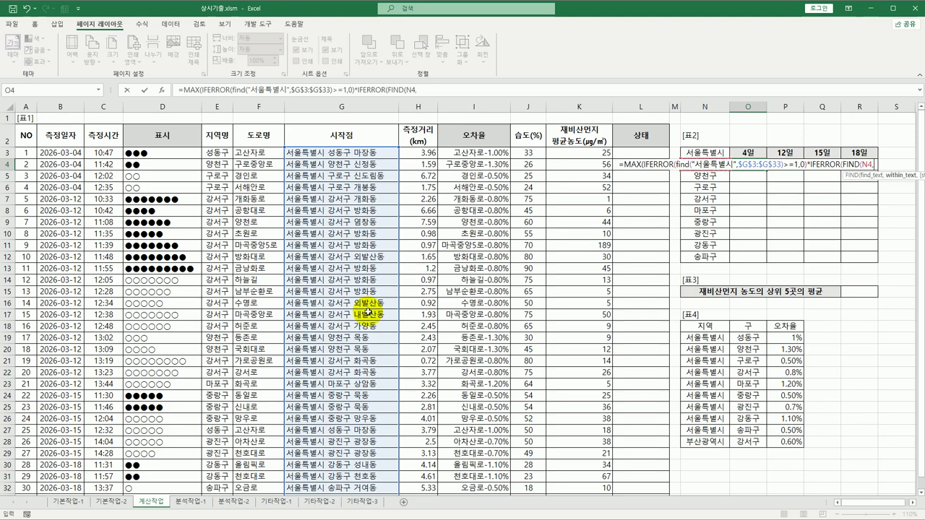
- Complete the second FIND with $G$3:$G$33, test it for >=1 with 0 as the error value, and add a multiplication sign
{"action": "left_click_drag", "start_coordinate": [339, 153], "coordinate": [347, 467]}
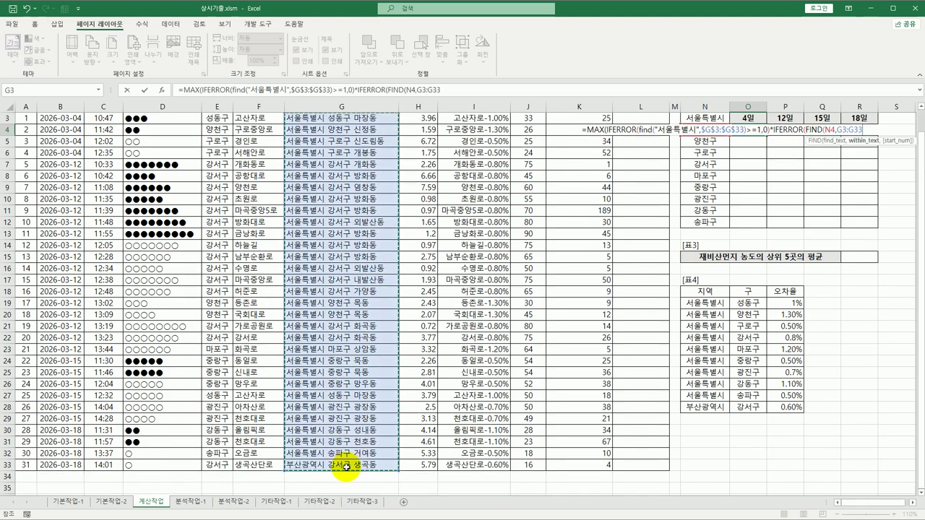
{"action": "key", "text": "F4"}
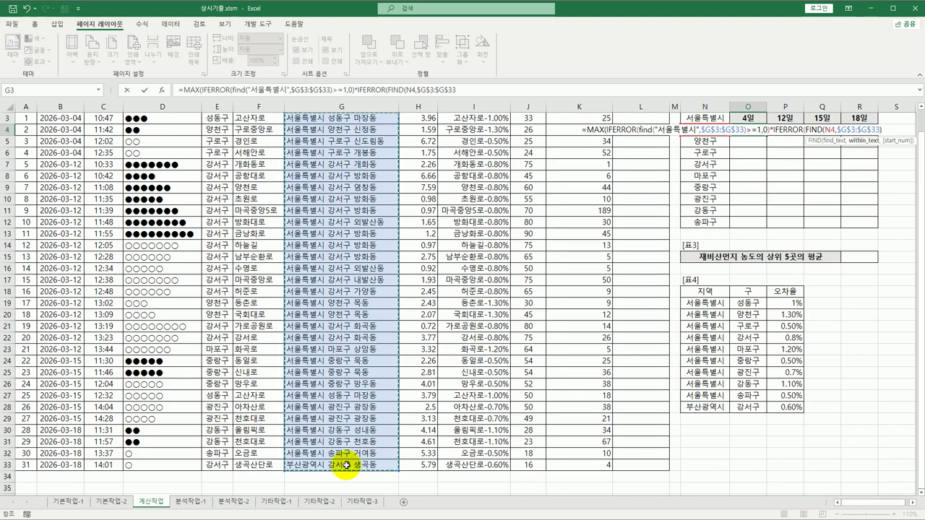
{"action": "type", "text": ")>="}
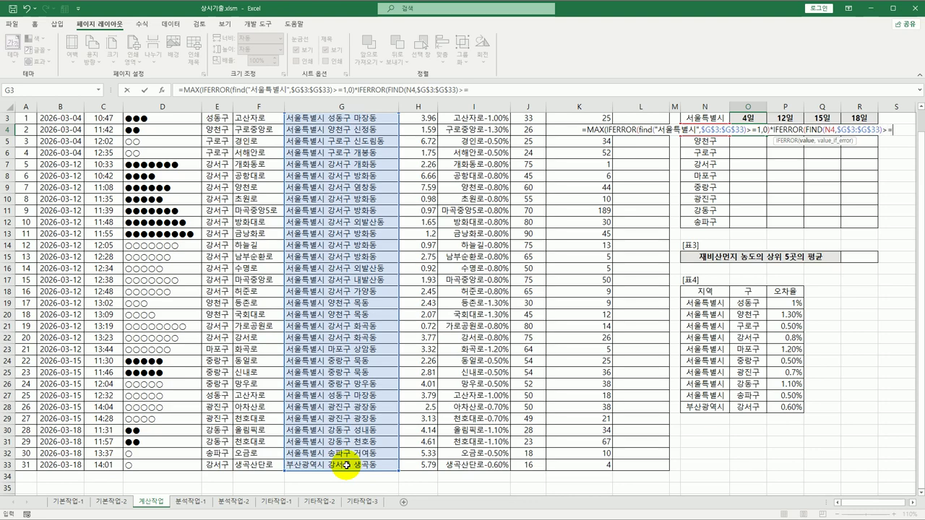
{"action": "type", "text": "1,0)*"}
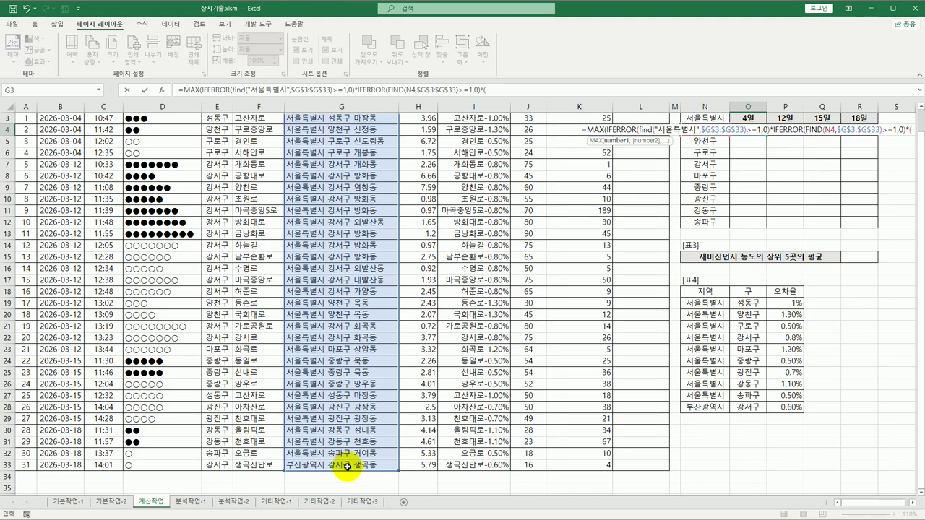
- Add a DAY function to the O4 formula over the absolute measurement date range $B$3:$B$33
{"action": "type", "text": "(day("}
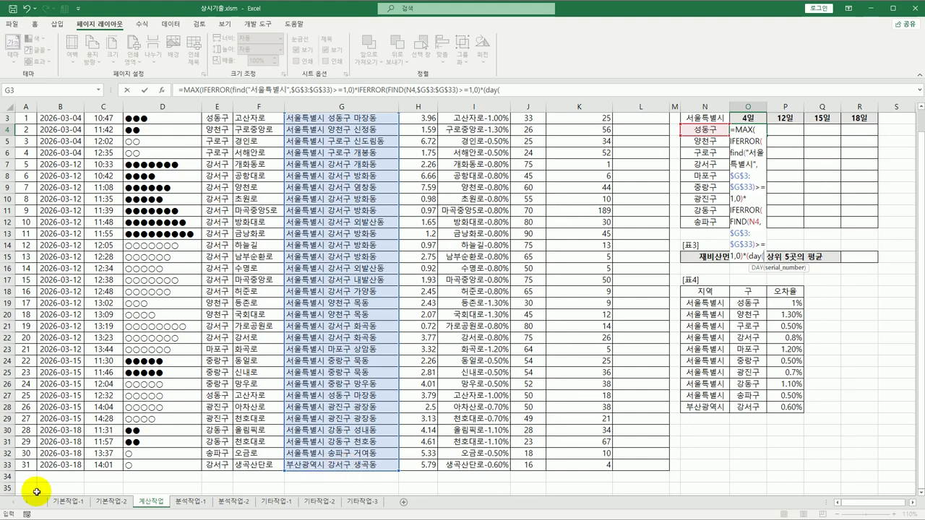
{"action": "scroll", "coordinate": [161, 261], "scroll_direction": "up", "scroll_amount": 1}
{"action": "scroll", "coordinate": [162, 262], "scroll_direction": "up", "scroll_amount": 1}
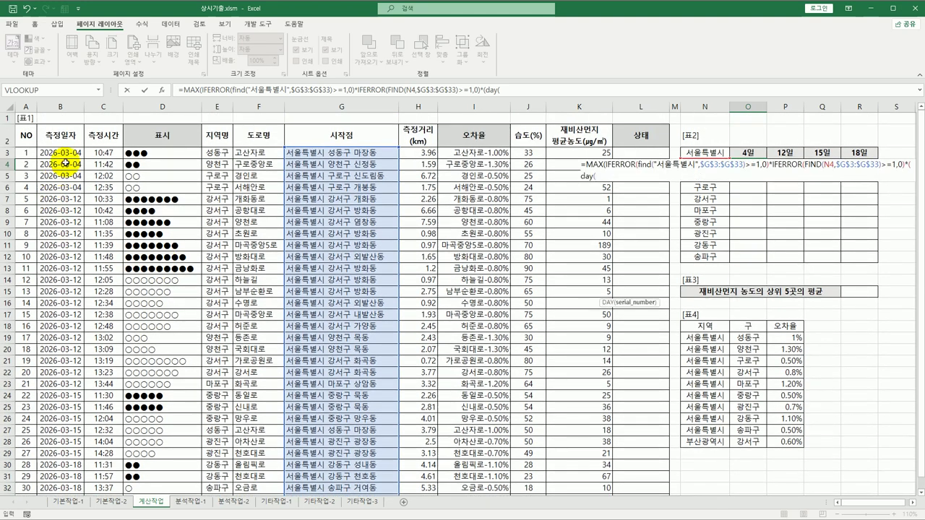
{"action": "left_click_drag", "start_coordinate": [61, 154], "coordinate": [65, 482]}
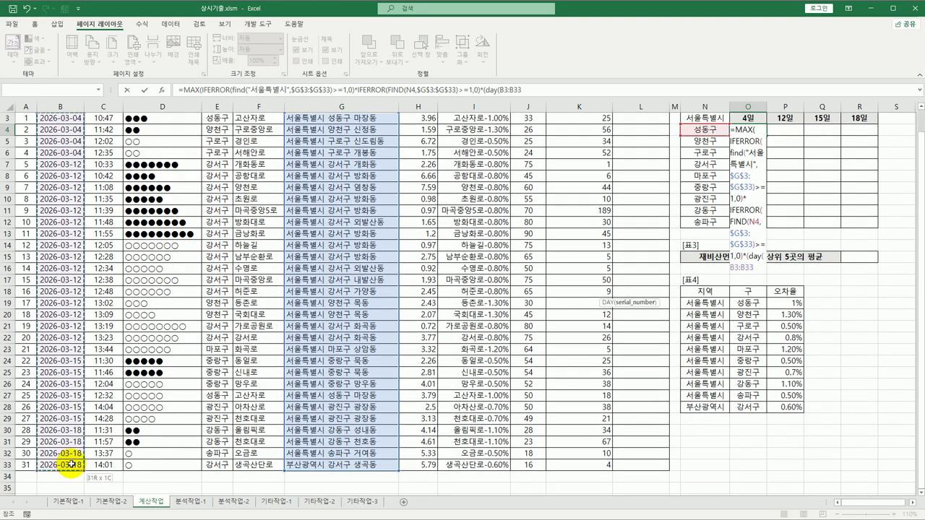
{"action": "key", "text": "F4"}
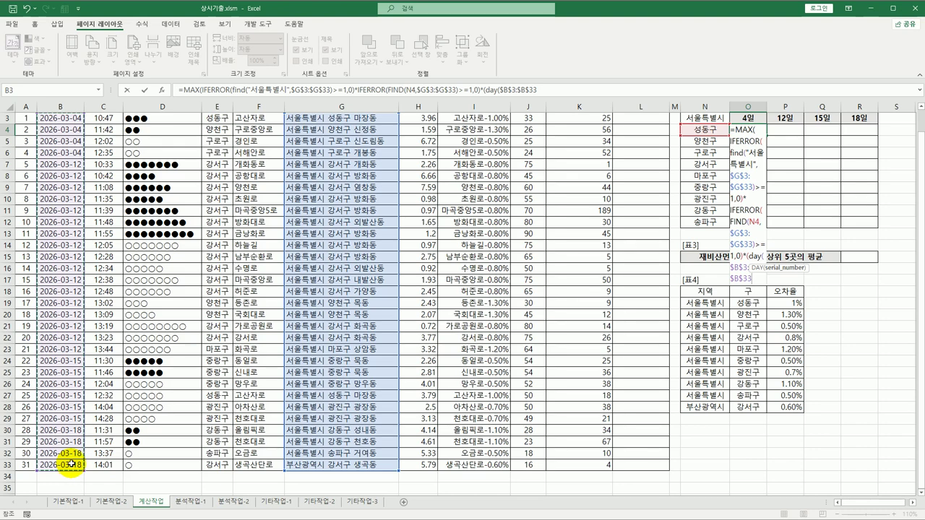
{"action": "type", "text": ")"}
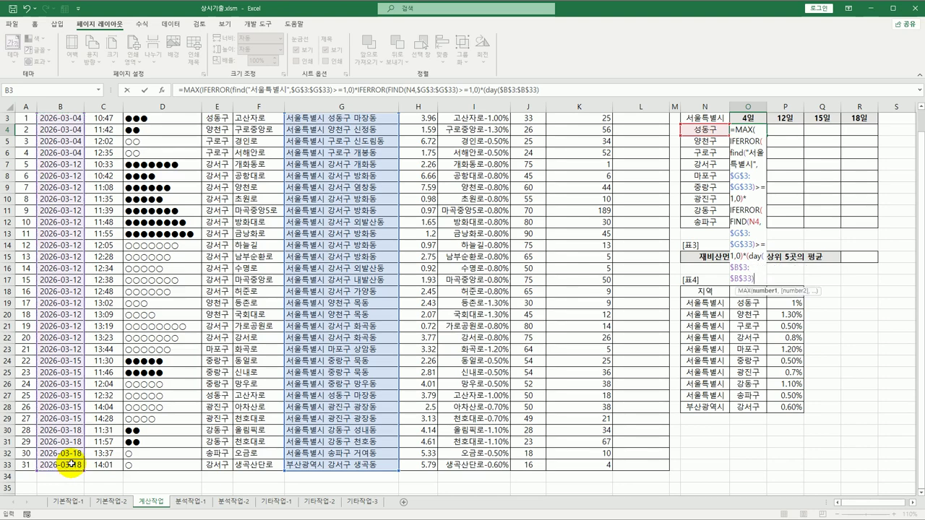
- Compare the DAY result with the row-fixed day header O$3, close the condition, and start another parenthesised multiplication factor
{"action": "type", "text": "="}
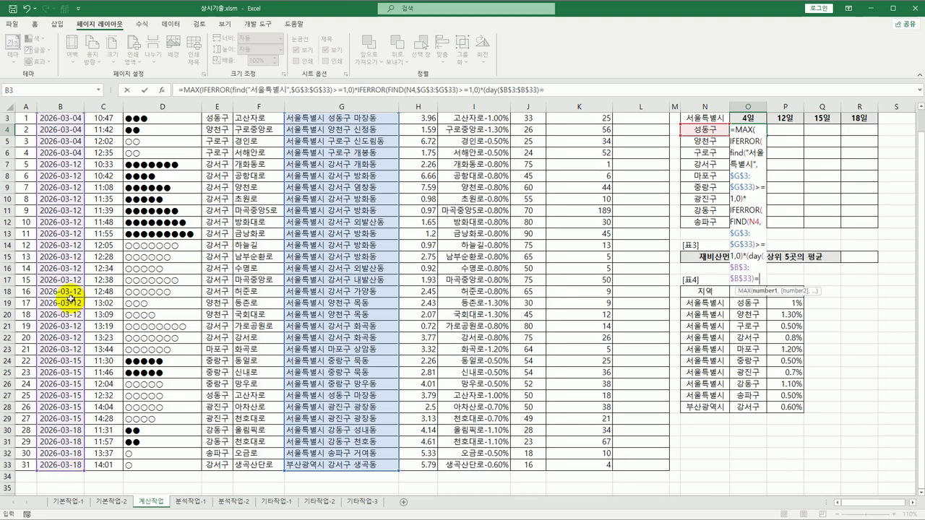
{"action": "left_click", "coordinate": [752, 120]}
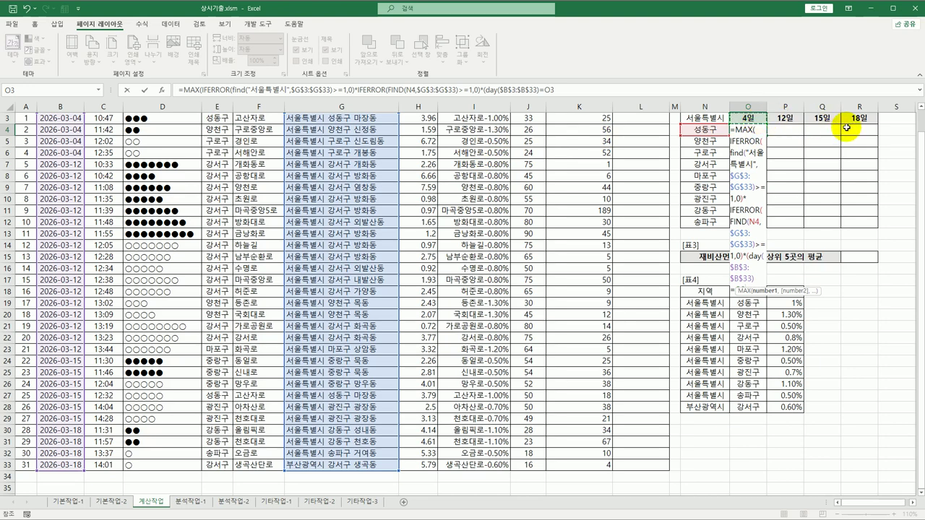
{"action": "key", "text": "F4"}
{"action": "key", "text": "F4"}
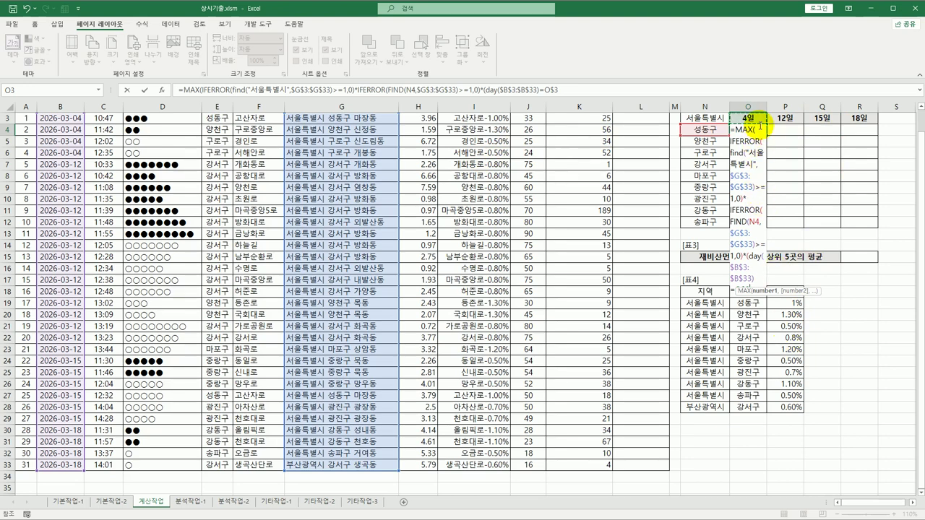
{"action": "type", "text": ")"}
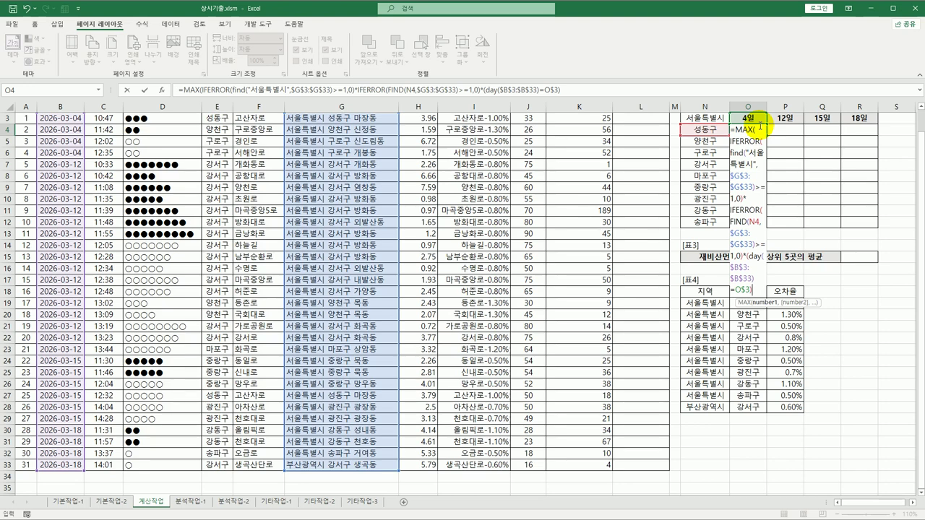
{"action": "type", "text": "*("}
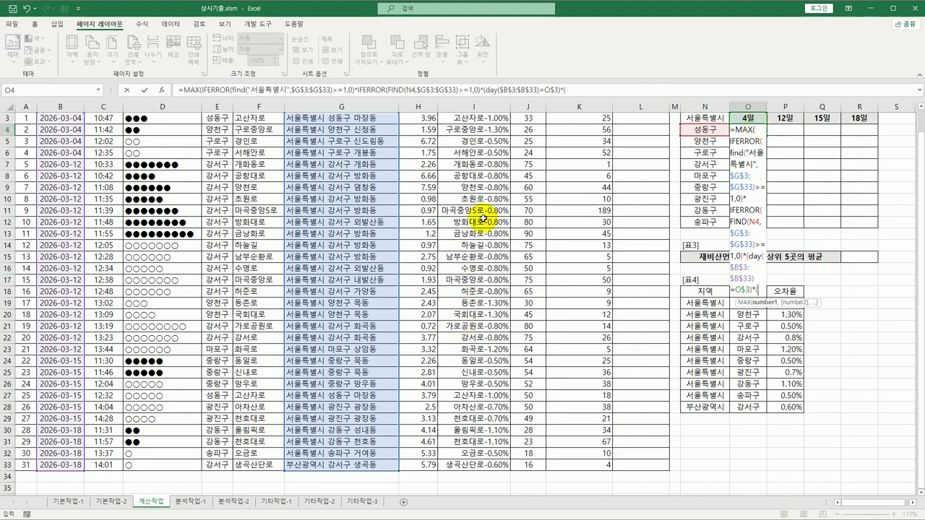
- Complete the O4 formula with the factor $K$3:$K$33 as an array formula and fill it across O4:R12
{"action": "scroll", "coordinate": [487, 210], "scroll_direction": "up", "scroll_amount": 1}
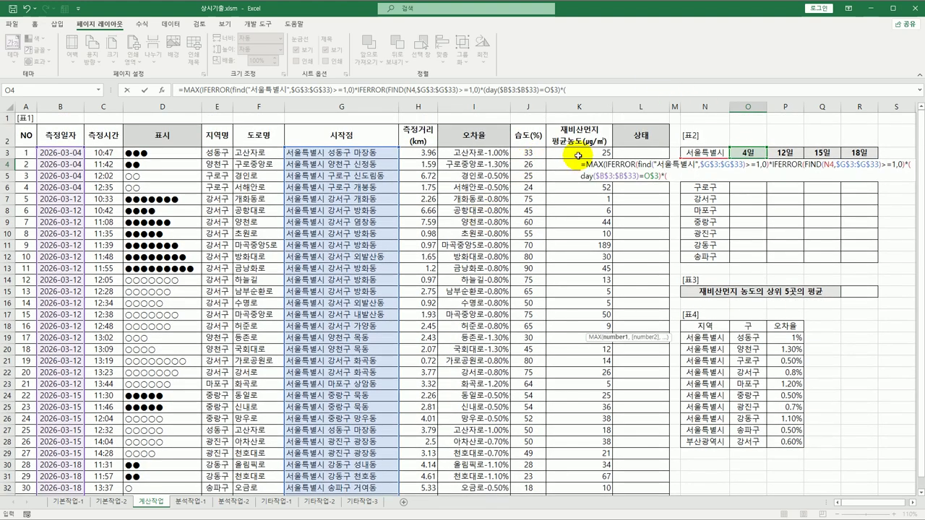
{"action": "left_click_drag", "start_coordinate": [579, 155], "coordinate": [586, 405]}
{"action": "key", "text": "F4"}
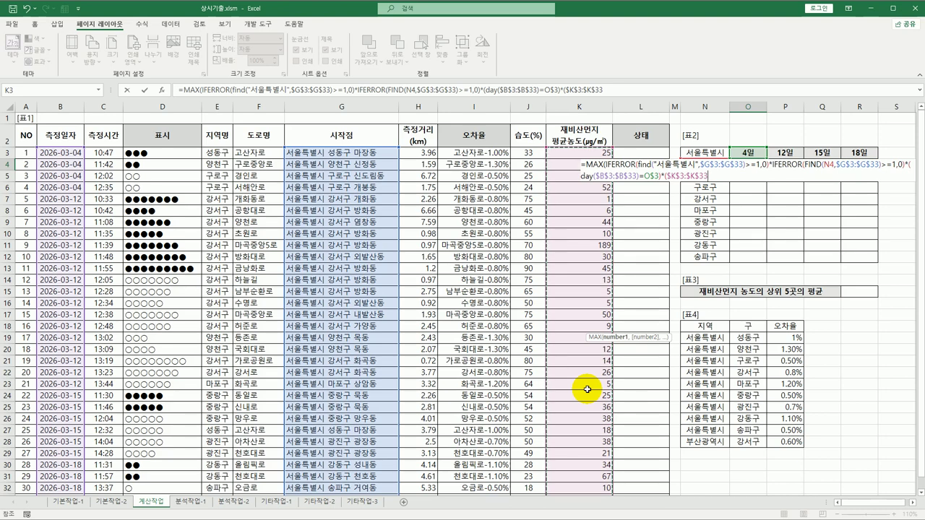
{"action": "type", "text": ")"}
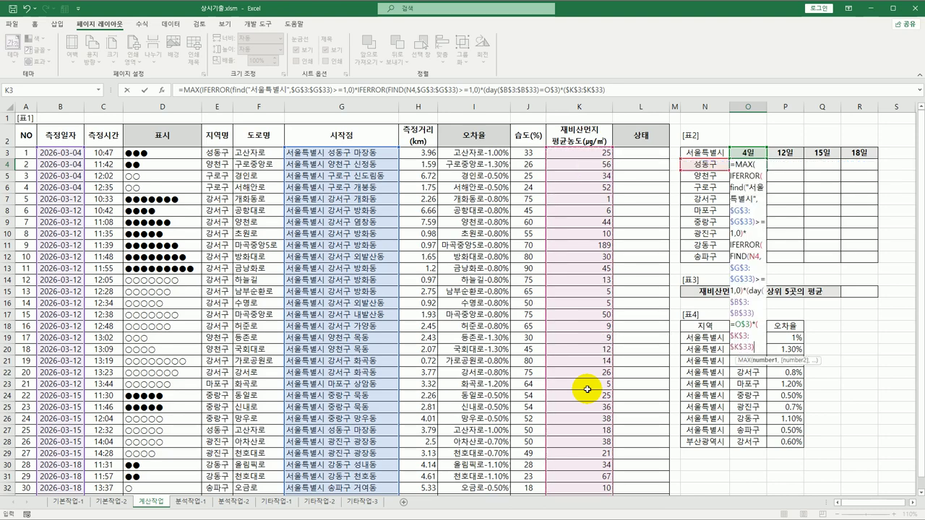
{"action": "type", "text": ")"}
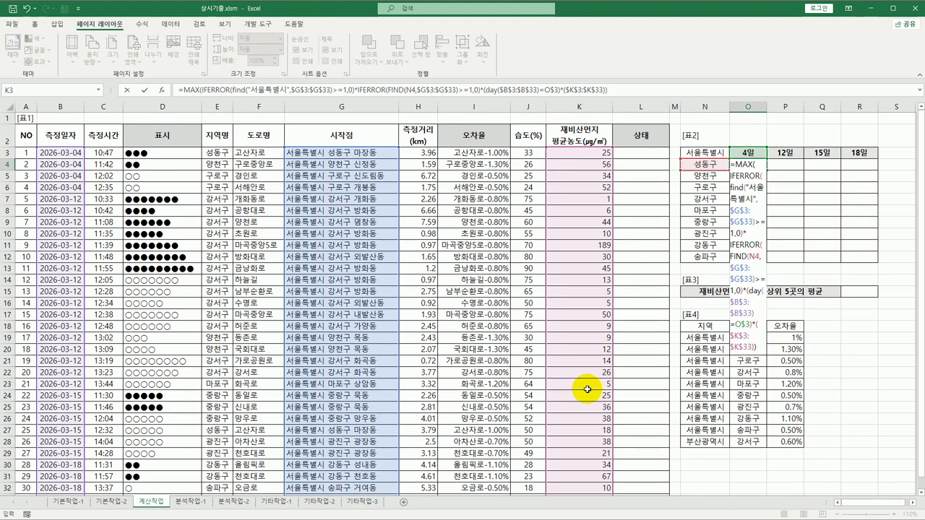
{"action": "key", "text": "ctrl+shift+Return"}
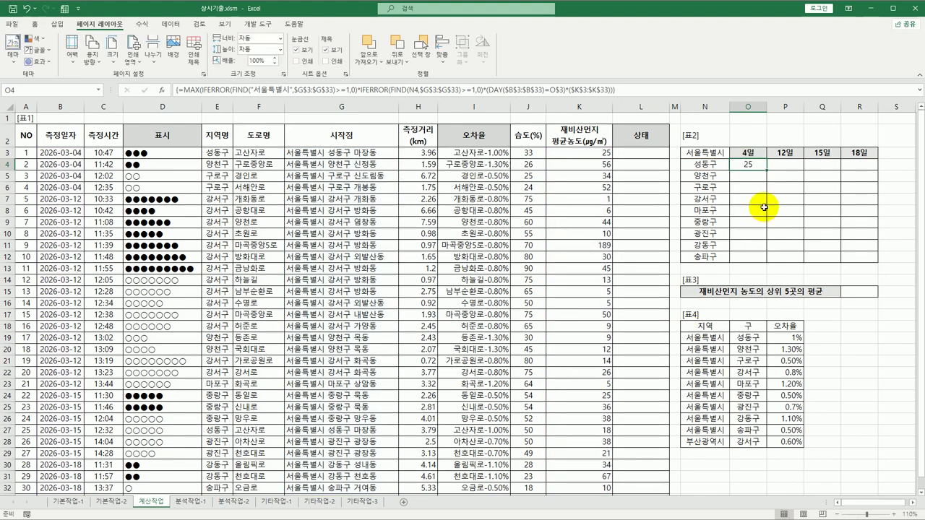
{"action": "left_click_drag", "start_coordinate": [767, 168], "coordinate": [866, 264]}
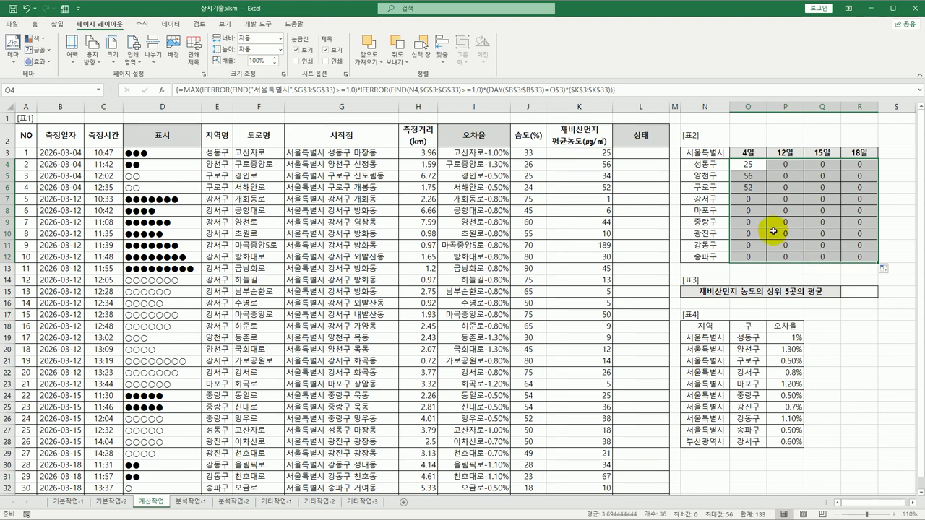
- Change N4 to the column-fixed $N4 in the O4 array formula and refill it across O4:R12
{"action": "left_click", "coordinate": [748, 165]}
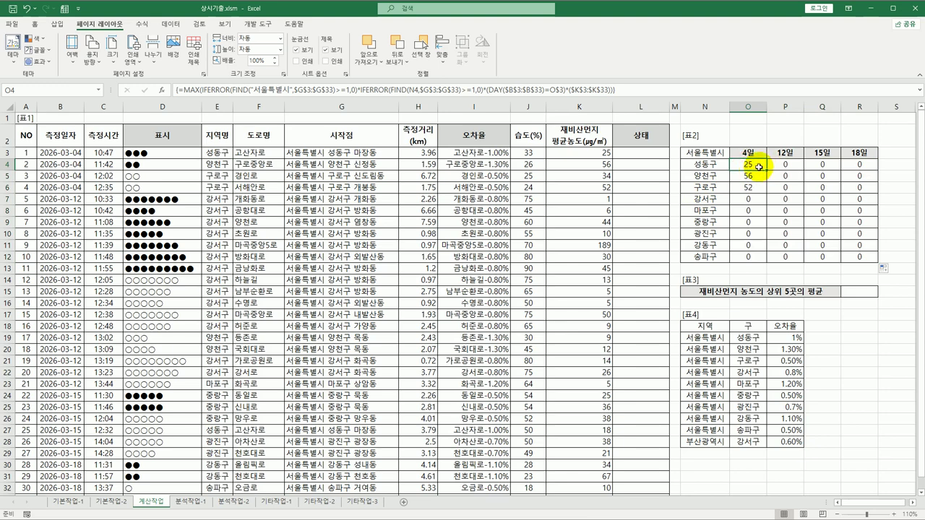
{"action": "double_click", "coordinate": [762, 168]}
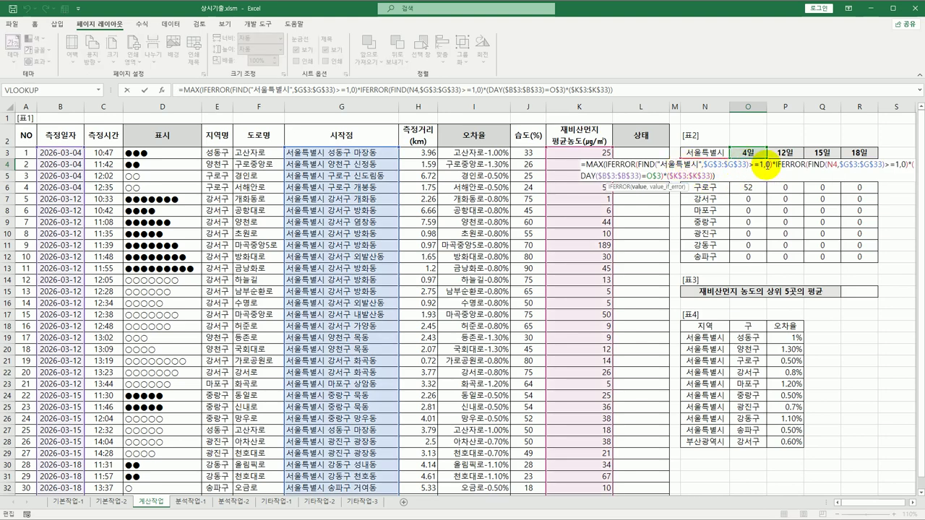
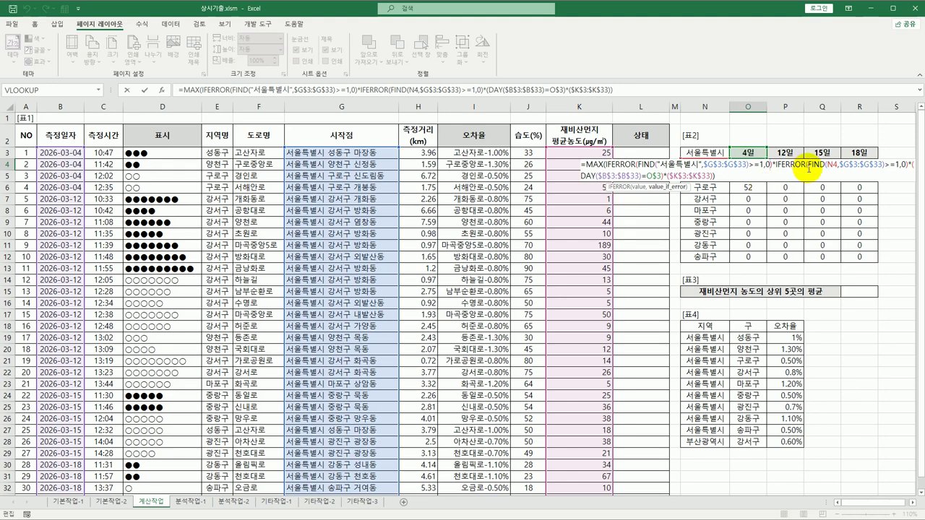
{"action": "left_click", "coordinate": [800, 168]}
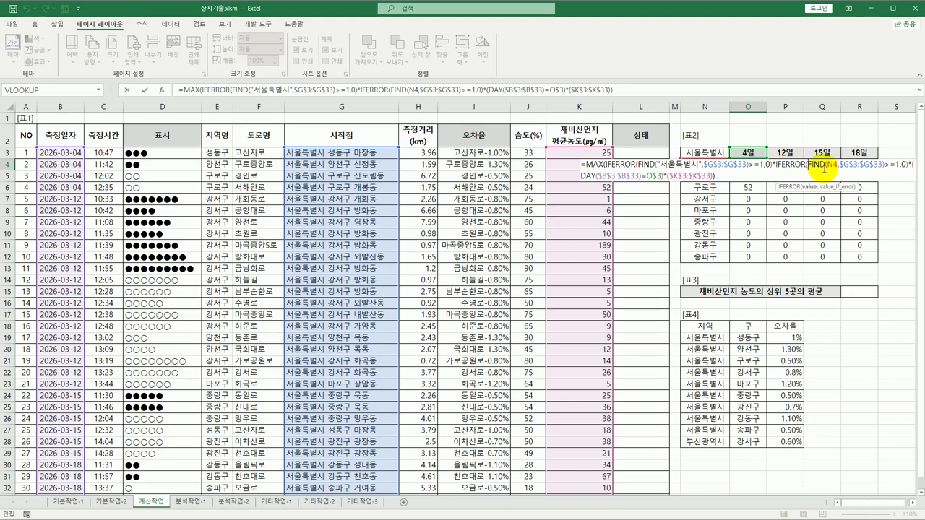
{"action": "left_click", "coordinate": [827, 167]}
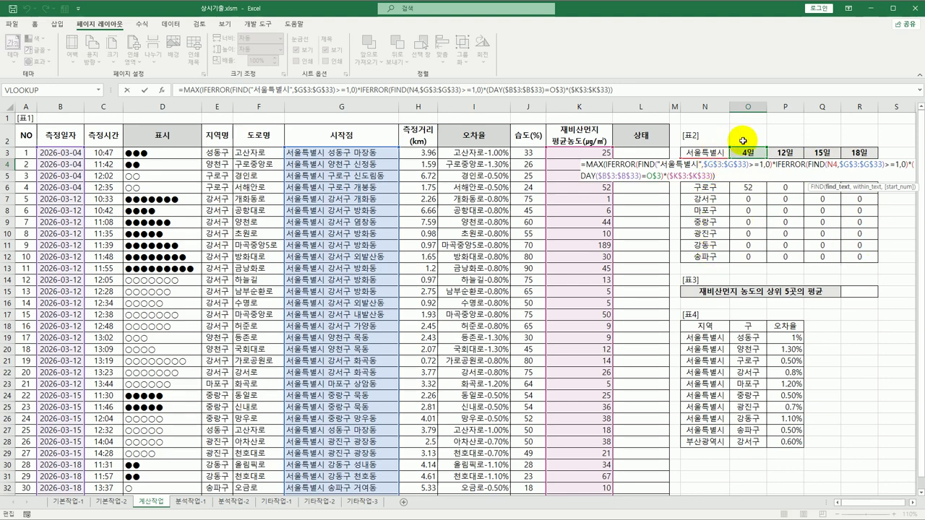
{"action": "left_click", "coordinate": [833, 167]}
{"action": "key", "text": "F4"}
{"action": "key", "text": "F4"}
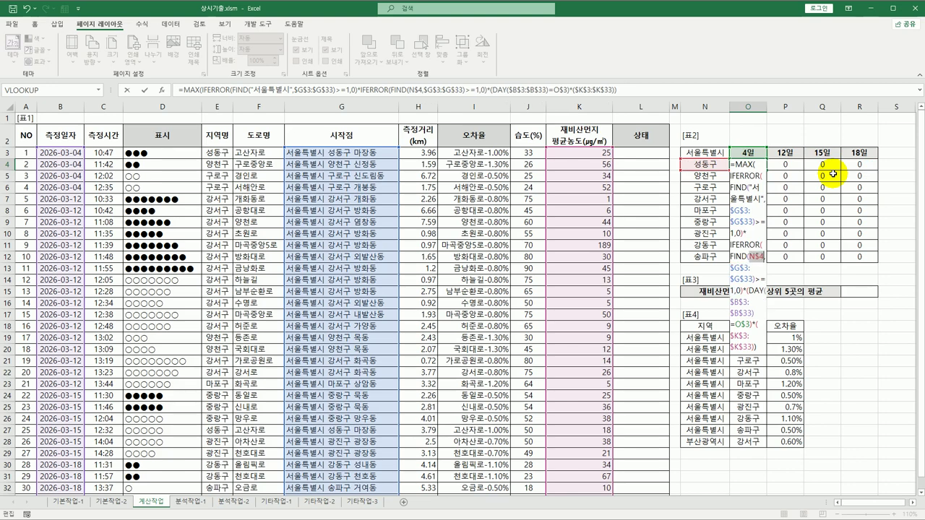
{"action": "key", "text": "F4"}
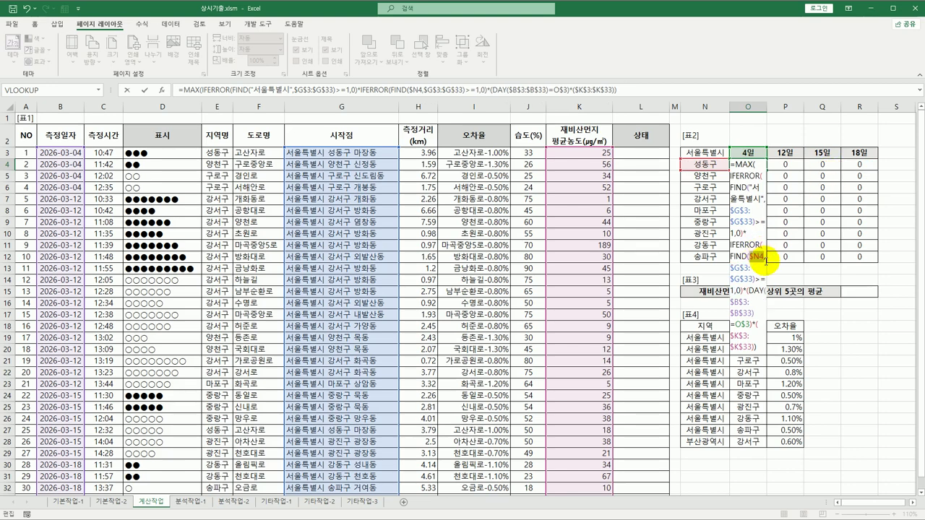
{"action": "left_click", "coordinate": [763, 271]}
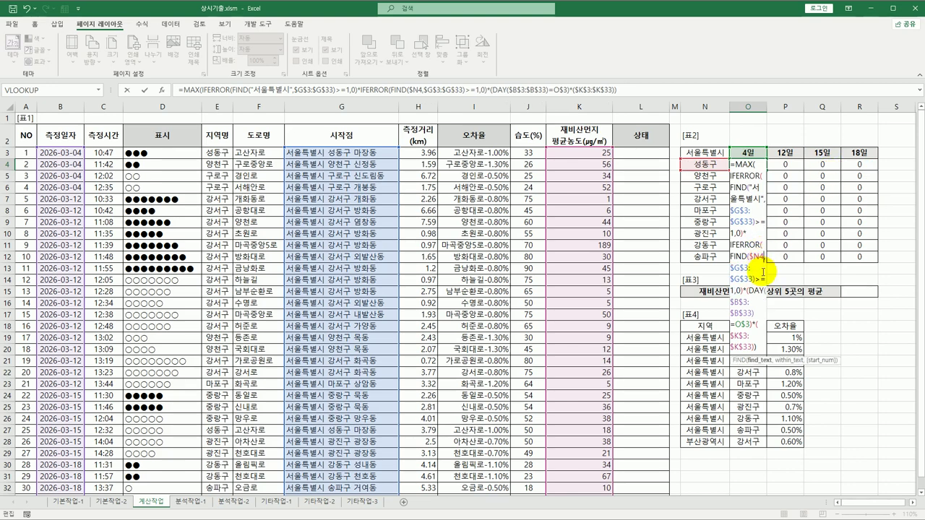
{"action": "left_click", "coordinate": [763, 351]}
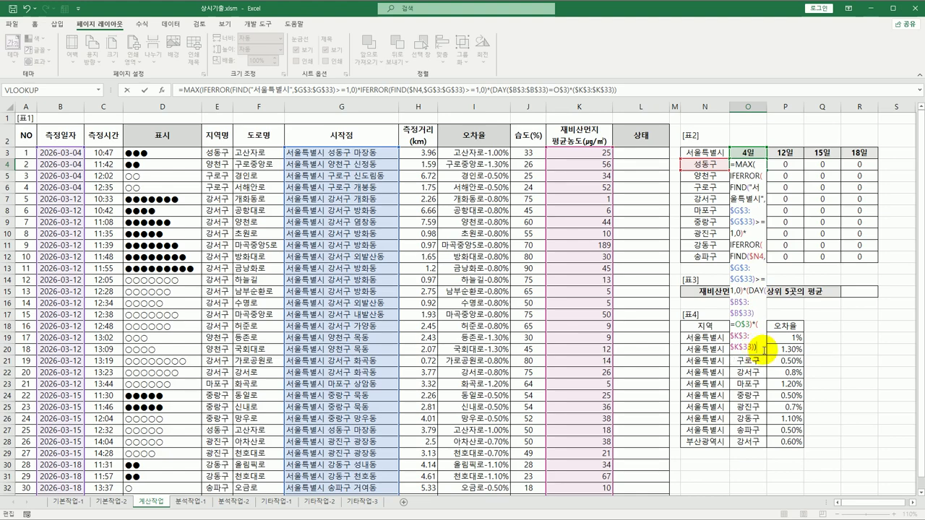
{"action": "key", "text": "ctrl+shift+Return"}
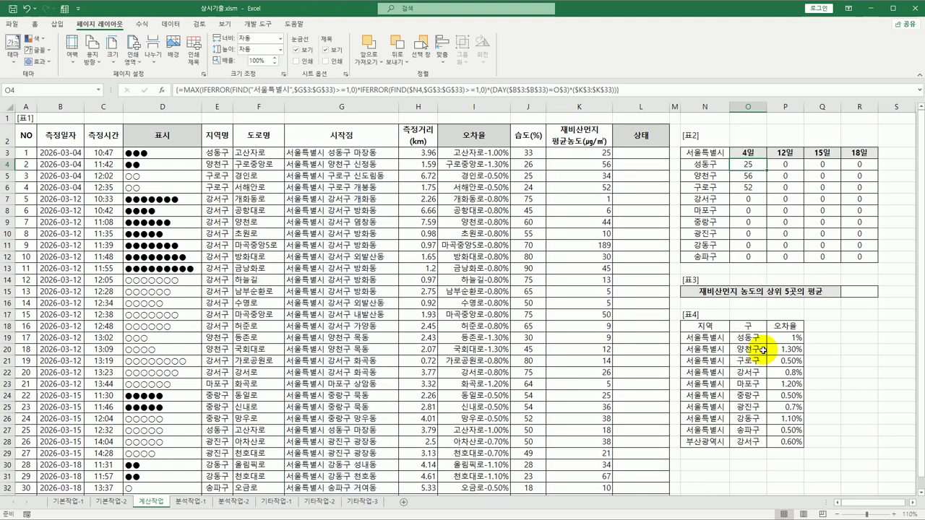
{"action": "left_click_drag", "start_coordinate": [767, 169], "coordinate": [862, 254]}
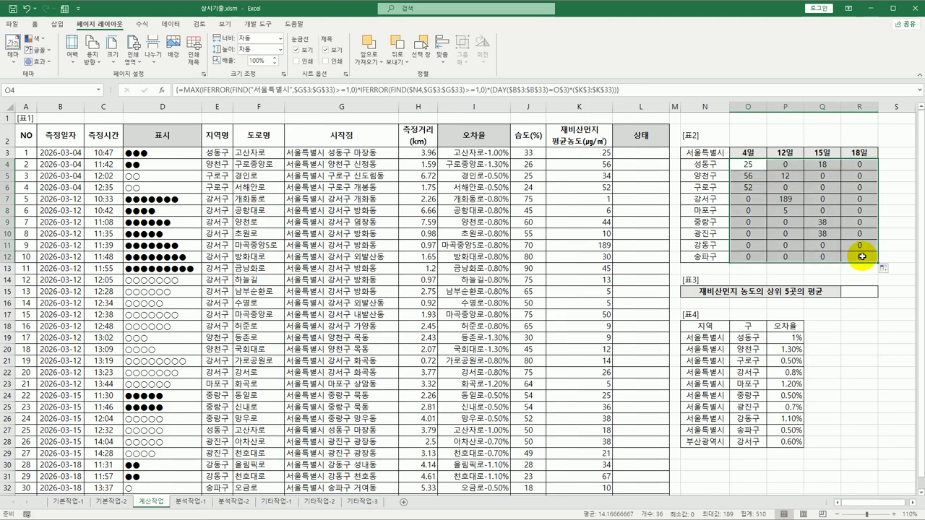
- Review the filled 표2 results and check the $N4 reference inside the O4 array formula
{"action": "left_click", "coordinate": [796, 189]}
{"action": "left_click", "coordinate": [822, 153]}
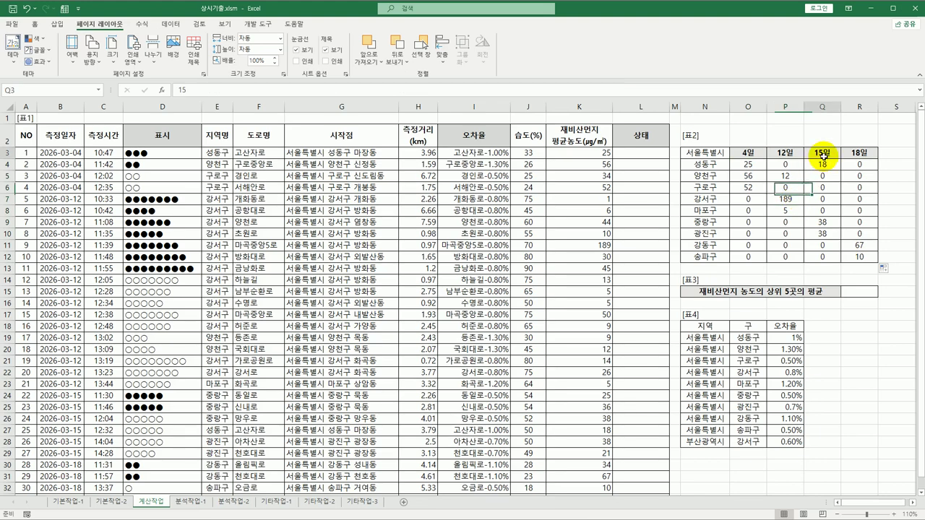
{"action": "left_click", "coordinate": [822, 166]}
{"action": "double_click", "coordinate": [748, 165]}
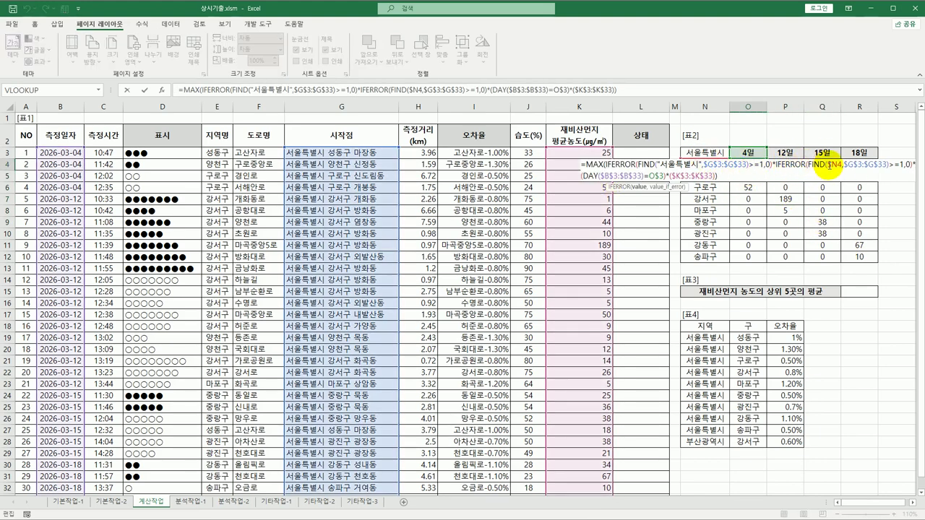
{"action": "double_click", "coordinate": [839, 165]}
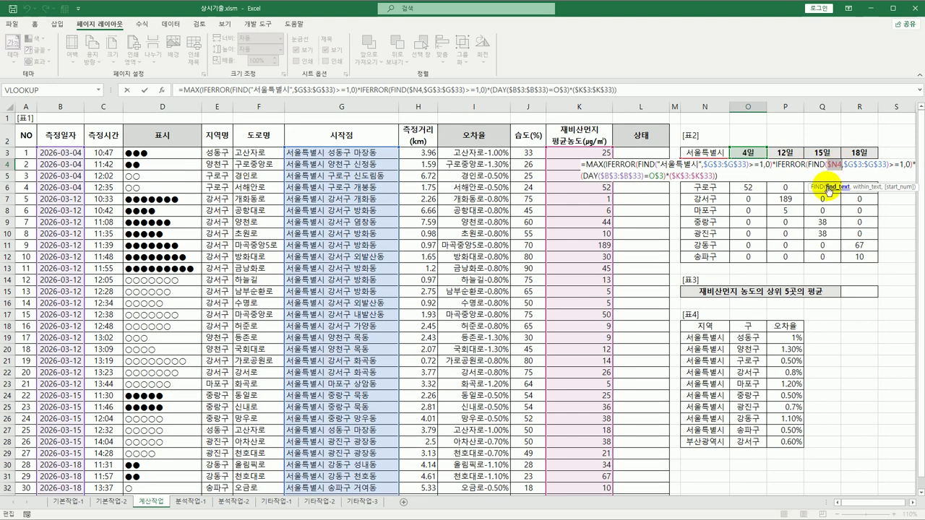
{"action": "key", "text": "ctrl+shift+Return"}
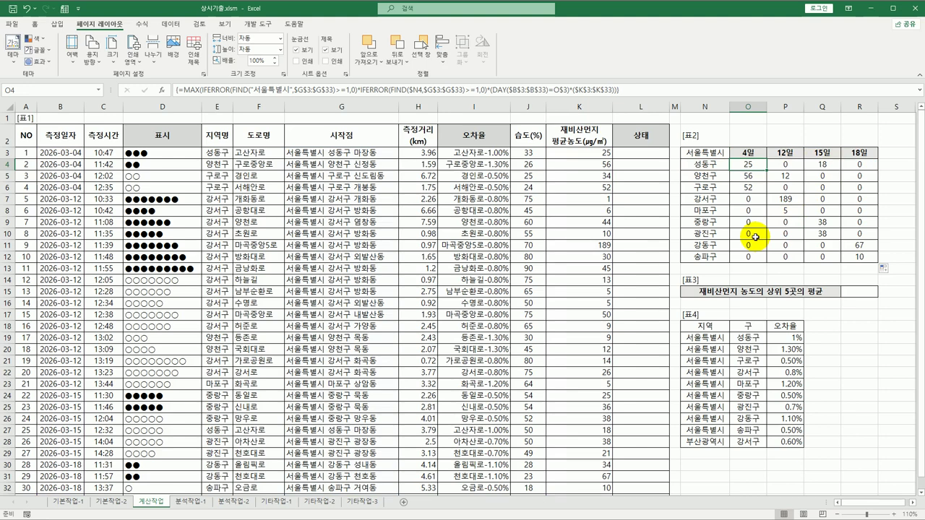
- Begin the 표3 formula in R15 with AVERAGE around a LARGE function that takes K3:K33 as its array
{"action": "left_click", "coordinate": [842, 291]}
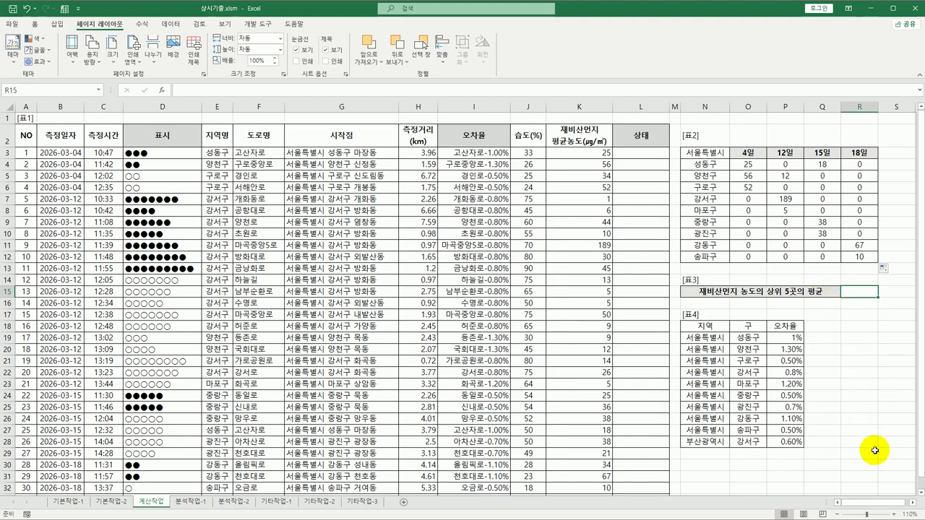
{"action": "left_click", "coordinate": [897, 514]}
{"action": "left_click", "coordinate": [897, 514]}
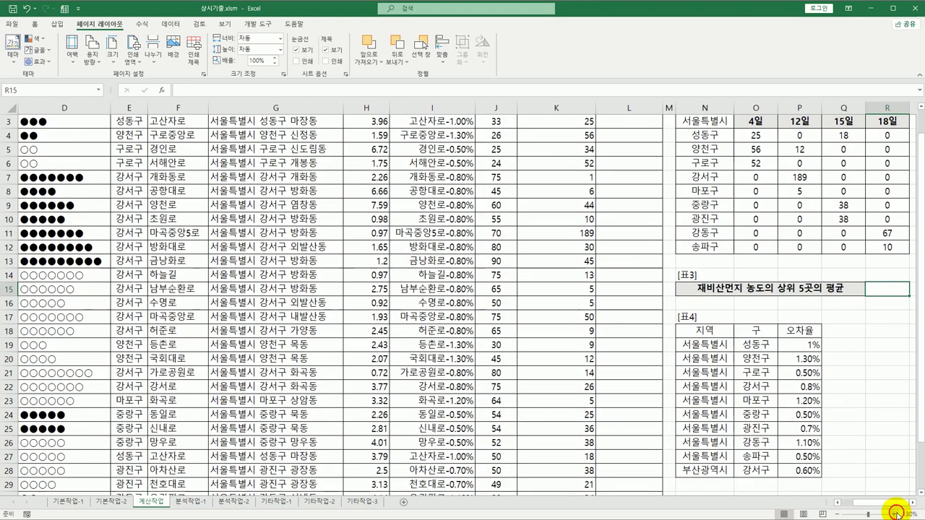
{"action": "left_click", "coordinate": [897, 514]}
{"action": "scroll", "coordinate": [853, 383], "scroll_direction": "up", "scroll_amount": 1}
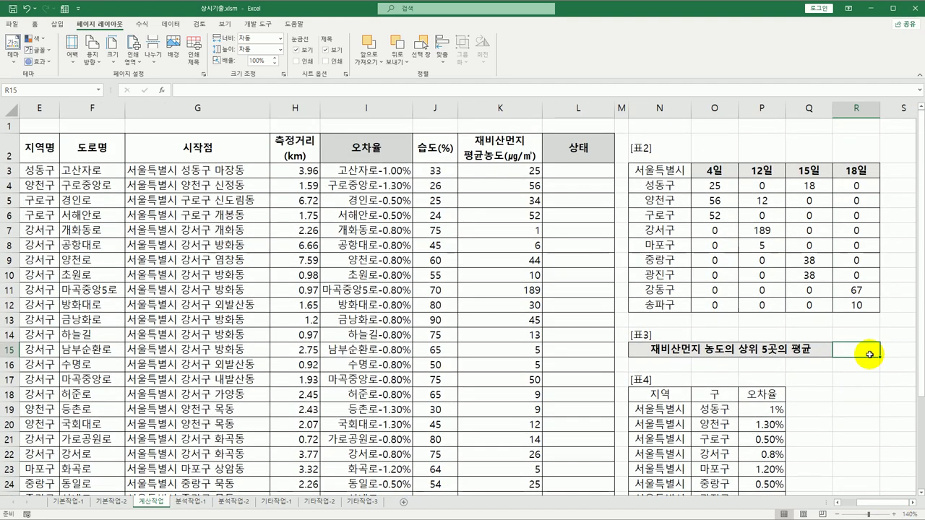
{"action": "left_click", "coordinate": [912, 504]}
{"action": "left_click", "coordinate": [912, 503]}
{"action": "left_click", "coordinate": [912, 504]}
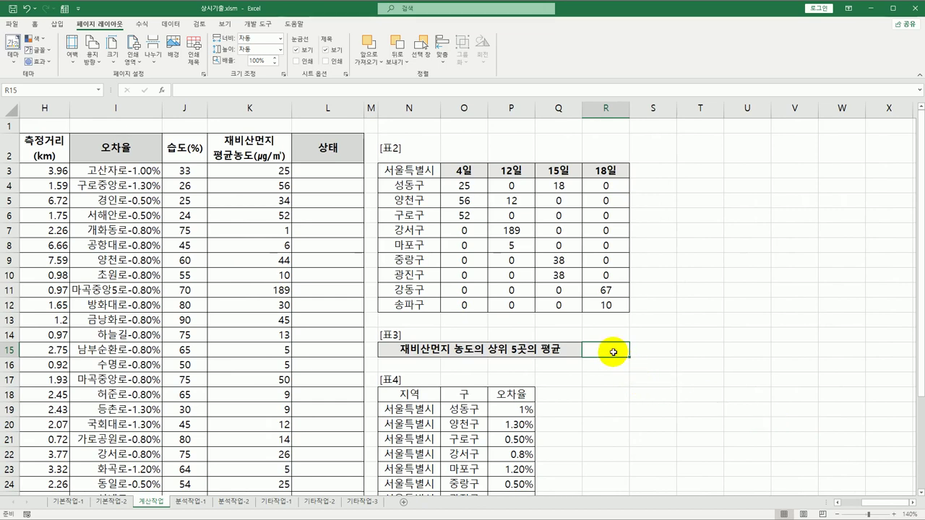
{"action": "type", "text": "=av"}
{"action": "key", "text": "Down"}
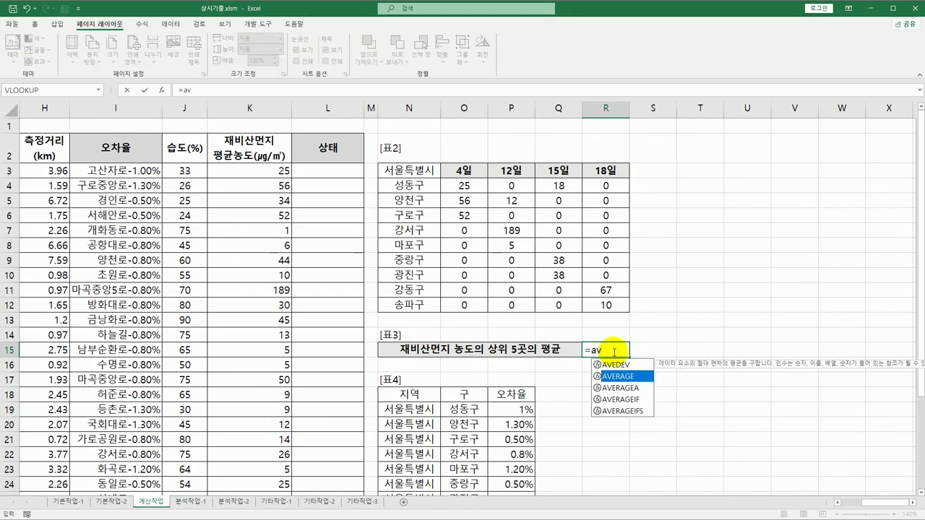
{"action": "key", "text": "Tab"}
{"action": "type", "text": "large("}
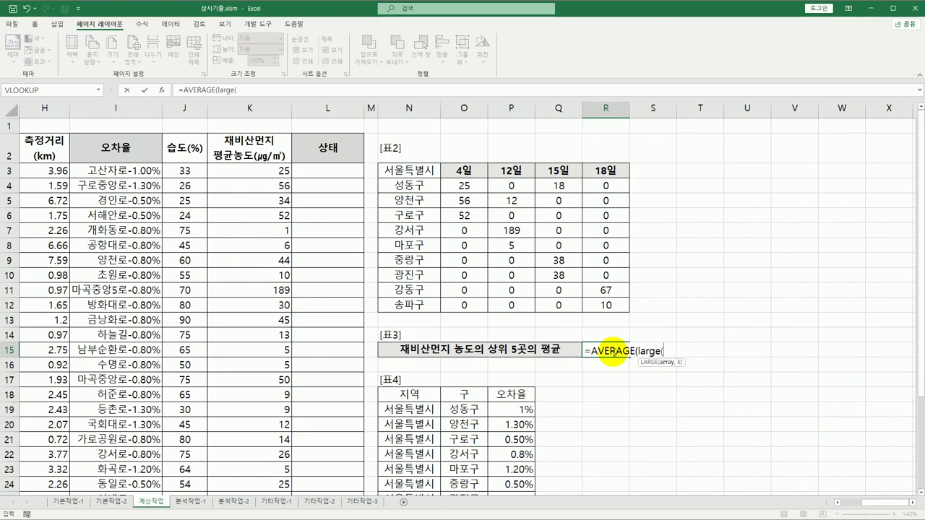
{"action": "left_click", "coordinate": [267, 172]}
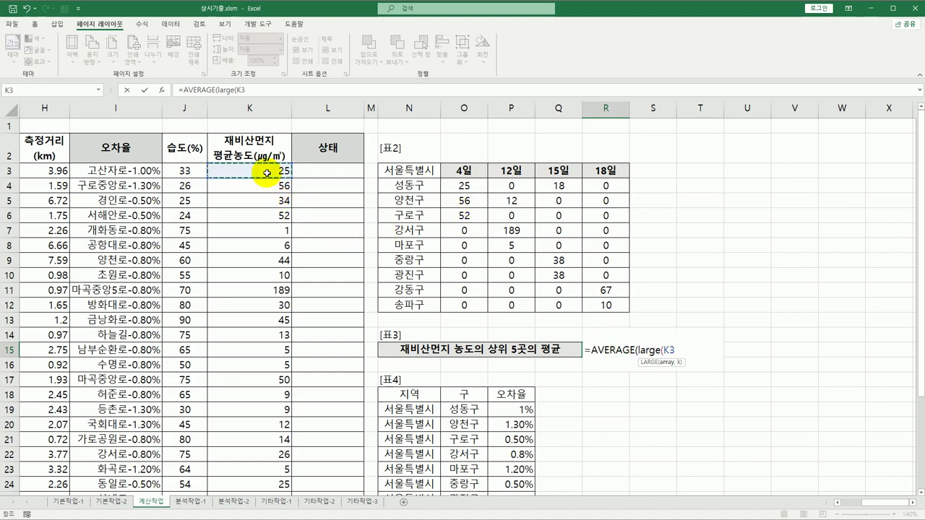
{"action": "left_click_drag", "start_coordinate": [267, 172], "coordinate": [260, 469]}
{"action": "scroll", "coordinate": [541, 324], "scroll_direction": "up", "scroll_amount": 3}
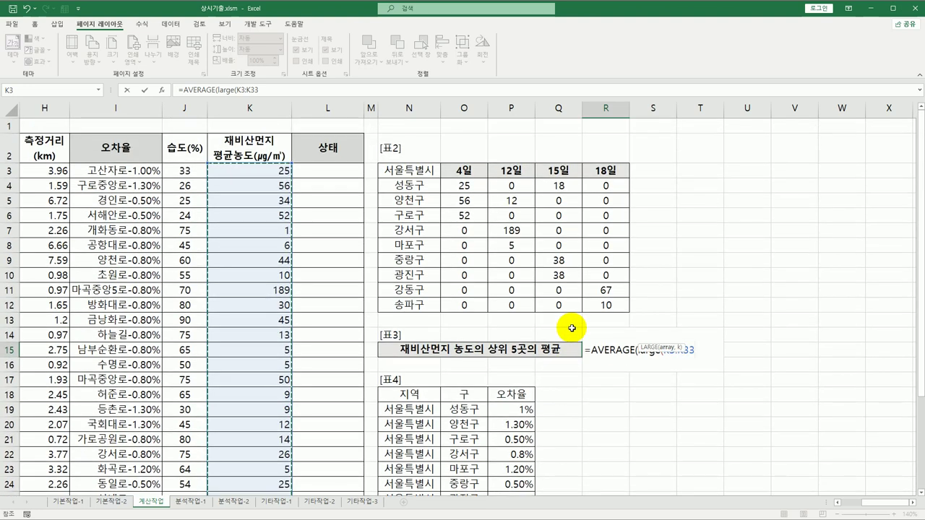
- Give LARGE the constant {1,2,3,4,5} as its rank argument and enter the R15 formula as an array formula
{"action": "type", "text": ","}
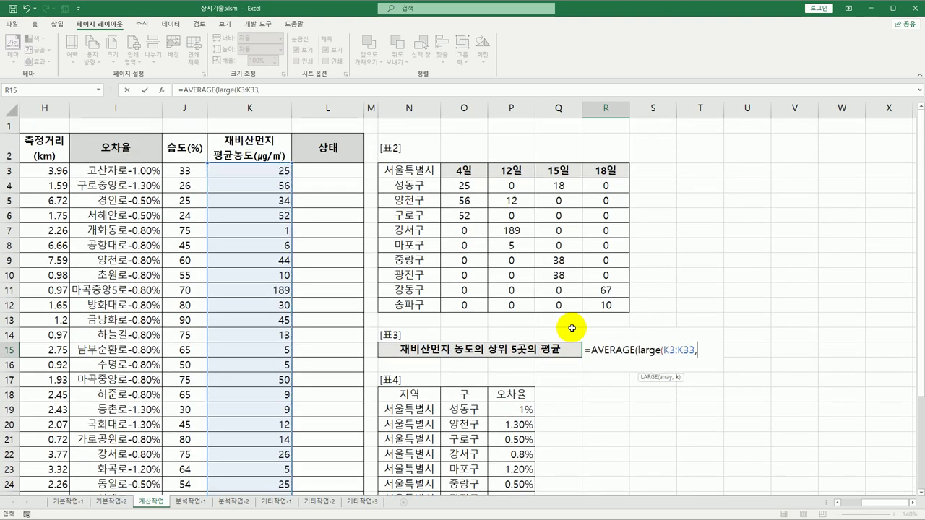
{"action": "type", "text": "{1,2,3,4"}
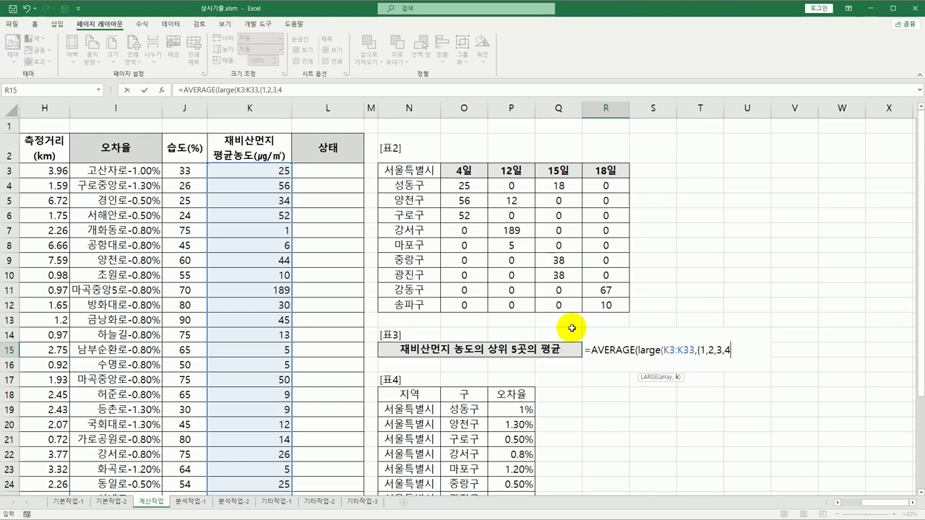
{"action": "type", "text": ",5))"}
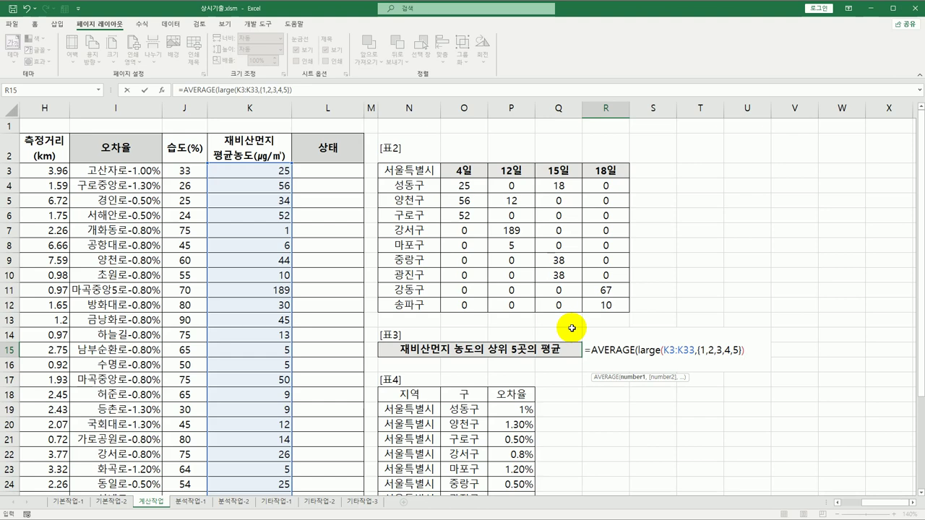
{"action": "type", "text": ")"}
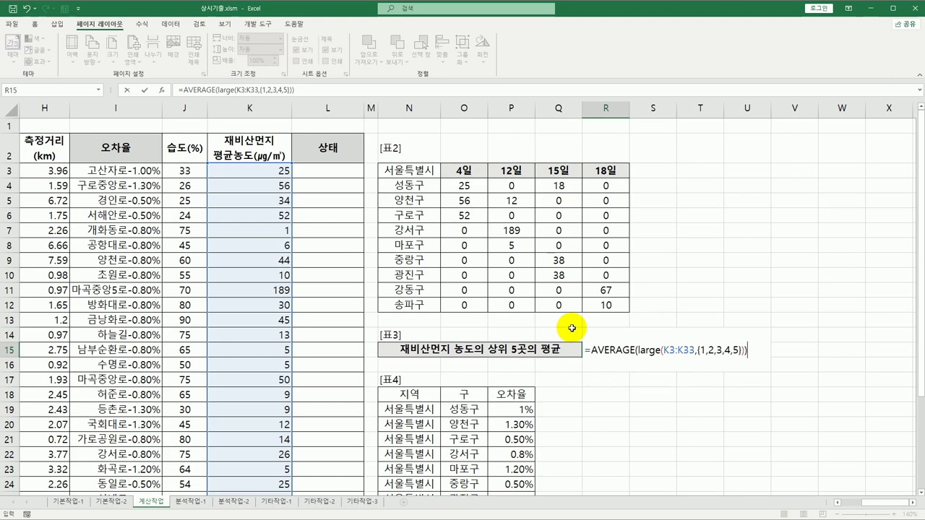
{"action": "key", "text": "ctrl+shift+Return"}
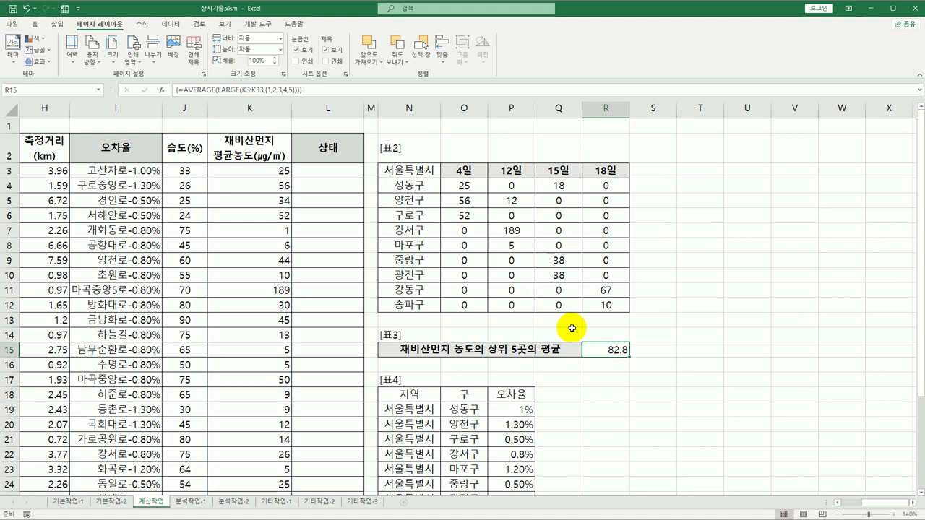
- Select L3 in the 상태 column, open the Visual Basic editor and insert a new module
{"action": "left_click", "coordinate": [343, 174]}
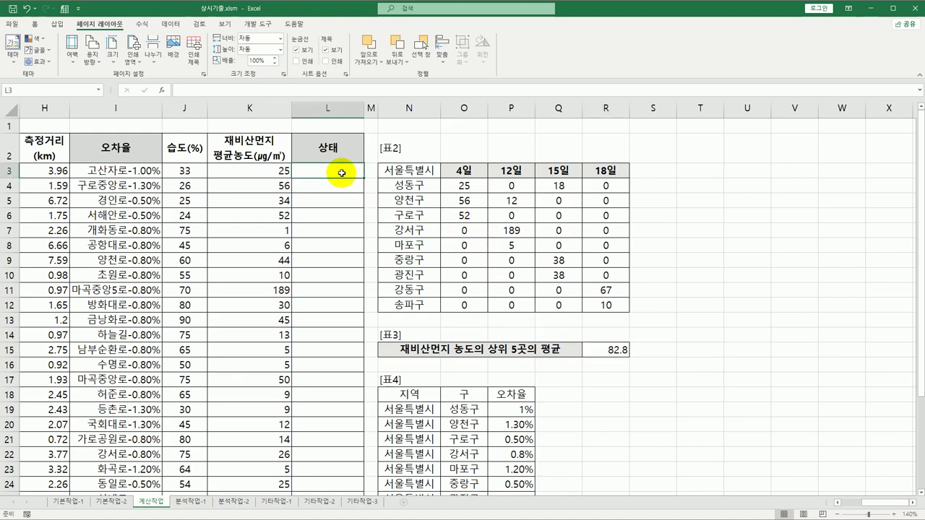
{"action": "left_click", "coordinate": [255, 23]}
{"action": "left_click", "coordinate": [12, 58]}
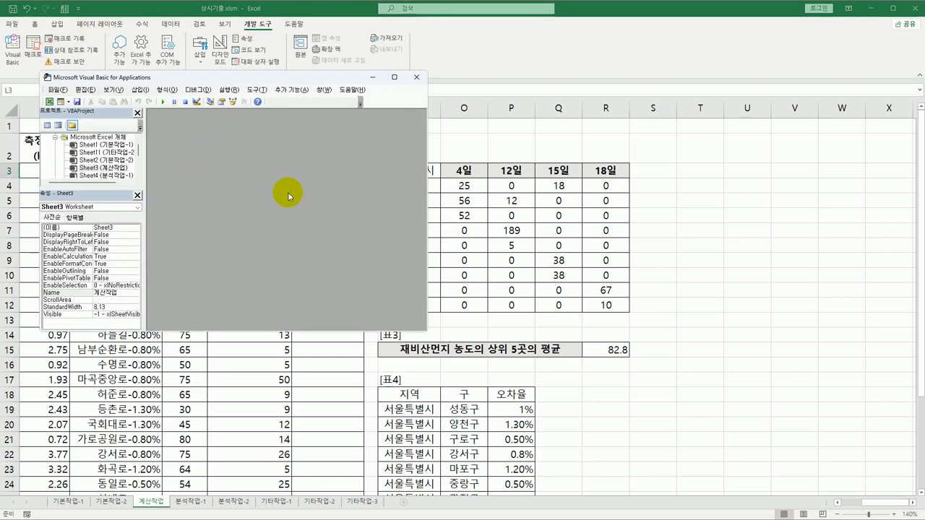
{"action": "left_click", "coordinate": [136, 90]}
{"action": "left_click", "coordinate": [144, 123]}
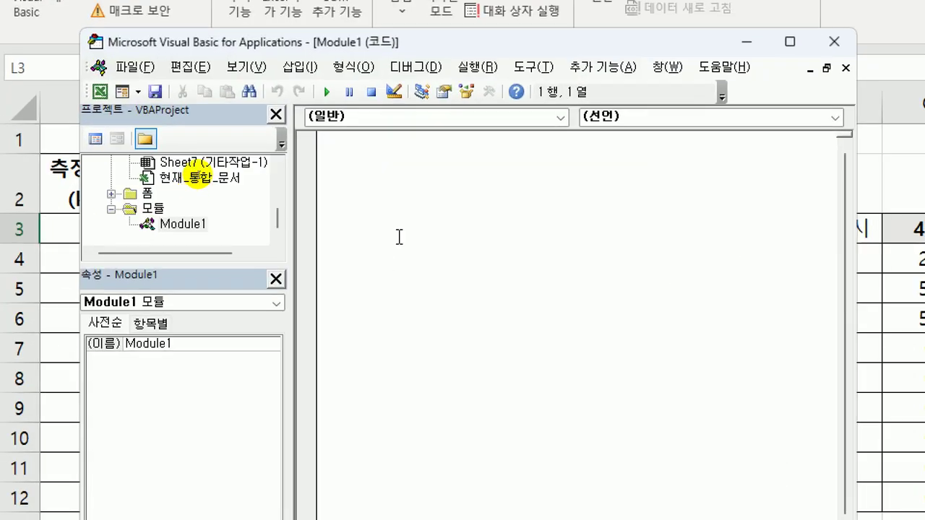
- Declare the public function fn상태 with the parameter 재비산먼지 and begin an indented Select Case statement in its body
{"action": "type", "text": "public fu"}
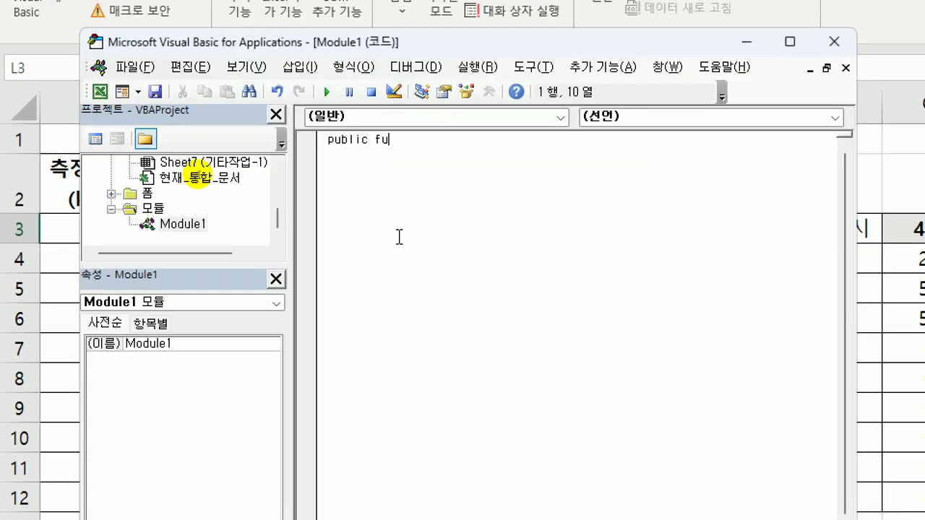
{"action": "type", "text": "nction fn상태("}
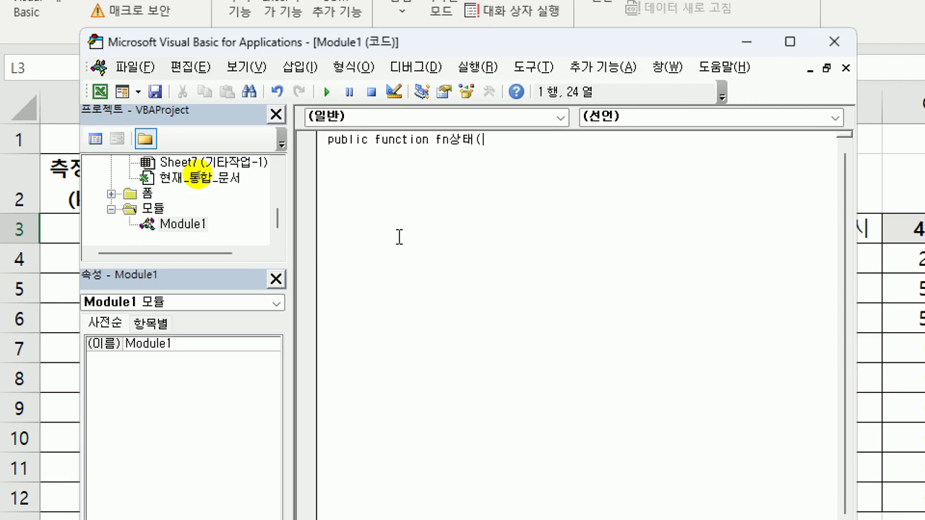
{"action": "type", "text": "재비산먼지)"}
{"action": "key", "text": "Return"}
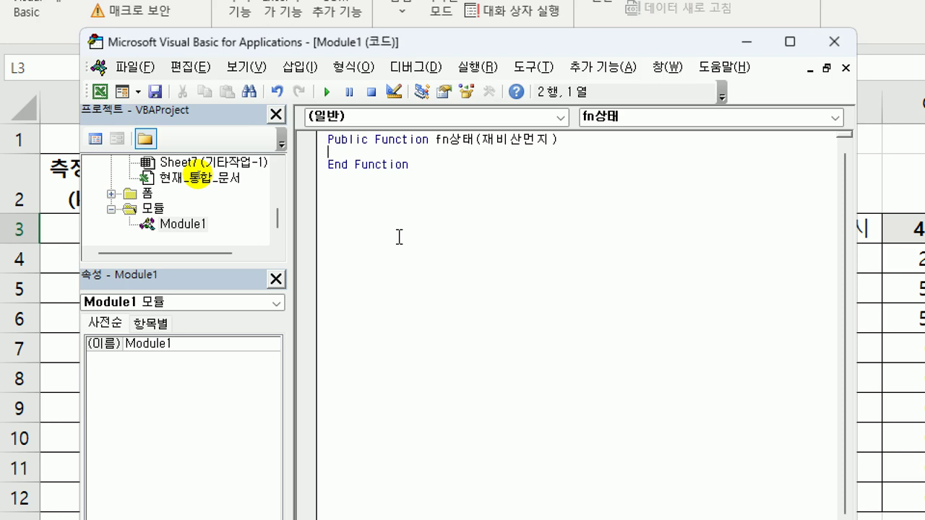
{"action": "key", "text": "Return"}
{"action": "key", "text": "Tab"}
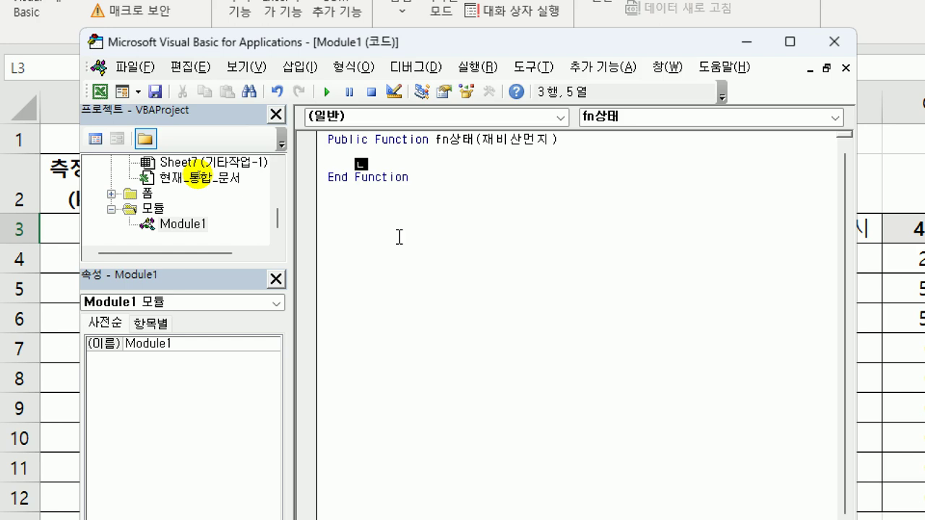
{"action": "type", "text": "select case"}
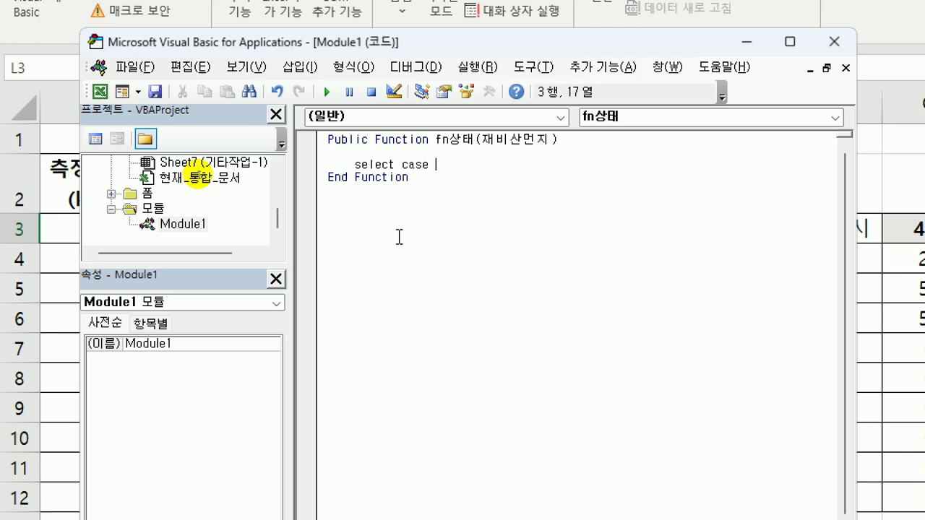
{"action": "type", "text": "<=50"}
{"action": "key", "text": "Return"}
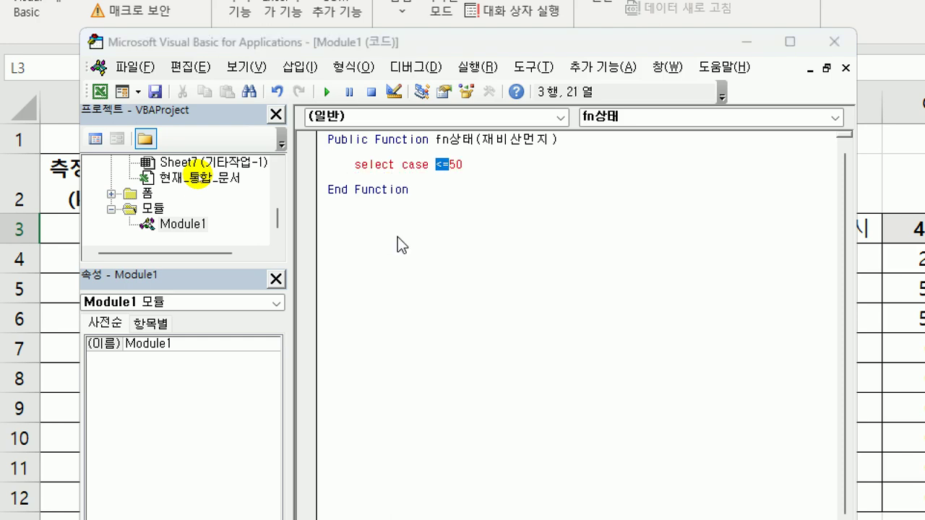
{"action": "key", "text": "Return"}
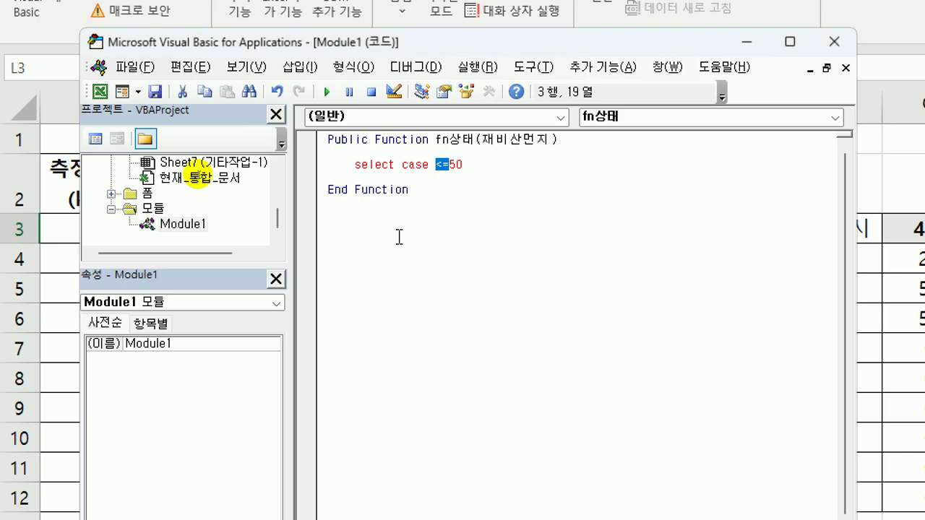
{"action": "left_click", "coordinate": [487, 175]}
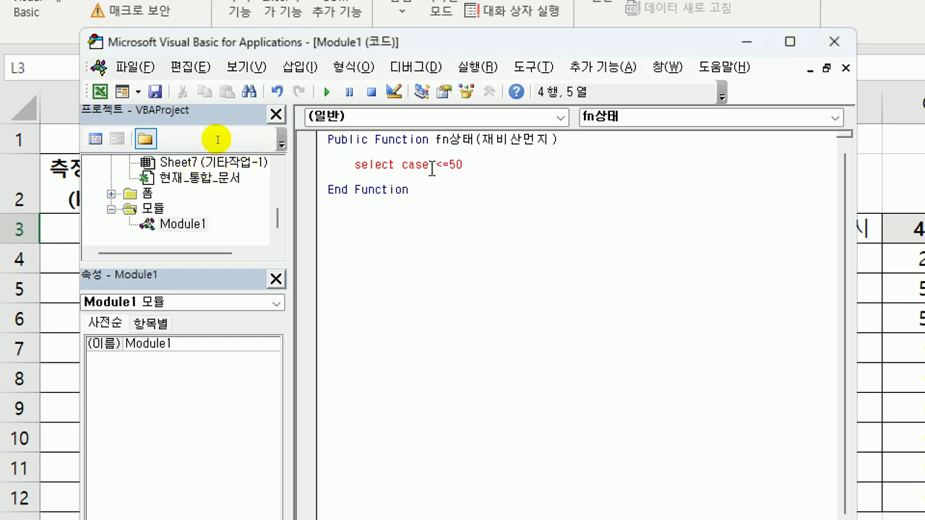
{"action": "left_click_drag", "start_coordinate": [431, 165], "coordinate": [508, 171]}
{"action": "key", "text": "Delete"}
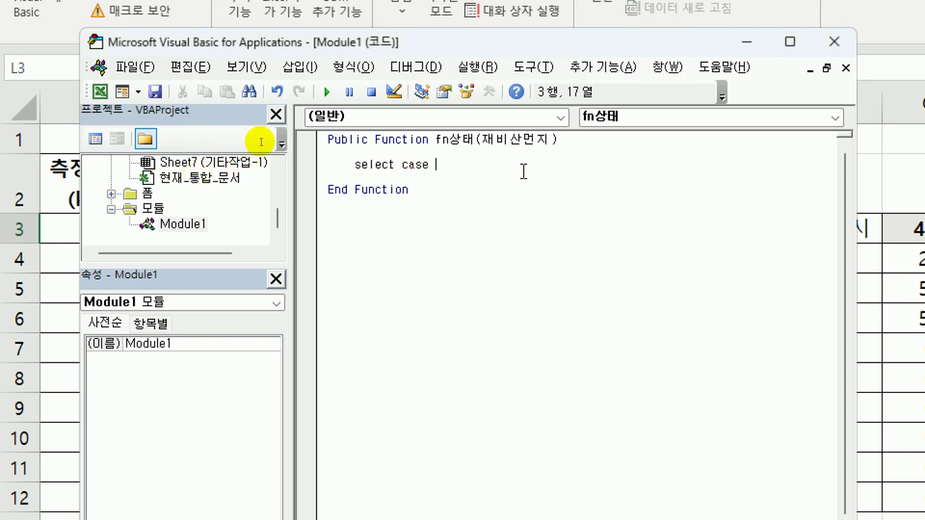
- Complete the Select Case line with 재비산먼지 as the tested expression and add the first condition, Case Is <= 50
{"action": "type", "text": "재비산먼지"}
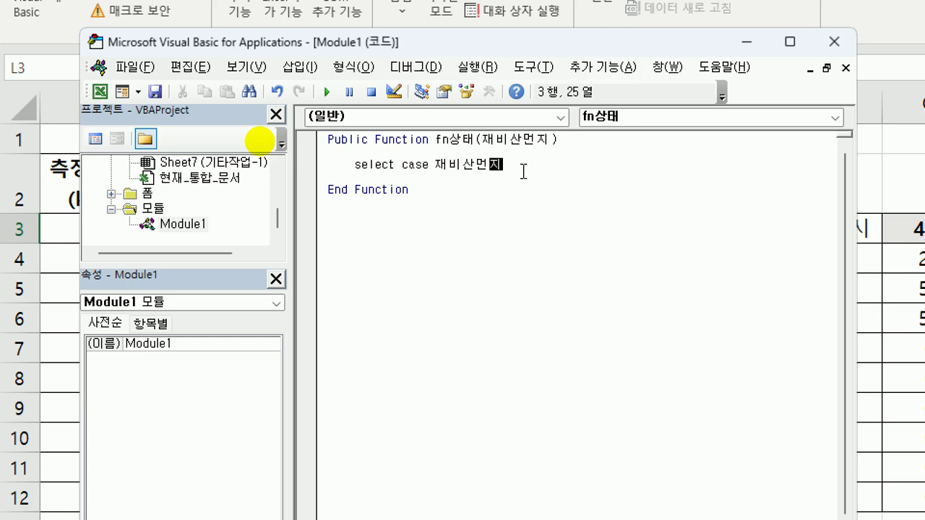
{"action": "key", "text": "Return"}
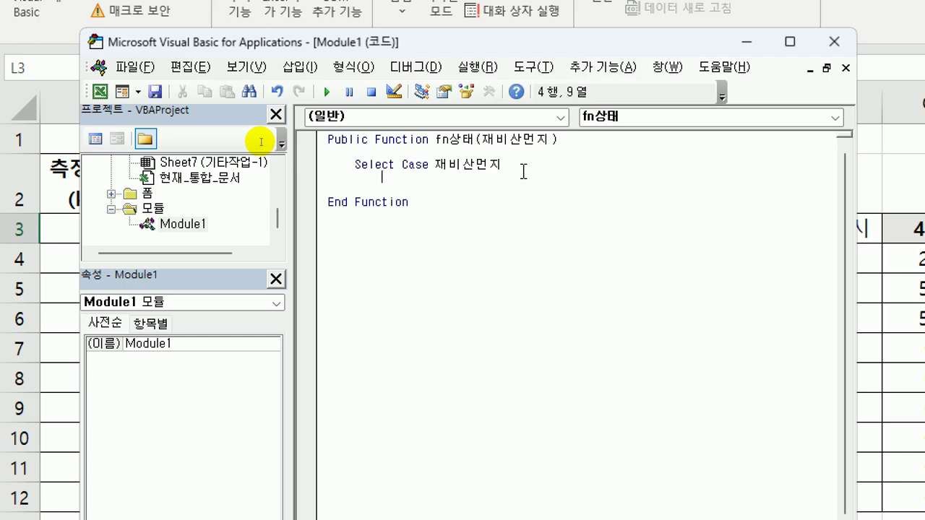
{"action": "type", "text": "case is <"}
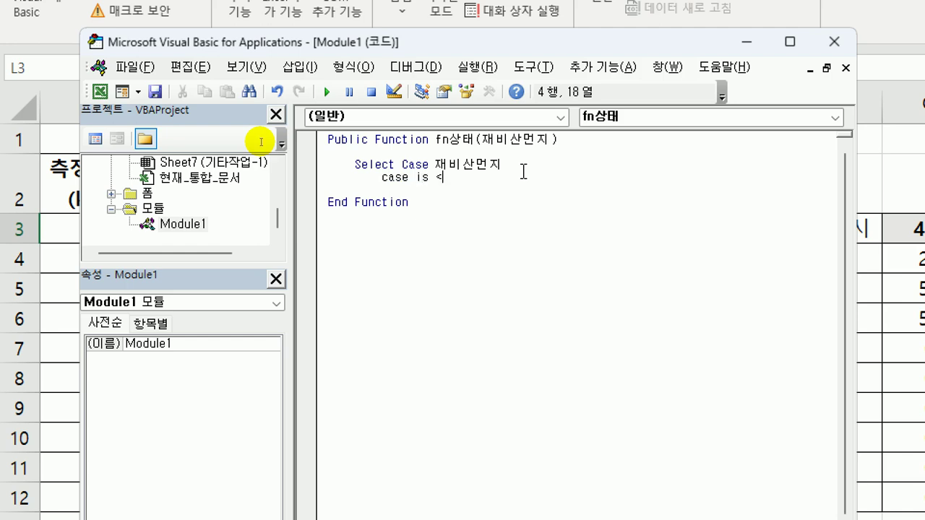
{"action": "type", "text": "=50"}
{"action": "key", "text": "Return"}
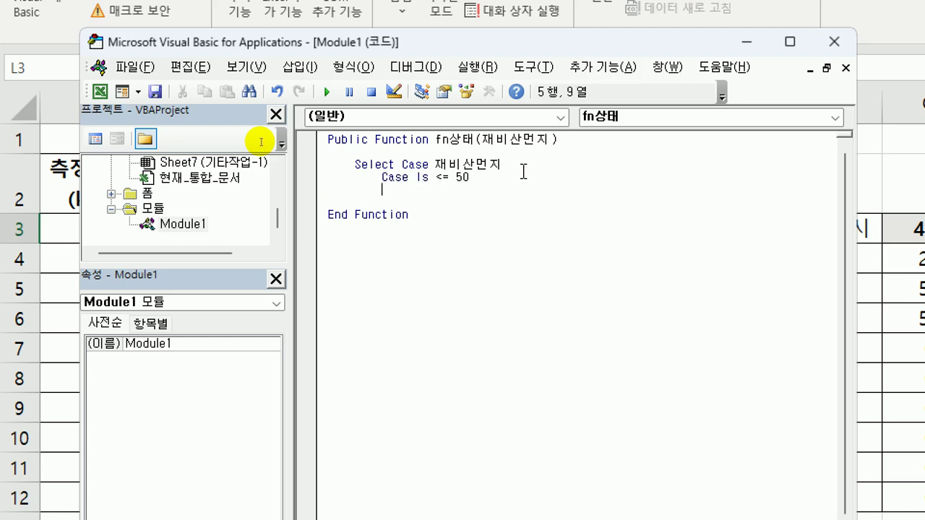
- Assign "매우 좋음" to fn상태 on an indented line under the Case Is <= 50 condition
{"action": "key", "text": "Tab"}
{"action": "type", "text": "fn상태 "}
{"action": "type", "text": "= "}
{"action": "type", "text": "\""}
{"action": "type", "text": "매우 좋"}
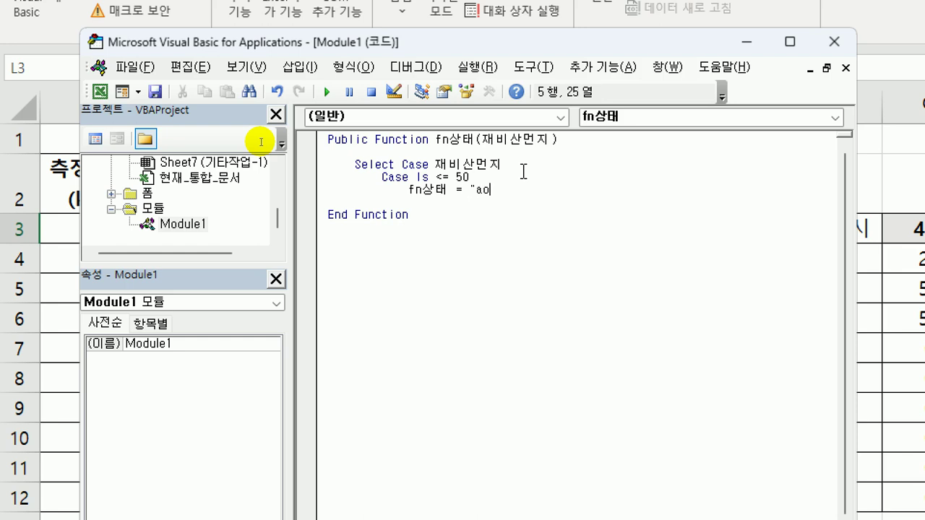
{"action": "type", "text": "음\""}
- Duplicate the two-line Case Is <= 50 block directly below itself
{"action": "left_click", "coordinate": [523, 174]}
{"action": "key", "text": "Home"}
{"action": "key", "text": "shift+Down"}
{"action": "key", "text": "shift+End"}
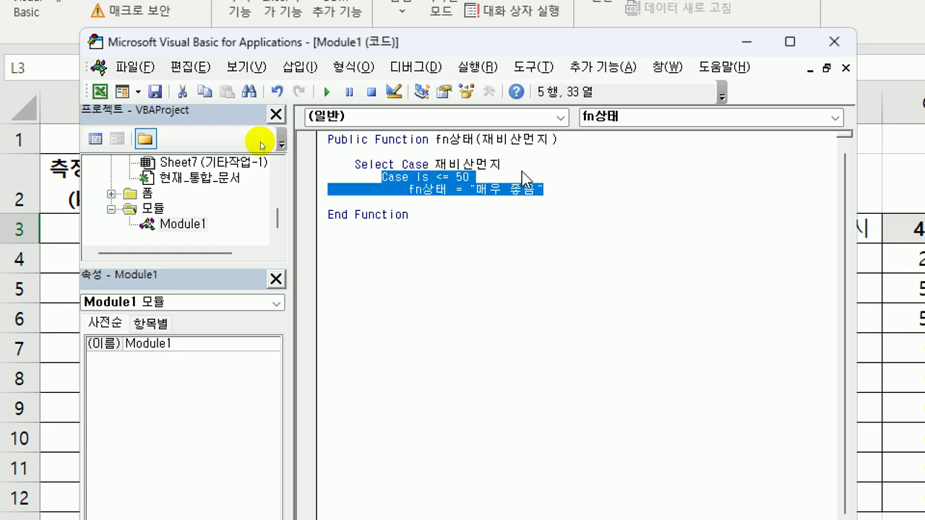
{"action": "key", "text": "ctrl+c"}
{"action": "key", "text": "End"}
{"action": "key", "text": "Return"}
{"action": "key", "text": "BackSpace"}
{"action": "key", "text": "ctrl+v"}
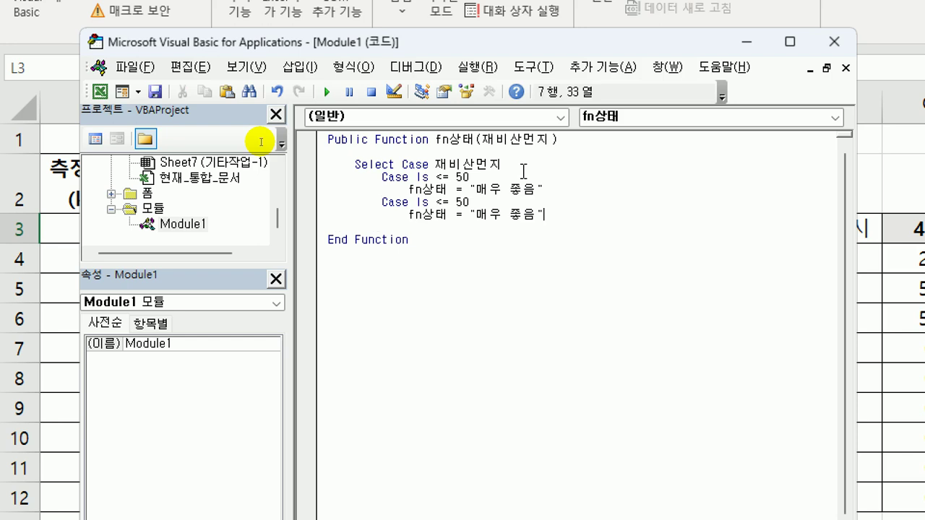
- Change the duplicated block to Case Is <= 100 with the result "좋음", and add a case-level line below it
{"action": "key", "text": "Up"}
{"action": "key", "text": "Left"}
{"action": "key", "text": "Left"}
{"action": "key", "text": "shift+End"}
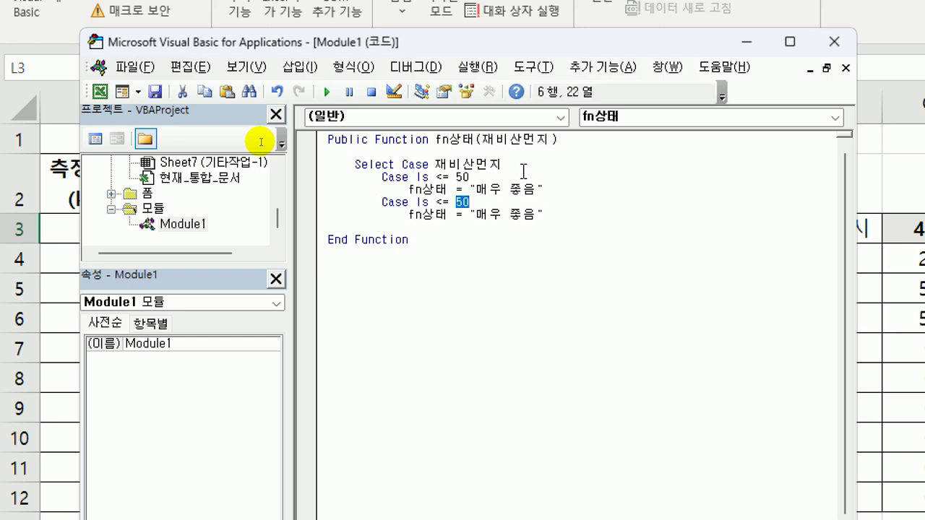
{"action": "type", "text": "100"}
{"action": "key", "text": "Down"}
{"action": "key", "text": "Delete"}
{"action": "key", "text": "Delete"}
{"action": "key", "text": "Delete"}
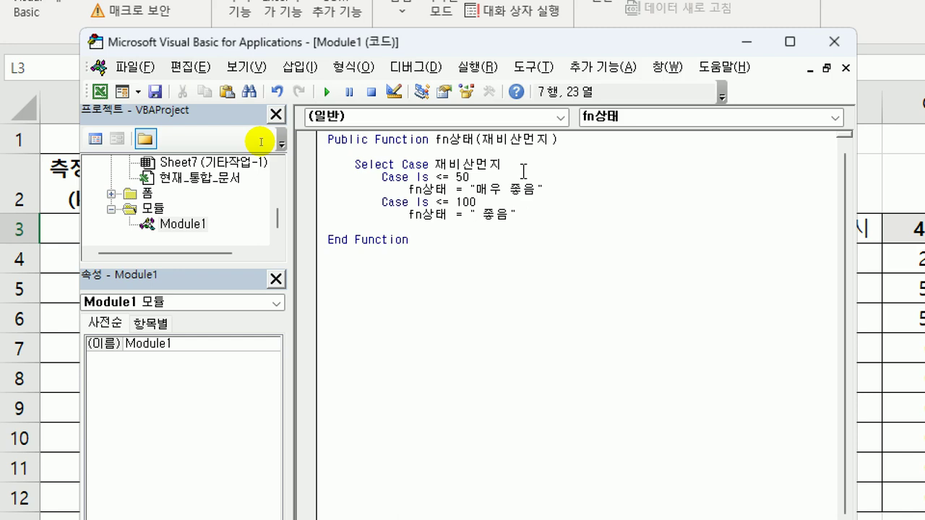
{"action": "key", "text": "End"}
{"action": "key", "text": "Return"}
{"action": "key", "text": "BackSpace"}
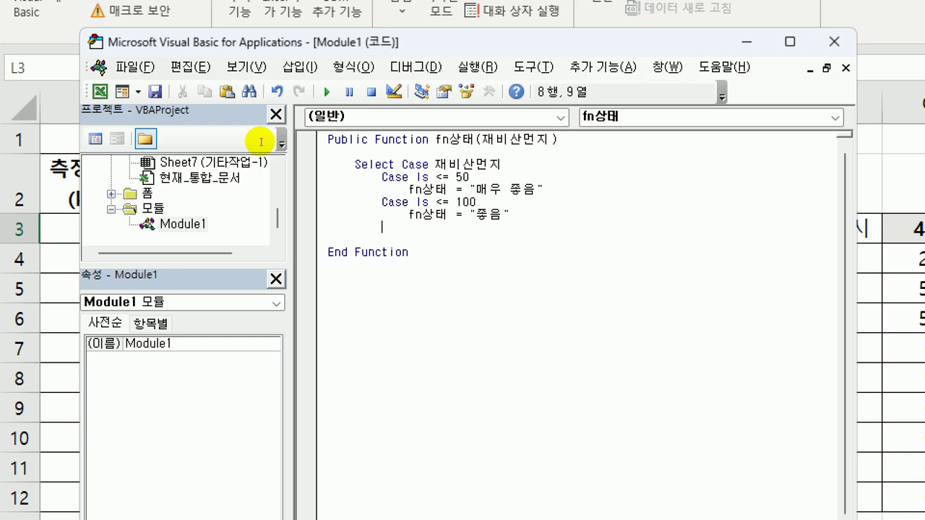
- Paste a third Case block below the others and set its condition to Case Is <= 150
{"action": "key", "text": "ctrl+v"}
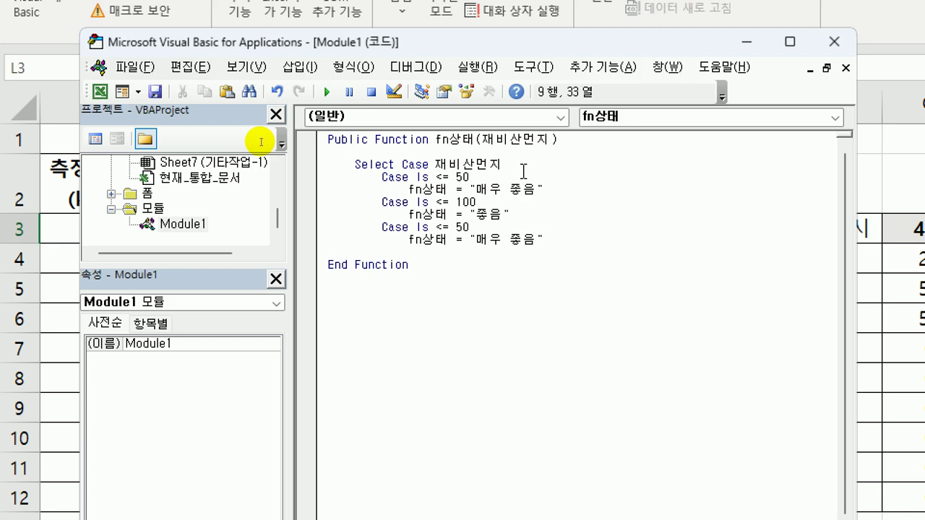
{"action": "key", "text": "Up"}
{"action": "key", "text": "Left"}
{"action": "key", "text": "Left"}
{"action": "type", "text": "1"}
- Replace the result text in the Case Is <= 150 block with "보통" and add a line below it
{"action": "key", "text": "Down"}
{"action": "key", "text": "Right"}
{"action": "key", "text": "shift+Right"}
{"action": "key", "text": "shift+Right"}
{"action": "key", "text": "shift+Right"}
{"action": "key", "text": "shift+Right"}
{"action": "key", "text": "shift+Right"}
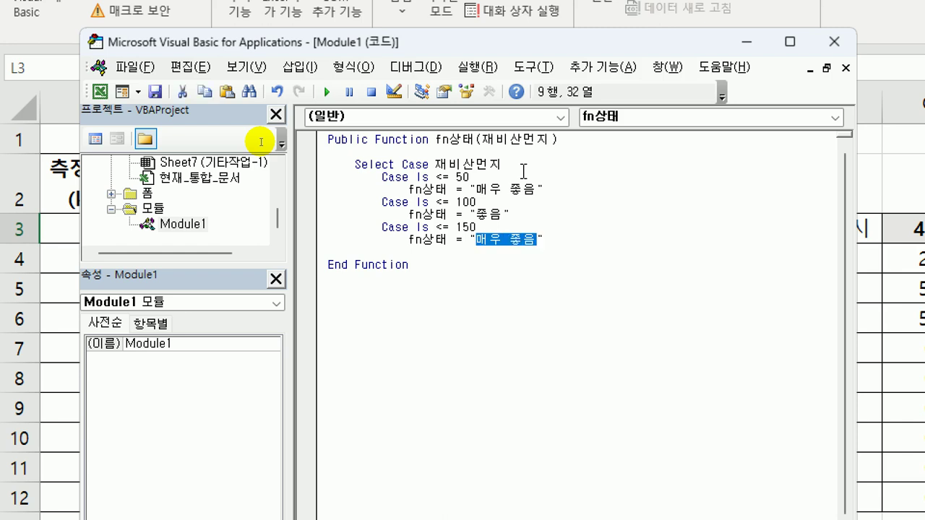
{"action": "type", "text": "보통"}
{"action": "key", "text": "Return"}
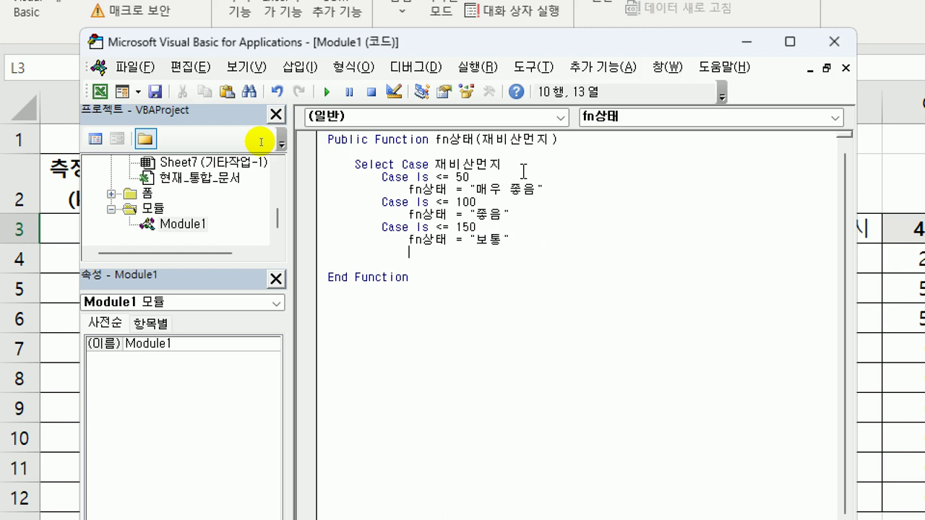
- Paste a fourth Case block at case-level indentation and set its condition to Case Is <= 200
{"action": "key", "text": "BackSpace"}
{"action": "key", "text": "ctrl+v"}
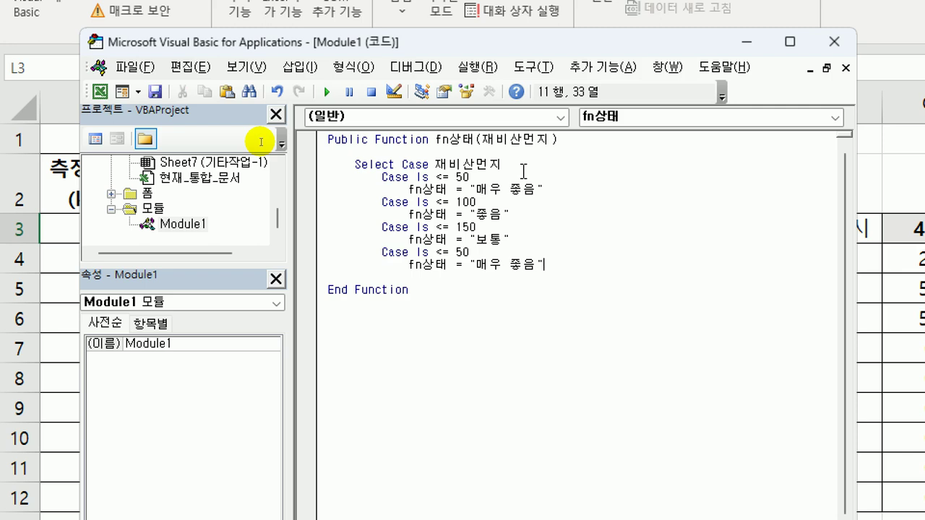
{"action": "key", "text": "Up"}
{"action": "key", "text": "Left"}
{"action": "key", "text": "Left"}
{"action": "type", "text": "20"}
{"action": "key", "text": "Delete"}
- Replace the result text in the Case Is <= 200 block with "나쁨"
{"action": "key", "text": "Down"}
{"action": "key", "text": "Right"}
{"action": "key", "text": "Right"}
{"action": "key", "text": "shift+Right"}
{"action": "key", "text": "shift+Right"}
{"action": "key", "text": "shift+Right"}
{"action": "key", "text": "shift+Right"}
{"action": "key", "text": "shift+Right"}
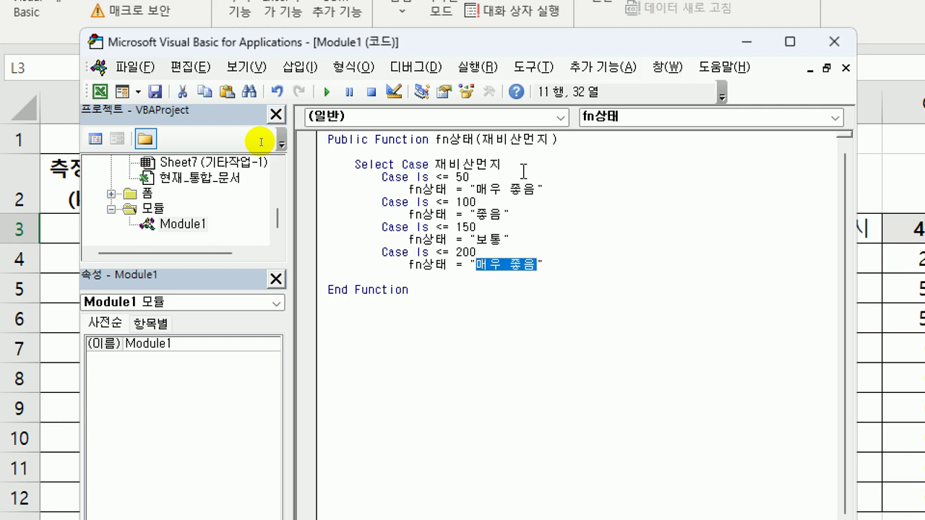
{"action": "type", "text": "나쁨"}
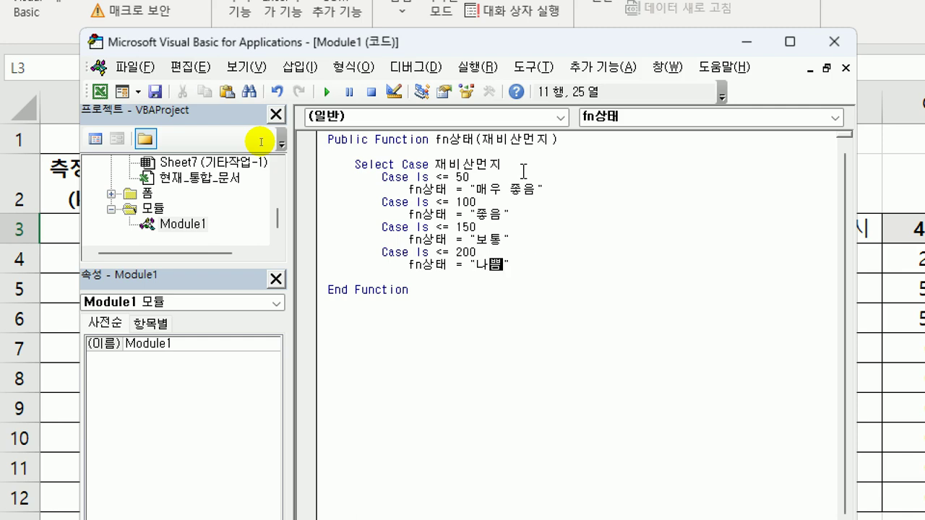
- Add a Case Else branch at case-level indentation below the Case Is <= 200 block
{"action": "key", "text": "Return"}
{"action": "key", "text": "BackSpace"}
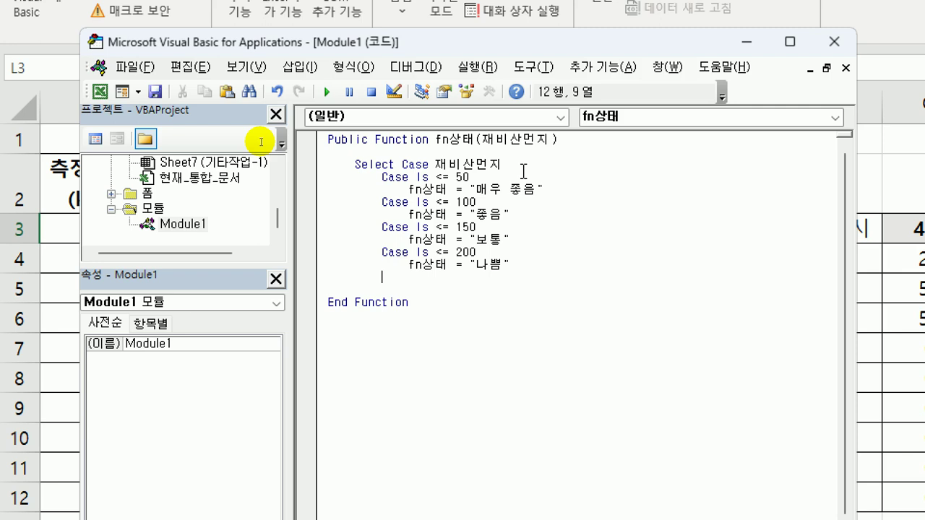
{"action": "type", "text": "case else"}
- Copy the "나쁨" assignment line under Case Else, indented, and change its result to "매우 나쁨"
{"action": "key", "text": "Up"}
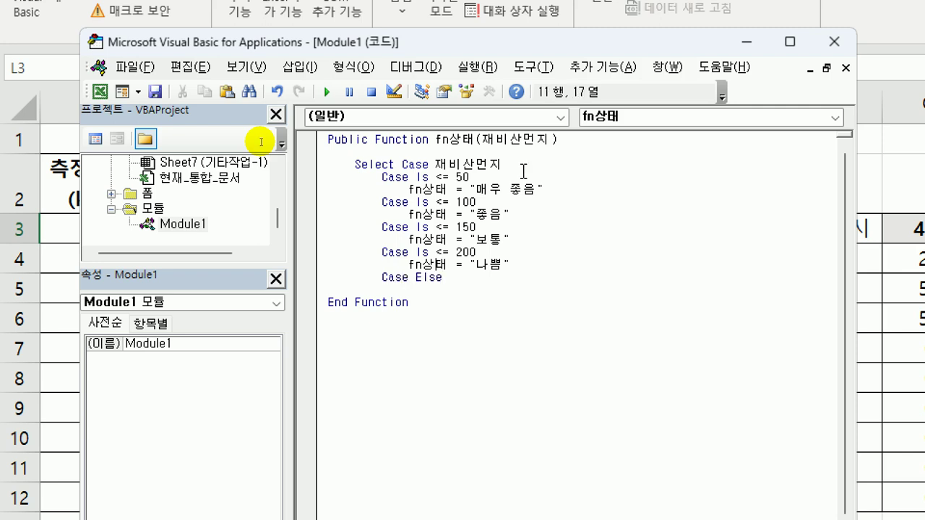
{"action": "key", "text": "Home"}
{"action": "key", "text": "shift+End"}
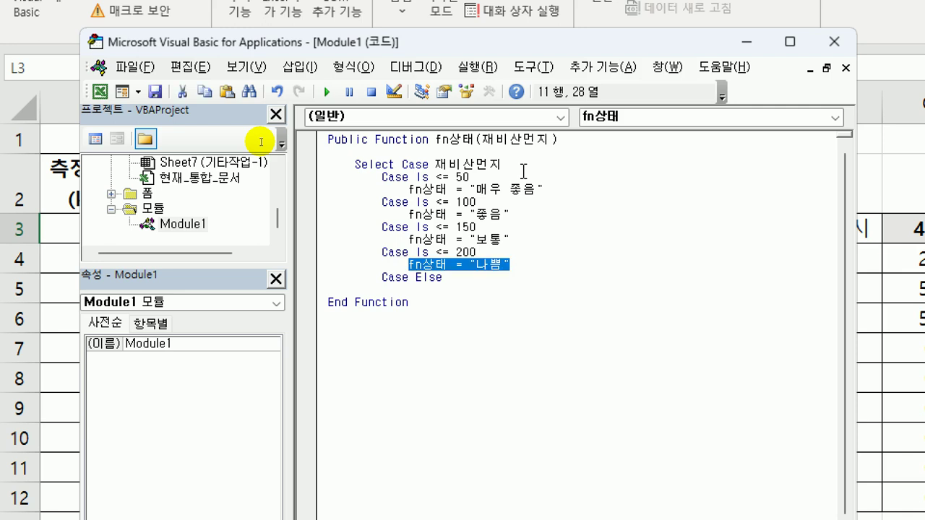
{"action": "key", "text": "ctrl+c"}
{"action": "key", "text": "Down"}
{"action": "key", "text": "Return"}
{"action": "key", "text": "Tab"}
{"action": "key", "text": "ctrl+v"}
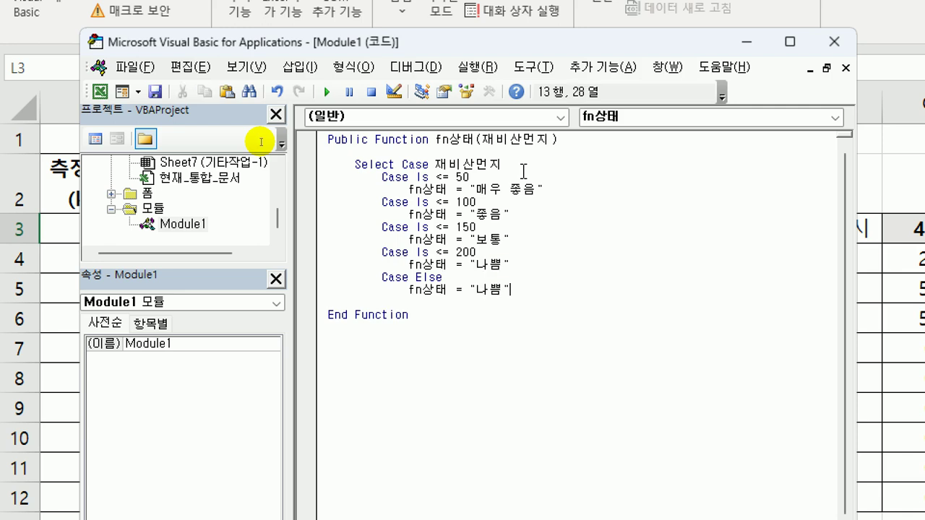
{"action": "key", "text": "Left"}
{"action": "key", "text": "Left"}
{"action": "type", "text": "매우"}
- Close the Select Case structure with End Select, aligned with the Select Case line
{"action": "key", "text": "Return"}
{"action": "key", "text": "BackSpace"}
{"action": "key", "text": "BackSpace"}
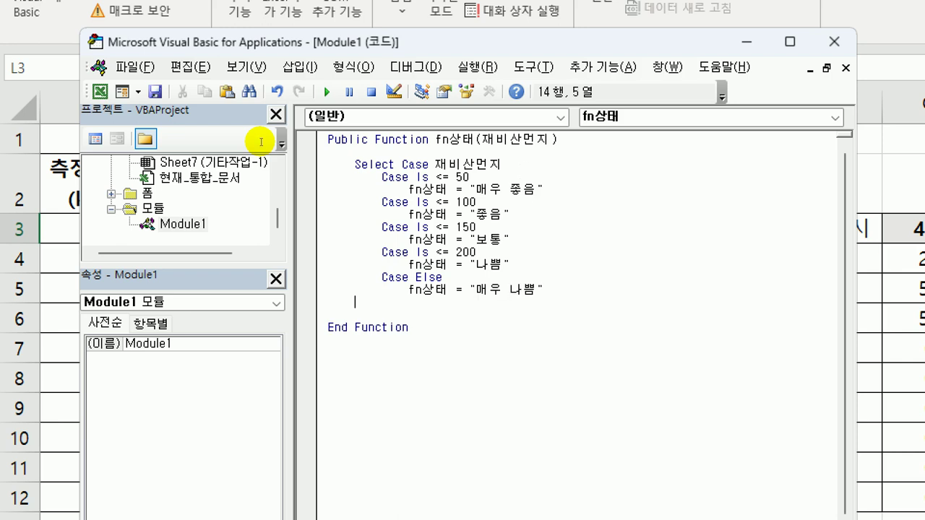
{"action": "type", "text": "end select"}
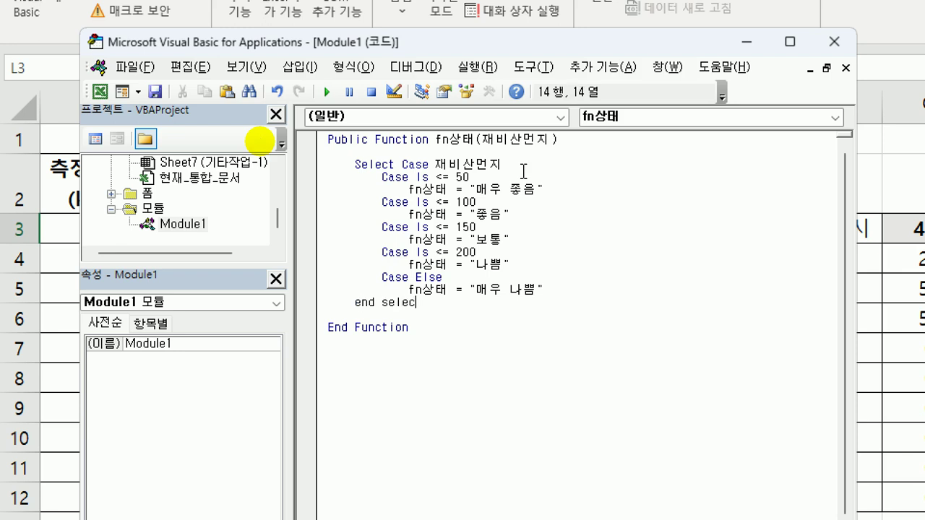
{"action": "key", "text": "Return"}
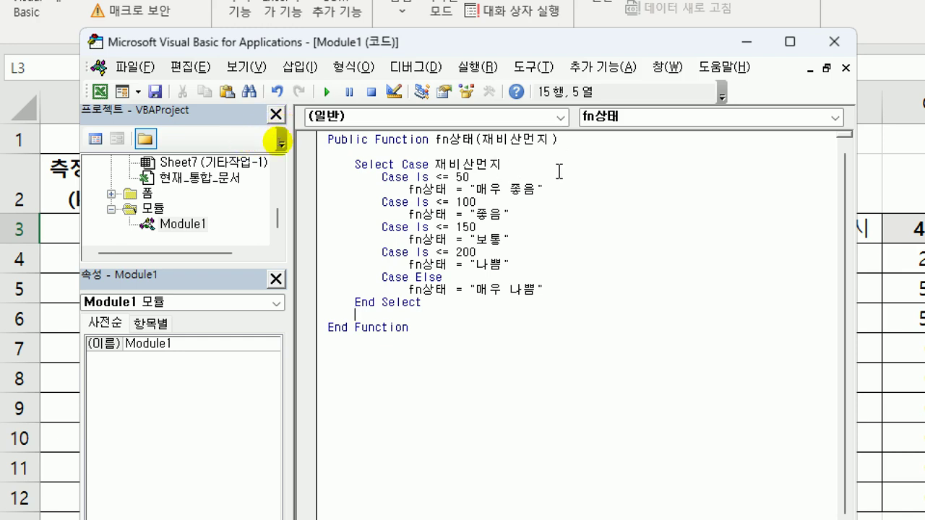
{"action": "left_click", "coordinate": [504, 178]}
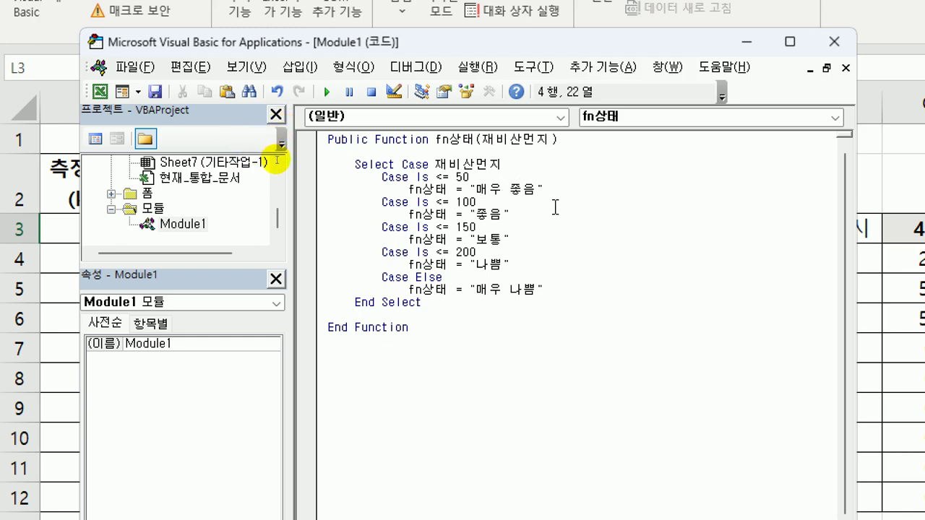
{"action": "left_click", "coordinate": [557, 296]}
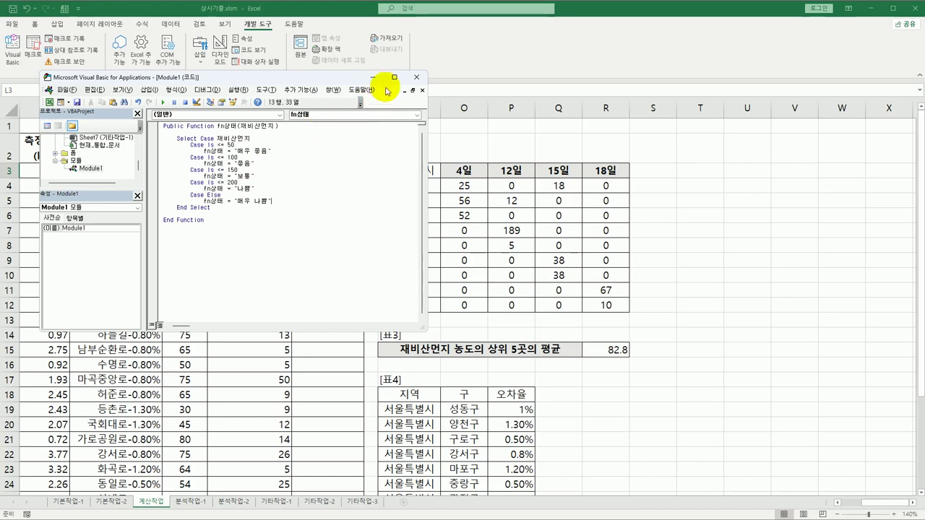
- Close the code editor and insert the user-defined function fn상태 in L3 with K3 as its 재비산먼지 argument
{"action": "left_click", "coordinate": [415, 78]}
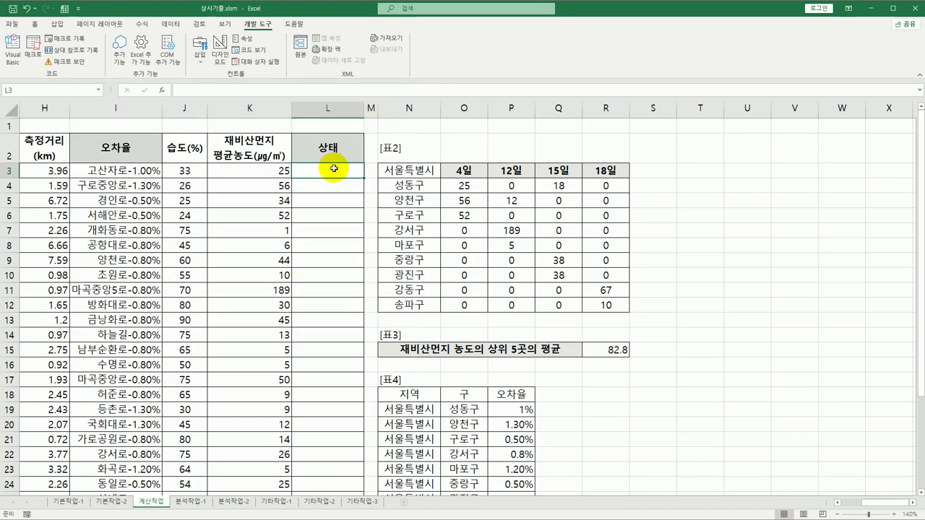
{"action": "left_click", "coordinate": [162, 91]}
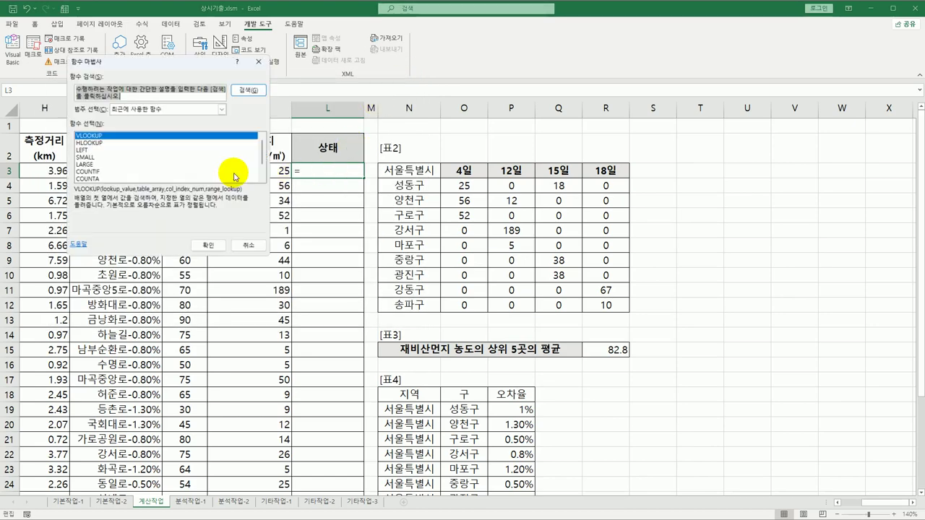
{"action": "left_click_drag", "start_coordinate": [182, 78], "coordinate": [422, 107]}
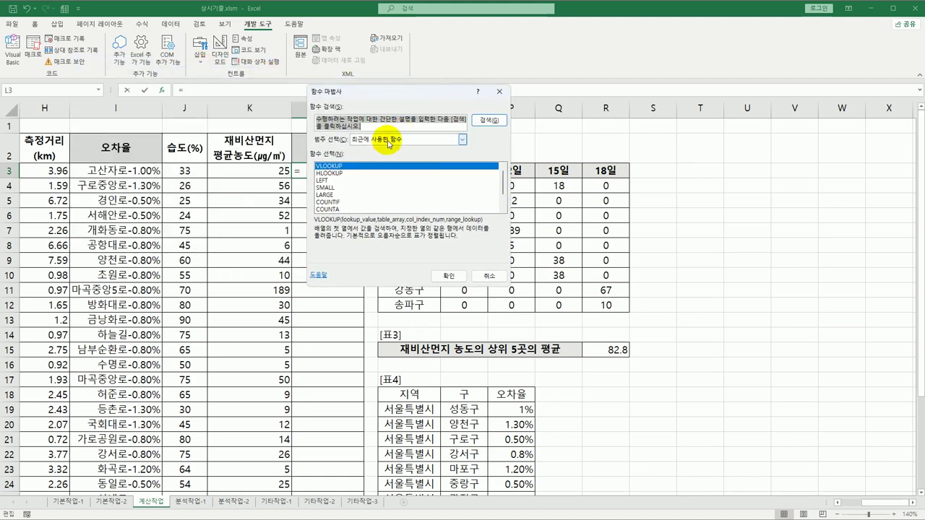
{"action": "left_click", "coordinate": [391, 139]}
{"action": "left_click", "coordinate": [367, 228]}
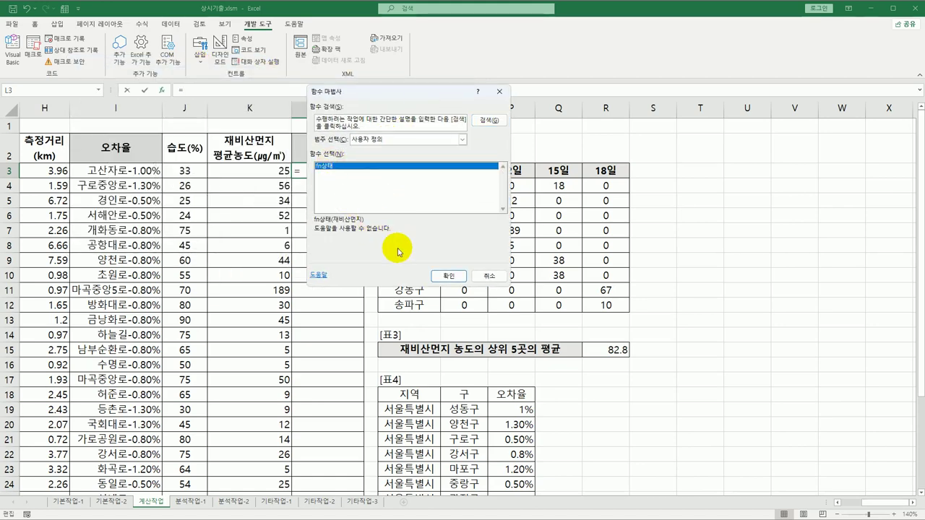
{"action": "left_click", "coordinate": [450, 276]}
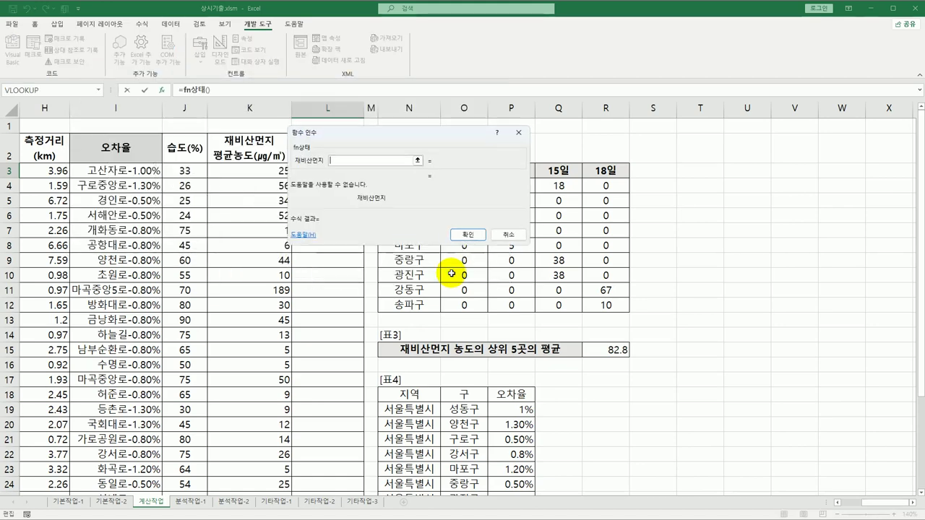
{"action": "left_click", "coordinate": [247, 176]}
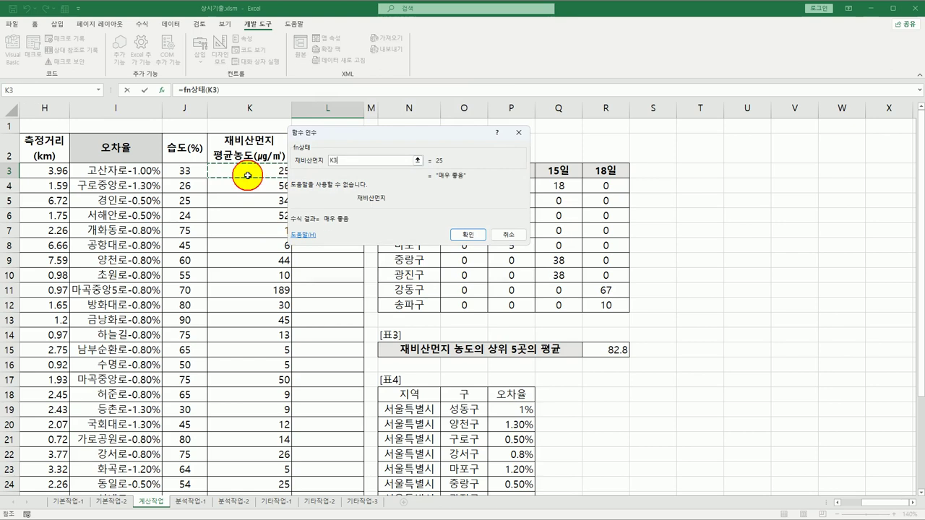
{"action": "left_click", "coordinate": [464, 235]}
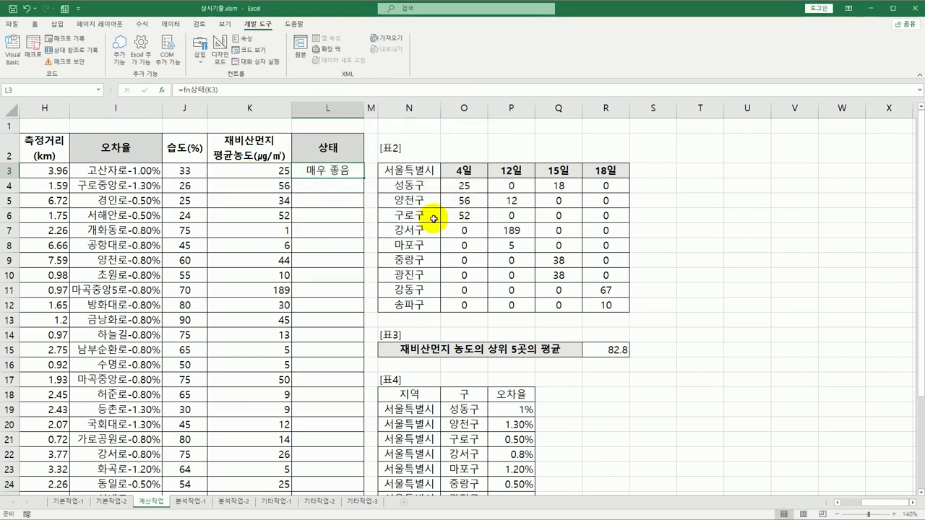
- Fill the fn상태 formula from L3 down the whole 상태 column and review the filled rows
{"action": "double_click", "coordinate": [364, 178]}
{"action": "left_click", "coordinate": [326, 171]}
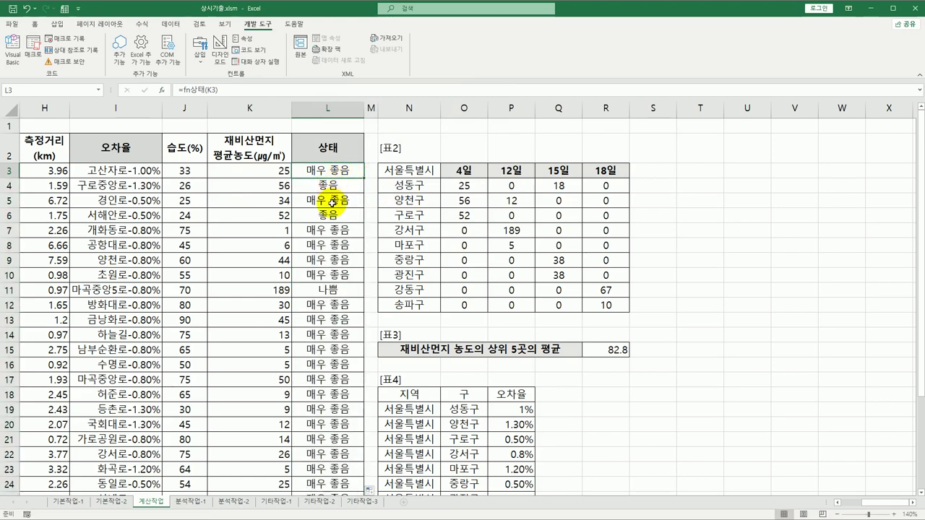
{"action": "scroll", "coordinate": [331, 204], "scroll_direction": "down", "scroll_amount": 3}
{"action": "scroll", "coordinate": [331, 204], "scroll_direction": "up", "scroll_amount": 3}
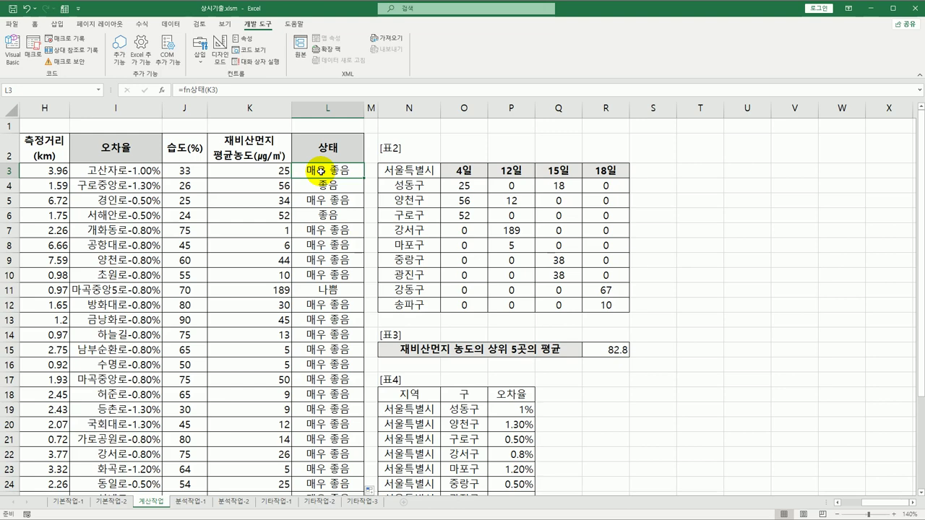
- Switch to the 분석작업-1 sheet and select cell B4
{"action": "left_click", "coordinate": [191, 501]}
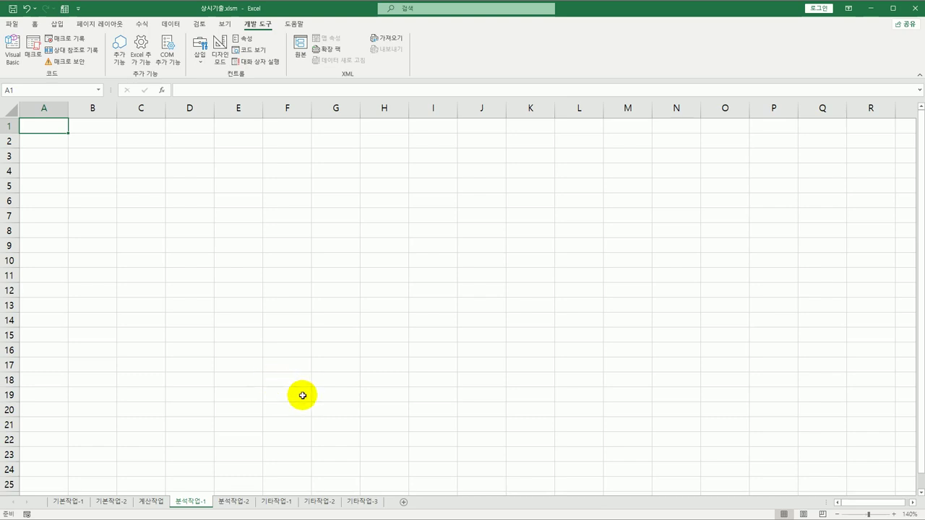
{"action": "left_click", "coordinate": [92, 182]}
{"action": "left_click", "coordinate": [96, 168]}
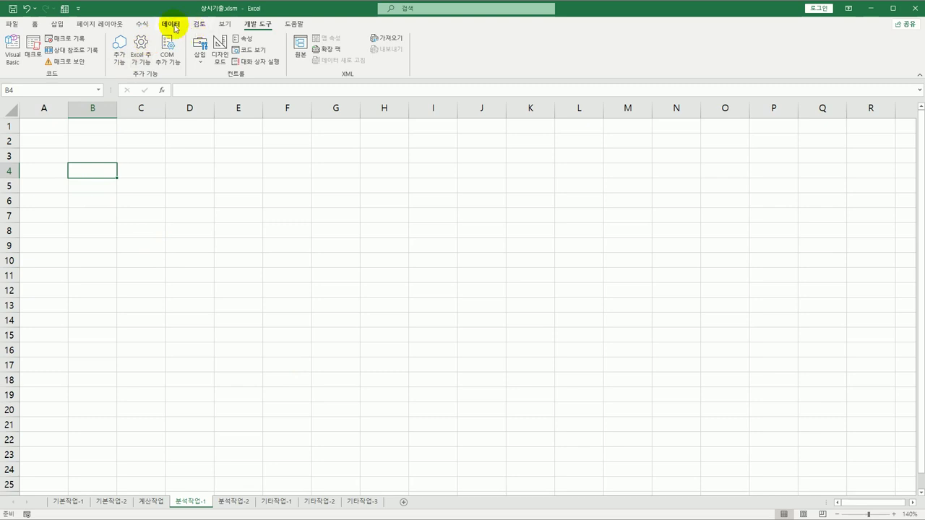
{"action": "left_click", "coordinate": [171, 24]}
{"action": "left_click", "coordinate": [21, 64]}
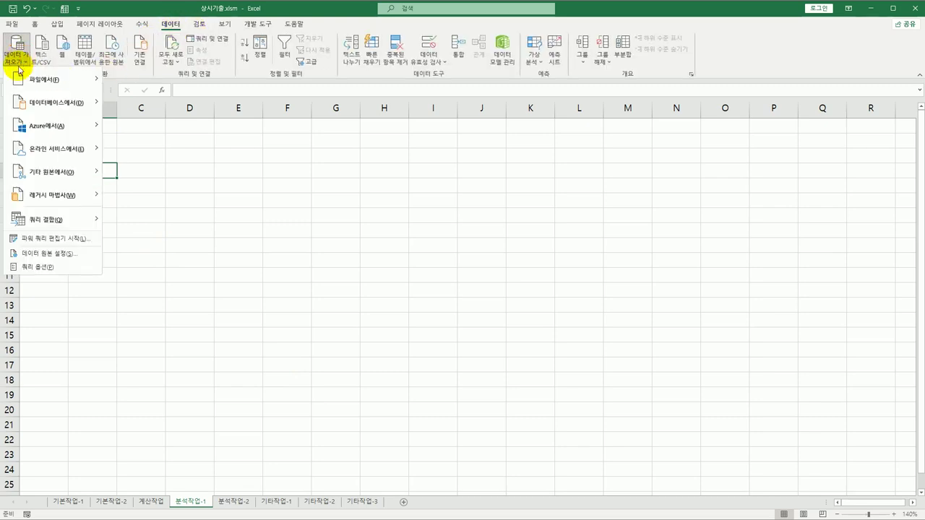
{"action": "mouse_move", "coordinate": [23, 177]}
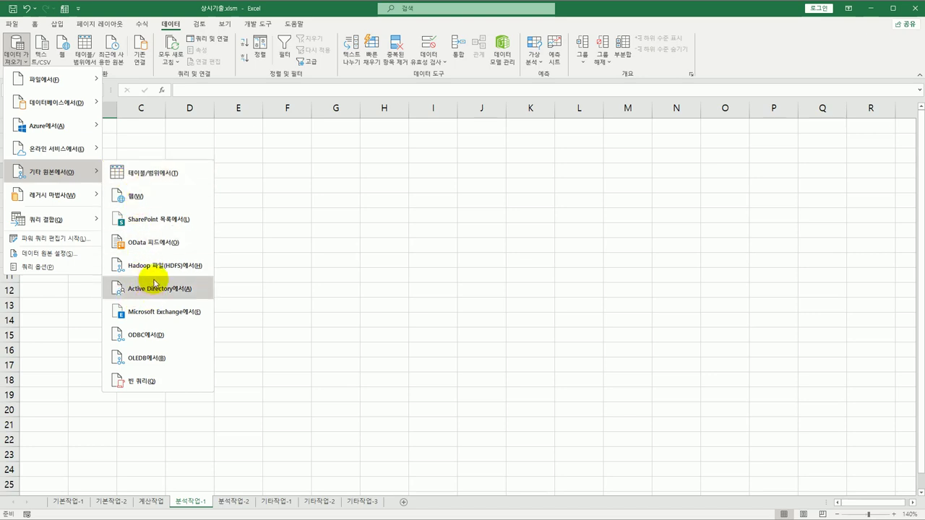
{"action": "left_click", "coordinate": [277, 194]}
- Check in the Excel data options whether the legacy Microsoft Query import wizard is enabled
{"action": "left_click", "coordinate": [11, 23]}
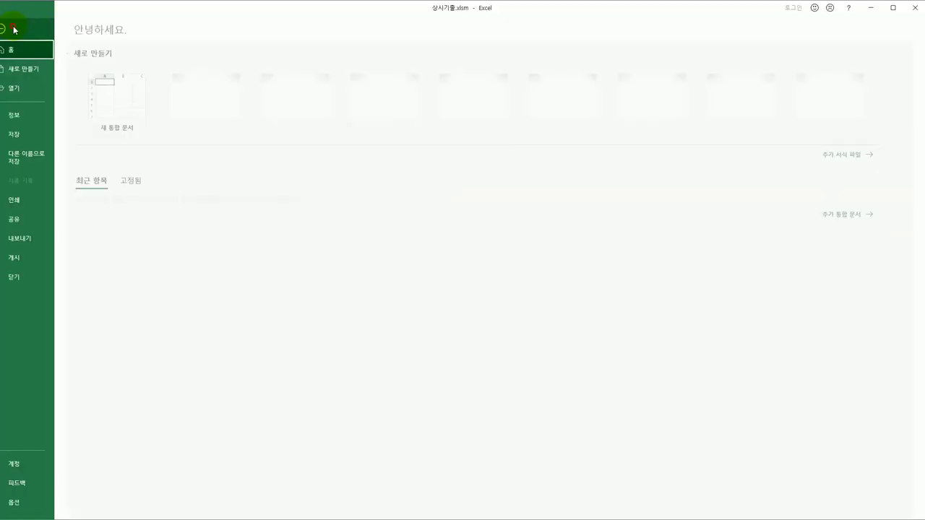
{"action": "left_click", "coordinate": [28, 501]}
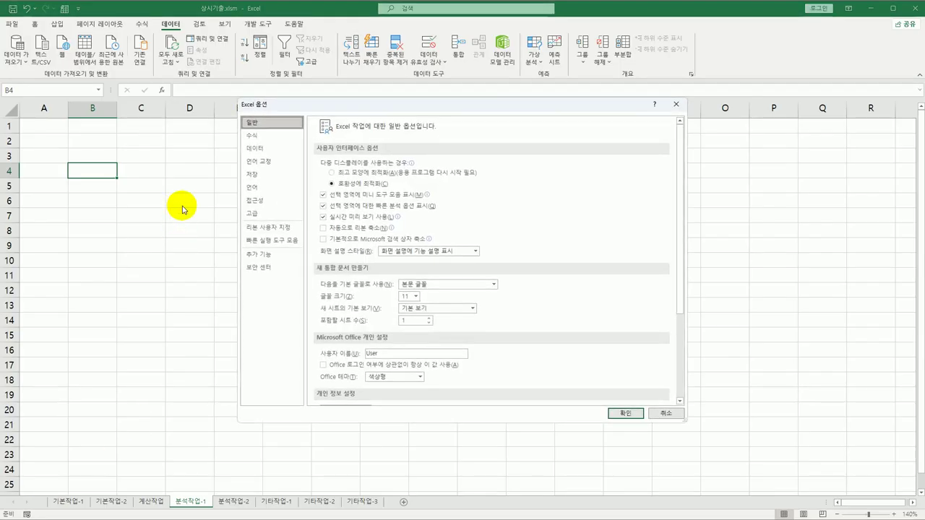
{"action": "left_click", "coordinate": [269, 153]}
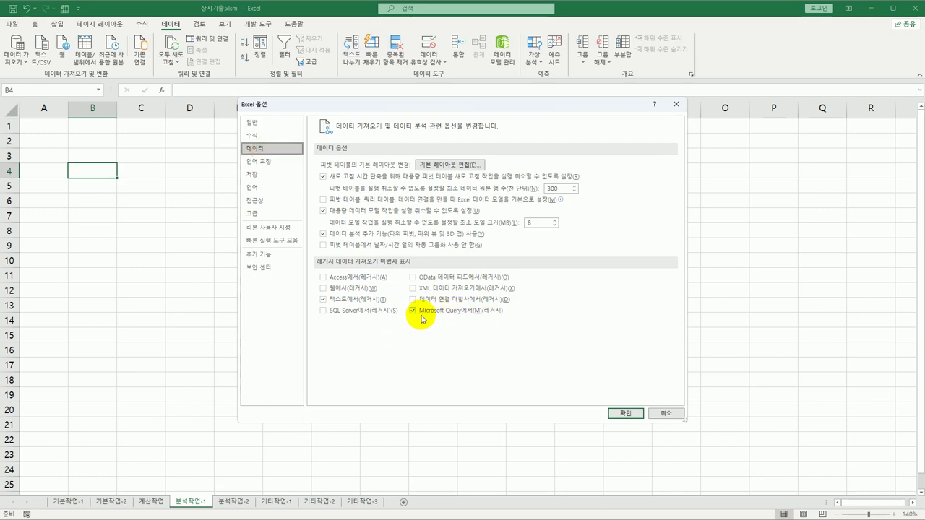
{"action": "left_click", "coordinate": [623, 413]}
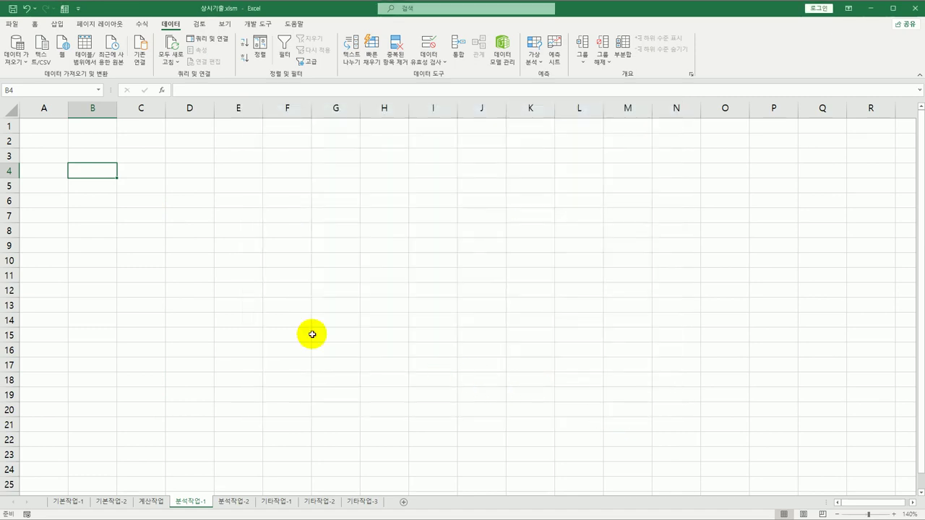
- Start a legacy Microsoft Query import from the MS Access Database source and choose the database file 환승역공기질.accdb
{"action": "left_click", "coordinate": [15, 52]}
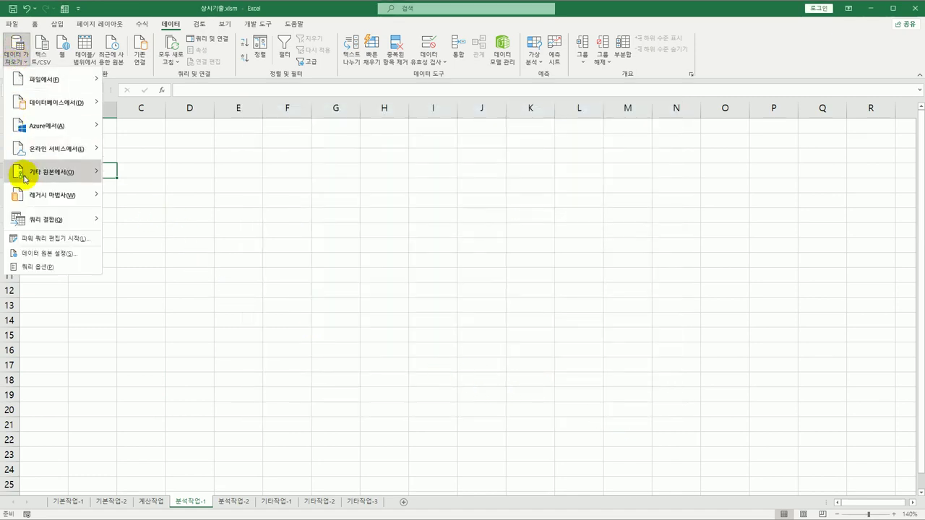
{"action": "mouse_move", "coordinate": [33, 195]}
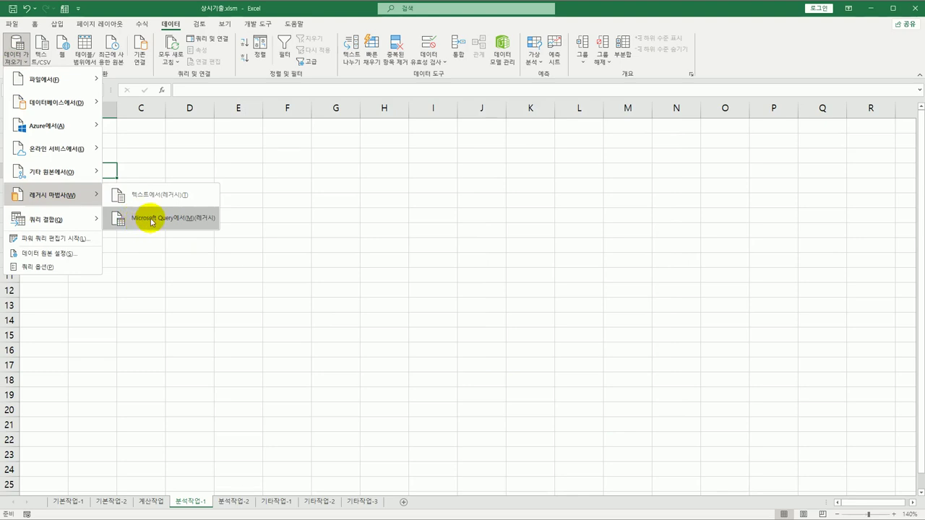
{"action": "mouse_move", "coordinate": [72, 179]}
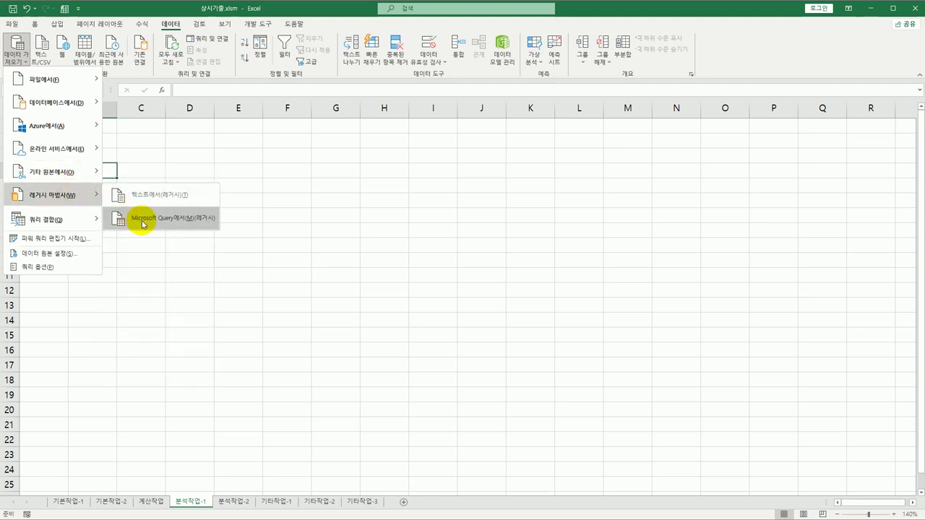
{"action": "left_click", "coordinate": [143, 224]}
{"action": "left_click_drag", "start_coordinate": [614, 201], "coordinate": [368, 176]}
{"action": "left_click", "coordinate": [301, 225]}
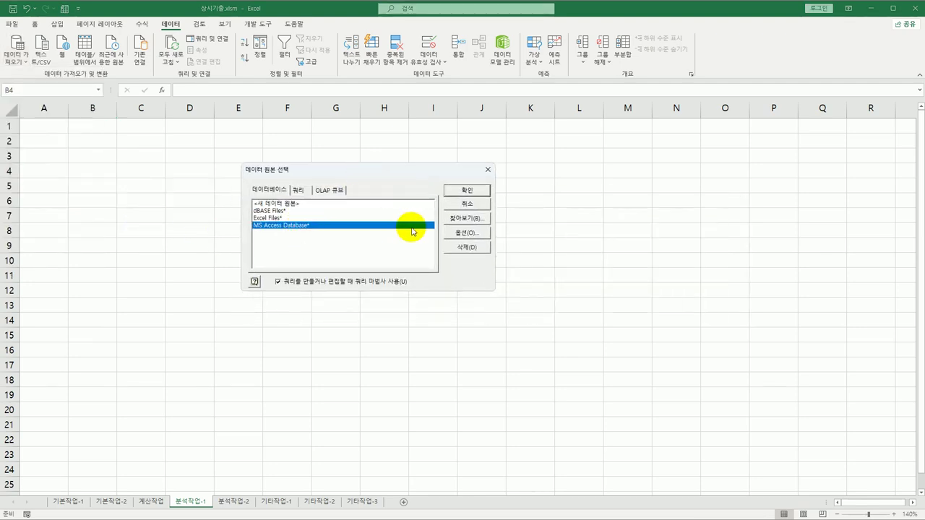
{"action": "left_click", "coordinate": [467, 190]}
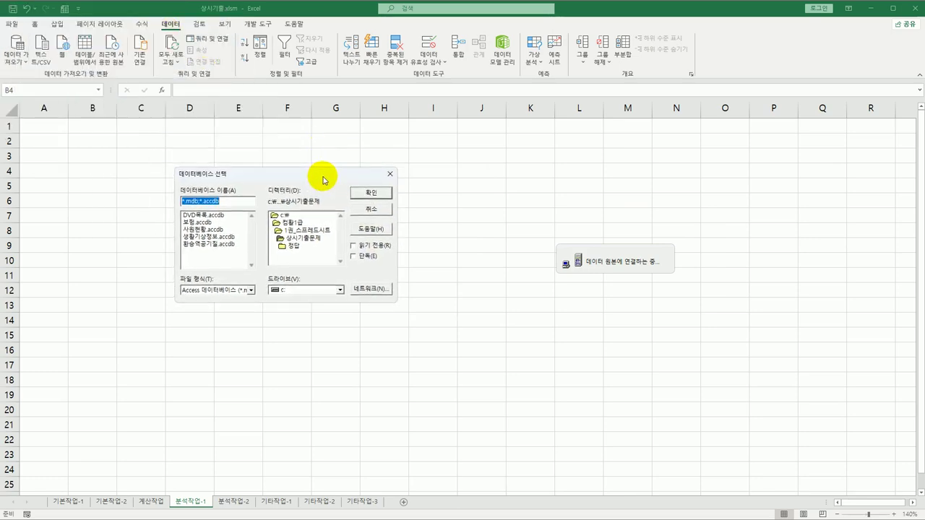
{"action": "left_click", "coordinate": [228, 246]}
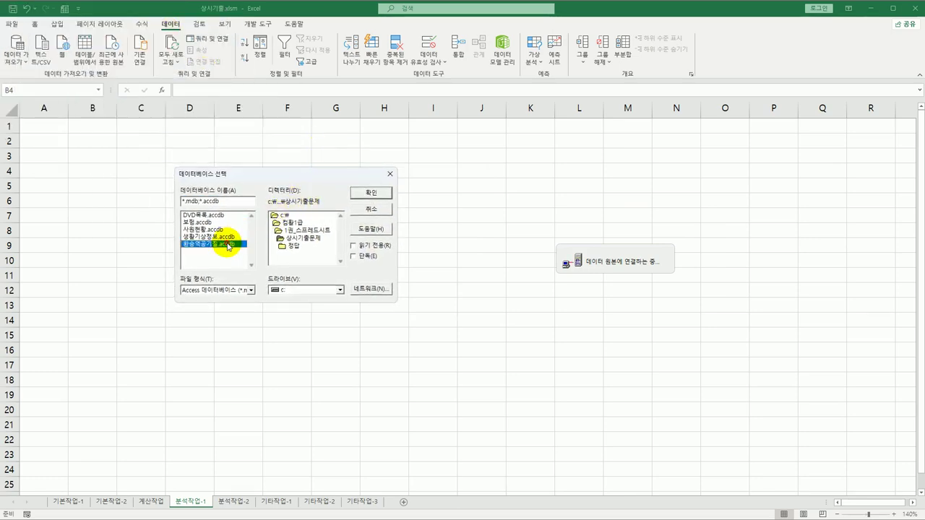
{"action": "left_click", "coordinate": [370, 195]}
- Add the 공기질정보 columns 역, 시간(00~23:00), CO(일산화탄소), CO2(이산화탄소), NO2(이산화질소), SPM(미세먼지) and 날짜 to the query and continue to data filtering
{"action": "left_click_drag", "start_coordinate": [532, 162], "coordinate": [216, 145]}
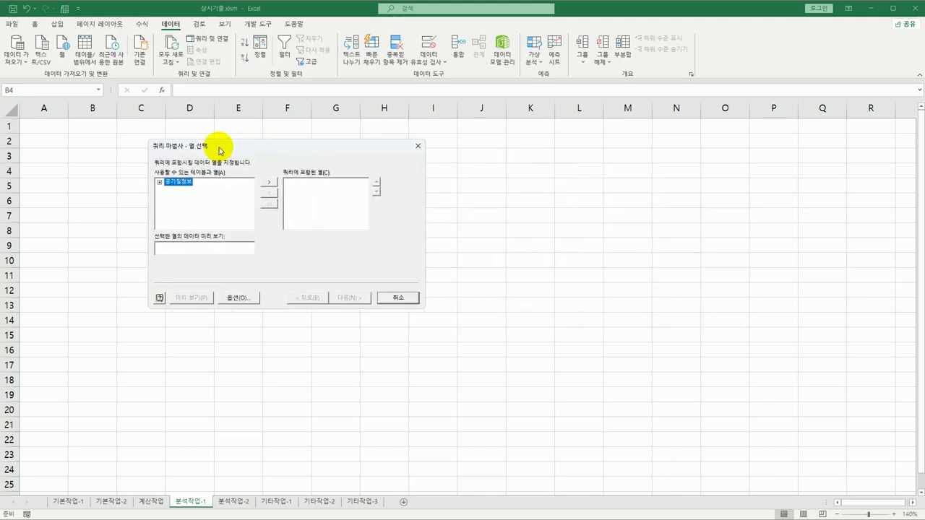
{"action": "double_click", "coordinate": [174, 184]}
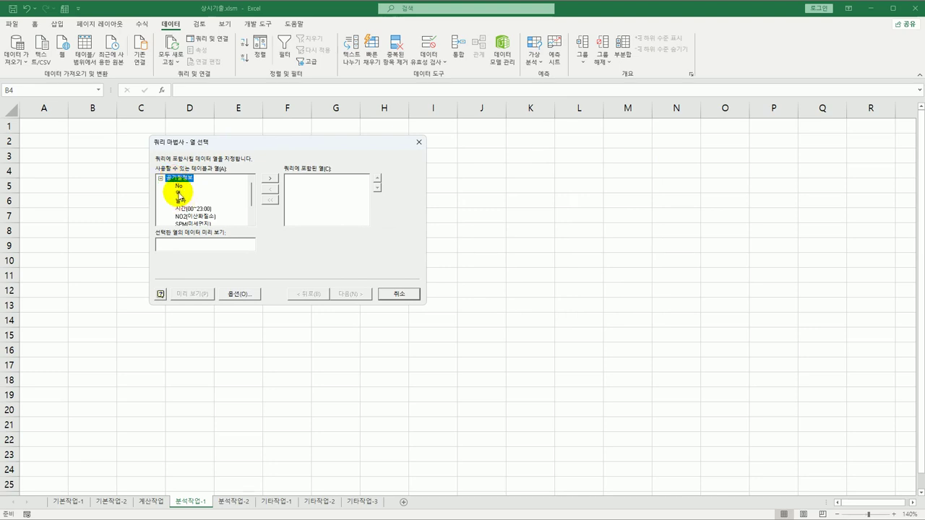
{"action": "double_click", "coordinate": [179, 194]}
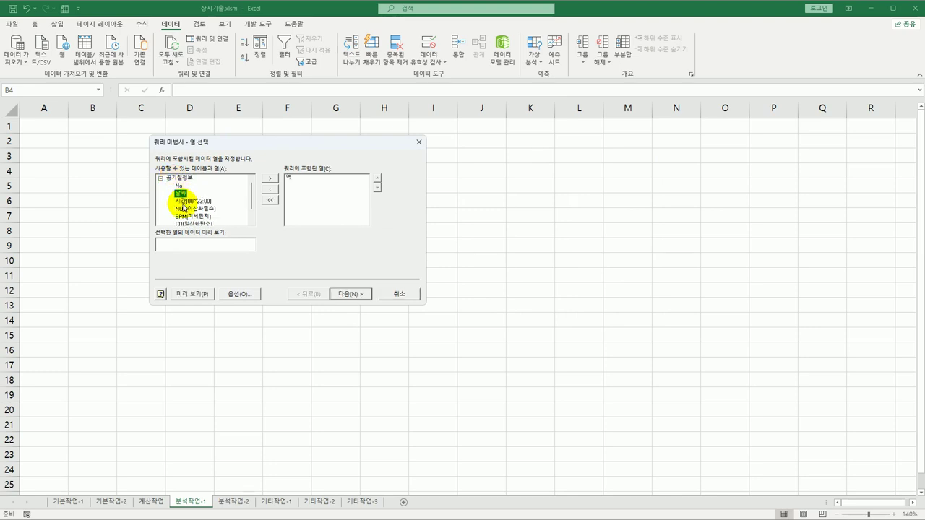
{"action": "double_click", "coordinate": [184, 202]}
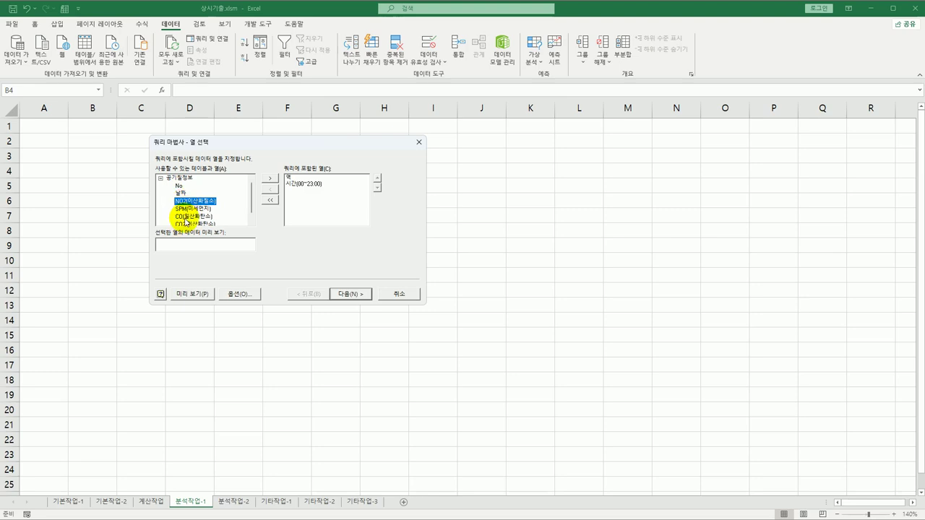
{"action": "double_click", "coordinate": [189, 217]}
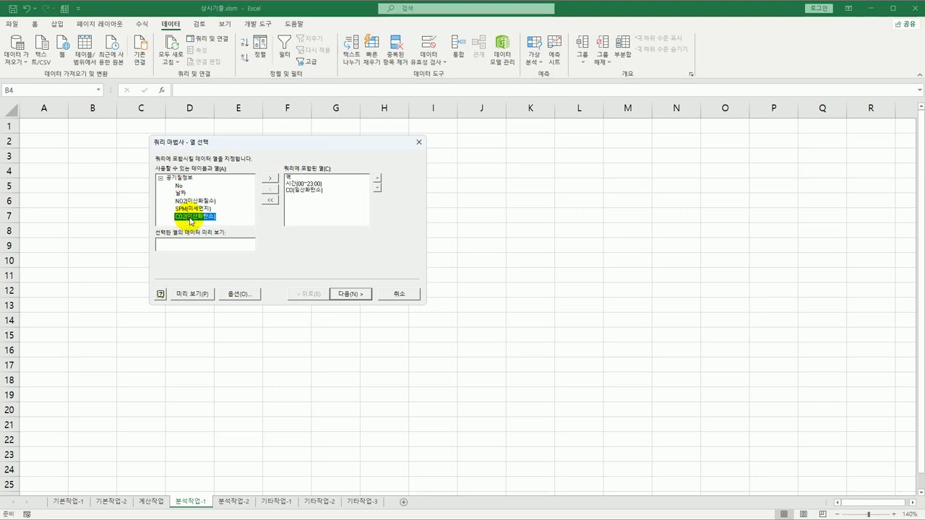
{"action": "double_click", "coordinate": [192, 217]}
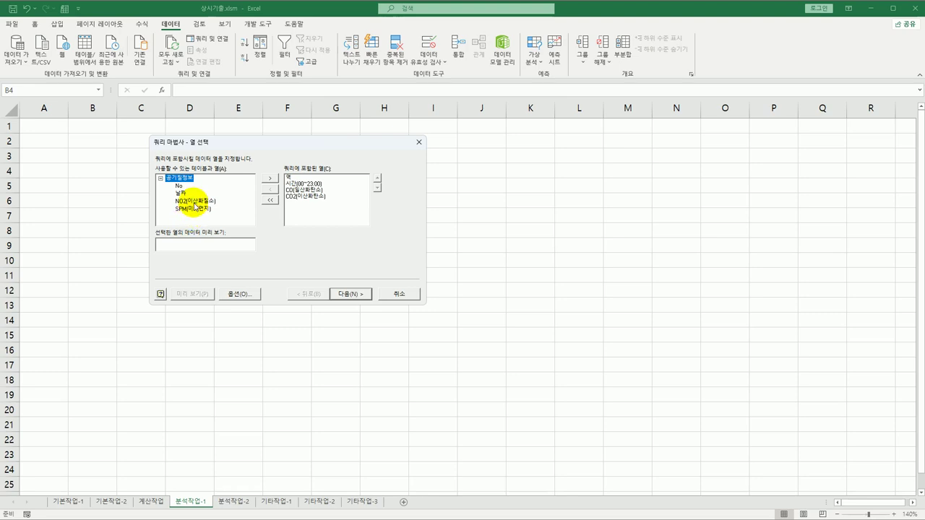
{"action": "left_click", "coordinate": [194, 203]}
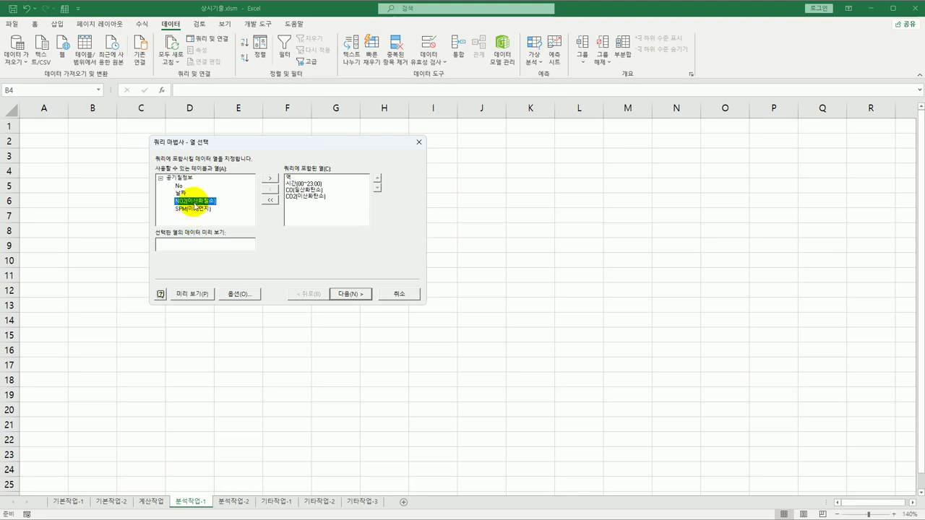
{"action": "double_click", "coordinate": [194, 204]}
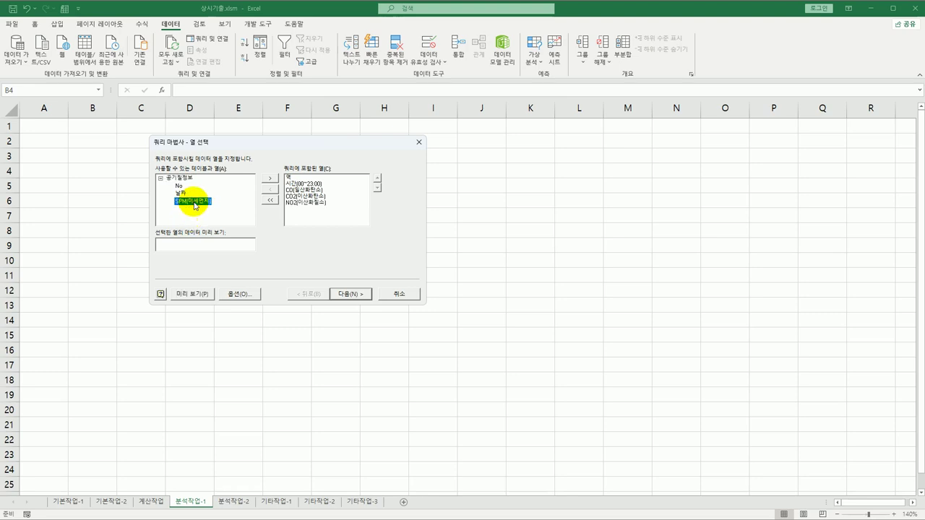
{"action": "double_click", "coordinate": [194, 203]}
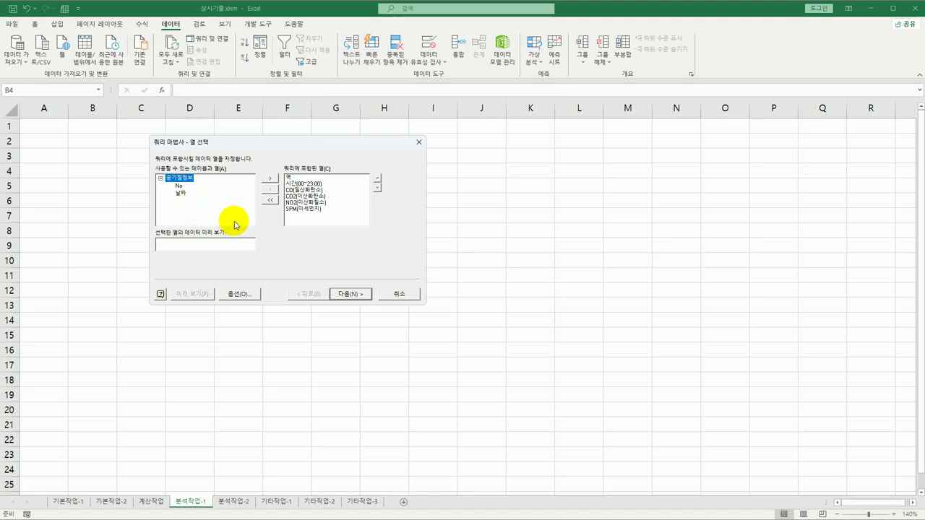
{"action": "double_click", "coordinate": [182, 193]}
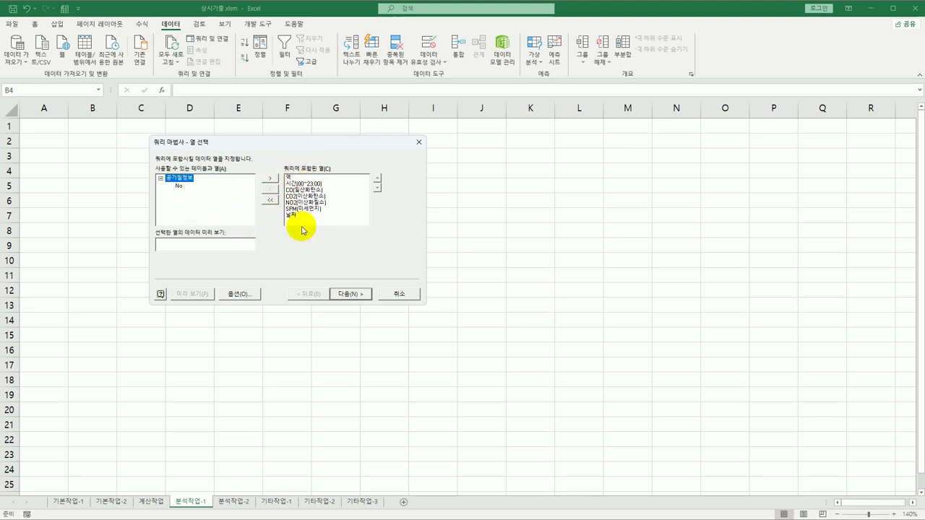
{"action": "left_click", "coordinate": [344, 296]}
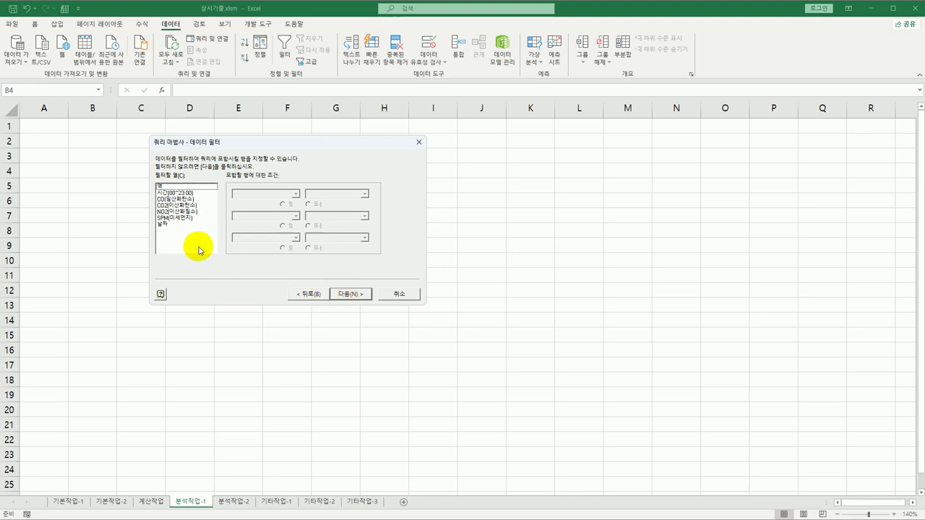
- Filter the query on 날짜 with >= 2025-1-1 and <= 2025-1-10, and continue to the sort order
{"action": "left_click", "coordinate": [174, 226]}
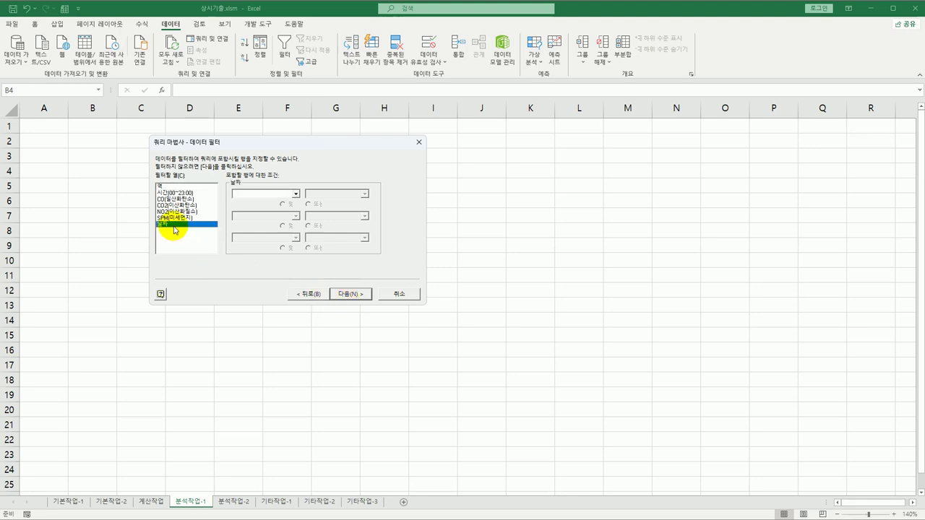
{"action": "left_click", "coordinate": [268, 194]}
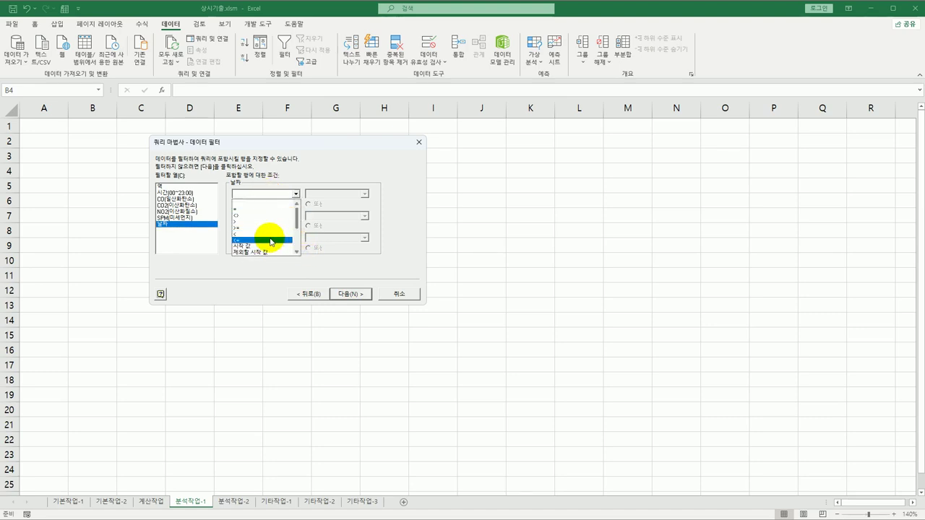
{"action": "left_click", "coordinate": [265, 227]}
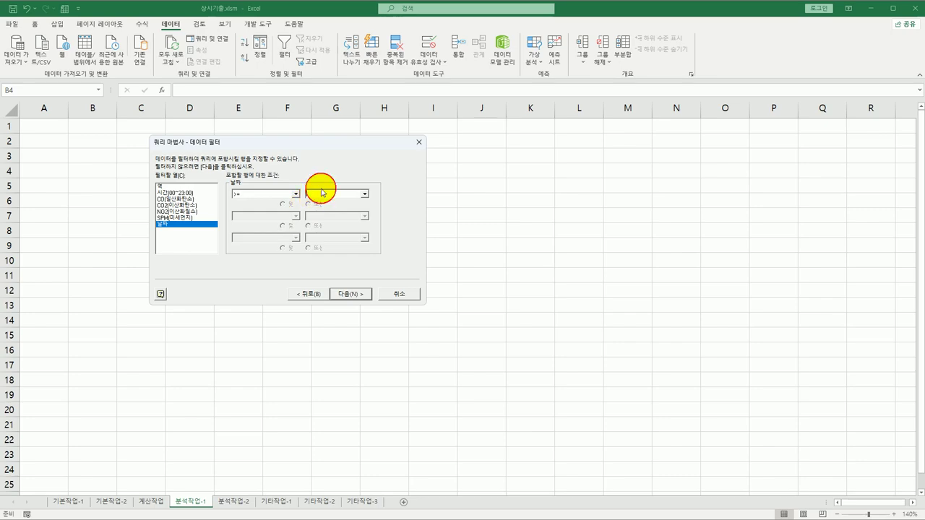
{"action": "left_click_drag", "start_coordinate": [292, 141], "coordinate": [258, 129]}
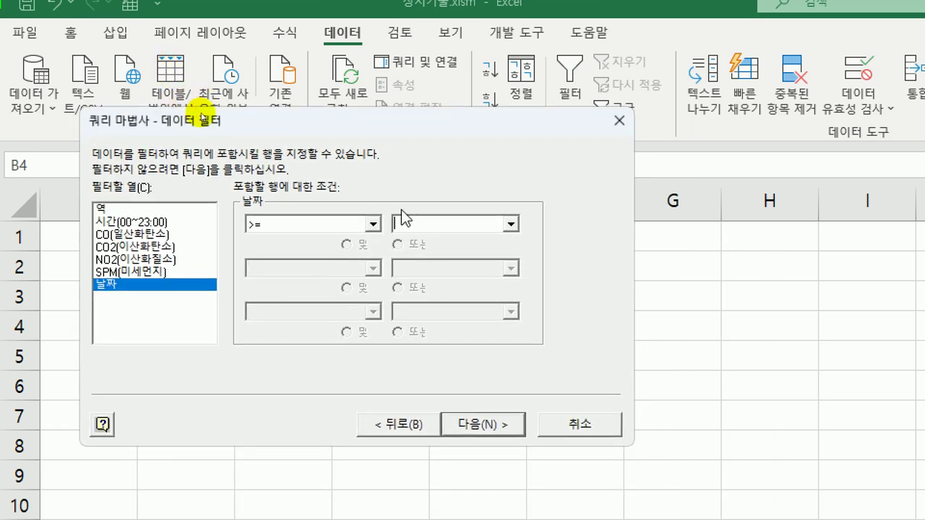
{"action": "type", "text": "2025-1-1"}
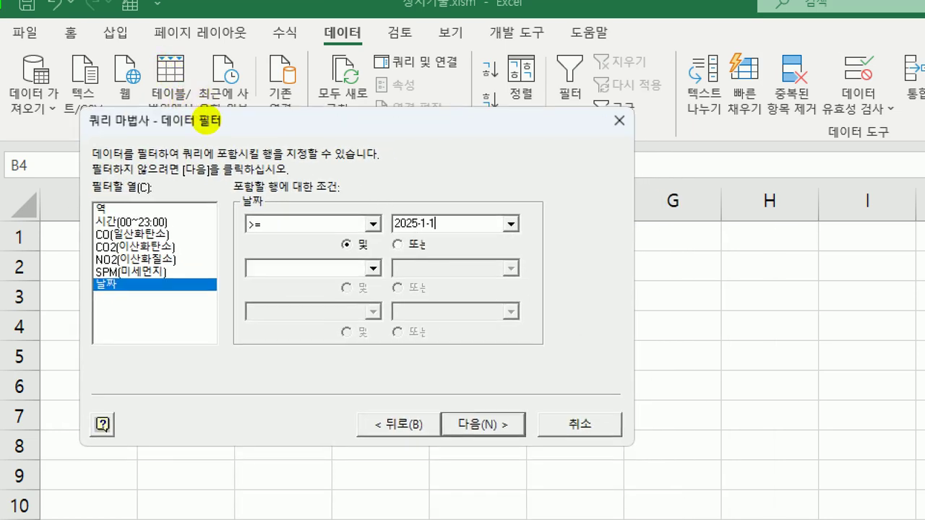
{"action": "left_click", "coordinate": [374, 269]}
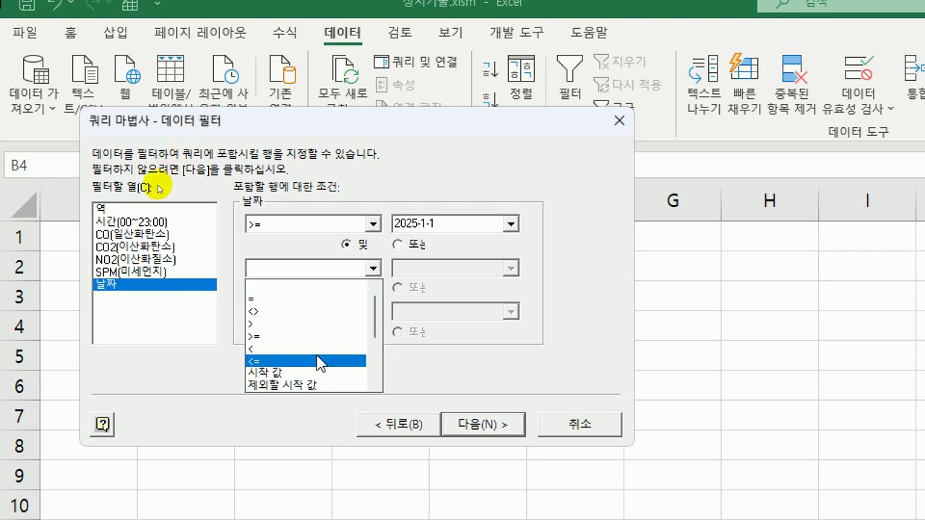
{"action": "left_click", "coordinate": [317, 359]}
{"action": "key", "text": "Tab"}
{"action": "type", "text": "2"}
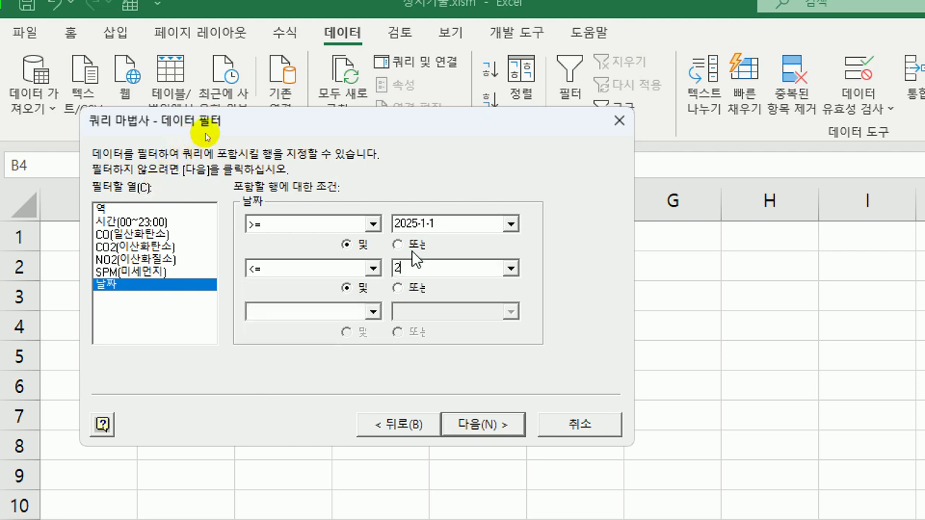
{"action": "type", "text": "025-1-10"}
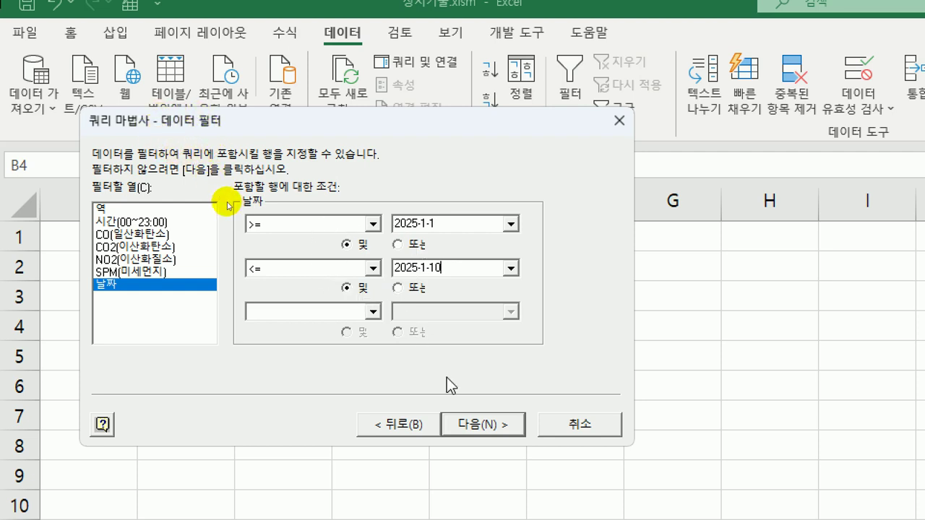
{"action": "left_click", "coordinate": [476, 427]}
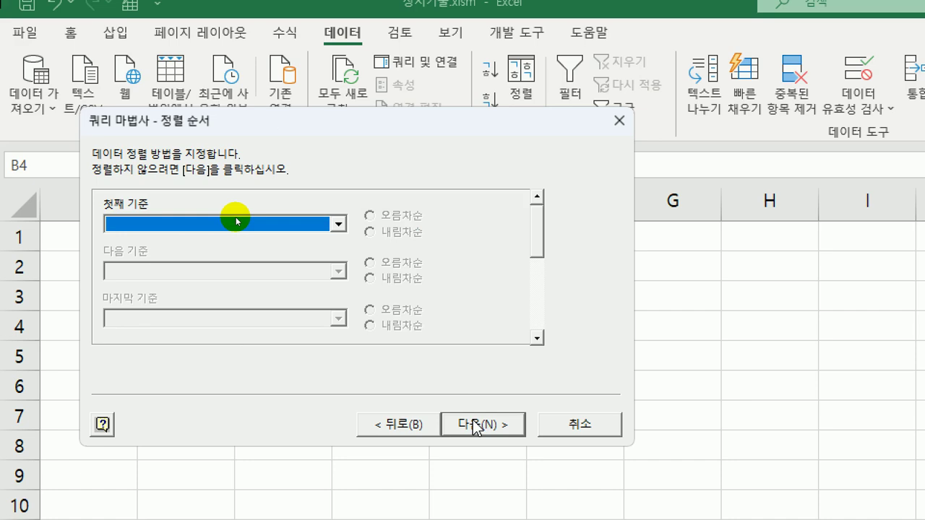
- Finish the query without sorting, returning the data to Excel as a PivotTable report at cell B4 of 분석작업-1
{"action": "left_click", "coordinate": [476, 427]}
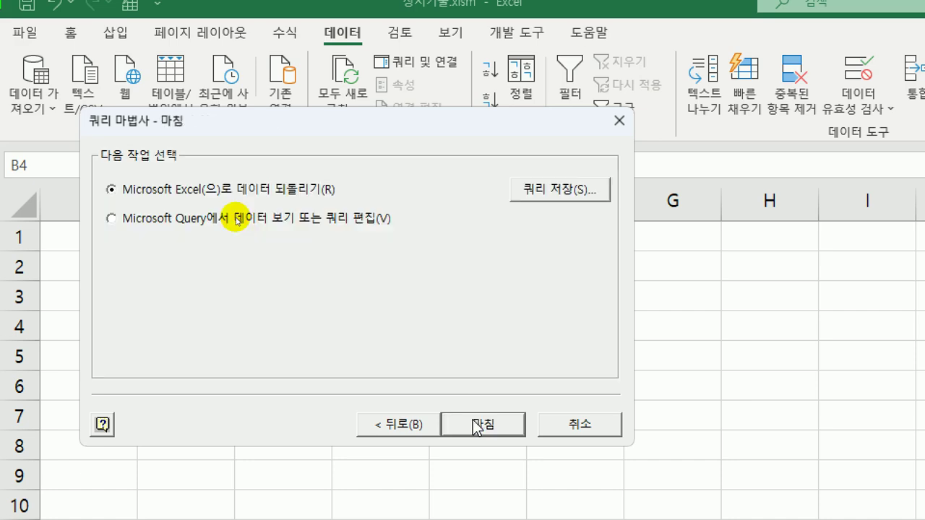
{"action": "left_click", "coordinate": [473, 424]}
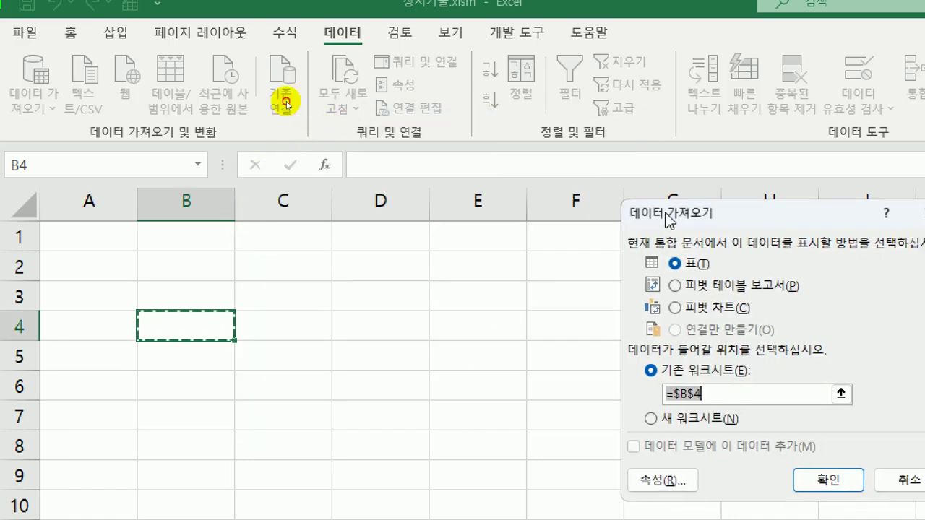
{"action": "left_click_drag", "start_coordinate": [634, 214], "coordinate": [319, 73]}
{"action": "left_click", "coordinate": [334, 140]}
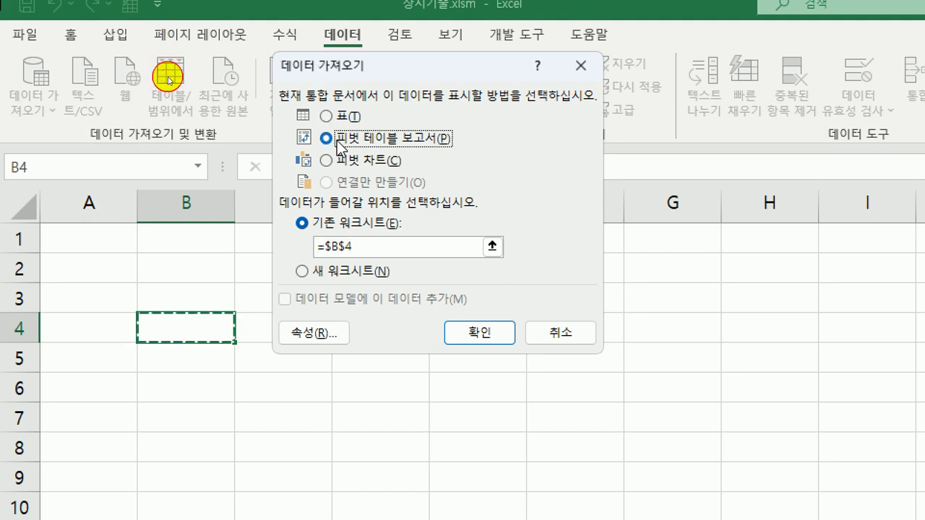
{"action": "left_click", "coordinate": [194, 329]}
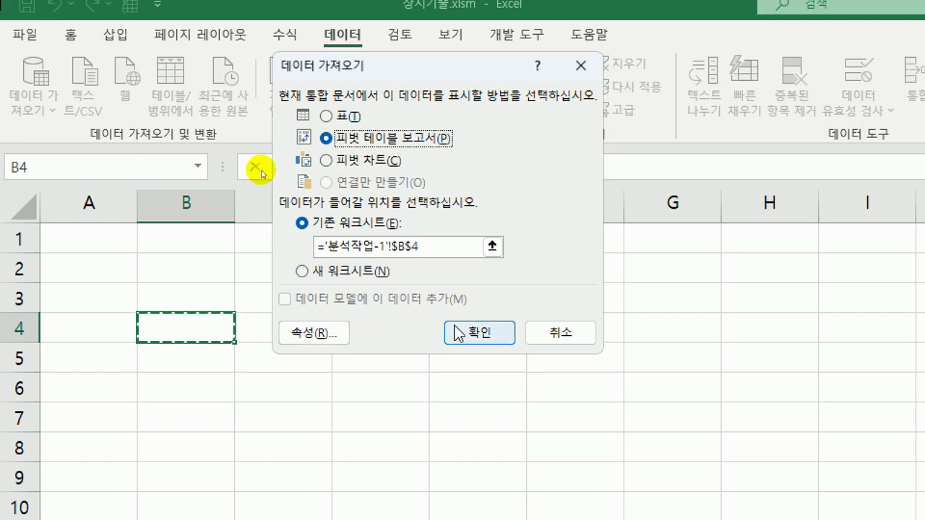
{"action": "left_click", "coordinate": [480, 334]}
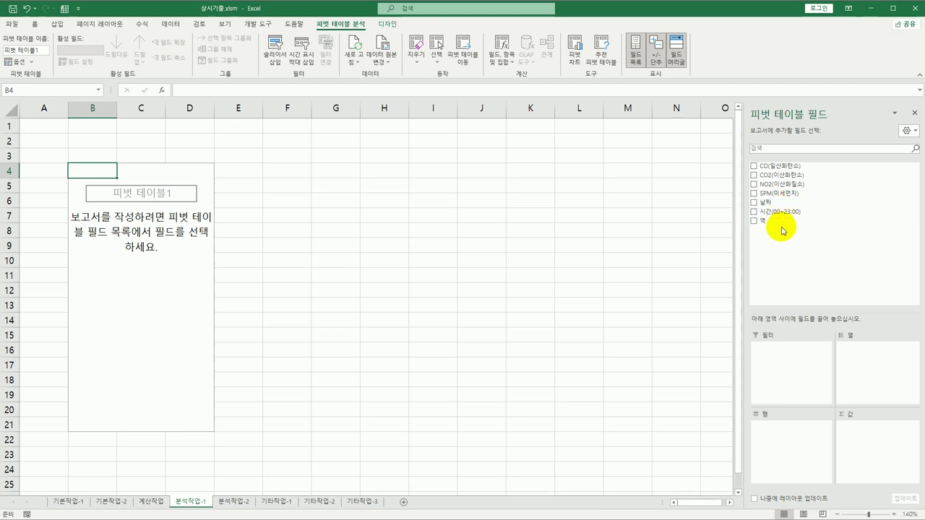
- Place 역 and 시간(00~23:00) in the PivotTable rows, and CO(일산화탄소), CO2(이산화탄소), NO2(이산화질소) and SPM(미세먼지) in the values
{"action": "left_click_drag", "start_coordinate": [781, 227], "coordinate": [793, 441]}
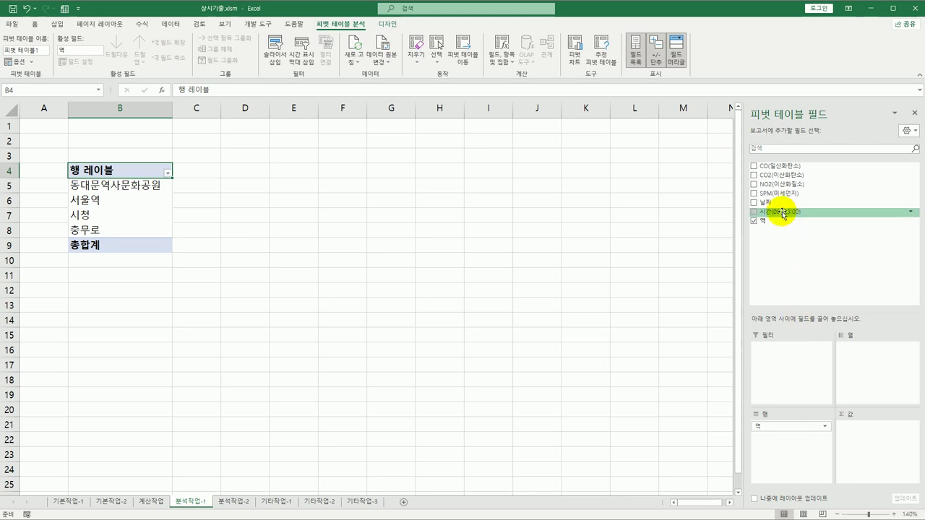
{"action": "left_click_drag", "start_coordinate": [785, 213], "coordinate": [786, 449]}
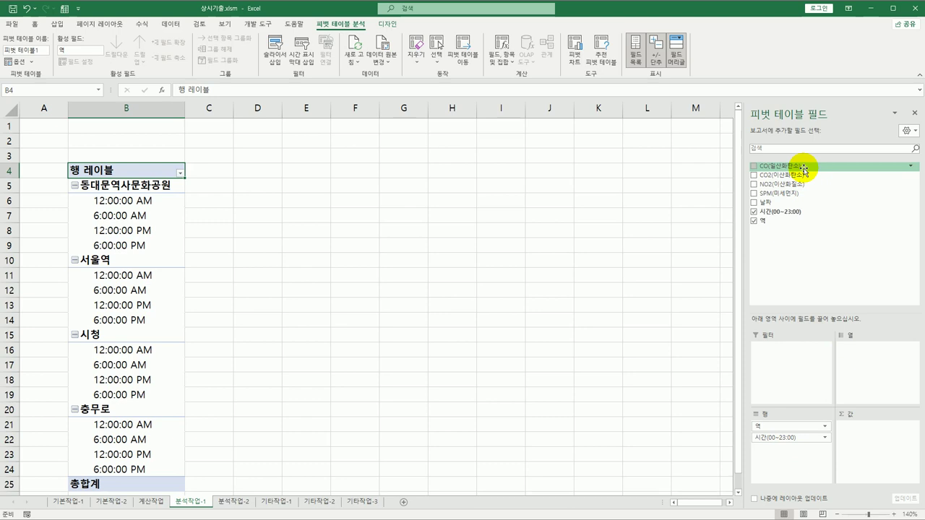
{"action": "left_click_drag", "start_coordinate": [803, 169], "coordinate": [853, 439]}
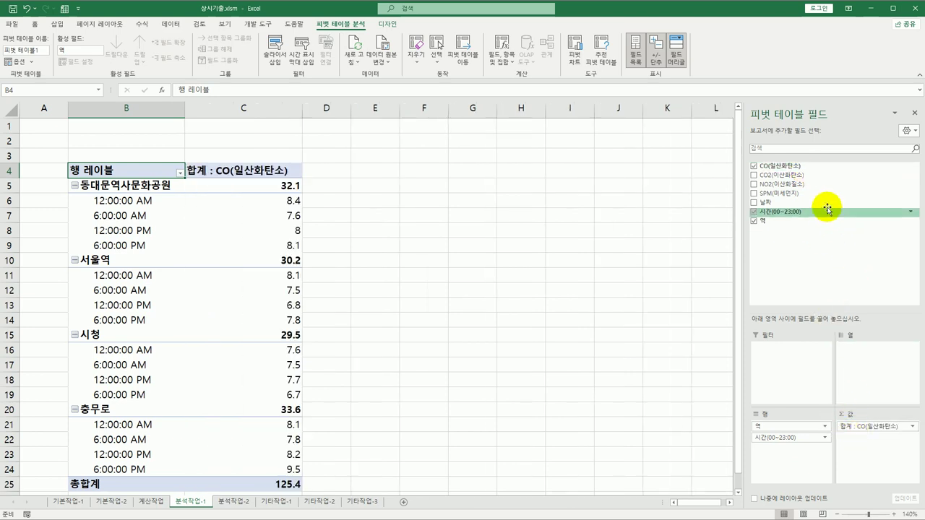
{"action": "left_click_drag", "start_coordinate": [812, 176], "coordinate": [866, 438]}
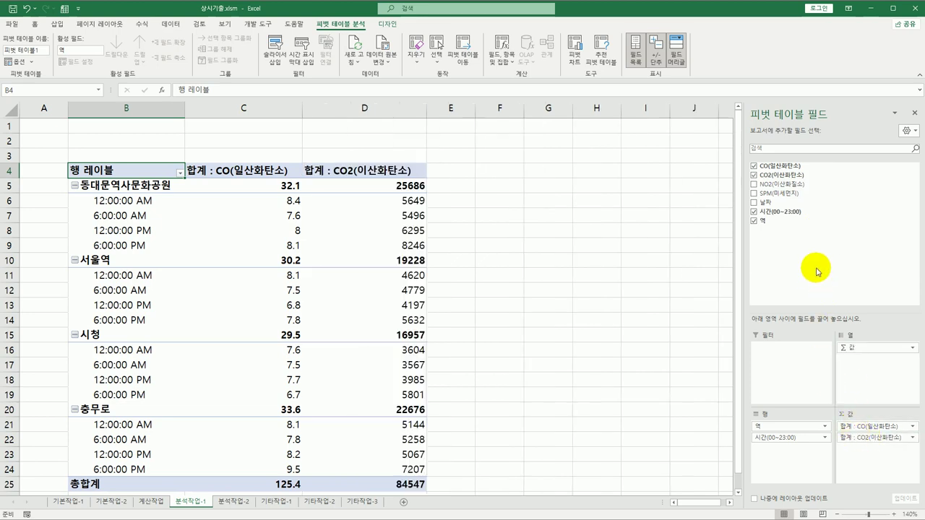
{"action": "left_click_drag", "start_coordinate": [817, 185], "coordinate": [862, 458]}
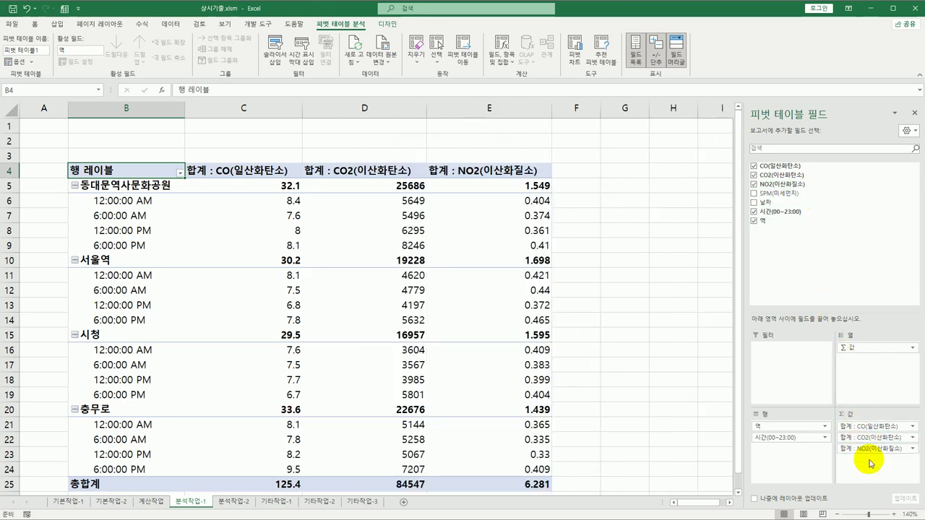
{"action": "left_click_drag", "start_coordinate": [816, 194], "coordinate": [867, 464]}
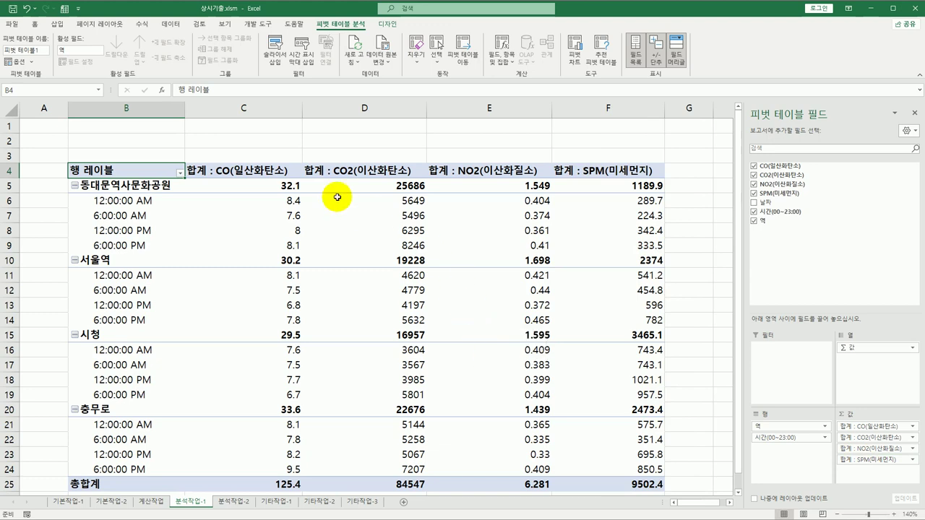
- Set the PivotTable's report layout to compact form (압축 형식으로 표시)
{"action": "left_click", "coordinate": [387, 27]}
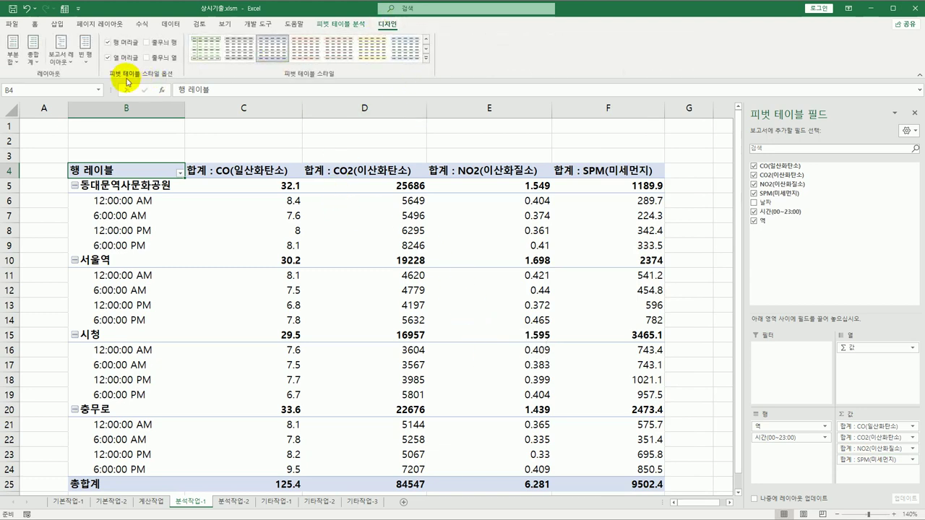
{"action": "left_click", "coordinate": [61, 52]}
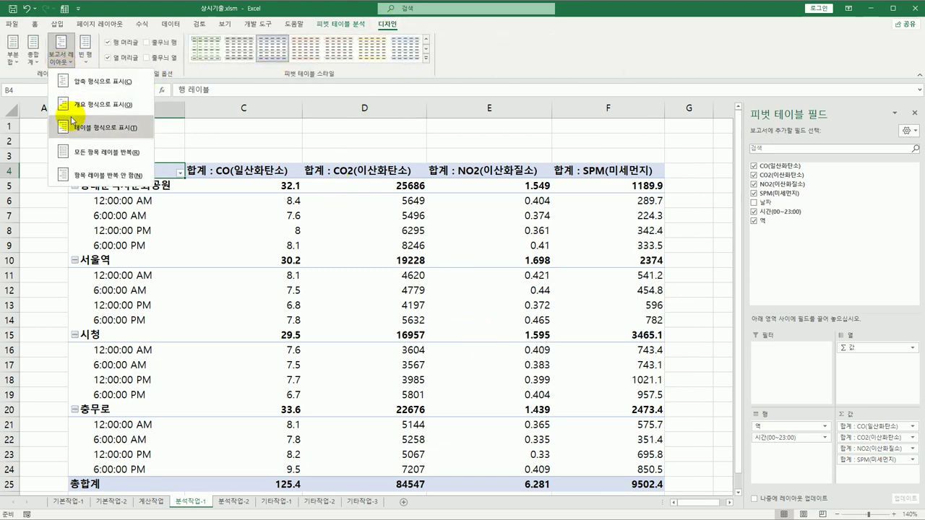
{"action": "left_click", "coordinate": [99, 84]}
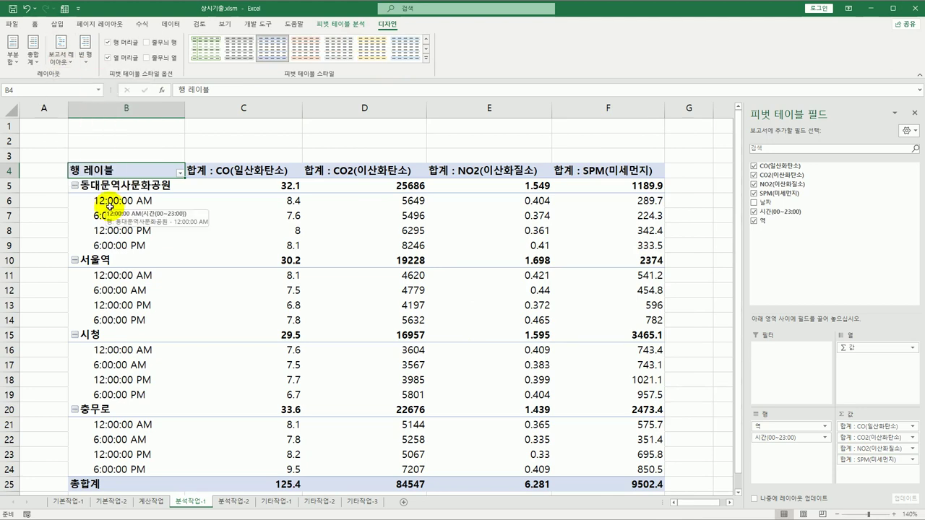
- Summarize the CO(일산화탄소) value field by average (평균) and format it as a number with 2 decimal places
{"action": "left_click", "coordinate": [228, 172]}
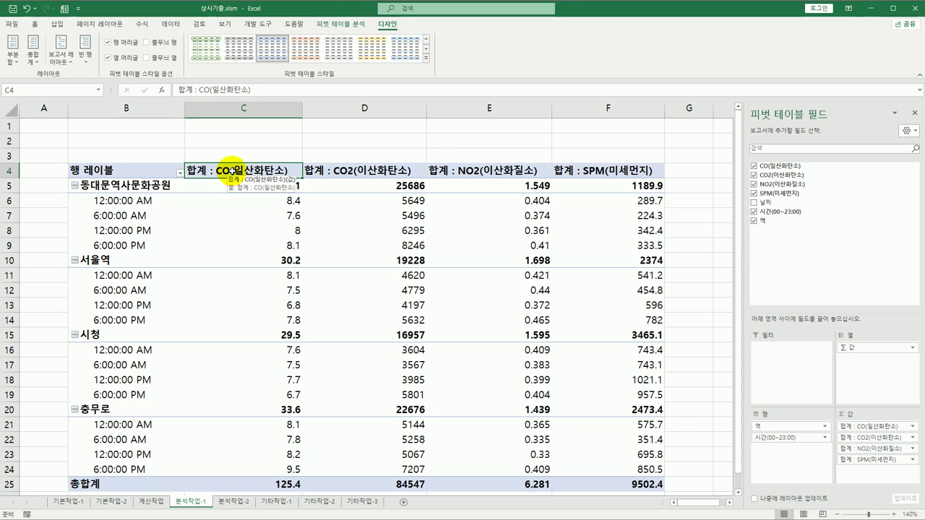
{"action": "double_click", "coordinate": [231, 171]}
{"action": "left_click", "coordinate": [130, 178]}
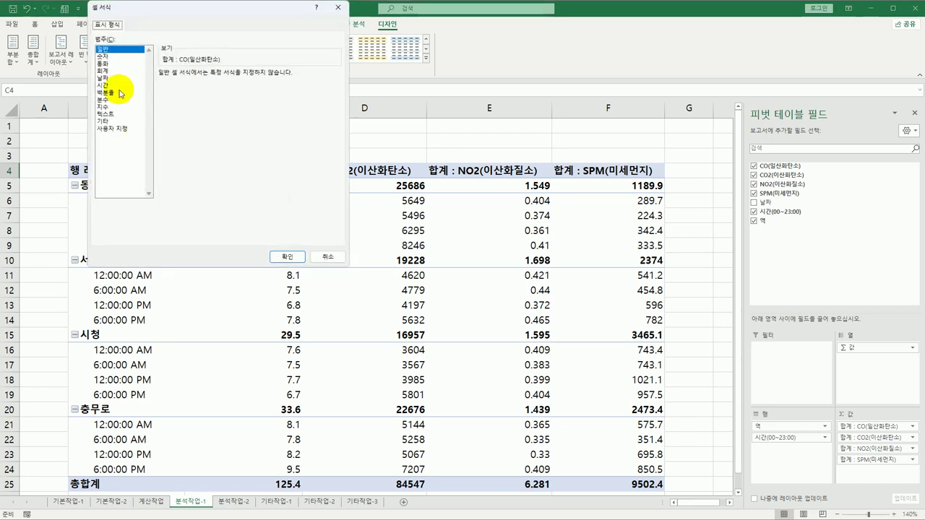
{"action": "left_click", "coordinate": [102, 56]}
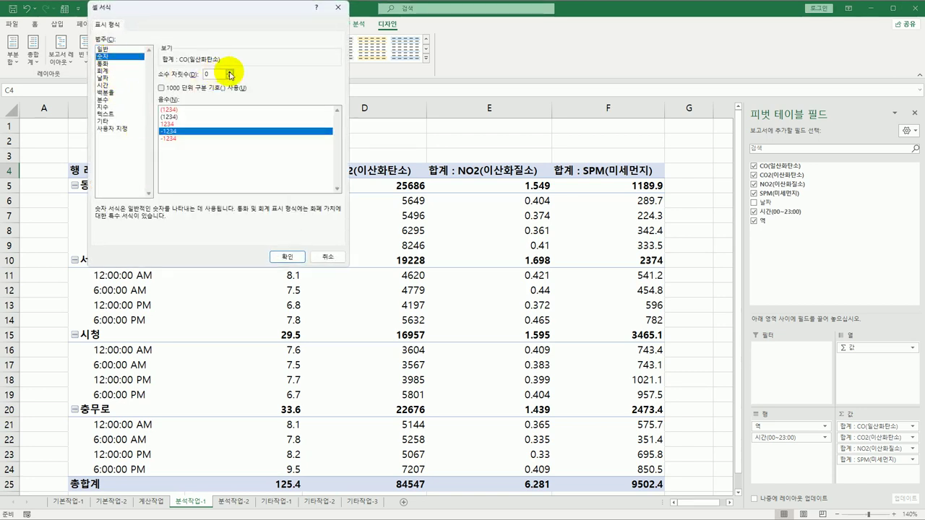
{"action": "left_click", "coordinate": [230, 73]}
{"action": "left_click", "coordinate": [230, 73]}
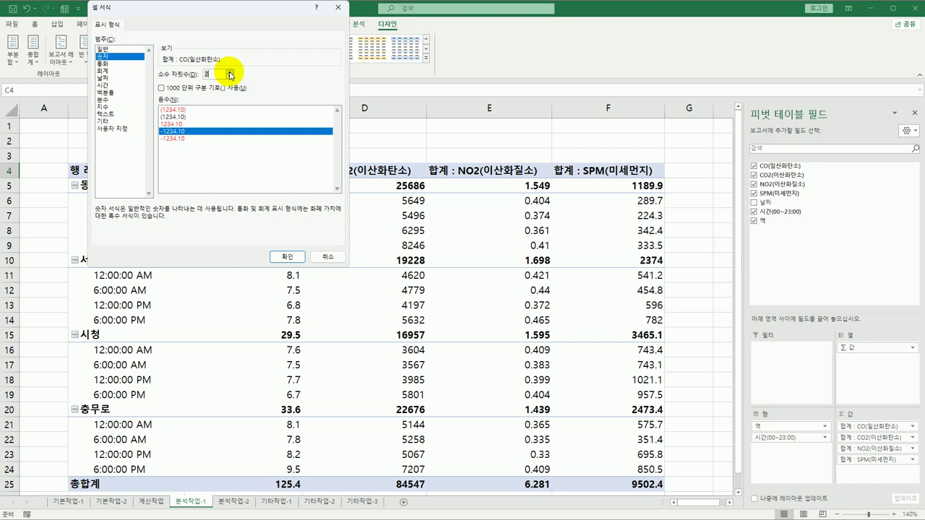
{"action": "left_click", "coordinate": [280, 257]}
{"action": "left_click", "coordinate": [142, 133]}
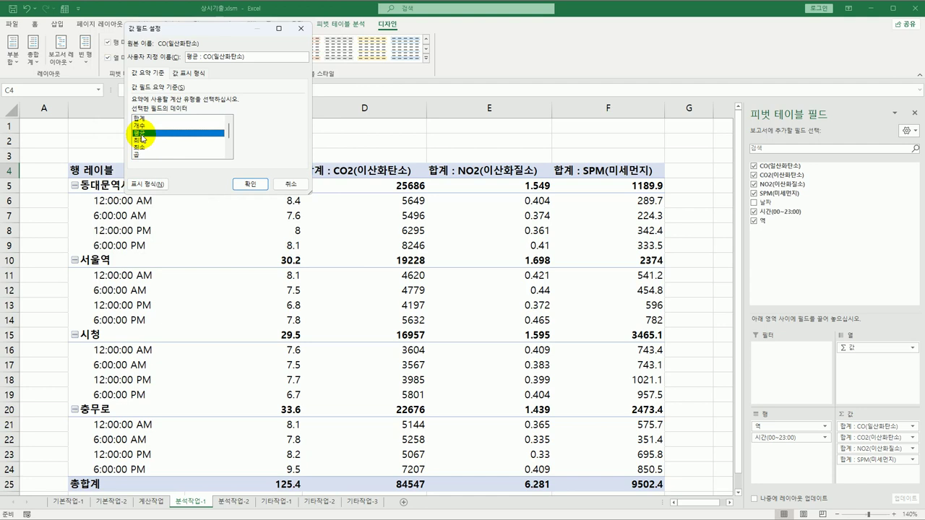
{"action": "left_click", "coordinate": [248, 184]}
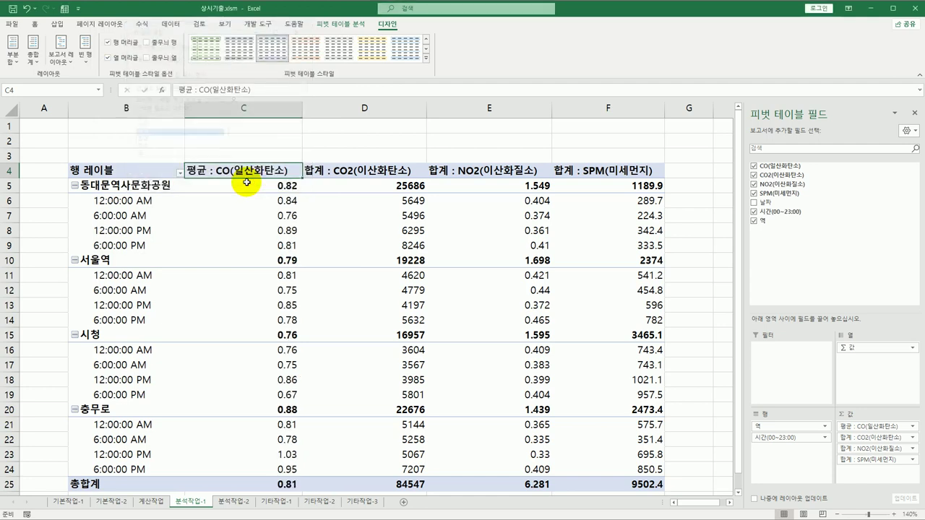
- Summarize the CO2(이산화탄소) value field by average (평균) and format it as a number with 2 decimal places
{"action": "left_click", "coordinate": [323, 170]}
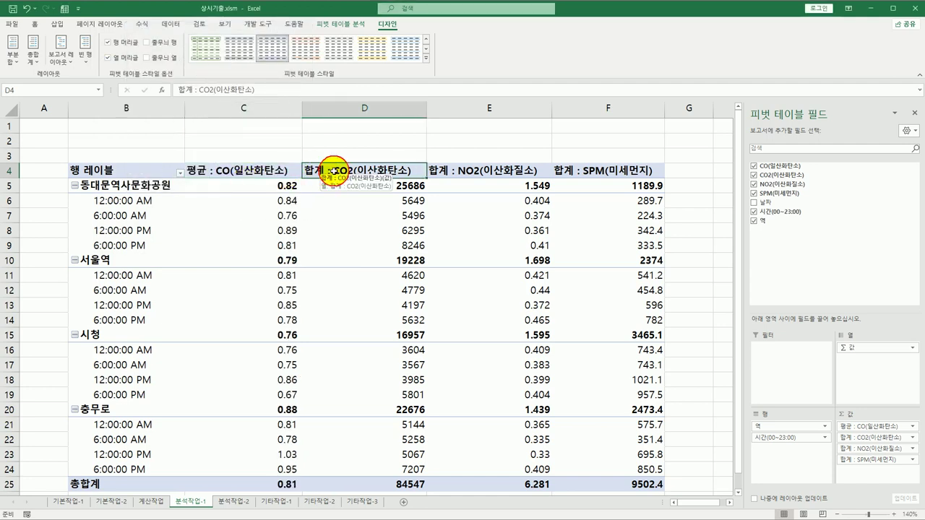
{"action": "double_click", "coordinate": [359, 168]}
{"action": "left_click", "coordinate": [142, 133]}
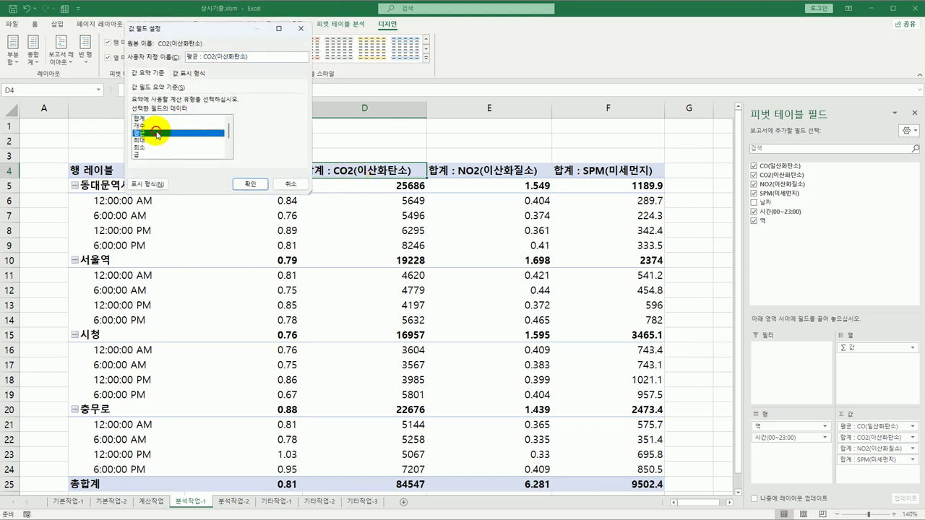
{"action": "left_click", "coordinate": [140, 185]}
{"action": "left_click", "coordinate": [112, 55]}
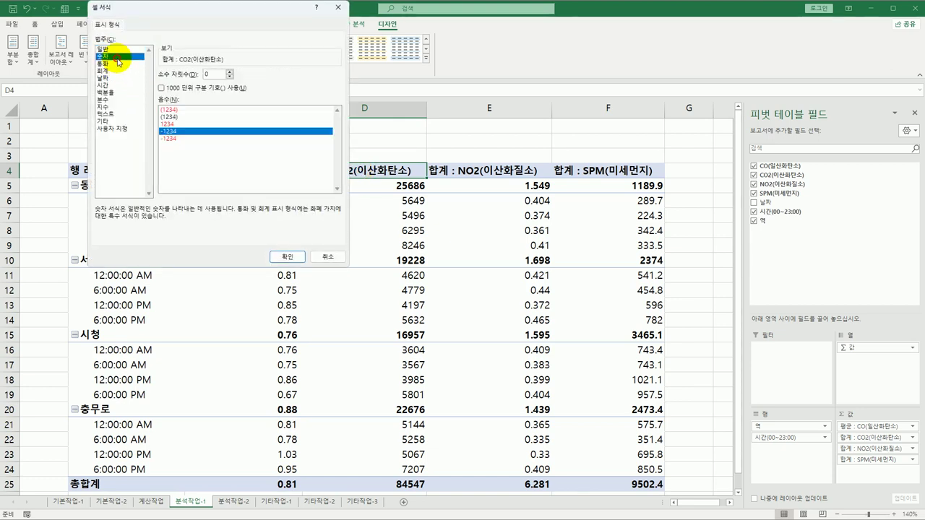
{"action": "double_click", "coordinate": [227, 76]}
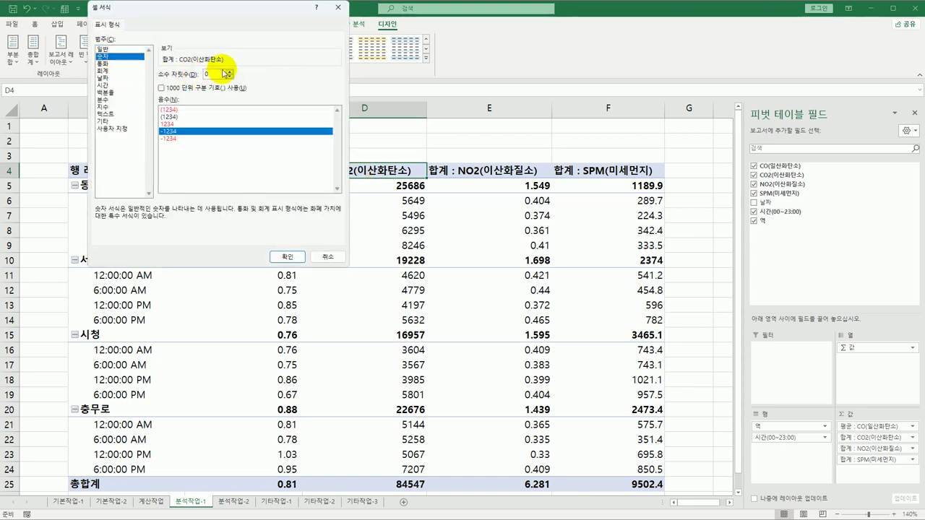
{"action": "left_click", "coordinate": [287, 257]}
{"action": "left_click", "coordinate": [250, 184]}
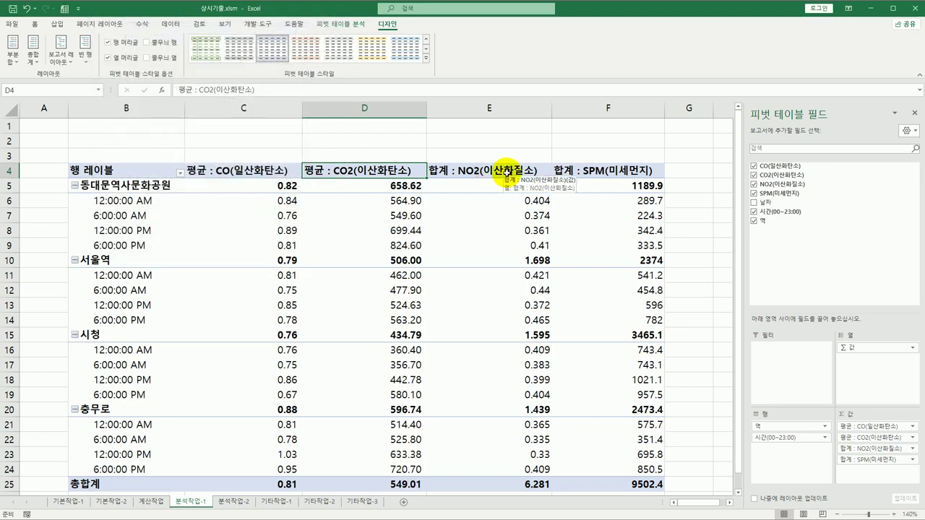
- Summarize the NO2(이산화질소) value field by average (평균) and format it as a number with 2 decimal places
{"action": "left_click", "coordinate": [508, 174]}
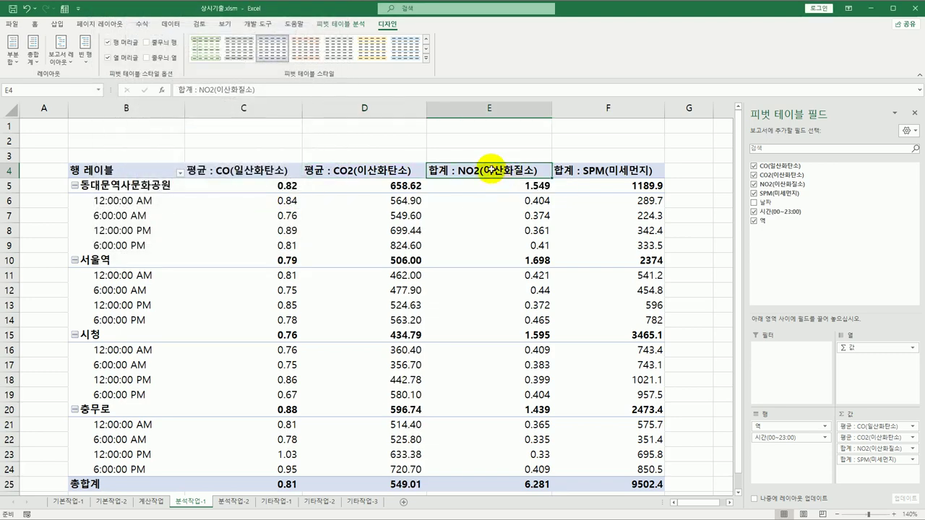
{"action": "double_click", "coordinate": [490, 171]}
{"action": "left_click", "coordinate": [145, 133]}
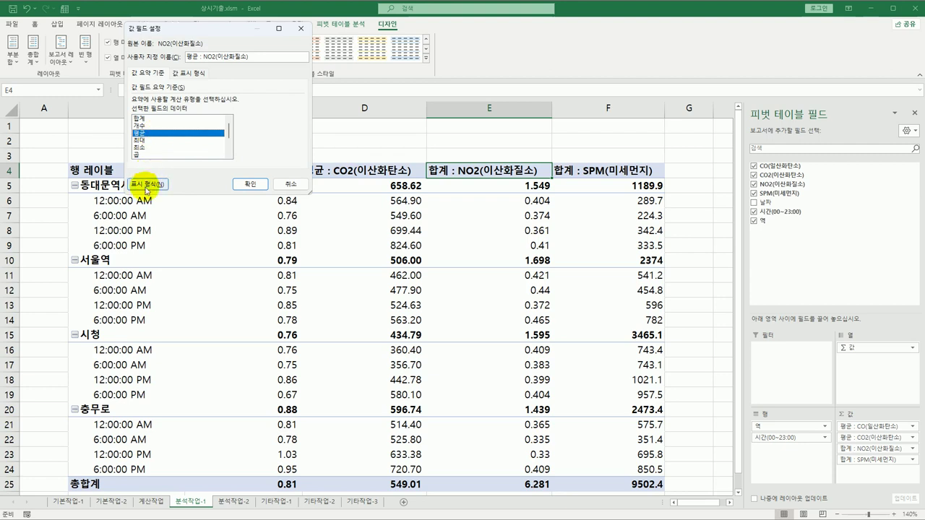
{"action": "left_click", "coordinate": [146, 185]}
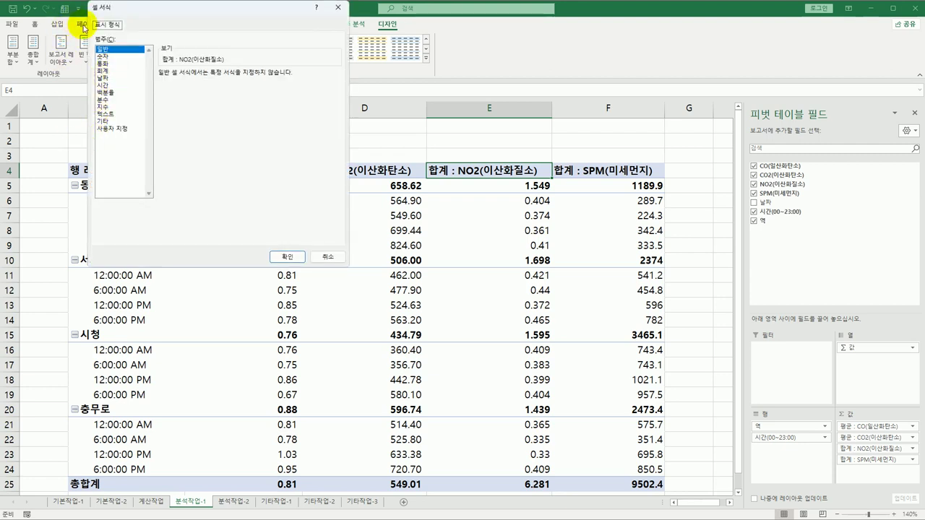
{"action": "left_click", "coordinate": [103, 56]}
{"action": "left_click", "coordinate": [231, 75]}
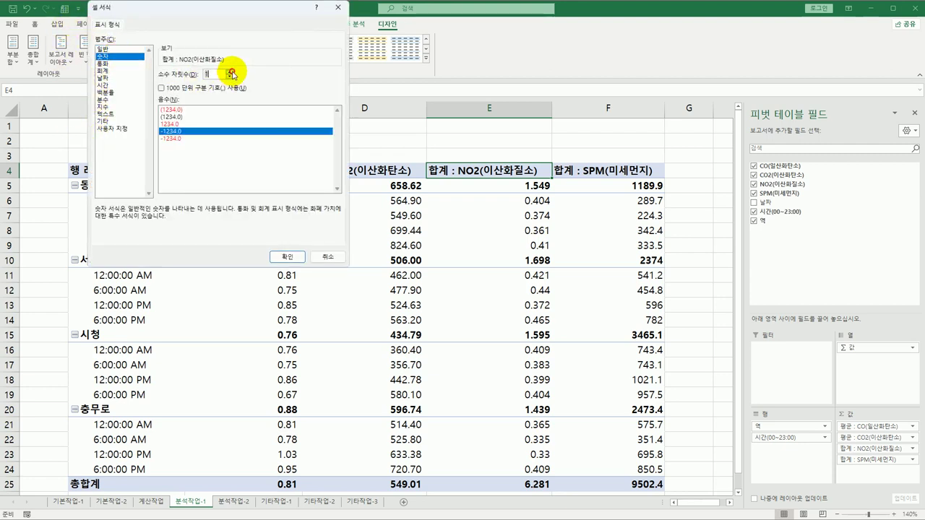
{"action": "left_click", "coordinate": [287, 256]}
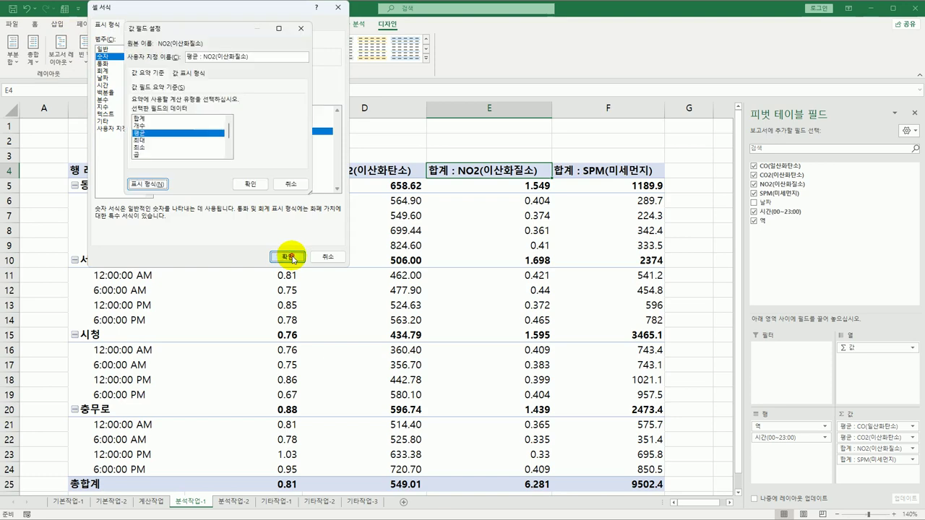
{"action": "left_click", "coordinate": [252, 185]}
- Summarize the SPM(미세먼지) value field by average (평균) and format it as a number with 2 decimal places
{"action": "double_click", "coordinate": [587, 171]}
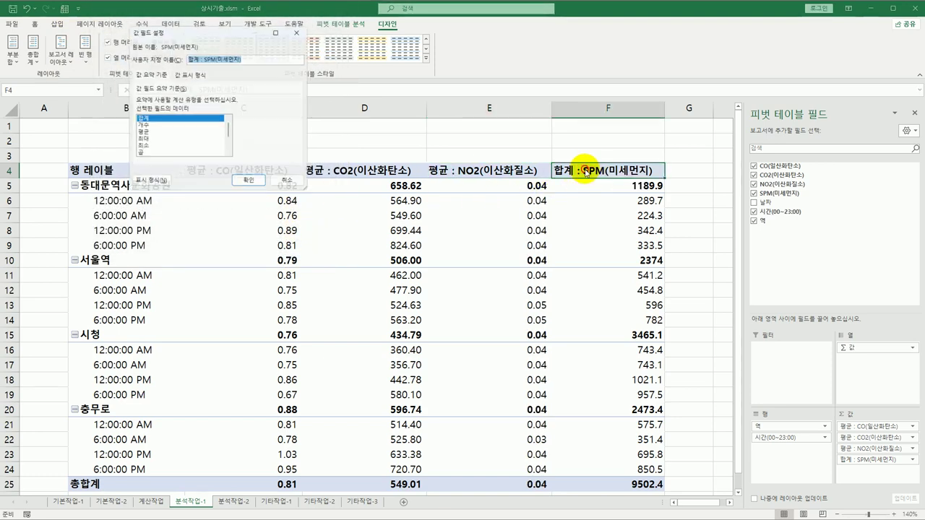
{"action": "left_click", "coordinate": [145, 132]}
{"action": "left_click", "coordinate": [151, 180]}
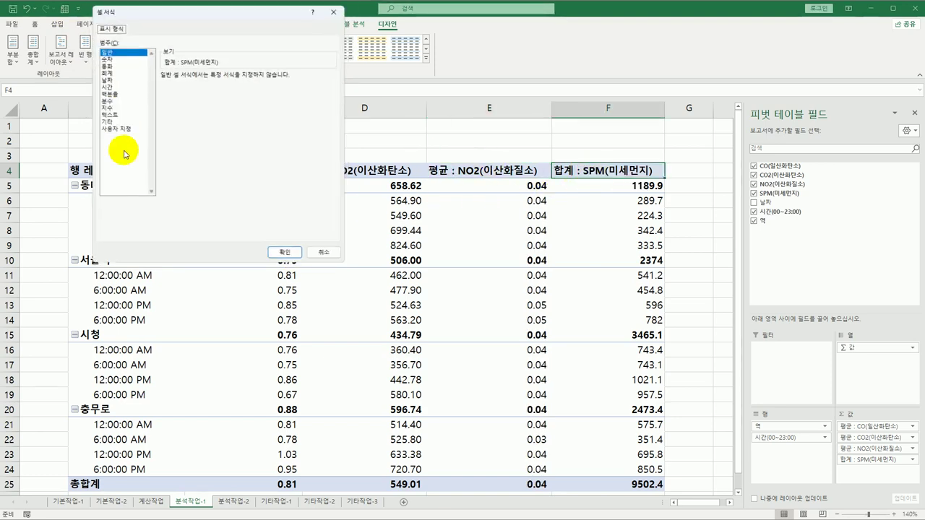
{"action": "left_click", "coordinate": [104, 55]}
{"action": "left_click", "coordinate": [230, 76]}
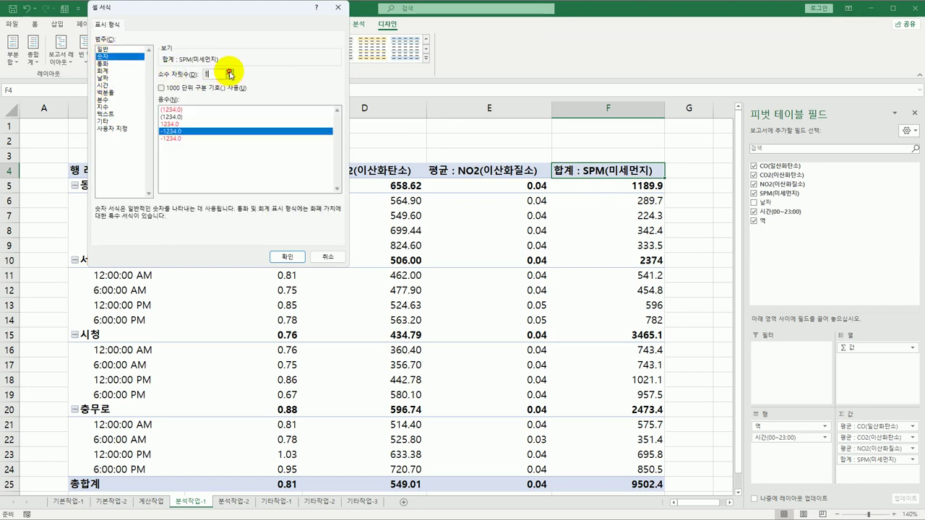
{"action": "left_click", "coordinate": [287, 256]}
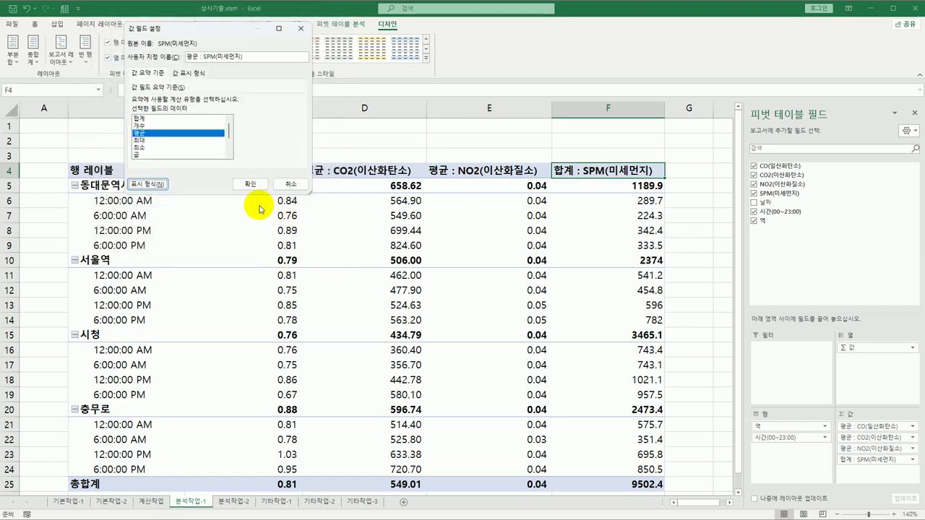
{"action": "left_click", "coordinate": [249, 184]}
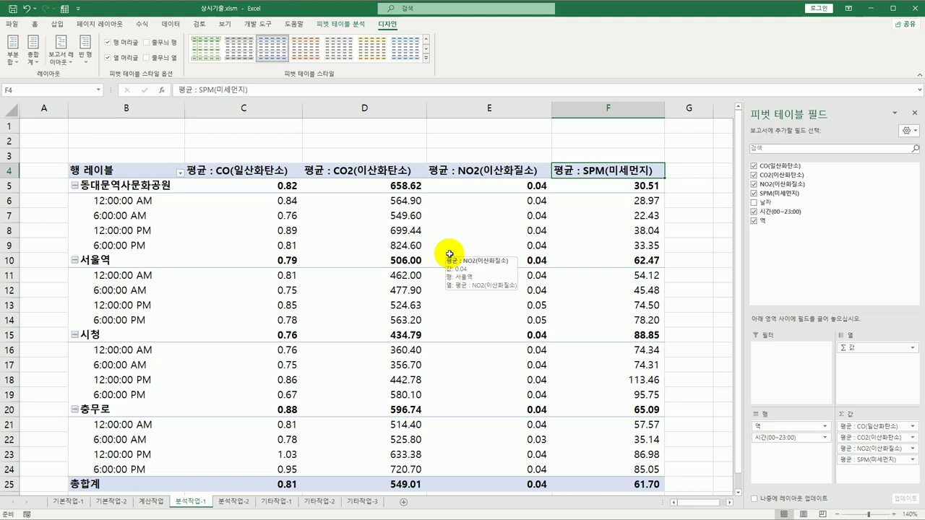
- Set the display format of the 시간(00~23:00) row field to the time (시간) format 13:30
{"action": "left_click", "coordinate": [141, 205]}
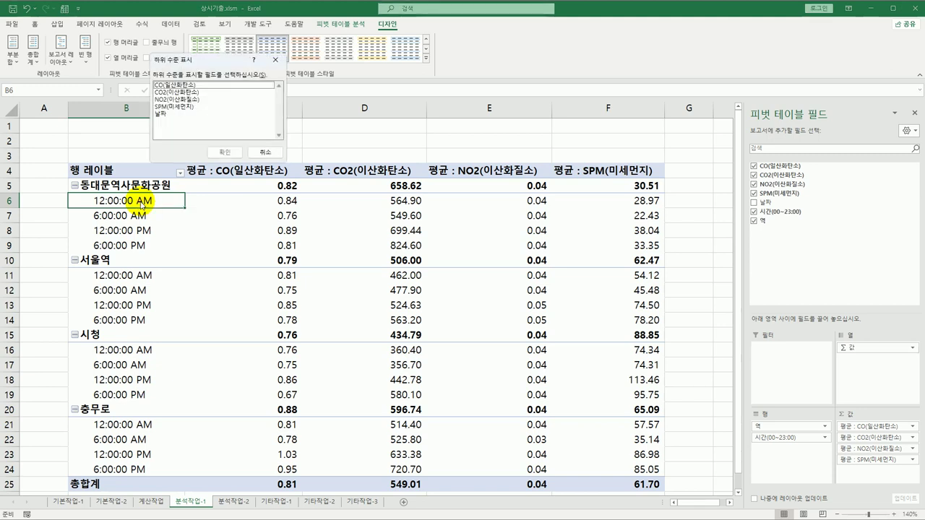
{"action": "right_click", "coordinate": [136, 202]}
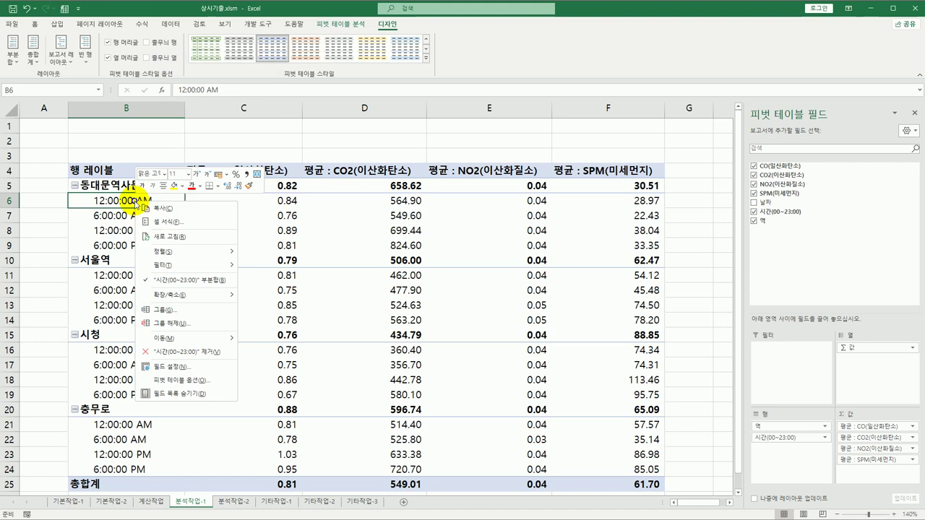
{"action": "left_click", "coordinate": [187, 368]}
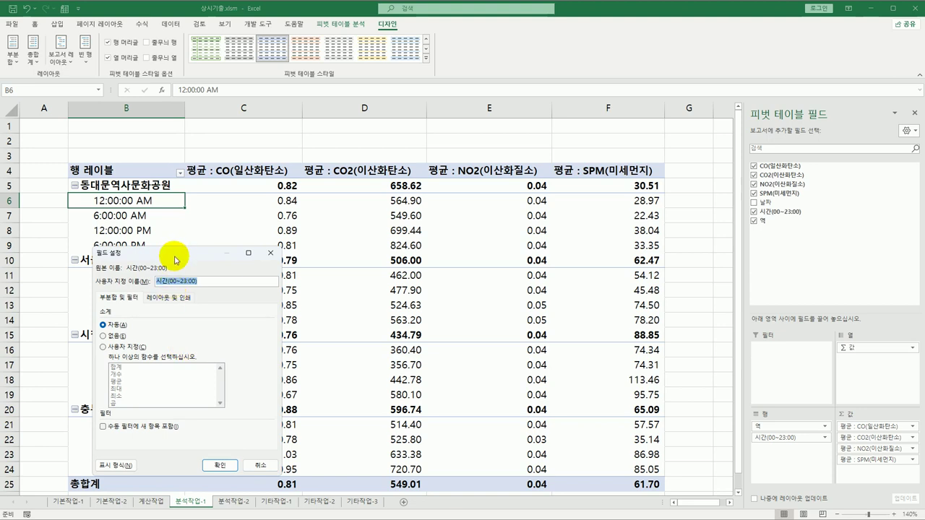
{"action": "left_click_drag", "start_coordinate": [175, 259], "coordinate": [236, 175]}
{"action": "left_click", "coordinate": [176, 380]}
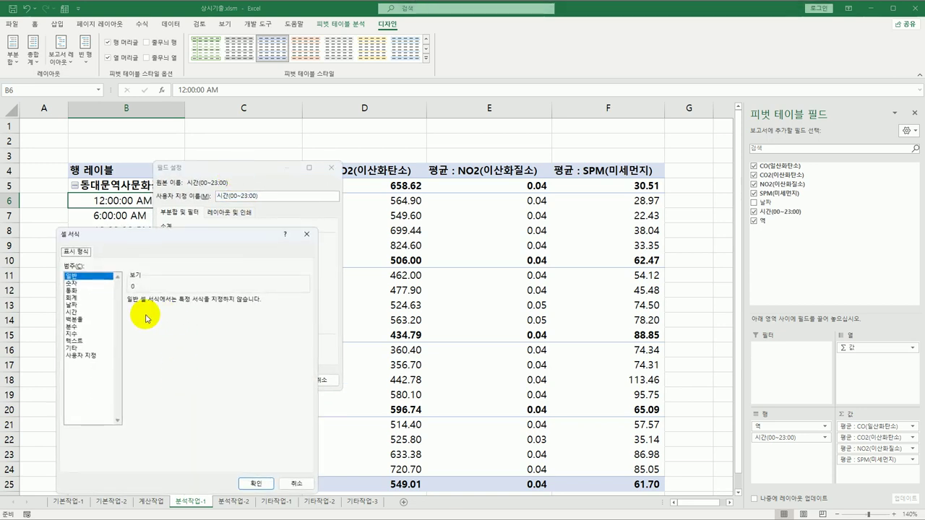
{"action": "left_click", "coordinate": [78, 312]}
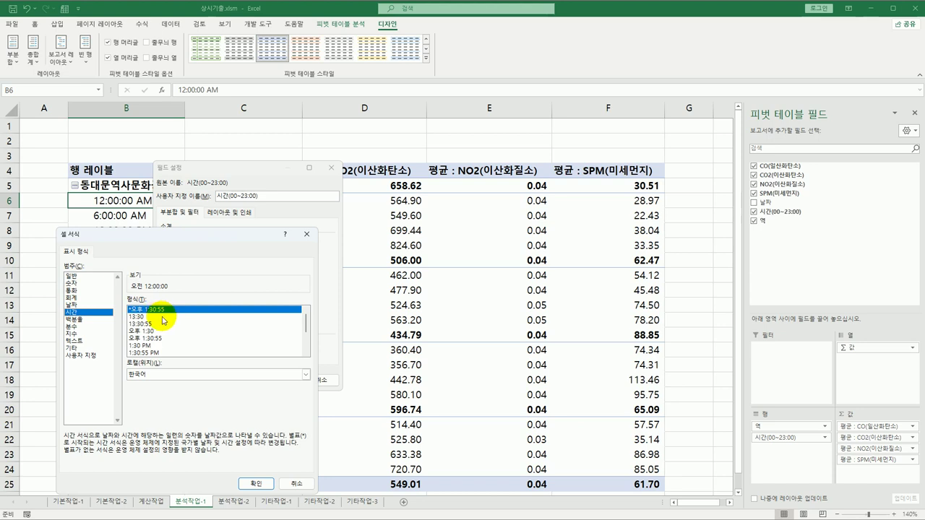
{"action": "left_click", "coordinate": [163, 317]}
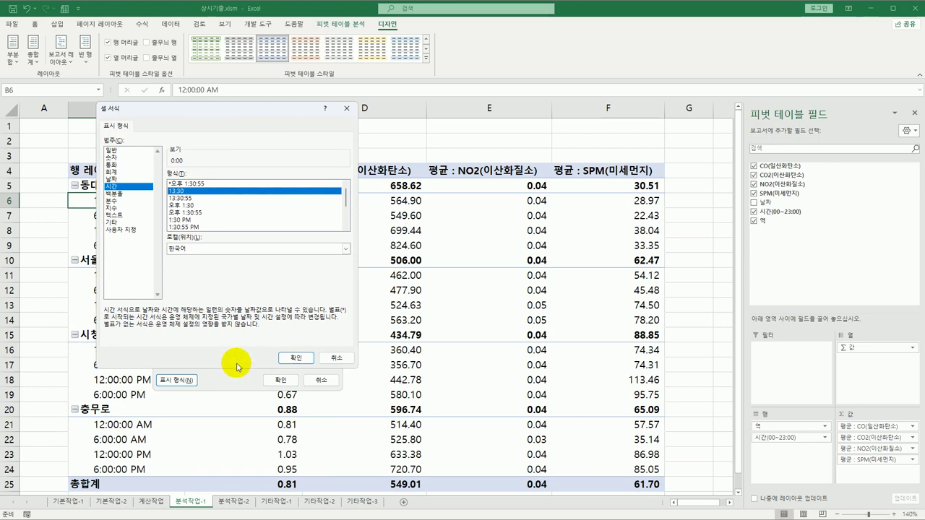
{"action": "left_click", "coordinate": [296, 358]}
{"action": "left_click", "coordinate": [282, 383]}
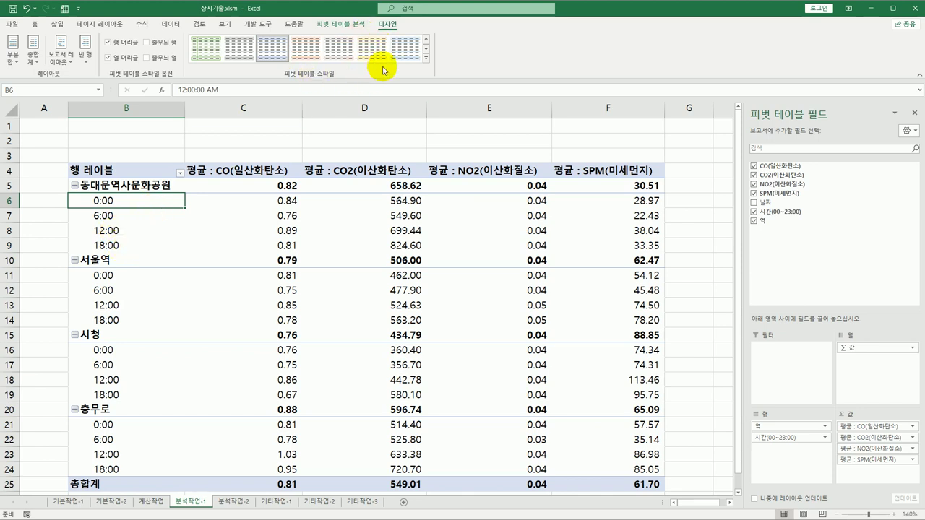
- Apply the light blue style from the first row of the 중간 pivot styles and enable banded columns (줄무늬 열)
{"action": "left_click", "coordinate": [426, 58]}
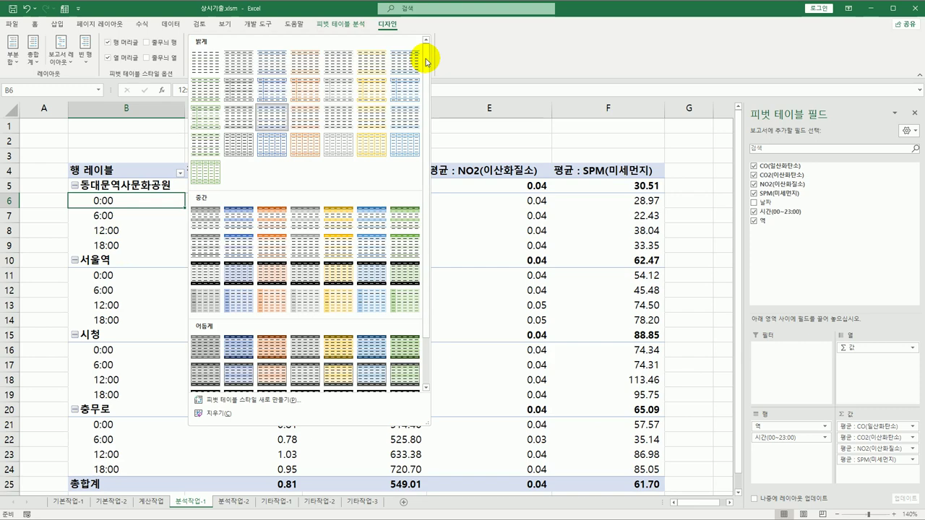
{"action": "left_click", "coordinate": [376, 225]}
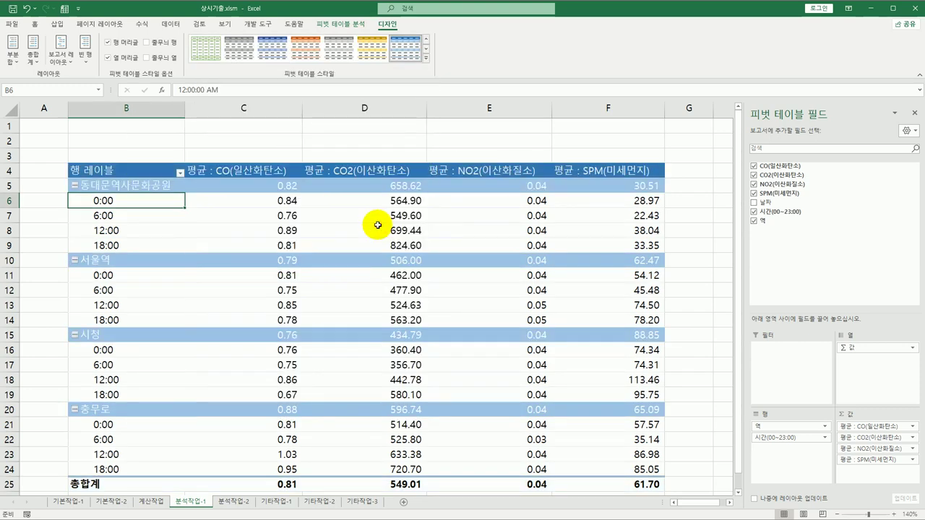
{"action": "left_click", "coordinate": [175, 60]}
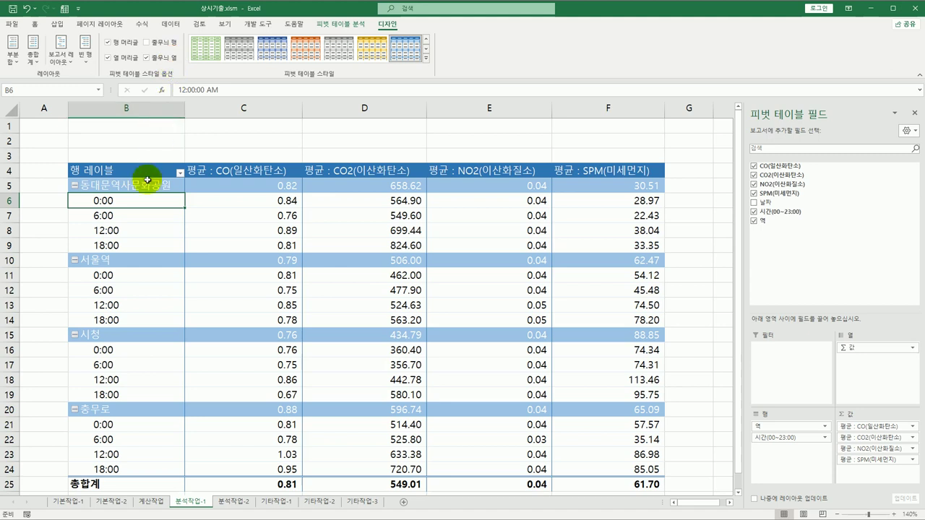
- Collapse the 서울역, 시청 and 충무로 groups in the pivot table, leaving 동대문역사문화공원 expanded
{"action": "left_click", "coordinate": [74, 260]}
{"action": "left_click", "coordinate": [75, 277]}
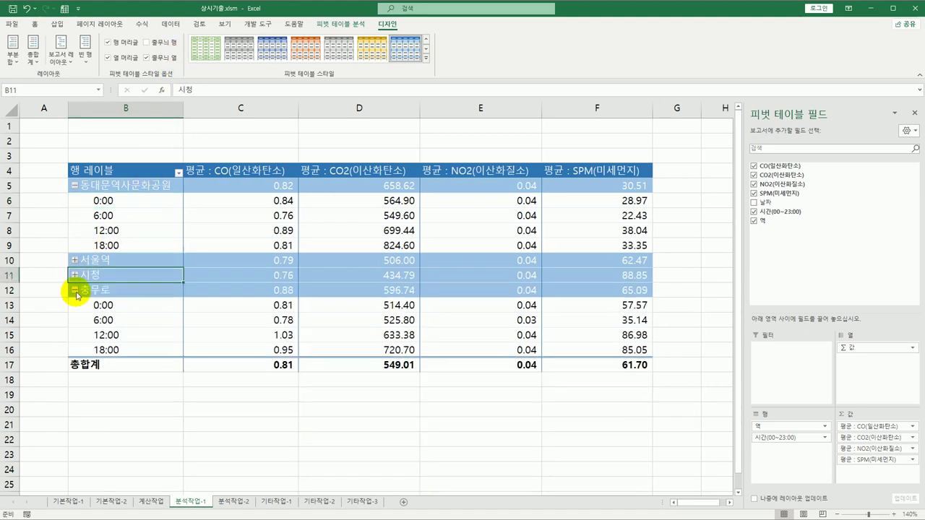
{"action": "left_click", "coordinate": [76, 291]}
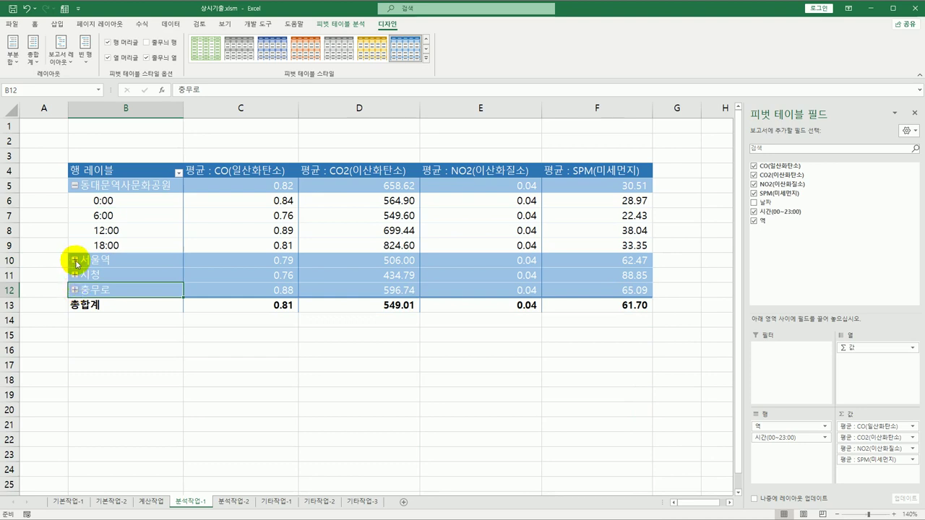
{"action": "left_click", "coordinate": [402, 398]}
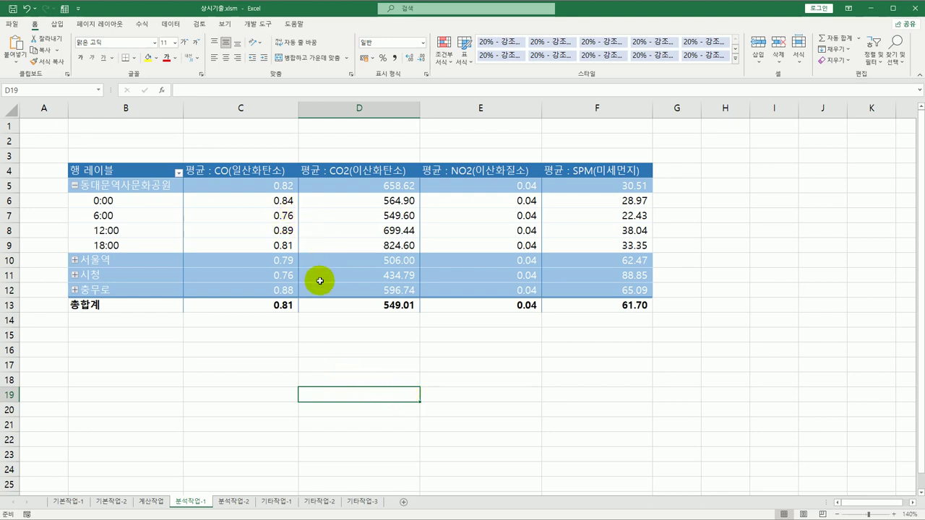
{"action": "left_click", "coordinate": [318, 329]}
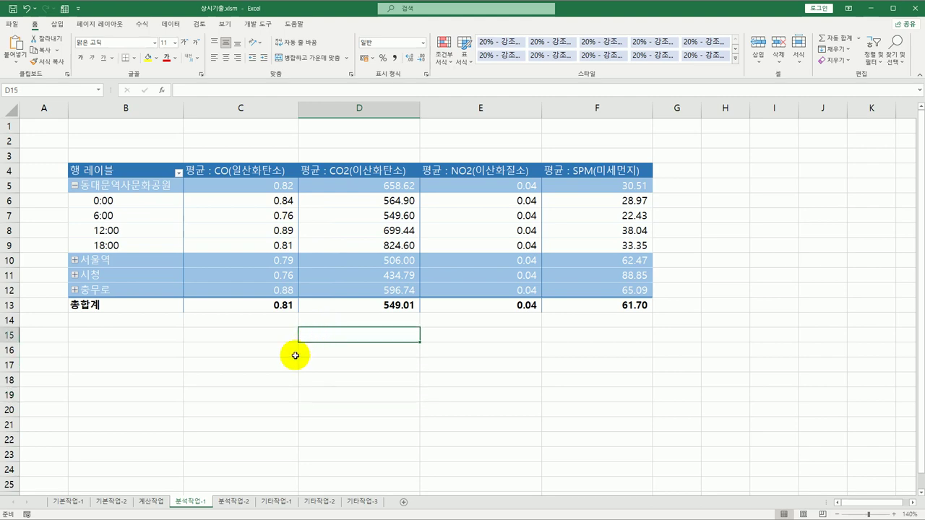
- On sheet 분석작업-2, start a custom sort of 표1 with 도별 as the first sort column
{"action": "left_click", "coordinate": [235, 501]}
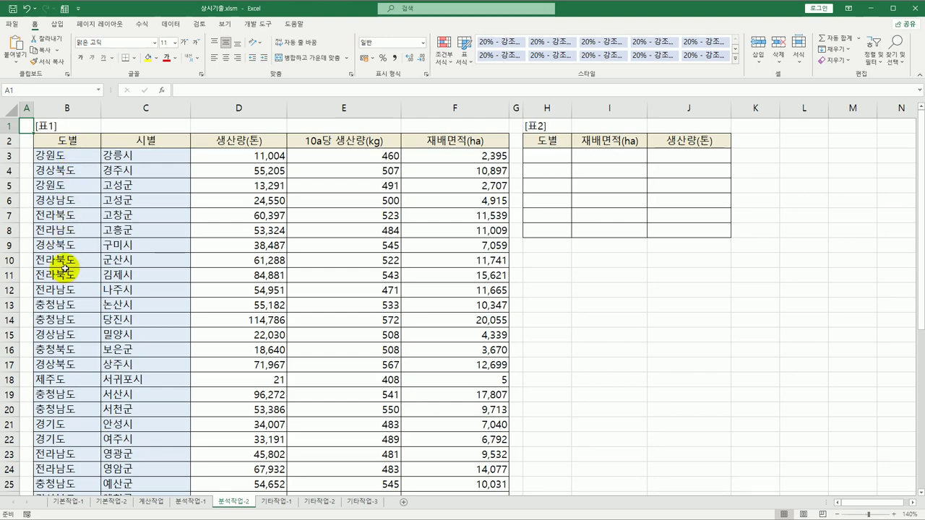
{"action": "left_click", "coordinate": [70, 143]}
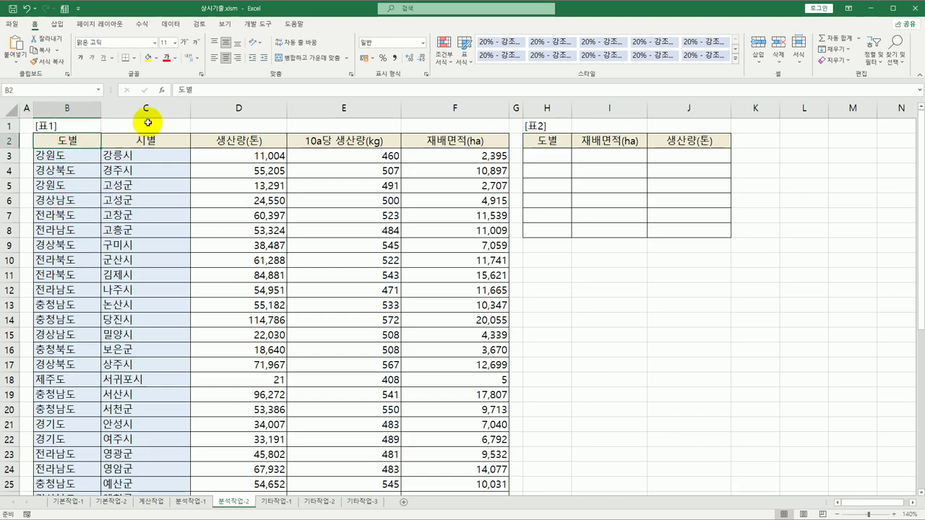
{"action": "left_click", "coordinate": [170, 25]}
{"action": "left_click", "coordinate": [258, 50]}
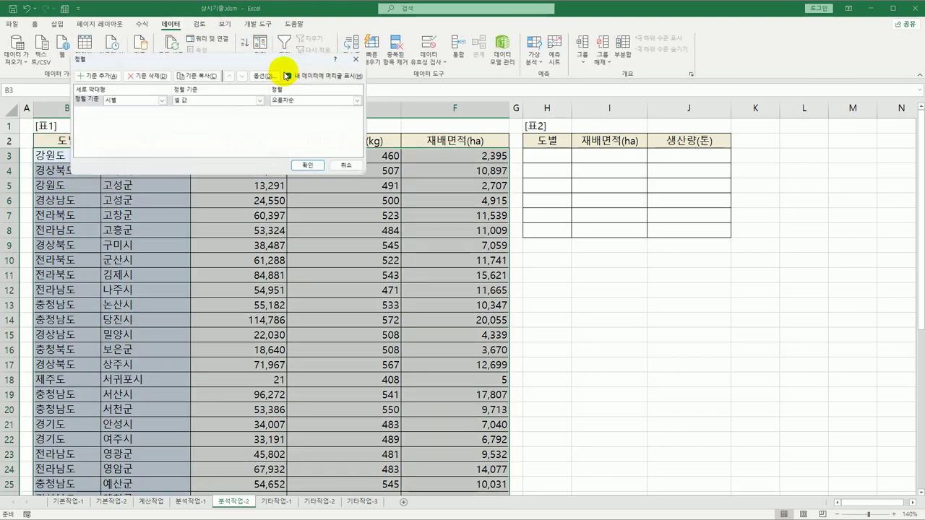
{"action": "left_click_drag", "start_coordinate": [217, 55], "coordinate": [233, 181]}
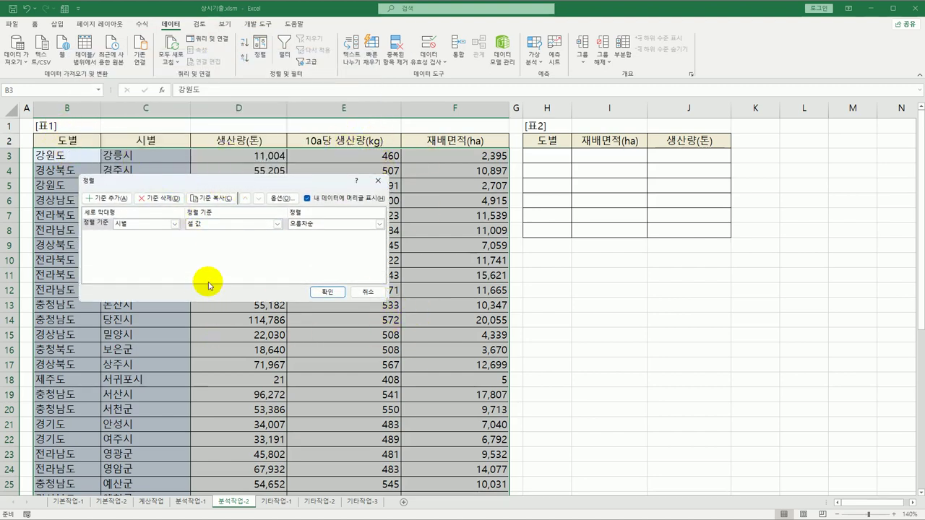
{"action": "left_click", "coordinate": [173, 225]}
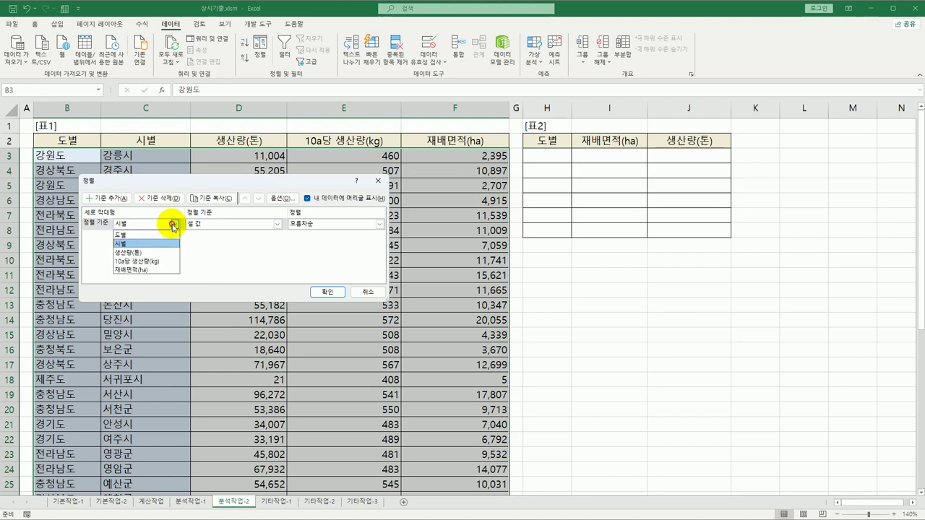
{"action": "left_click", "coordinate": [173, 227]}
{"action": "left_click", "coordinate": [174, 226]}
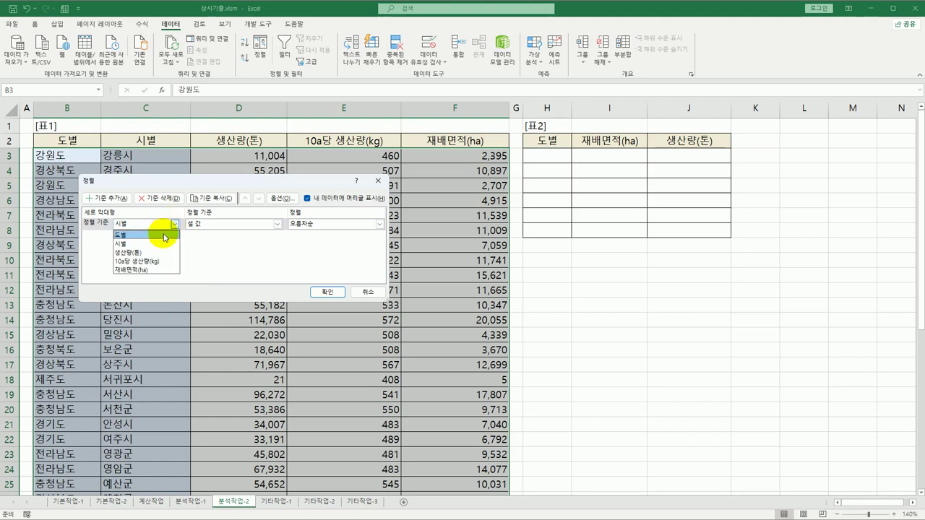
{"action": "left_click", "coordinate": [162, 236]}
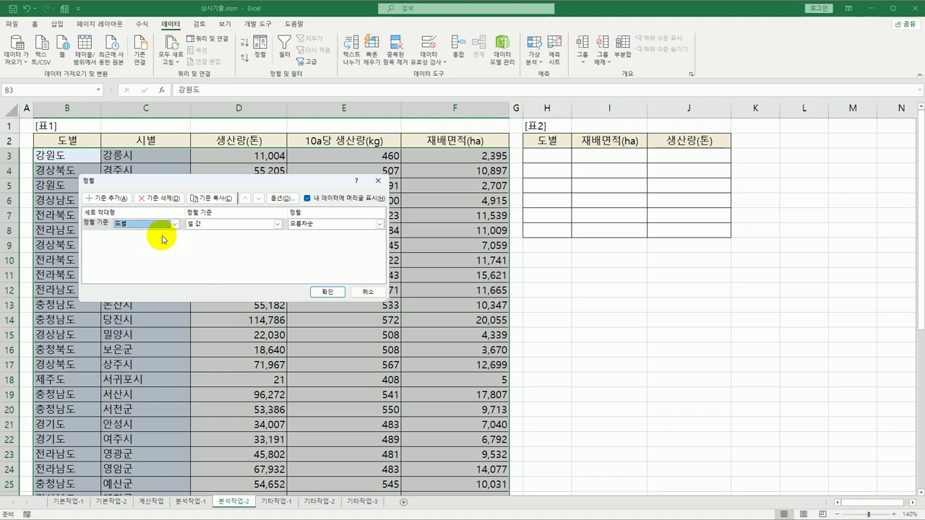
- Set the 도별 sort order to the existing custom list 경기도, 강원도, 충청남도, 충청북도, 전라남도, 전라북도, 경상남도, 경상북도, 제주도
{"action": "left_click", "coordinate": [304, 225]}
{"action": "left_click", "coordinate": [317, 253]}
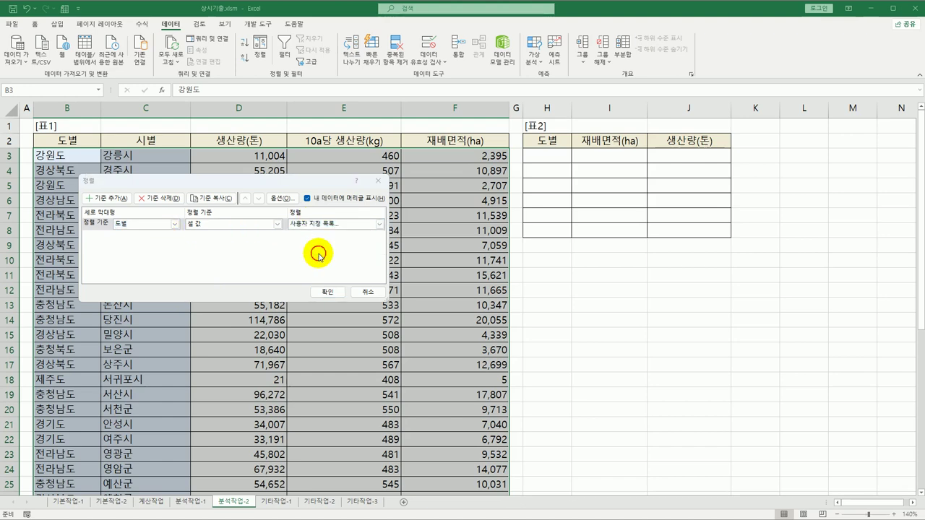
{"action": "left_click_drag", "start_coordinate": [190, 68], "coordinate": [189, 96]}
{"action": "left_click", "coordinate": [177, 86]}
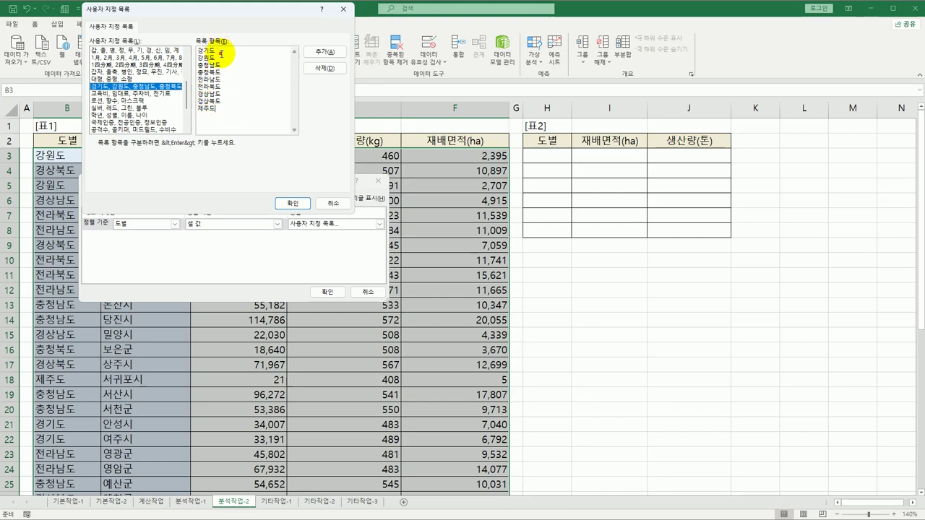
{"action": "left_click_drag", "start_coordinate": [217, 10], "coordinate": [192, 231]}
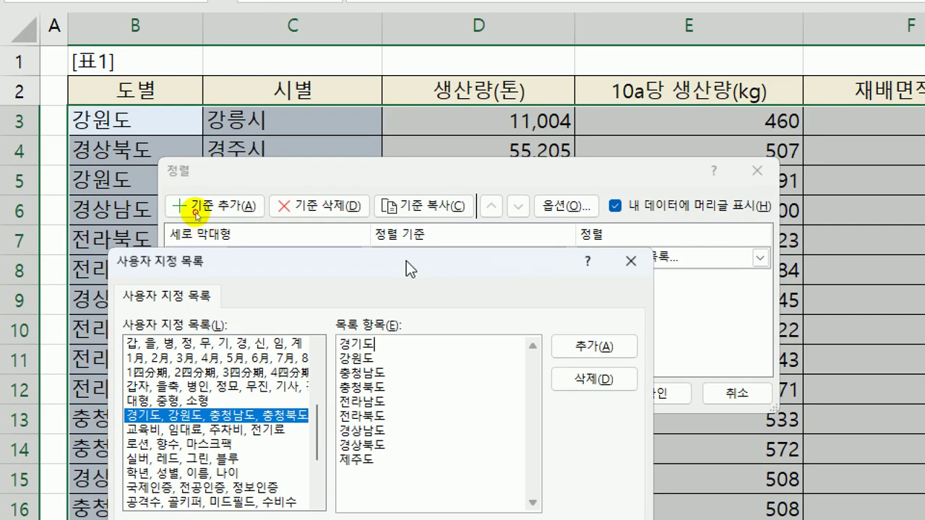
{"action": "left_click_drag", "start_coordinate": [406, 261], "coordinate": [381, 82]}
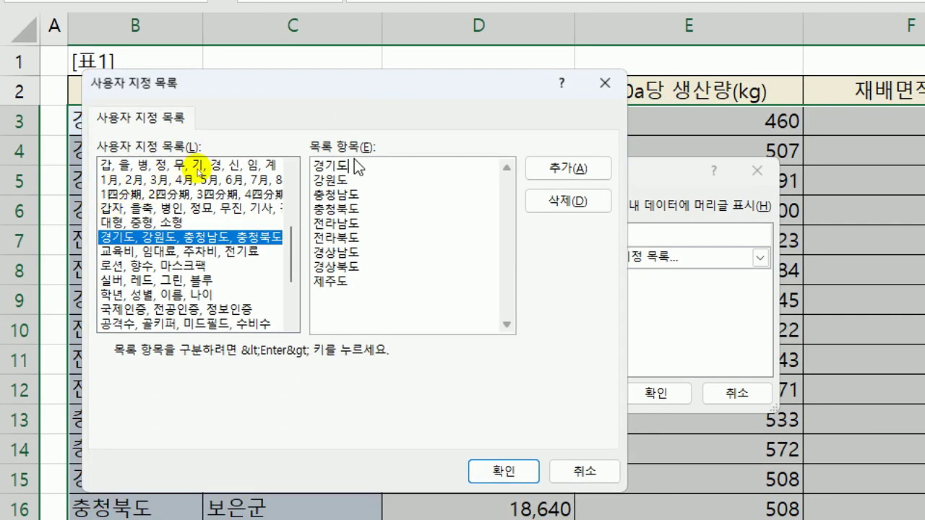
{"action": "left_click", "coordinate": [345, 290]}
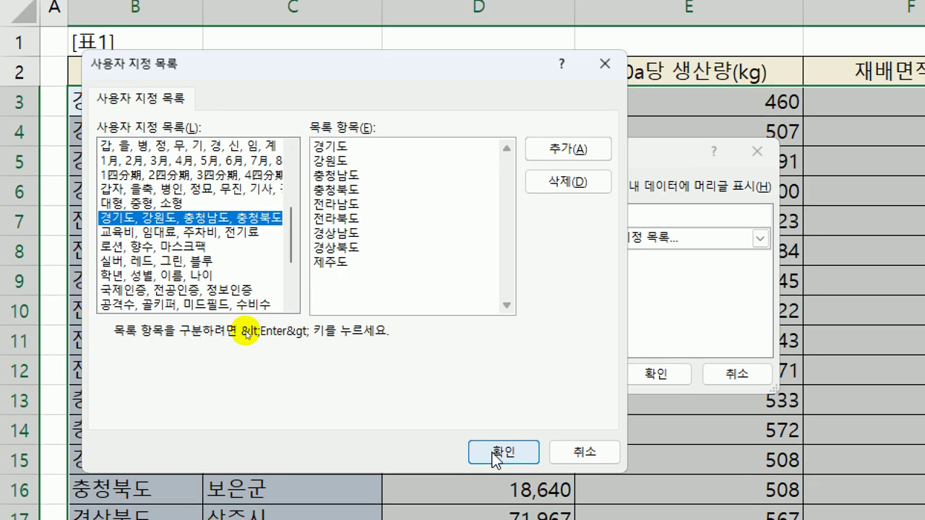
{"action": "left_click", "coordinate": [496, 454]}
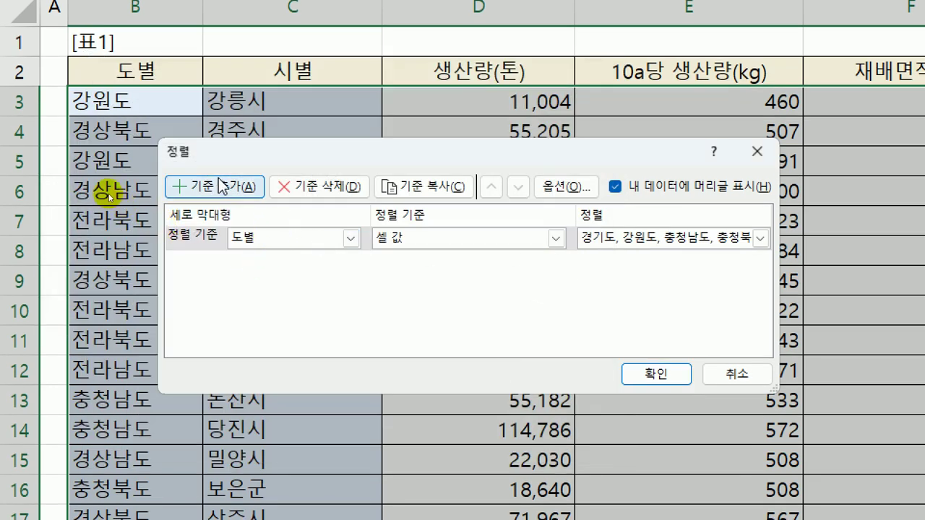
- Add 시별 in ascending order (오름차순) as the second sort level and apply the sort to 표1
{"action": "left_click", "coordinate": [246, 187]}
{"action": "left_click", "coordinate": [352, 263]}
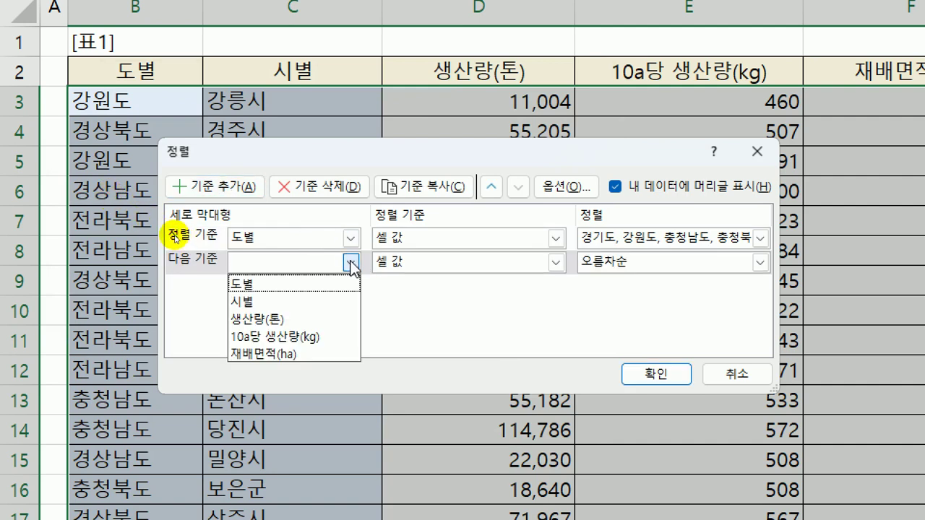
{"action": "left_click", "coordinate": [345, 302]}
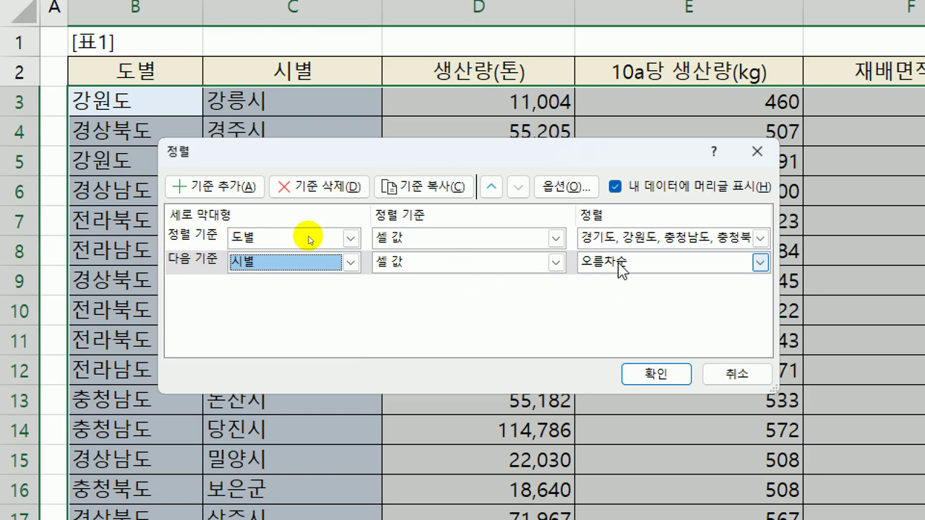
{"action": "left_click", "coordinate": [640, 374]}
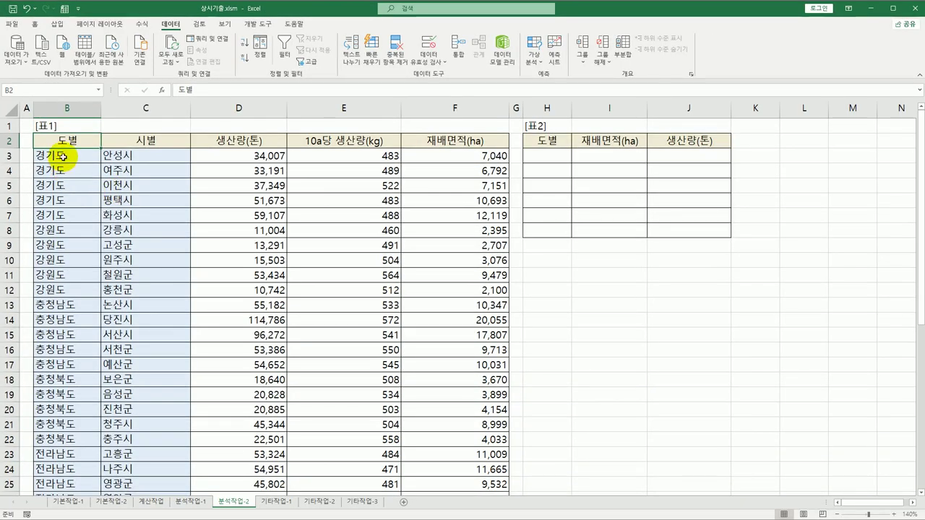
{"action": "left_click", "coordinate": [63, 157]}
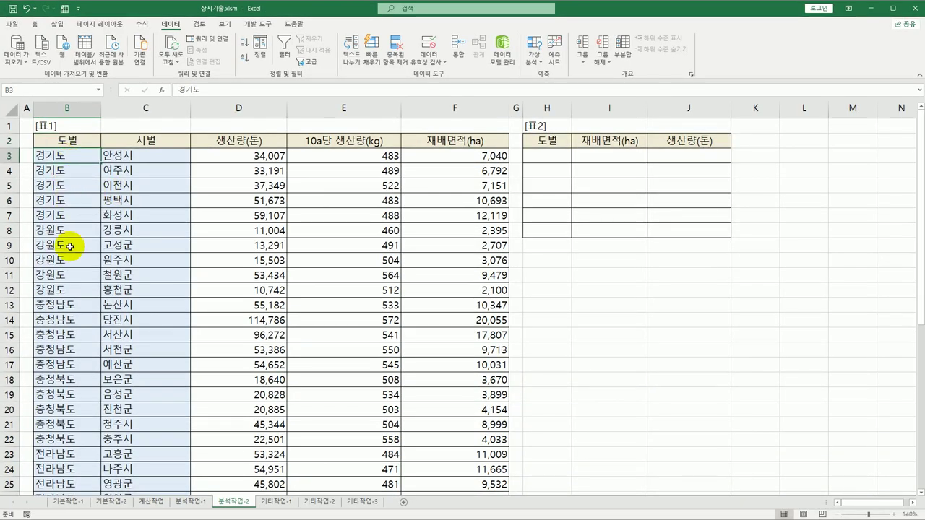
{"action": "scroll", "coordinate": [71, 245], "scroll_direction": "down", "scroll_amount": 7}
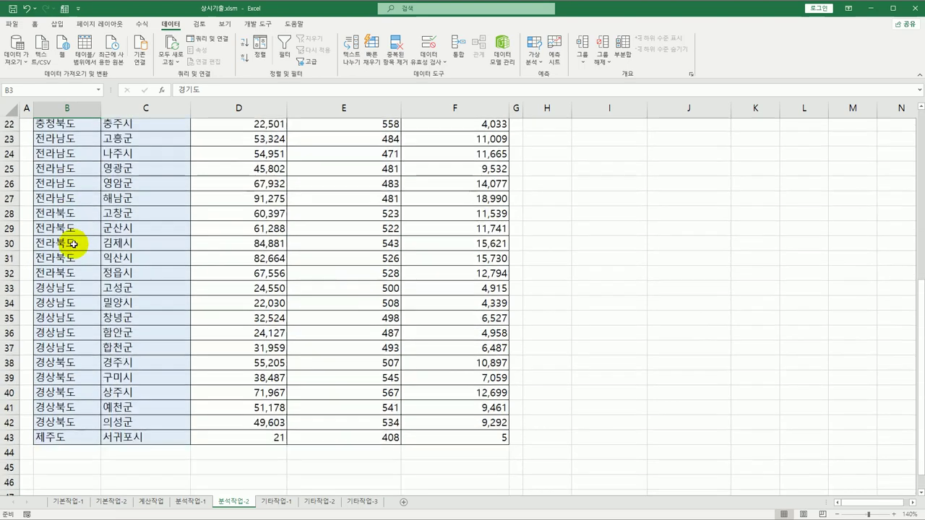
{"action": "scroll", "coordinate": [74, 245], "scroll_direction": "down", "scroll_amount": 2}
{"action": "scroll", "coordinate": [73, 245], "scroll_direction": "up", "scroll_amount": 9}
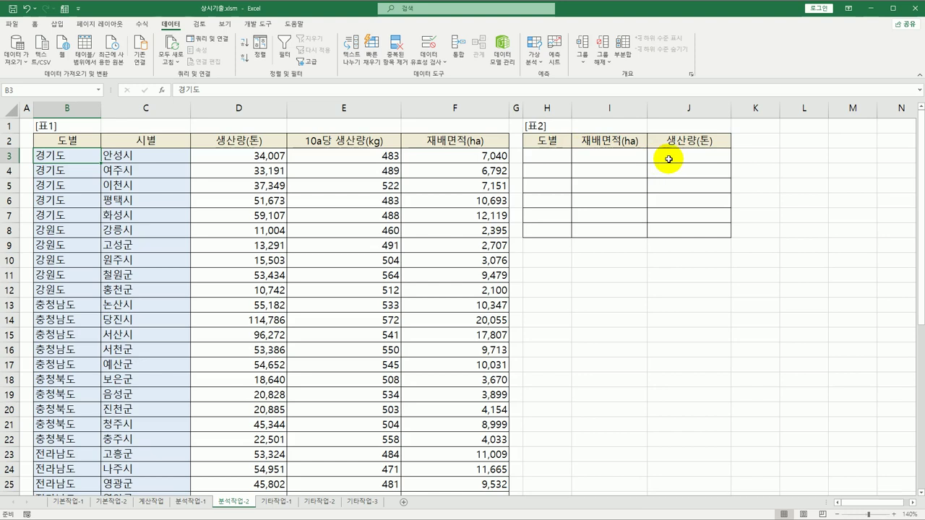
- Enter 경기도 and 강원도 in cells H3 and H4 of the 도별 column in 표2
{"action": "left_click", "coordinate": [555, 159]}
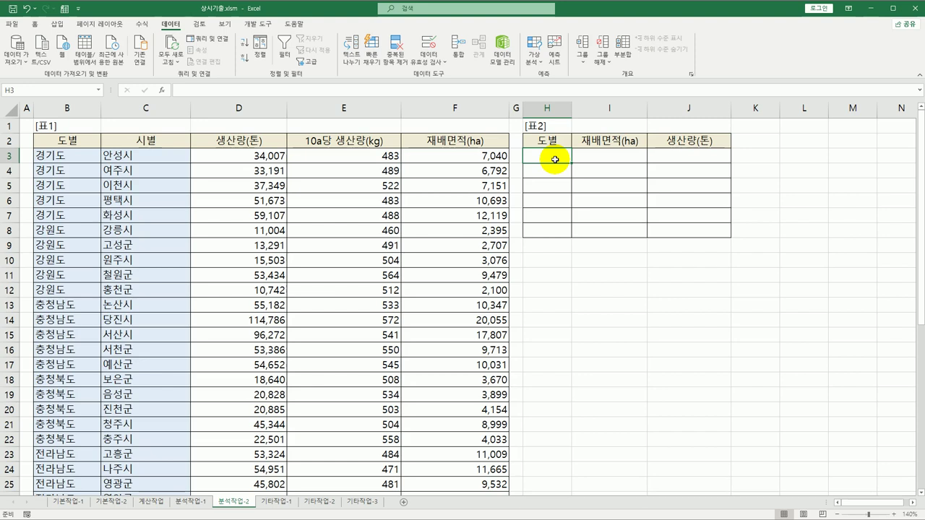
{"action": "type", "text": "경긷"}
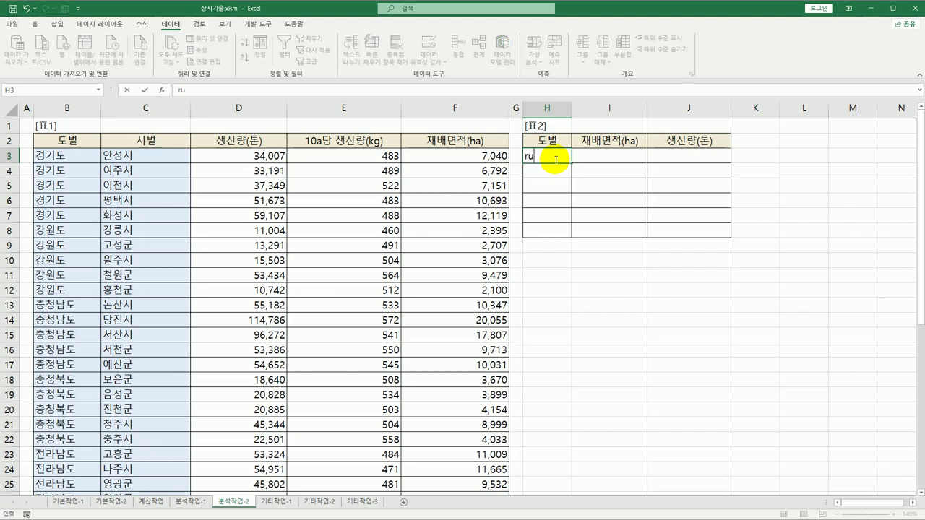
{"action": "type", "text": "도"}
{"action": "key", "text": "Return"}
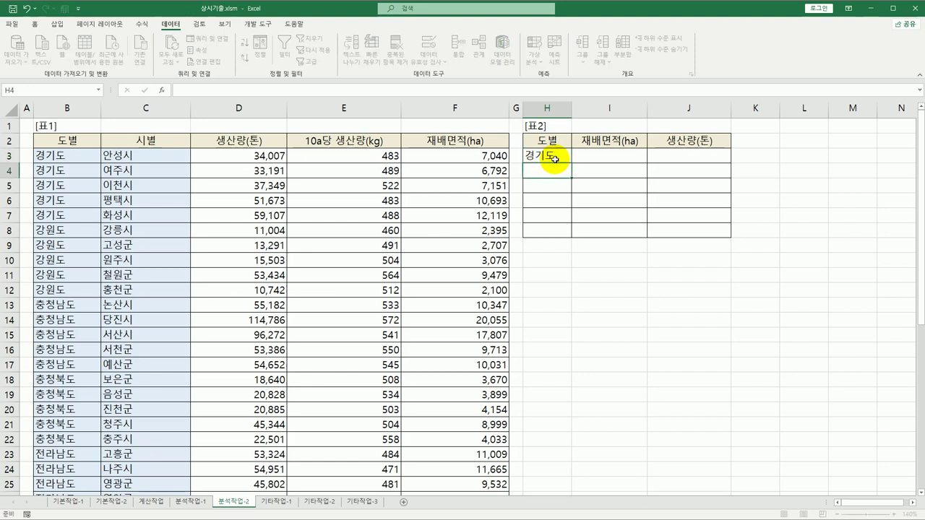
{"action": "type", "text": "강원도"}
{"action": "key", "text": "Return"}
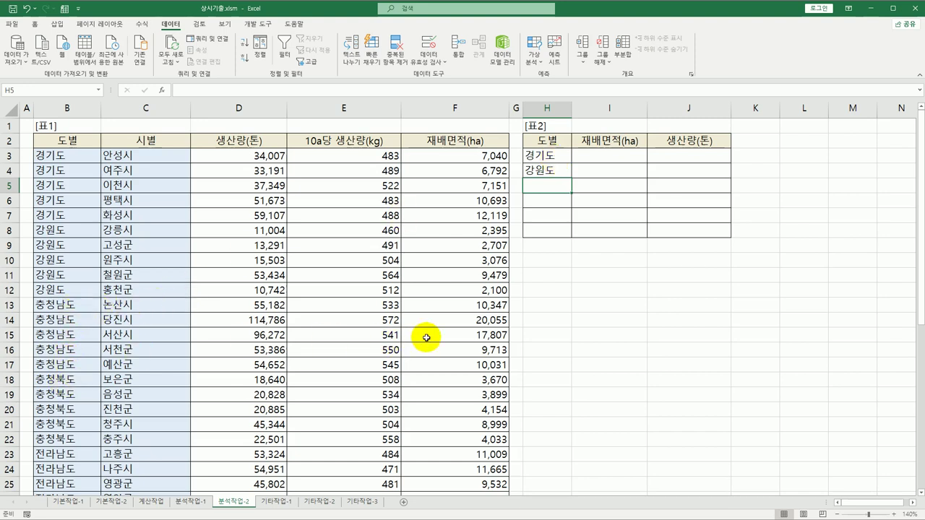
- Complete the 도별 column of 표2 with 충청*, 전라*, 경상* and 제주도 in cells H5 to H8
{"action": "type", "text": "충청*"}
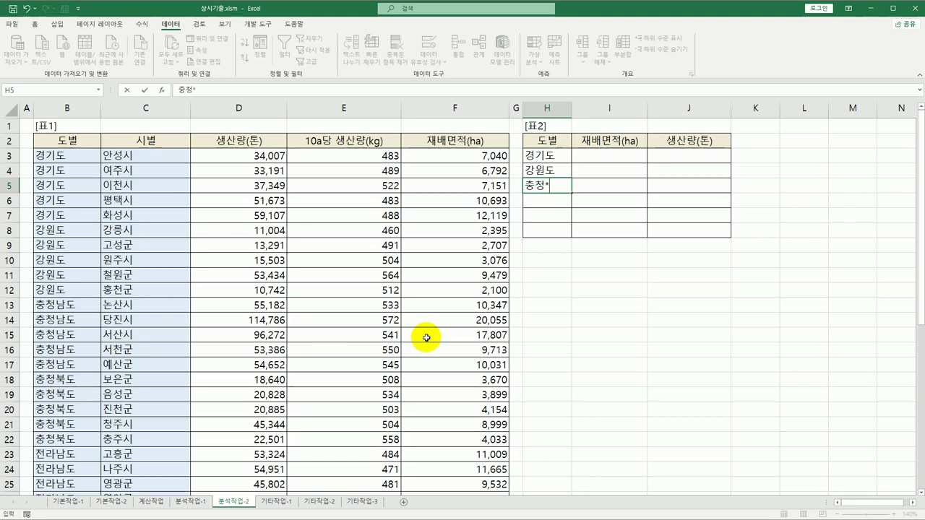
{"action": "key", "text": "Return"}
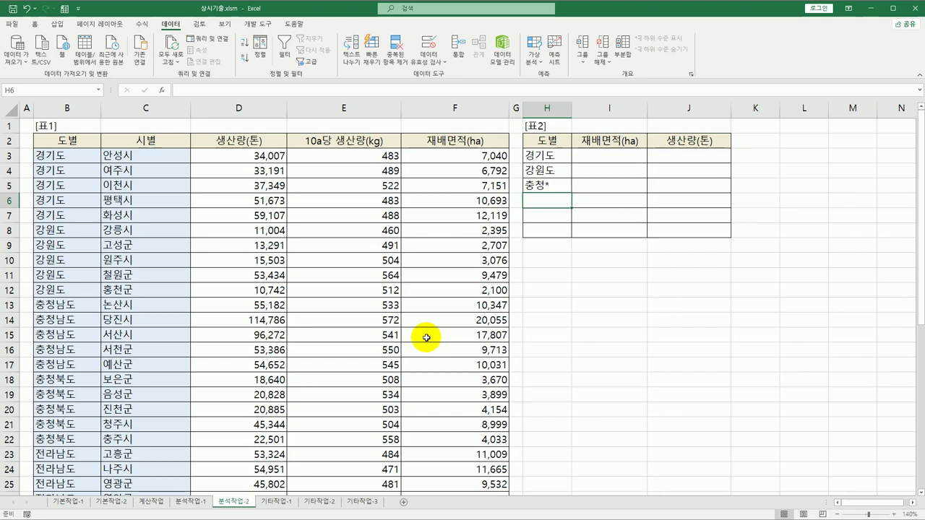
{"action": "type", "text": "전라*"}
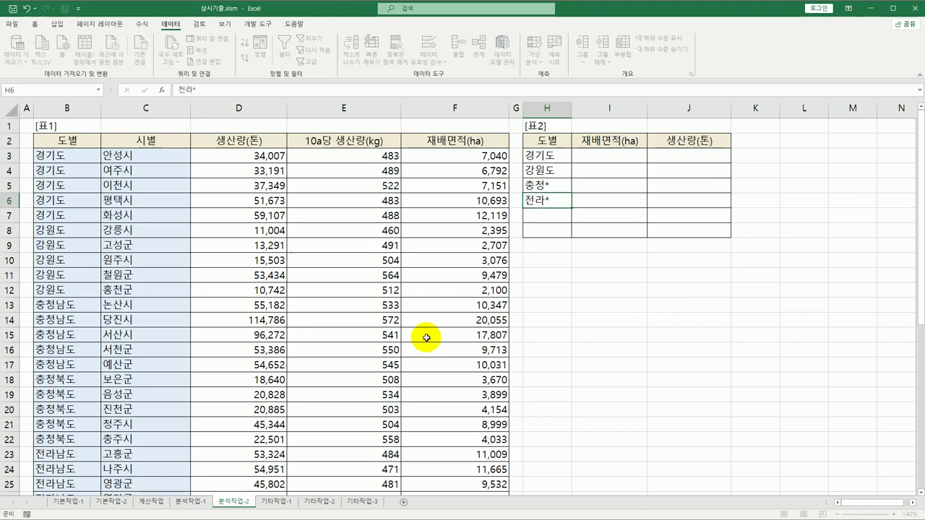
{"action": "key", "text": "Return"}
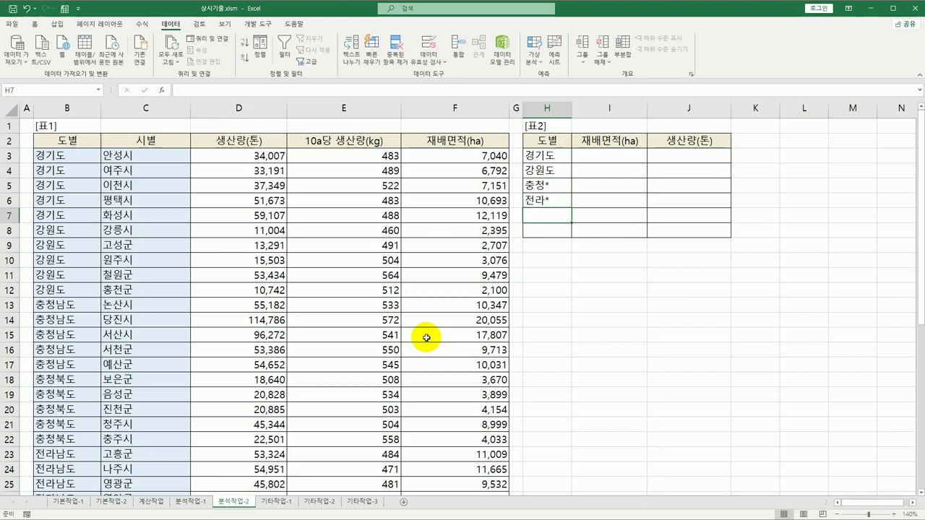
{"action": "type", "text": "경상*"}
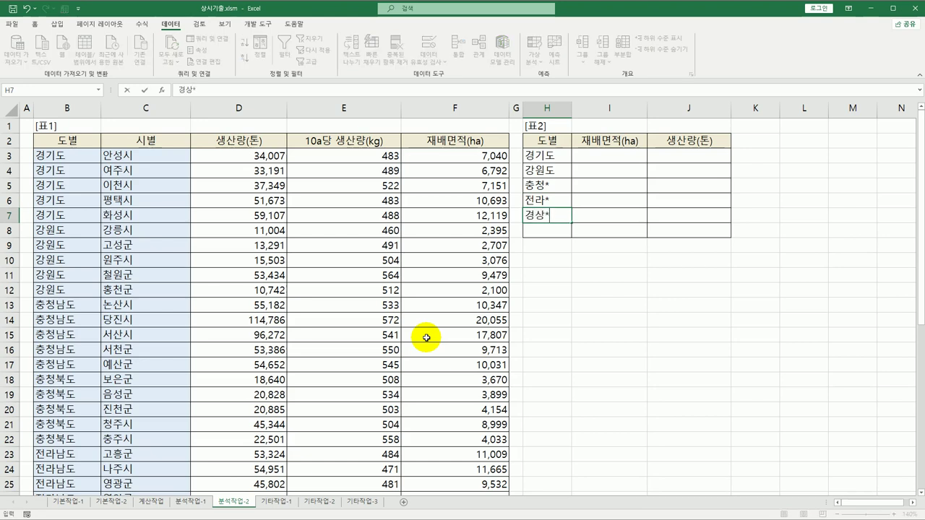
{"action": "key", "text": "Return"}
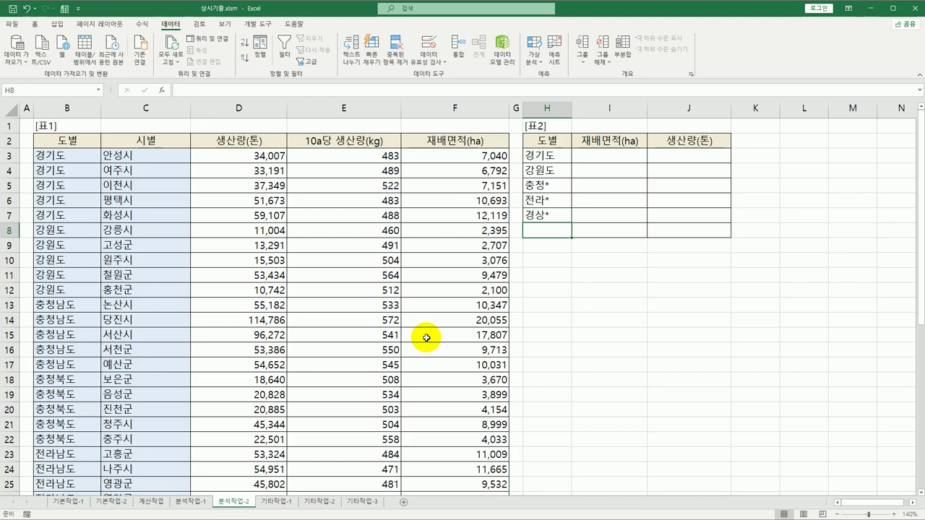
{"action": "type", "text": "ㅈ"}
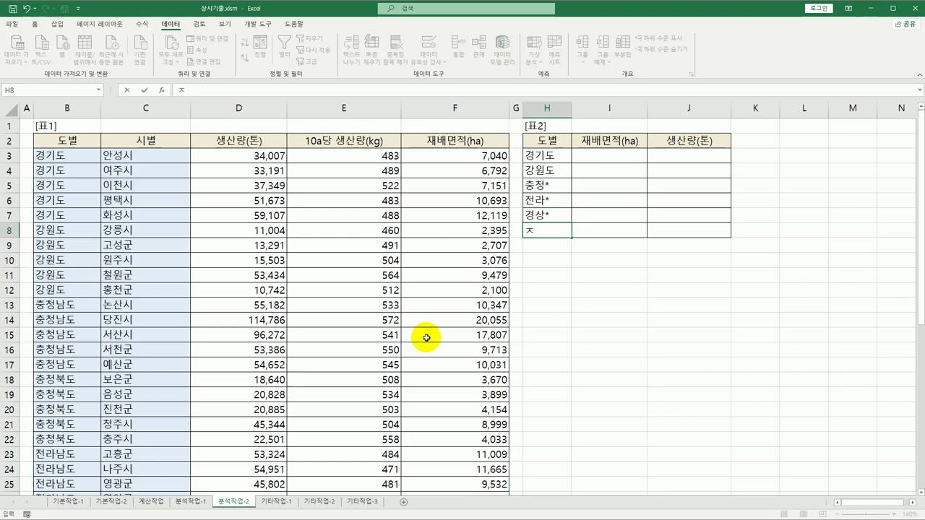
{"action": "type", "text": "ㅔ줃ㅗ"}
{"action": "key", "text": "Return"}
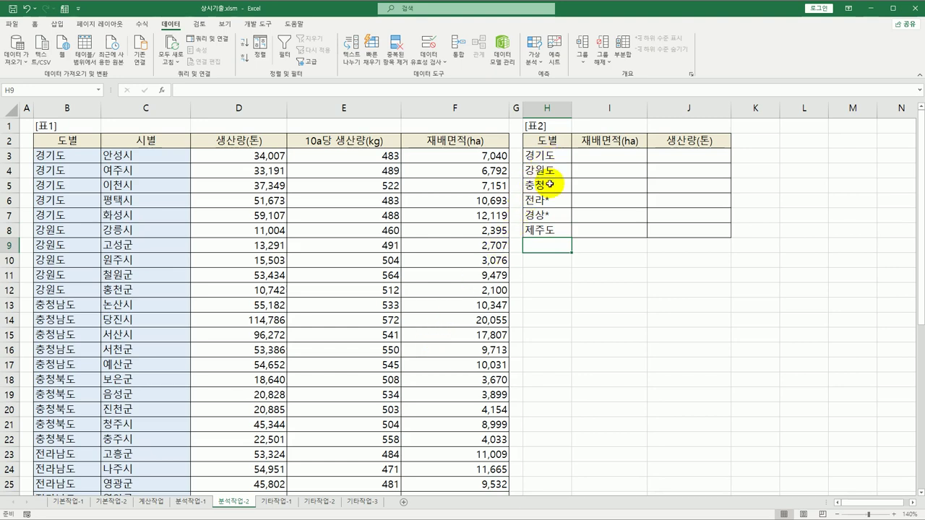
- Start a 합계 consolidation into H2:J8 of 표2 and add B2:F43 of 표1 as its reference range
{"action": "left_click_drag", "start_coordinate": [547, 140], "coordinate": [694, 224]}
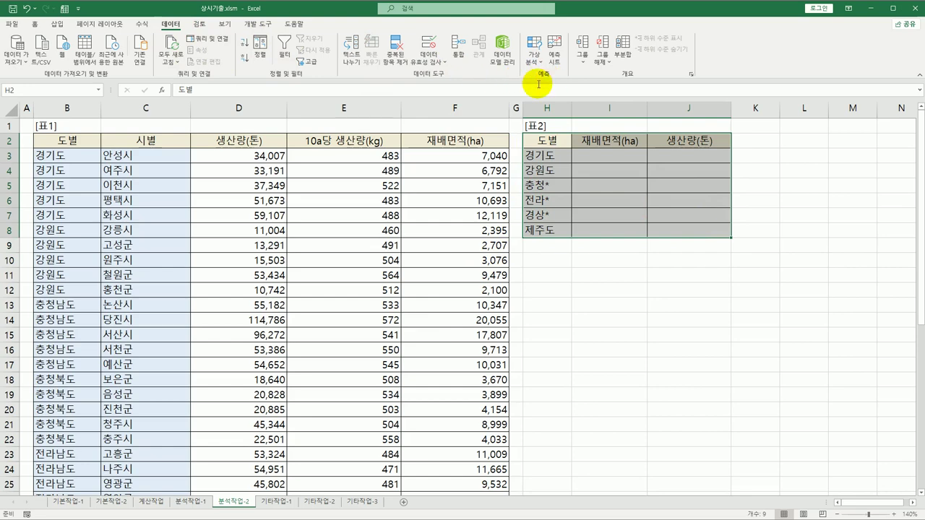
{"action": "left_click", "coordinate": [459, 60]}
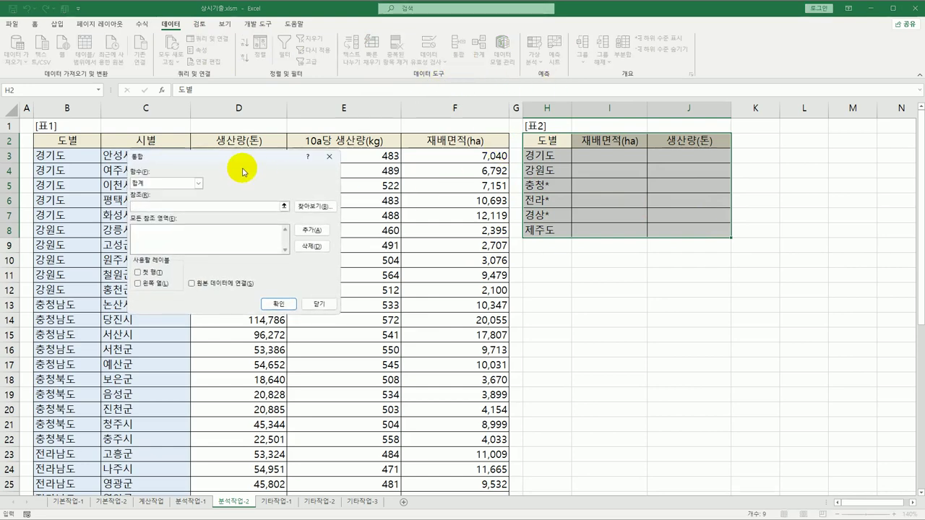
{"action": "left_click_drag", "start_coordinate": [241, 160], "coordinate": [577, 227]}
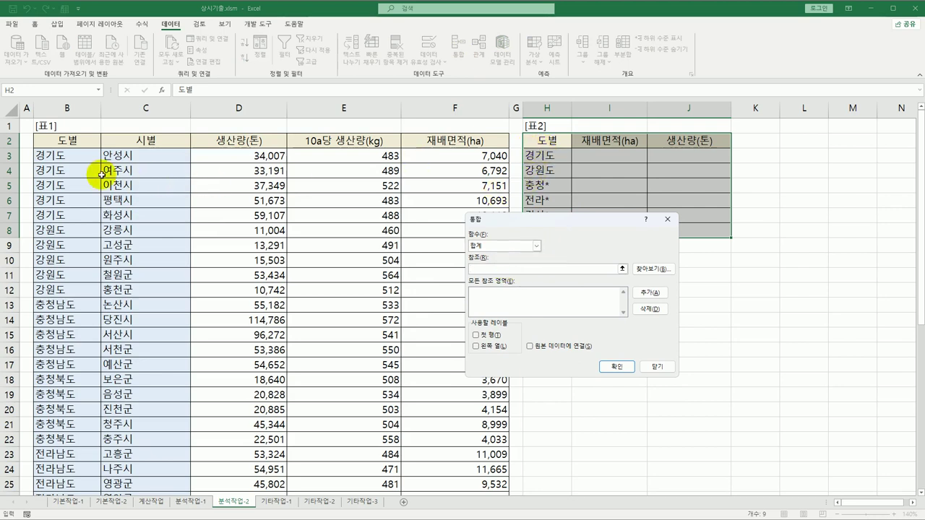
{"action": "left_click", "coordinate": [64, 142]}
{"action": "left_click_drag", "start_coordinate": [64, 142], "coordinate": [429, 471]}
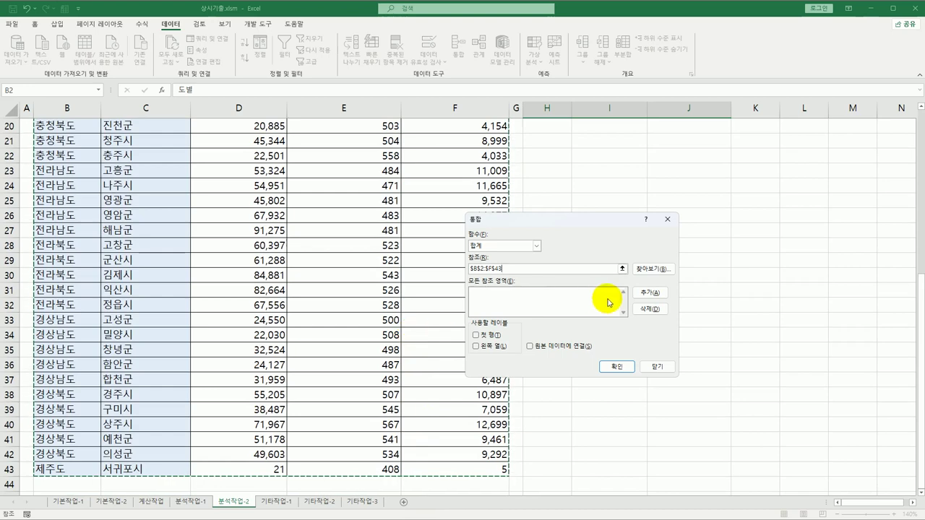
{"action": "left_click", "coordinate": [651, 293]}
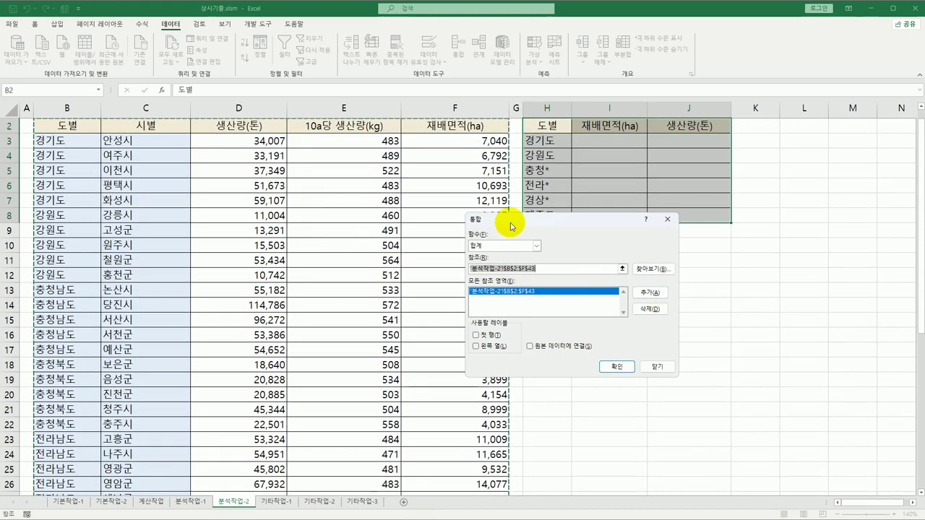
- Use both the 첫 행 and 왼쪽 열 labels and run the consolidation into 표2
{"action": "left_click_drag", "start_coordinate": [511, 224], "coordinate": [443, 187]}
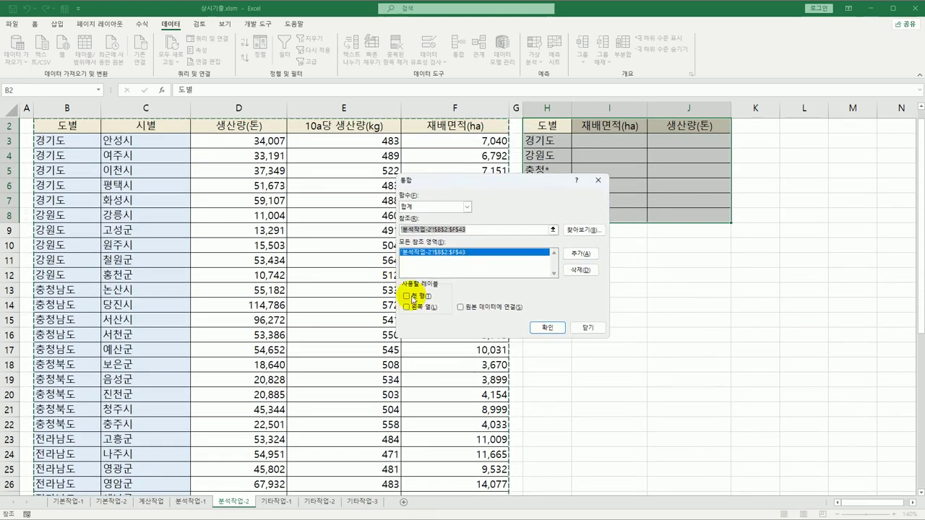
{"action": "left_click", "coordinate": [408, 295]}
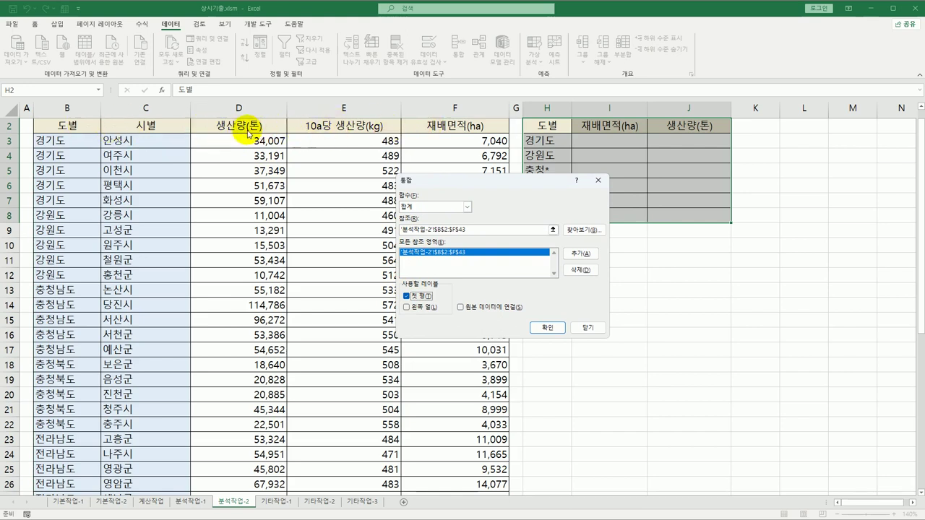
{"action": "left_click", "coordinate": [407, 308]}
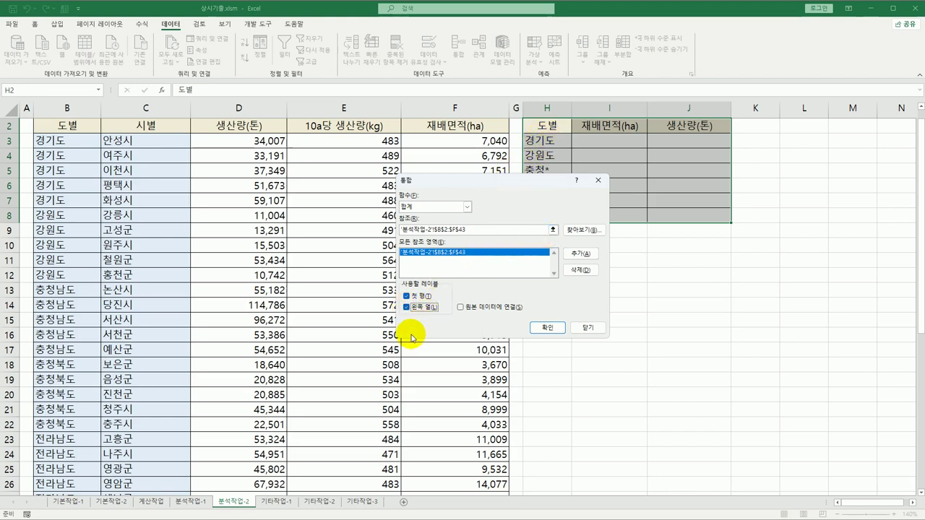
{"action": "left_click", "coordinate": [544, 327]}
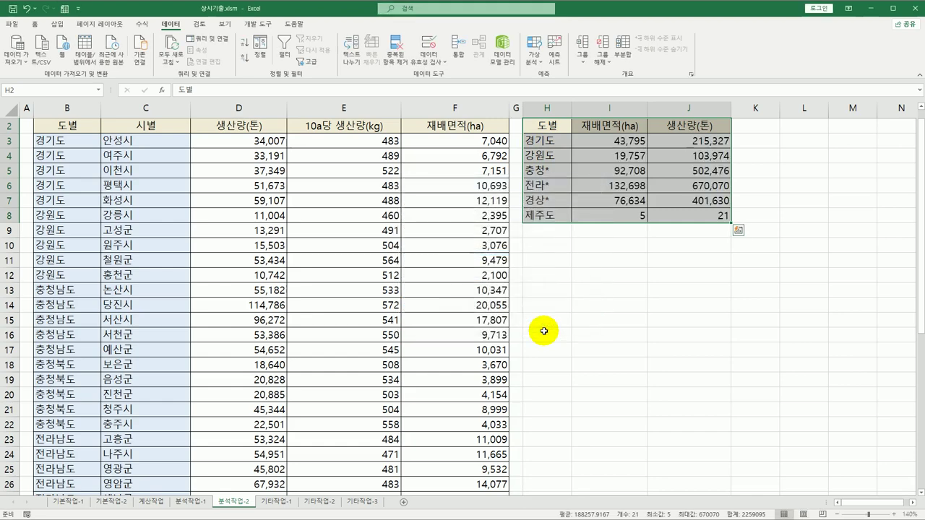
{"action": "left_click", "coordinate": [669, 217]}
{"action": "scroll", "coordinate": [639, 271], "scroll_direction": "up", "scroll_amount": 1}
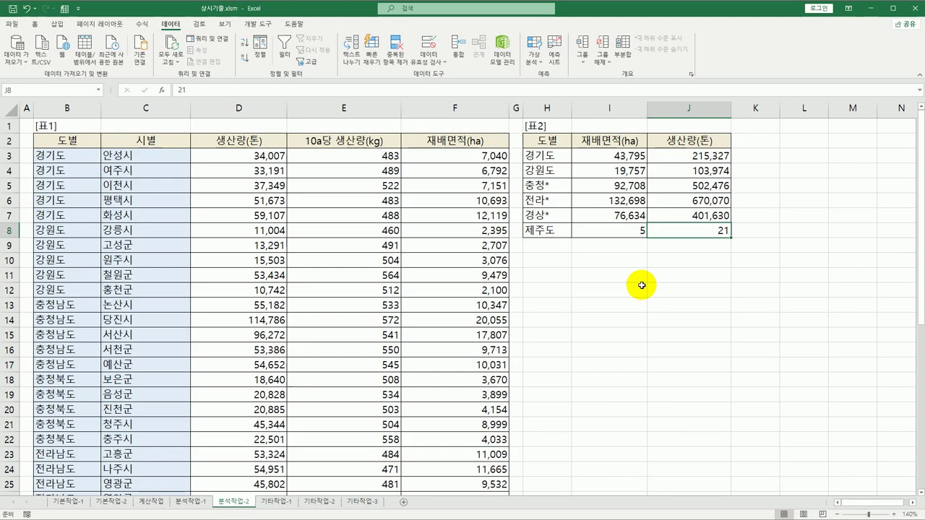
- On sheet 기타작업-1, add a chart title above the bar chart
{"action": "left_click", "coordinate": [279, 501]}
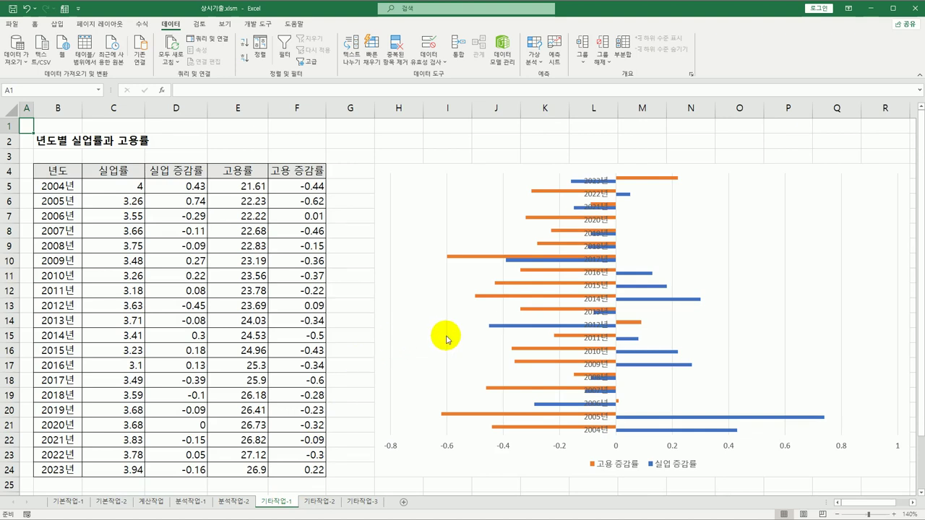
{"action": "left_click", "coordinate": [474, 169]}
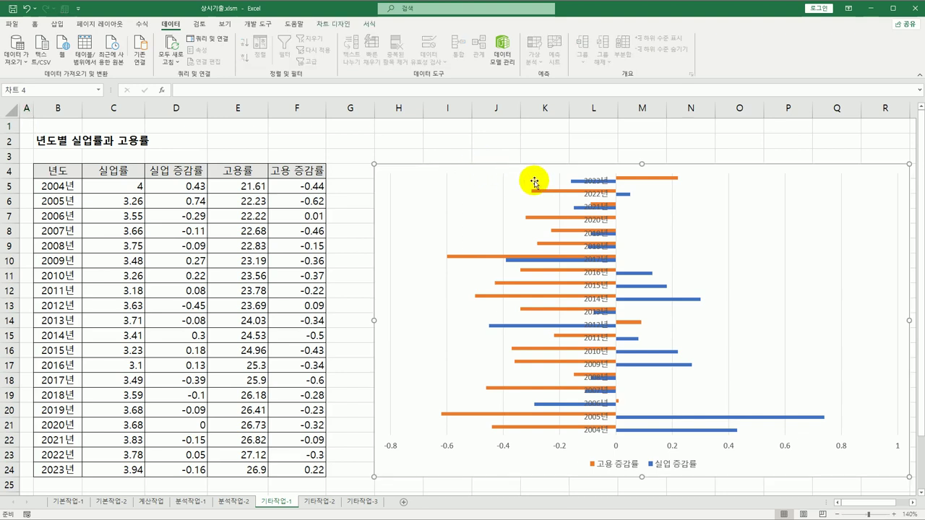
{"action": "left_click", "coordinate": [337, 23]}
{"action": "left_click", "coordinate": [15, 61]}
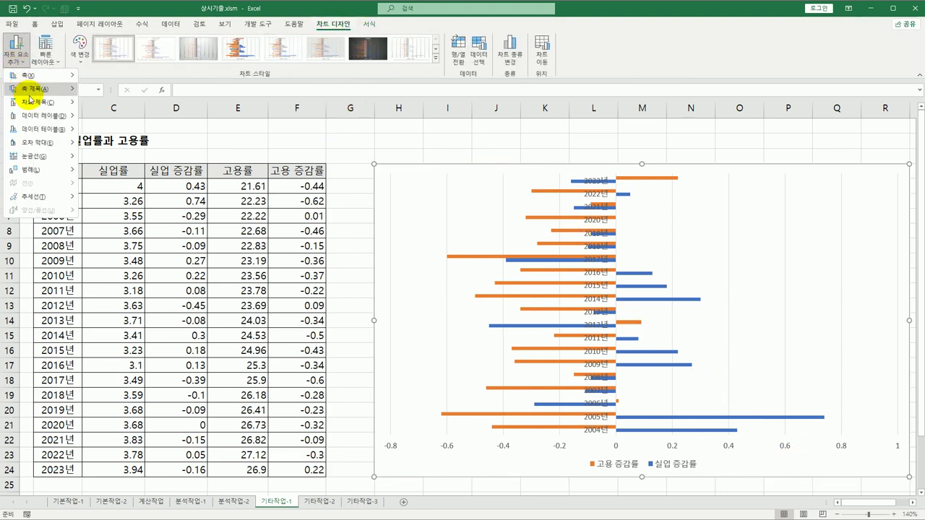
{"action": "mouse_move", "coordinate": [29, 101]}
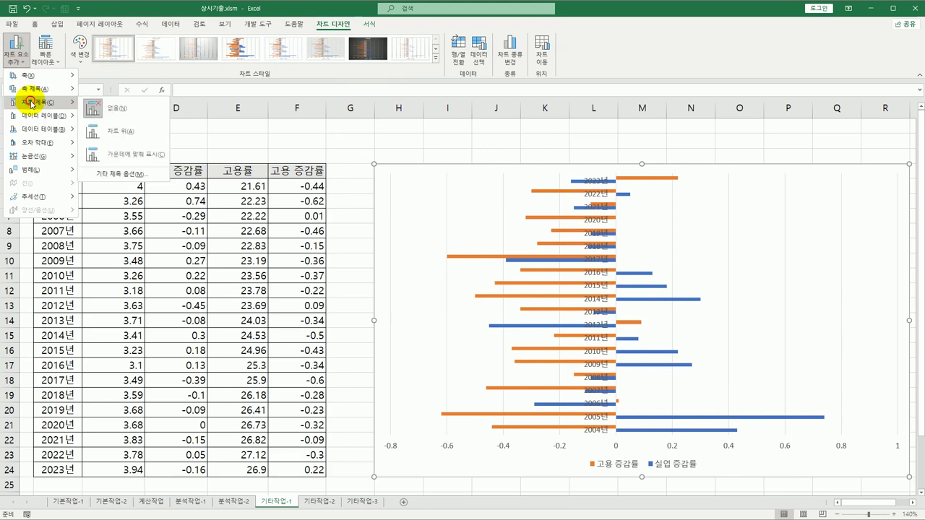
{"action": "left_click", "coordinate": [103, 130]}
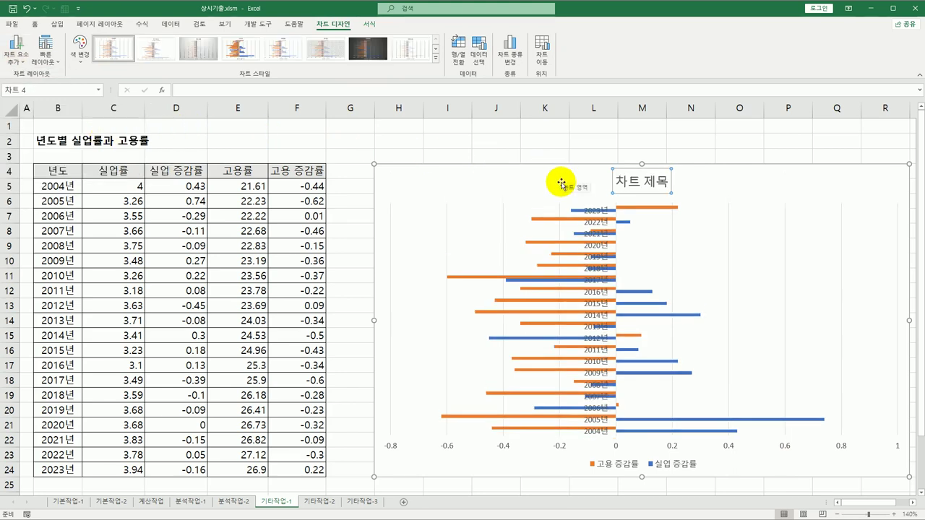
- Link the chart title to cell B2 of sheet 기타작업-1
{"action": "left_click", "coordinate": [233, 91]}
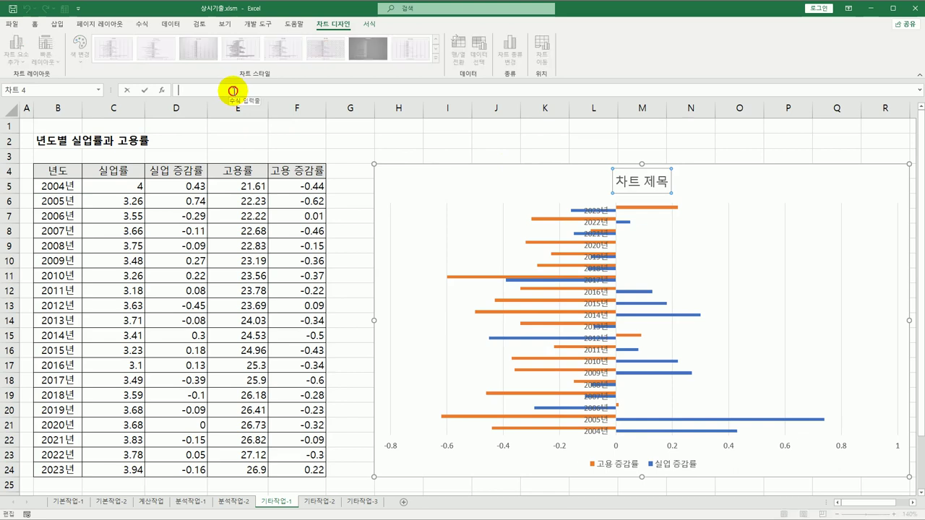
{"action": "type", "text": "="}
{"action": "left_click", "coordinate": [57, 145]}
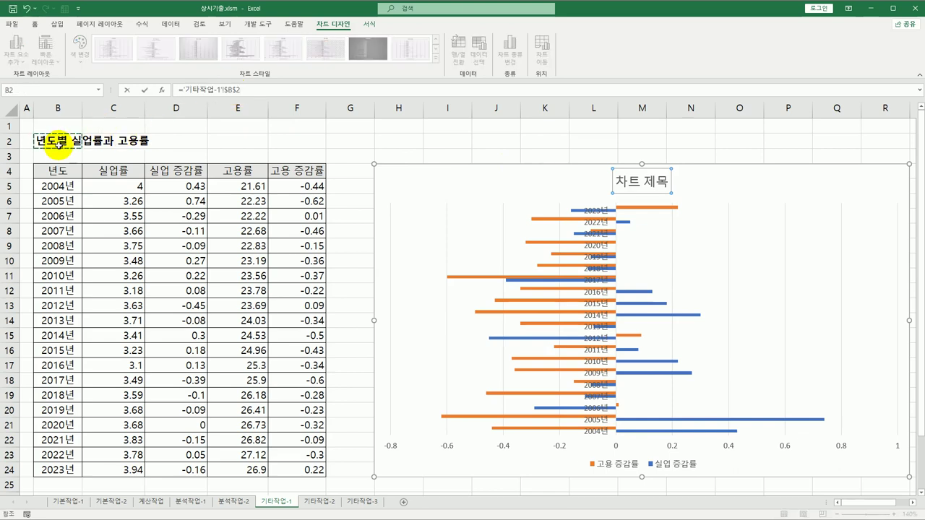
{"action": "key", "text": "Return"}
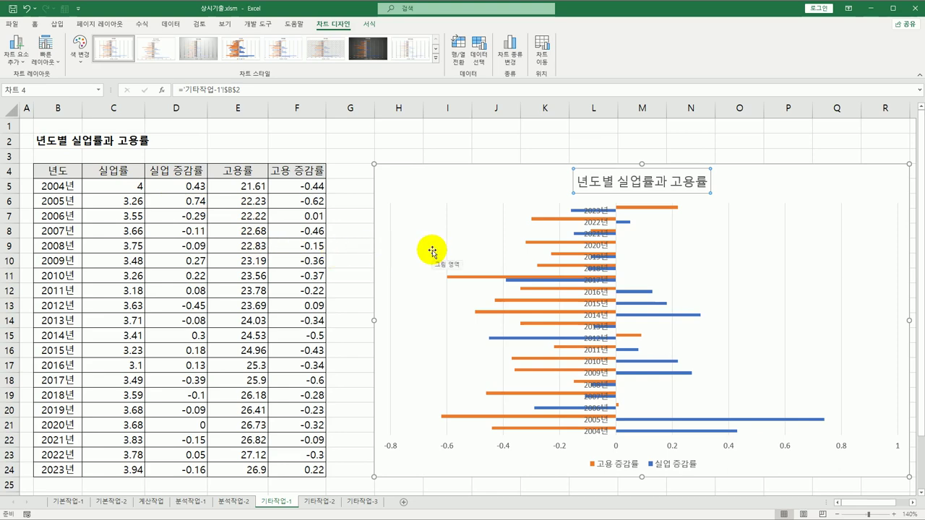
- Open the data source selection for the chart
{"action": "right_click", "coordinate": [448, 188]}
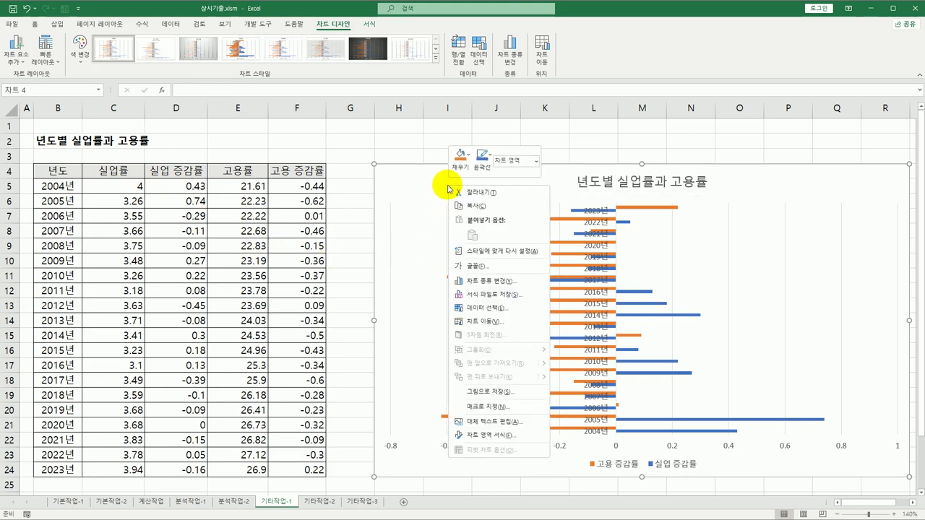
{"action": "left_click", "coordinate": [485, 308]}
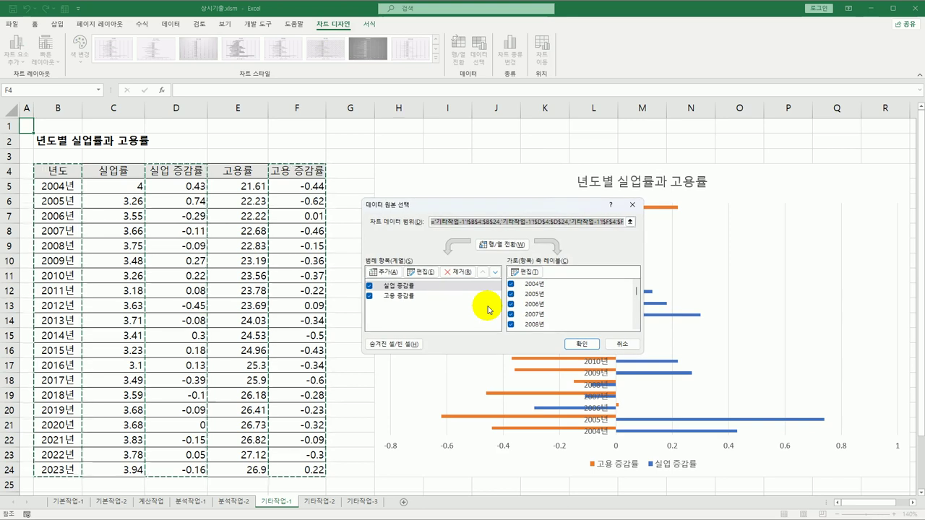
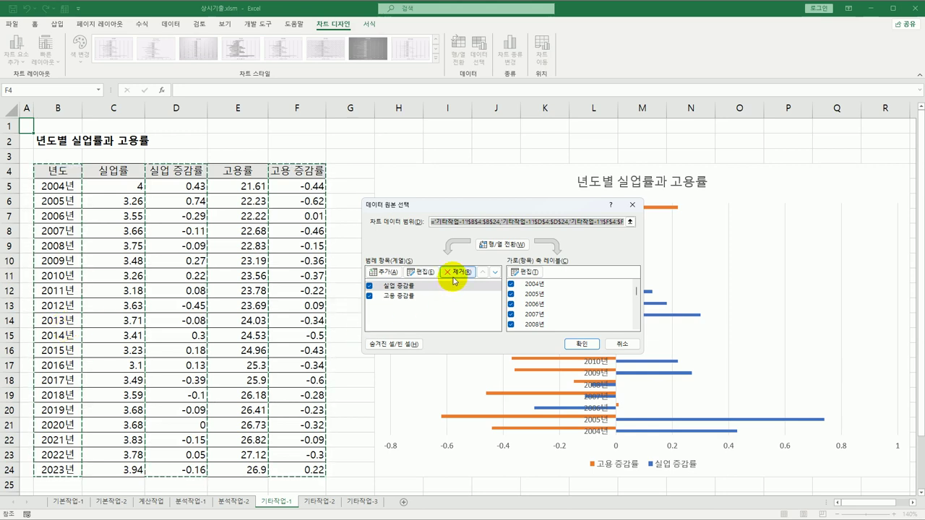
{"action": "key", "text": "Delete"}
{"action": "left_click", "coordinate": [65, 171]}
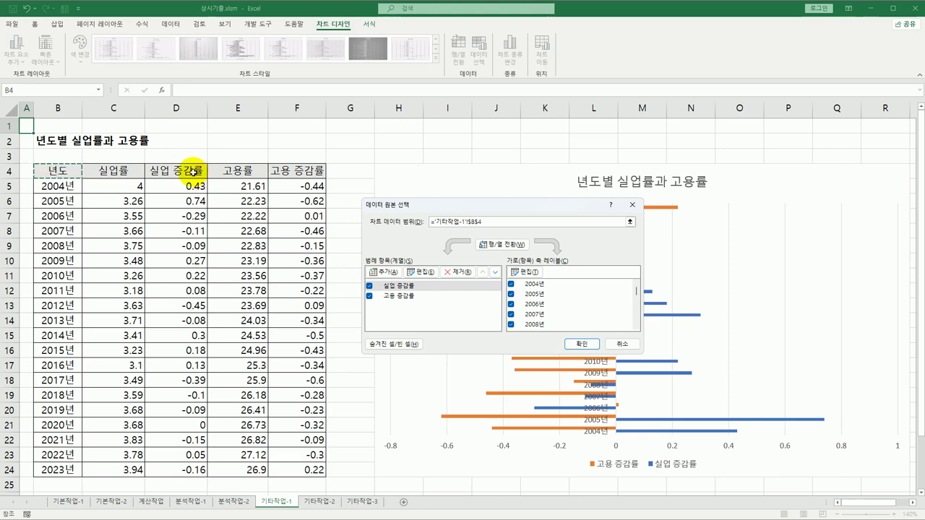
{"action": "left_click", "coordinate": [193, 171], "text": "ctrl"}
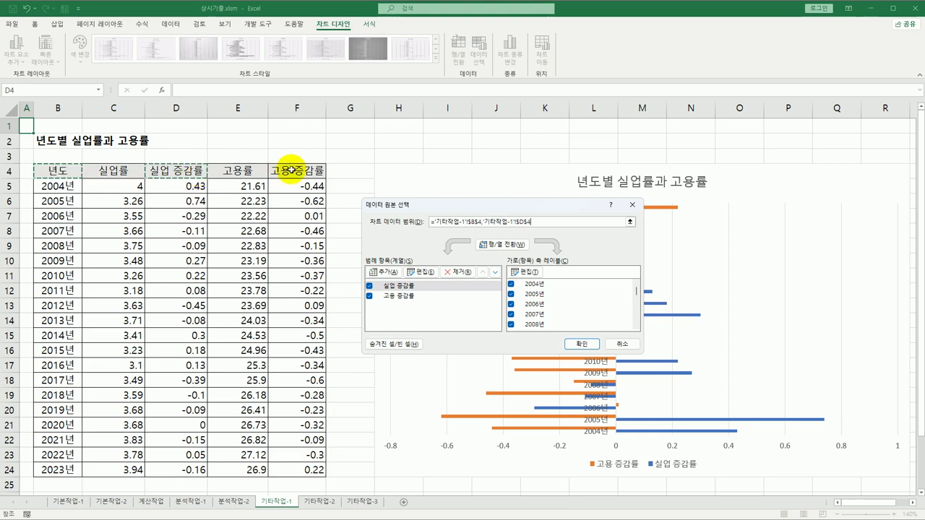
{"action": "left_click", "coordinate": [248, 172], "text": "ctrl"}
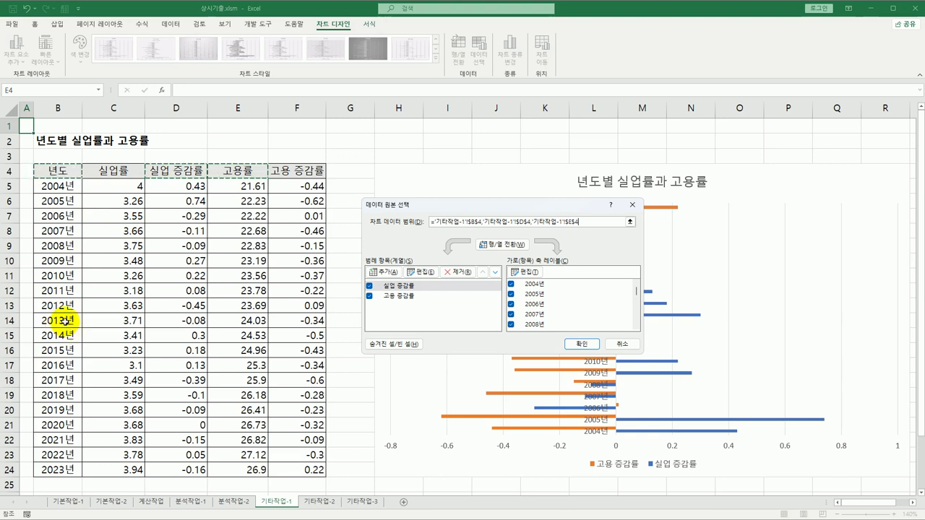
{"action": "left_click_drag", "start_coordinate": [63, 321], "coordinate": [62, 462]}
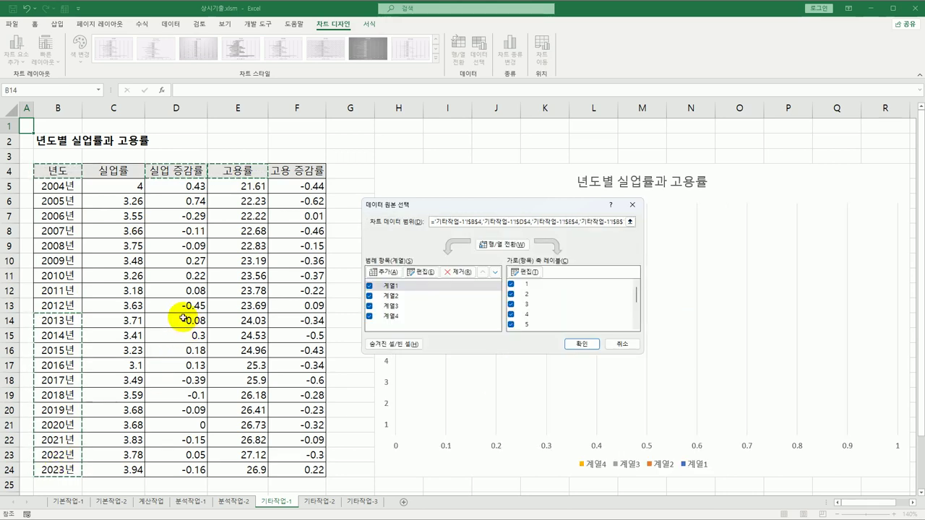
{"action": "left_click_drag", "start_coordinate": [183, 318], "coordinate": [181, 471]}
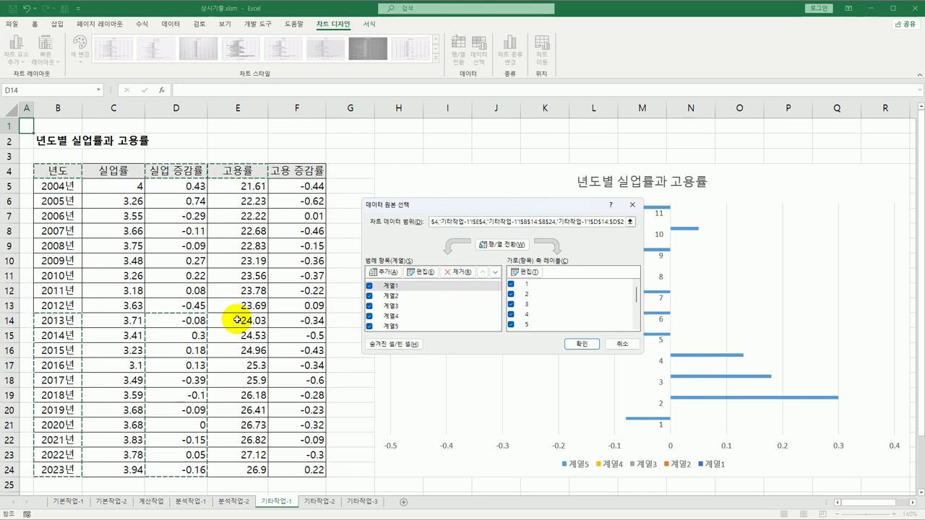
{"action": "left_click_drag", "start_coordinate": [237, 320], "coordinate": [244, 467]}
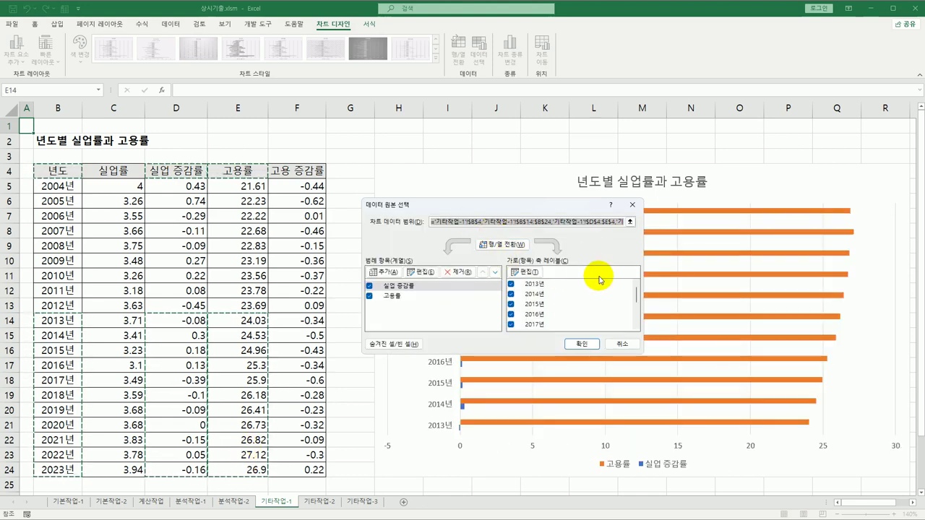
- Set the chart data range to B4, D4, F4, B14:B24, D14:D24 and F14:F24, covering 년도, 실업 증감률 and 고용 증감률 for 2013년 to 2023년
{"action": "key", "text": "BackSpace"}
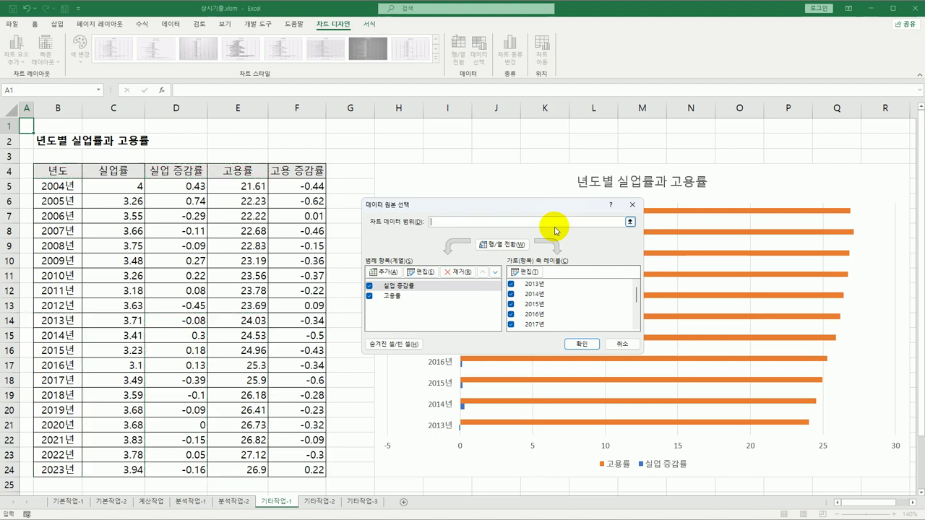
{"action": "left_click", "coordinate": [63, 169]}
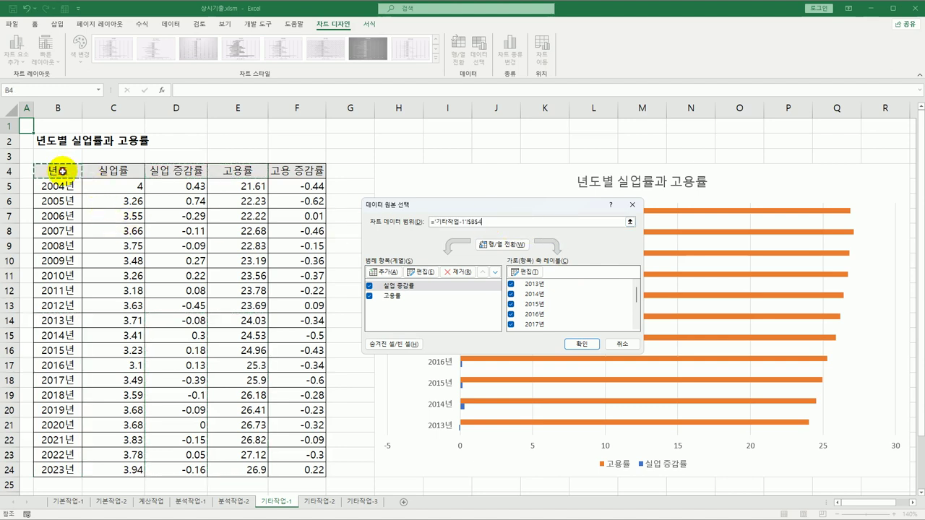
{"action": "left_click", "coordinate": [189, 171], "text": "ctrl"}
{"action": "left_click", "coordinate": [304, 173], "text": "ctrl"}
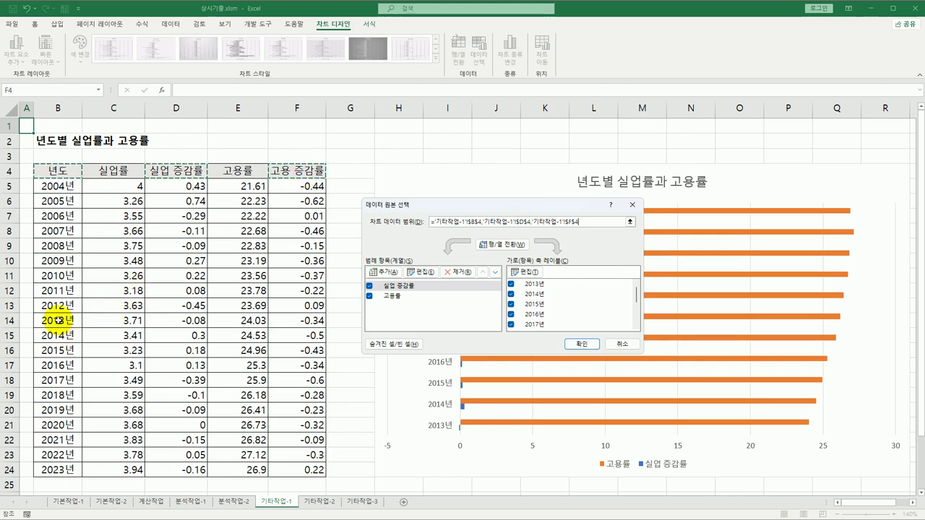
{"action": "left_click_drag", "start_coordinate": [58, 320], "coordinate": [59, 471]}
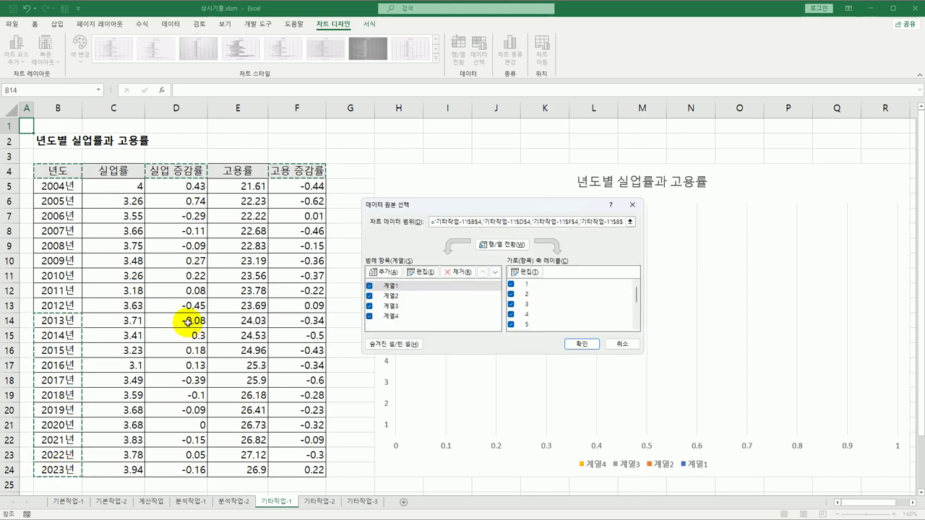
{"action": "left_click_drag", "start_coordinate": [187, 322], "coordinate": [195, 470]}
{"action": "left_click_drag", "start_coordinate": [304, 318], "coordinate": [305, 468]}
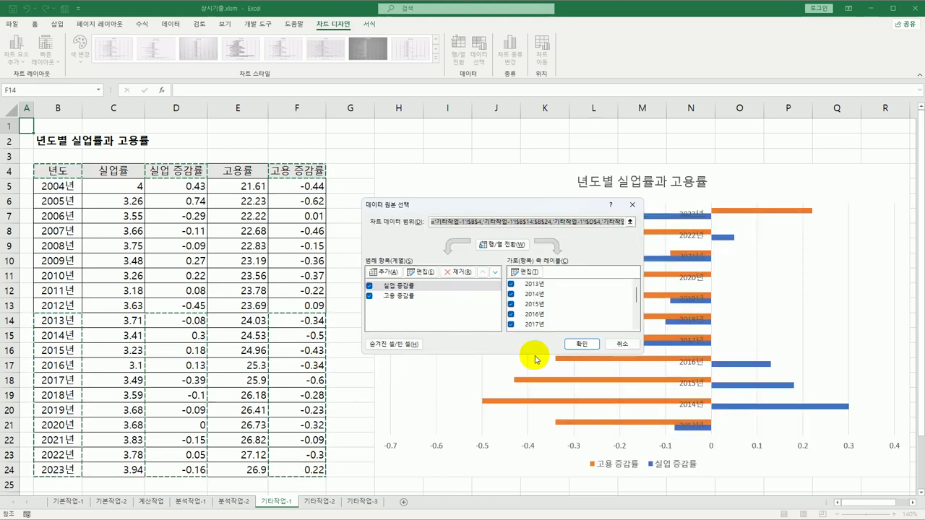
{"action": "left_click", "coordinate": [578, 345]}
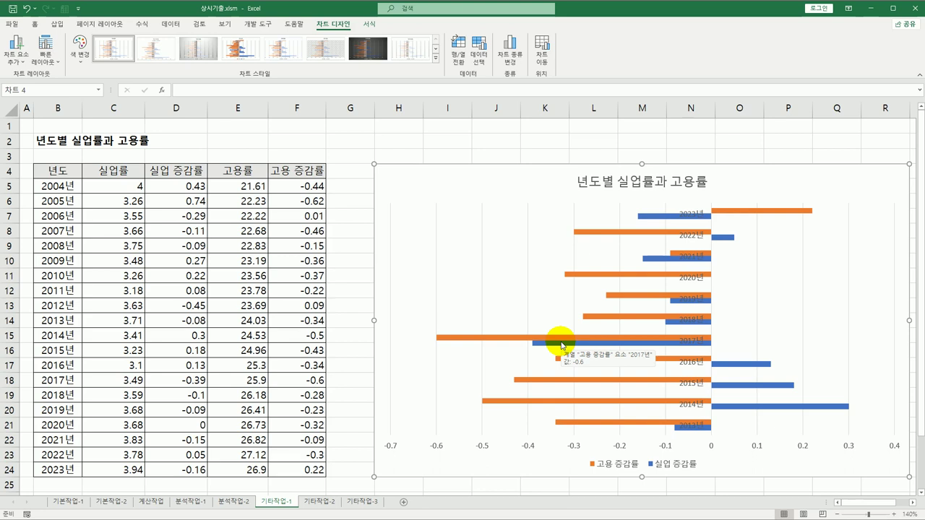
- Reverse the category order of the chart's vertical year axis and make the horizontal axis cross at 항목 번호 0
{"action": "left_click", "coordinate": [698, 216]}
{"action": "right_click", "coordinate": [698, 217]}
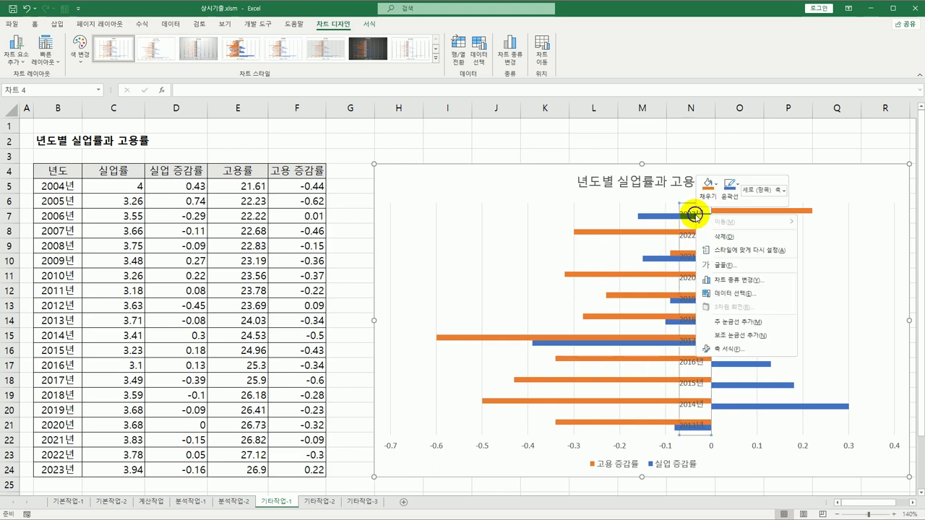
{"action": "left_click", "coordinate": [722, 350]}
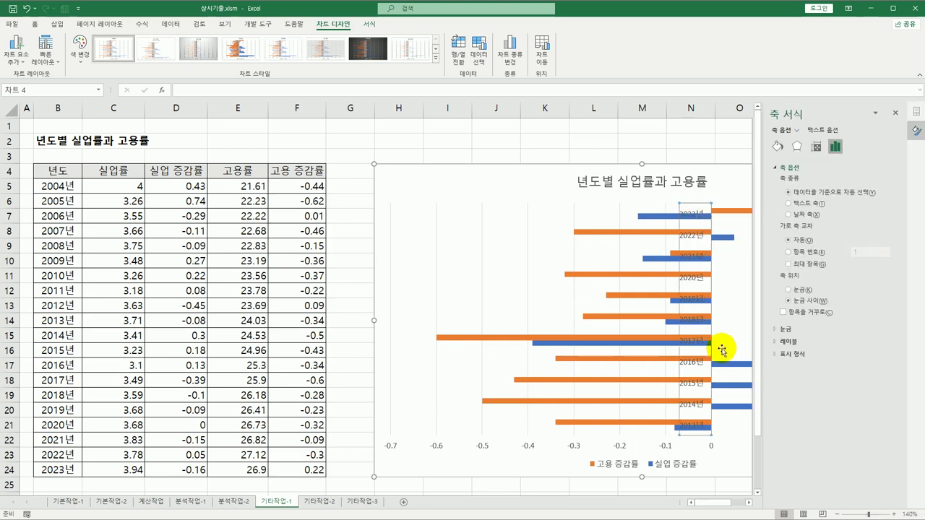
{"action": "left_click", "coordinate": [821, 315]}
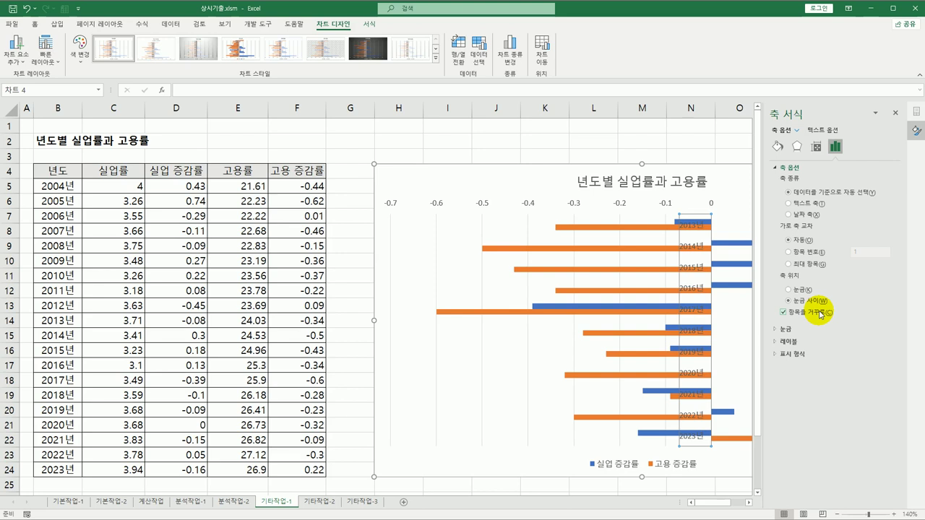
{"action": "left_click", "coordinate": [815, 252]}
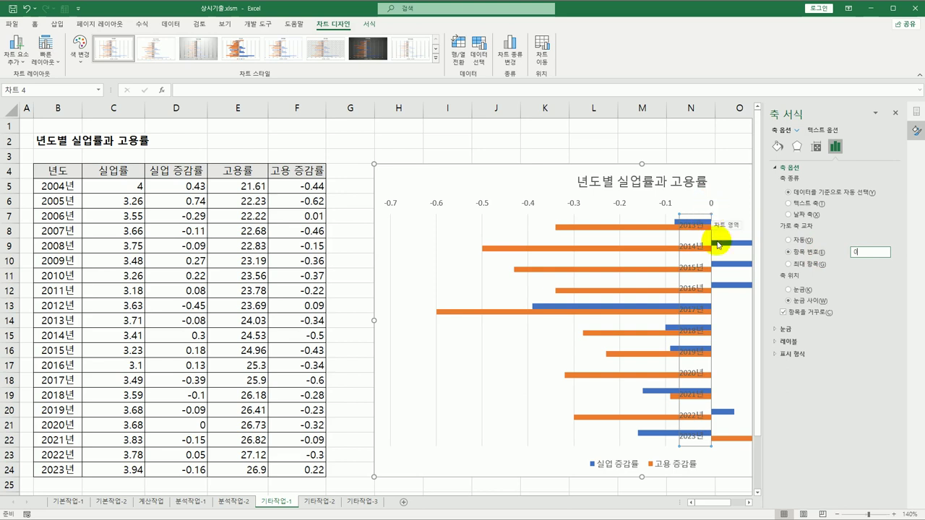
- Set the label position of the vertical year axis to 낮은 쪽
{"action": "left_click", "coordinate": [796, 342]}
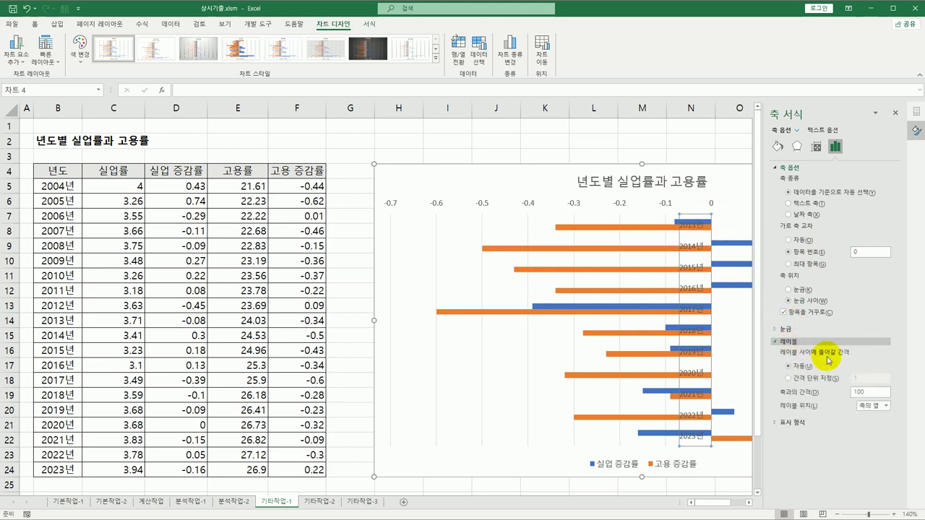
{"action": "left_click", "coordinate": [886, 407]}
{"action": "left_click", "coordinate": [874, 436]}
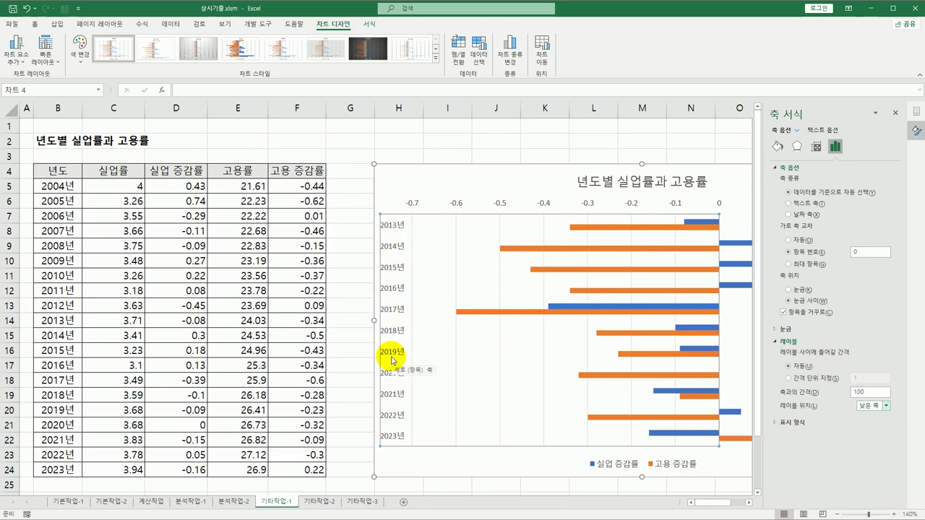
{"action": "left_click", "coordinate": [736, 191]}
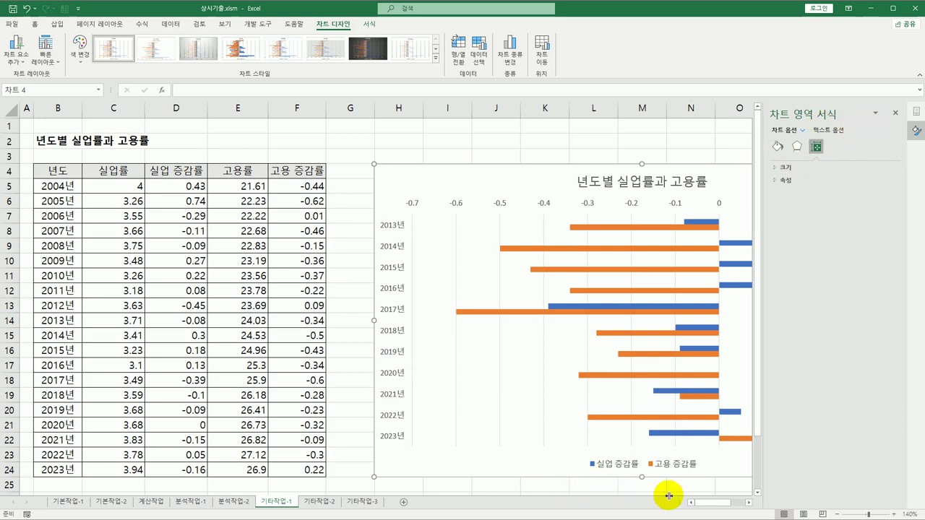
{"action": "left_click_drag", "start_coordinate": [702, 506], "coordinate": [722, 508]}
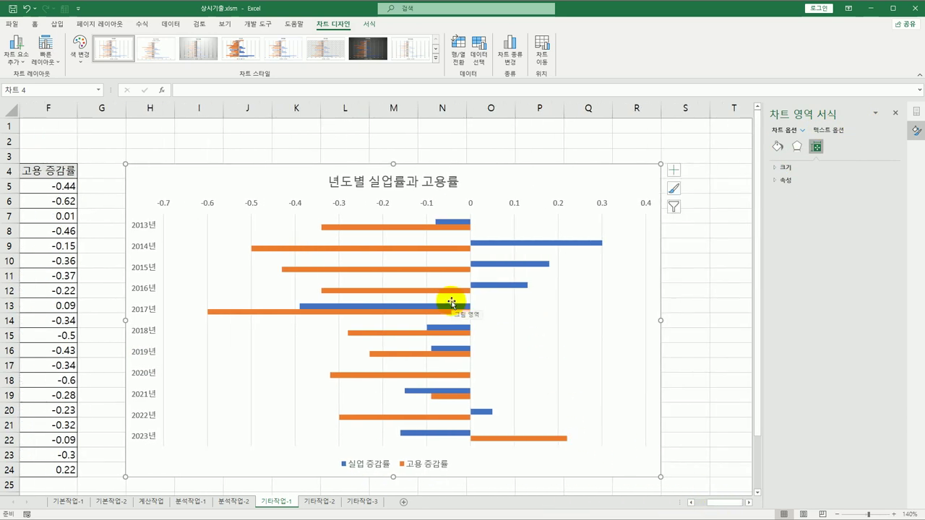
{"action": "left_click", "coordinate": [156, 229]}
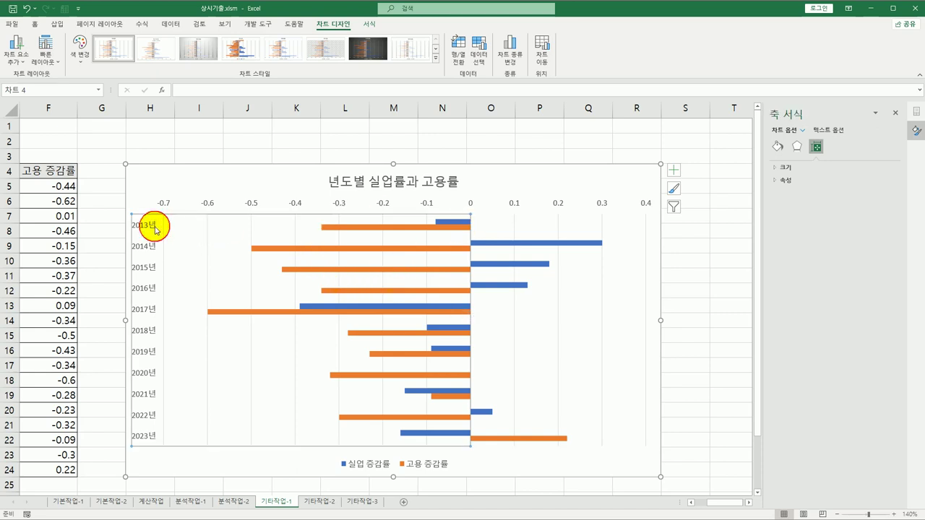
{"action": "left_click", "coordinate": [839, 146]}
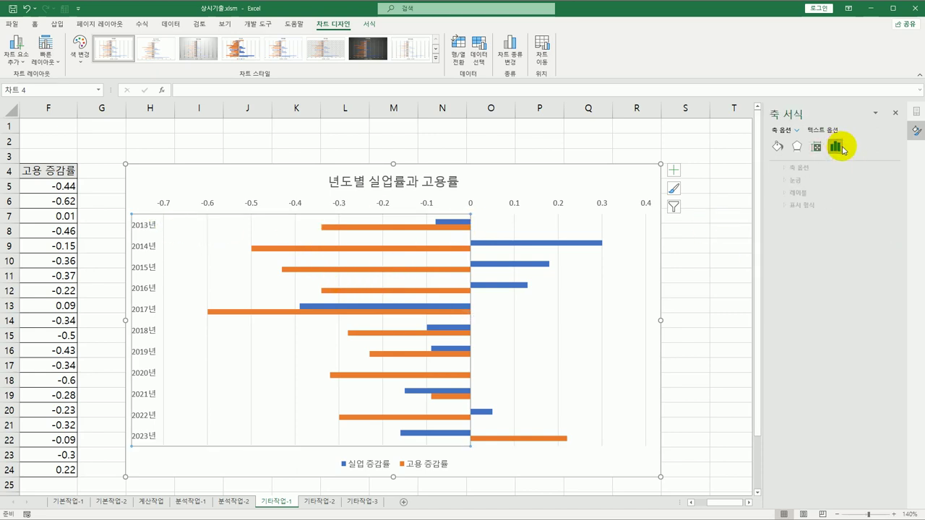
{"action": "left_click", "coordinate": [798, 168]}
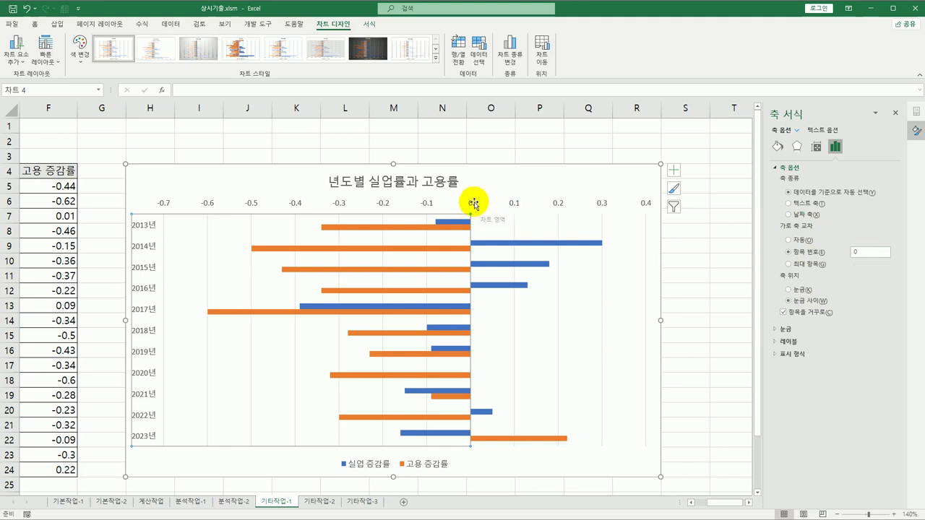
{"action": "left_click", "coordinate": [795, 343]}
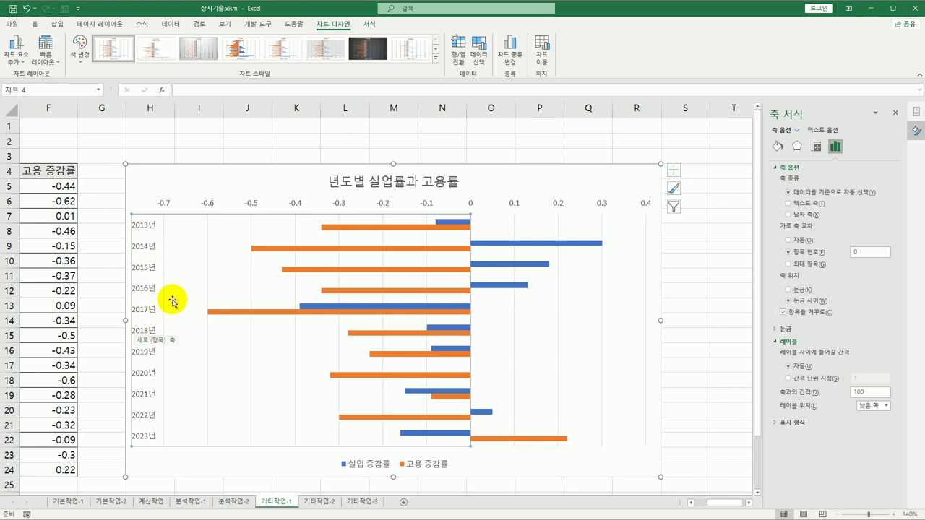
- Add data labels at 바깥쪽 끝에 to both series and place the legend above the plot area
{"action": "left_click", "coordinate": [14, 64]}
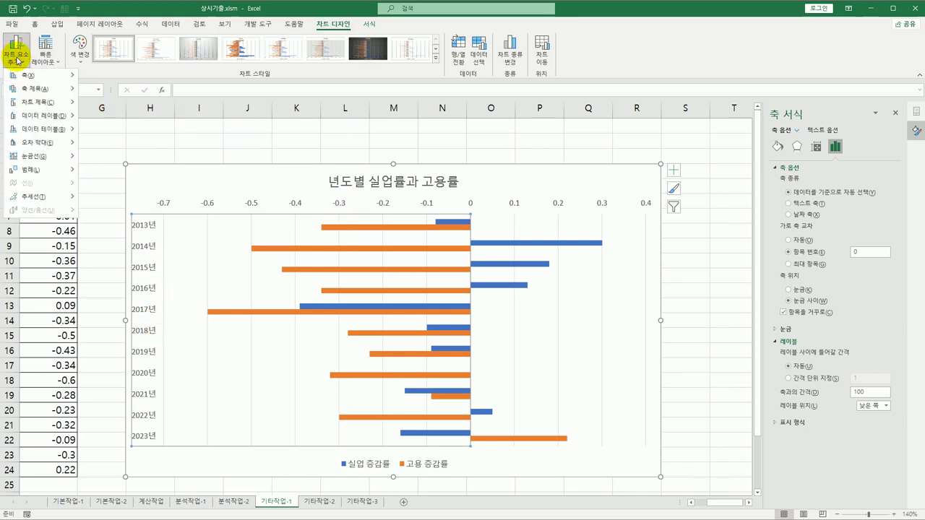
{"action": "mouse_move", "coordinate": [58, 128]}
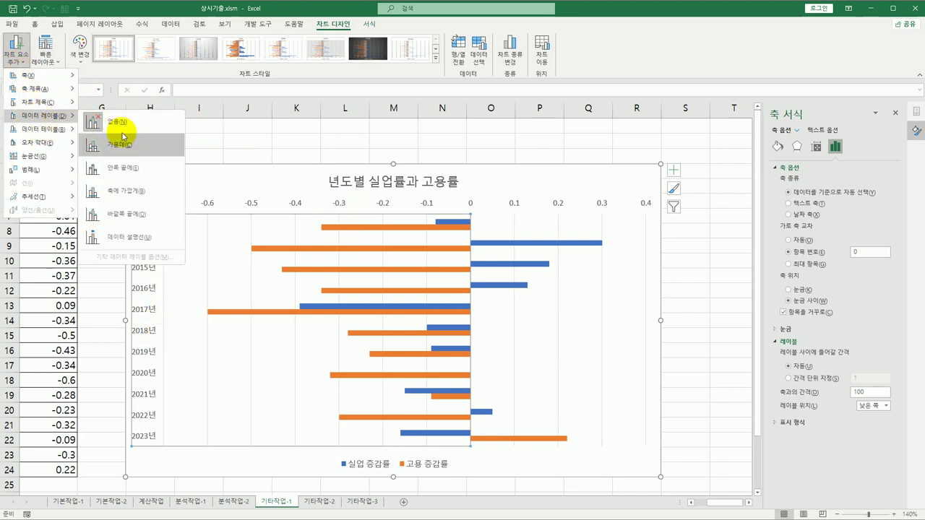
{"action": "left_click", "coordinate": [134, 215]}
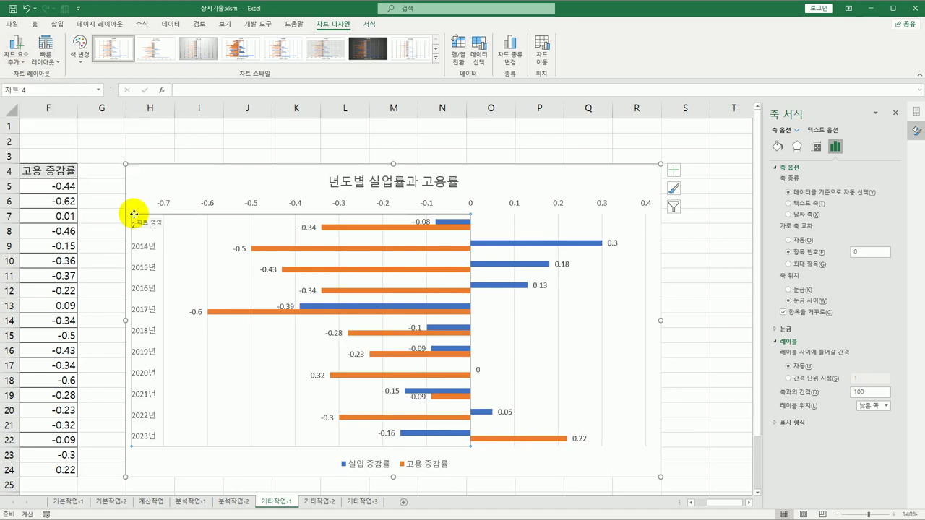
{"action": "left_click", "coordinate": [16, 49]}
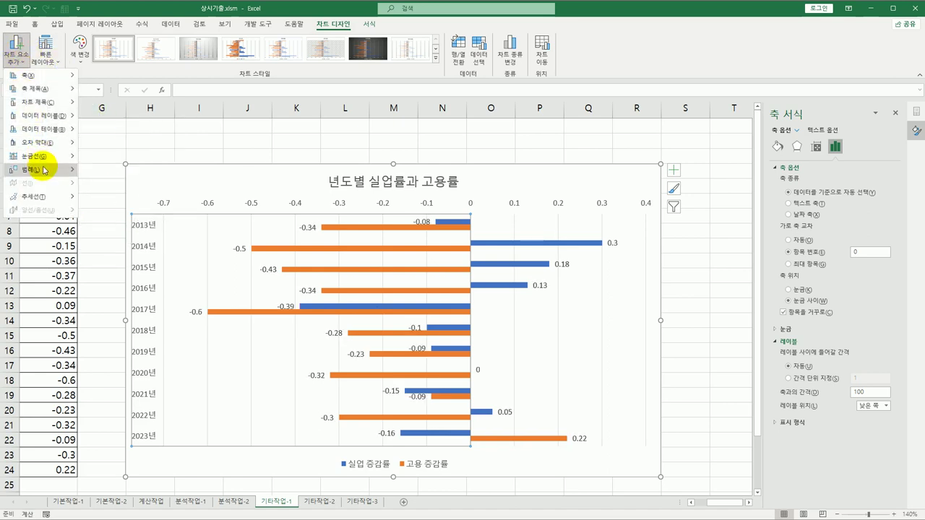
{"action": "mouse_move", "coordinate": [44, 172]}
{"action": "left_click", "coordinate": [122, 219]}
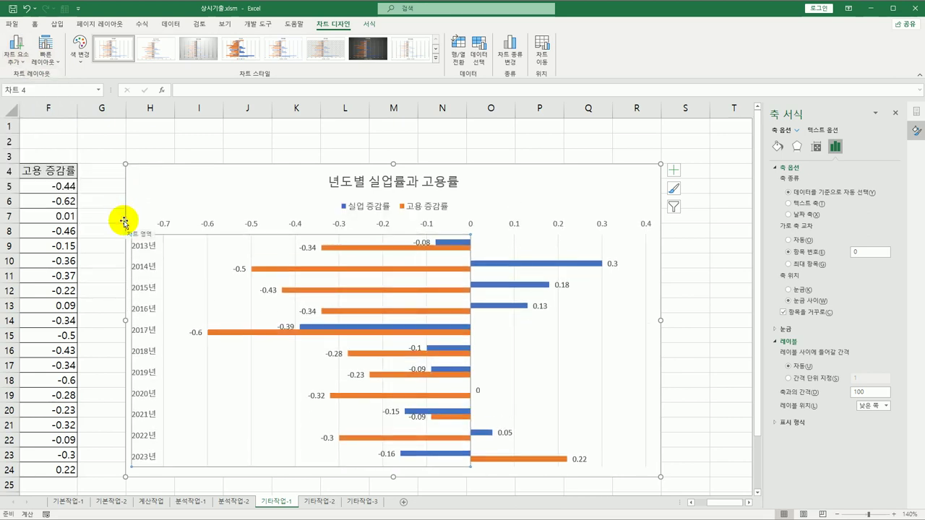
- Add a linear (선형) trendline to the 고용 증감률 series and display its equation on the chart
{"action": "left_click", "coordinate": [369, 251]}
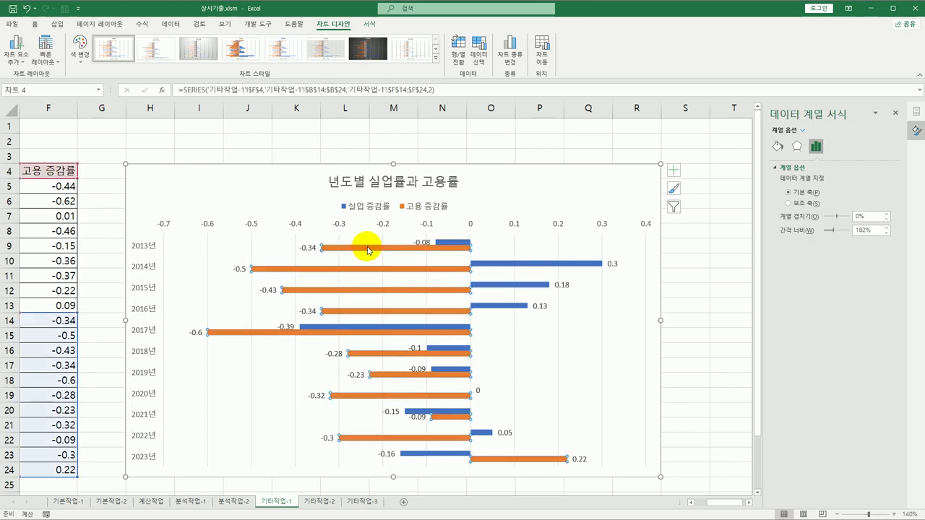
{"action": "right_click", "coordinate": [368, 250]}
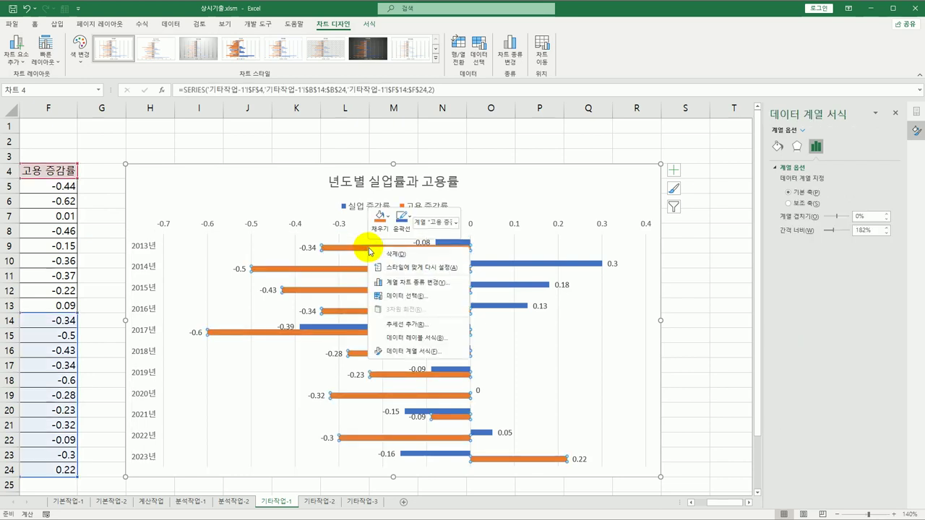
{"action": "left_click", "coordinate": [427, 326]}
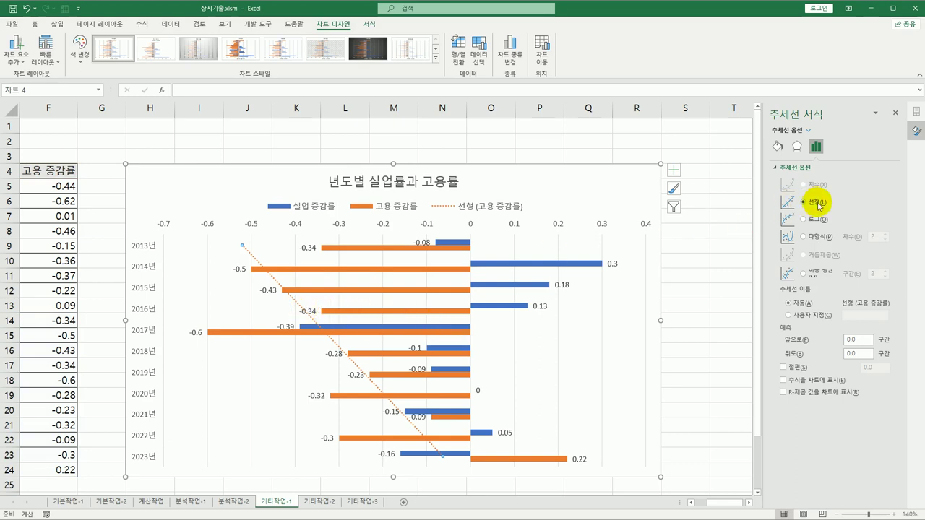
{"action": "left_click", "coordinate": [830, 387]}
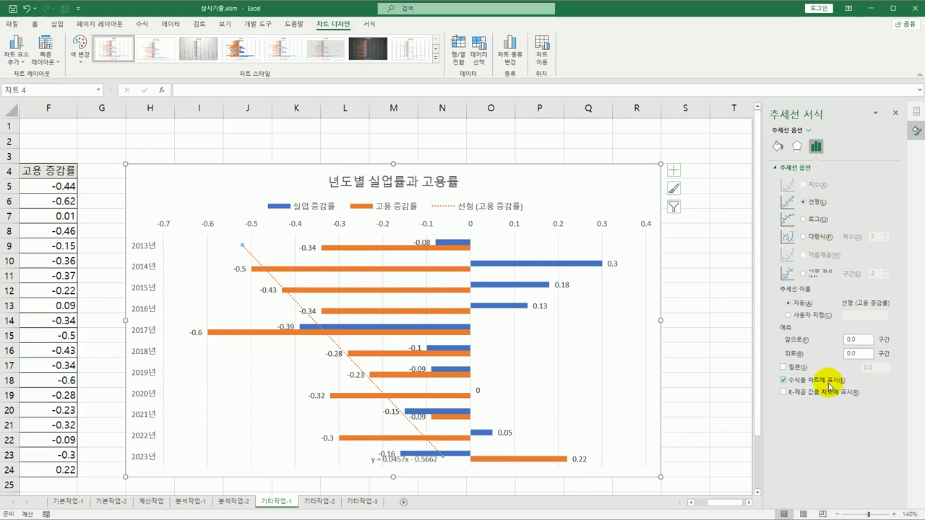
- Format the trendline equation label in standard red and bold
{"action": "left_click", "coordinate": [420, 460]}
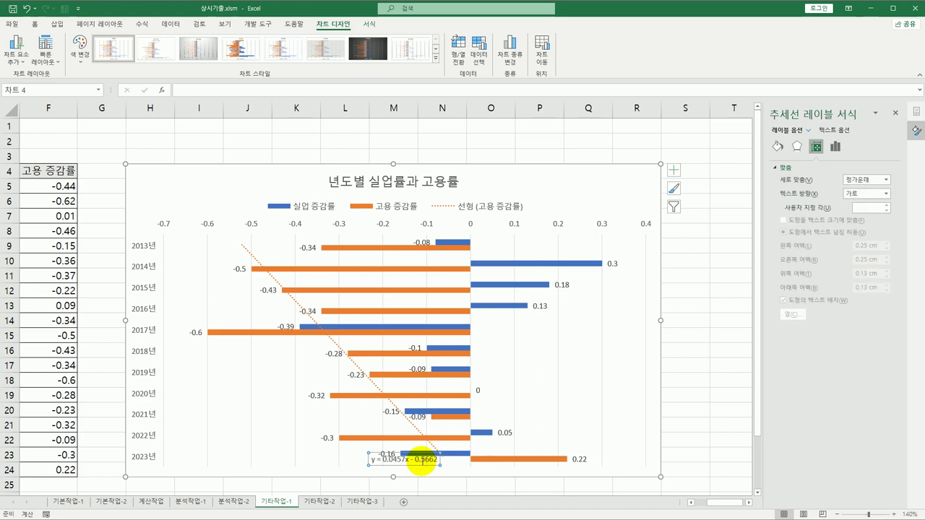
{"action": "left_click", "coordinate": [35, 25]}
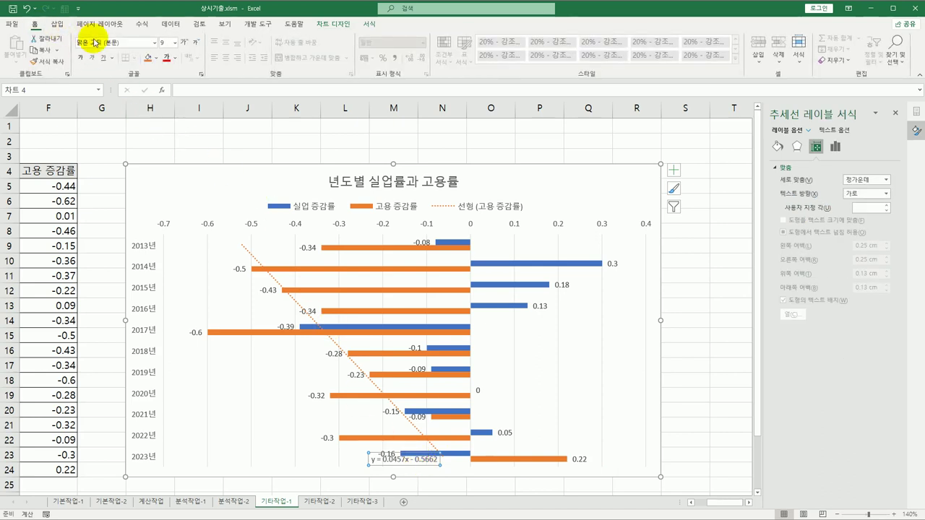
{"action": "left_click", "coordinate": [175, 57]}
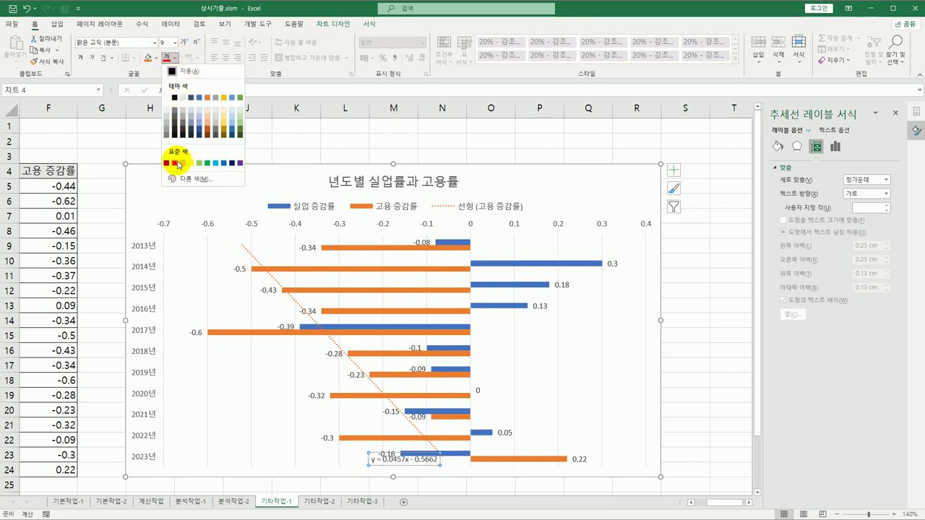
{"action": "left_click", "coordinate": [175, 163]}
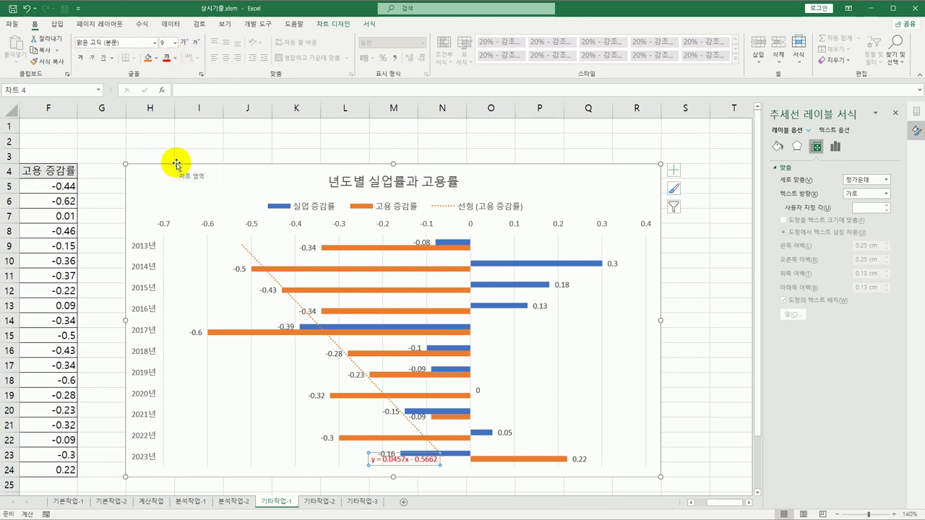
{"action": "left_click", "coordinate": [82, 59]}
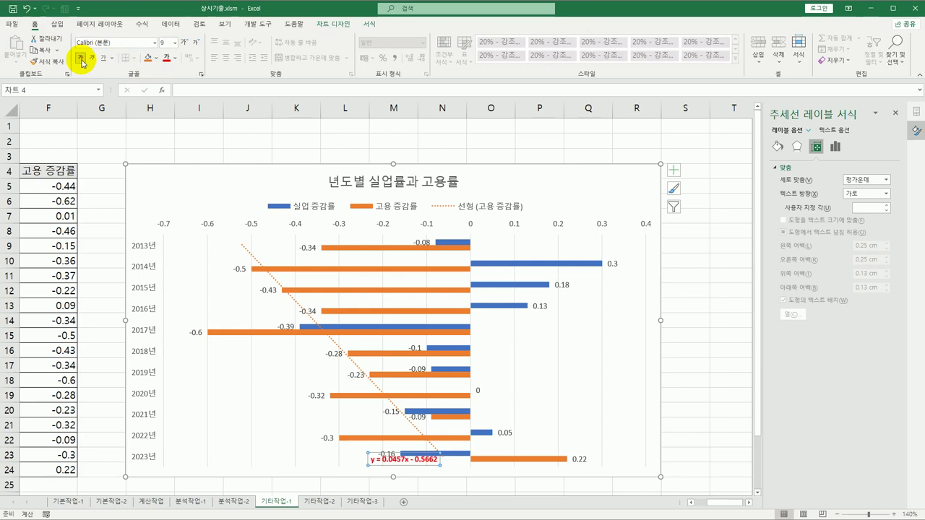
- Give the chart area border rounded corners and an outer (바깥쪽) shadow offset downward, and close the formatting options
{"action": "left_click", "coordinate": [626, 179]}
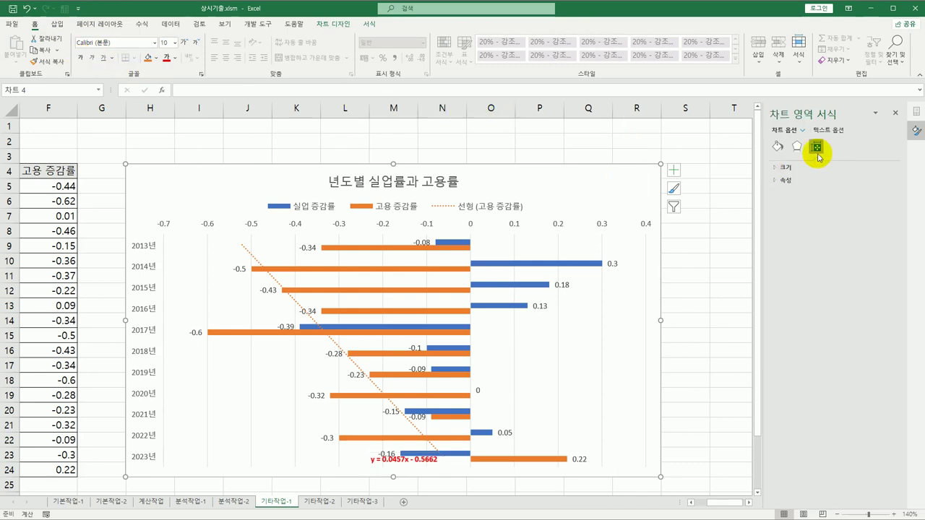
{"action": "left_click", "coordinate": [779, 147]}
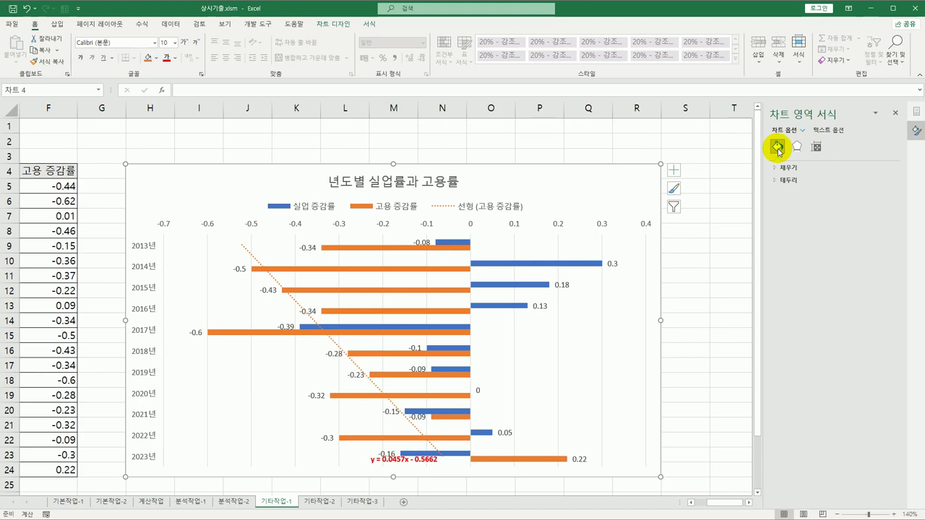
{"action": "left_click", "coordinate": [787, 180]}
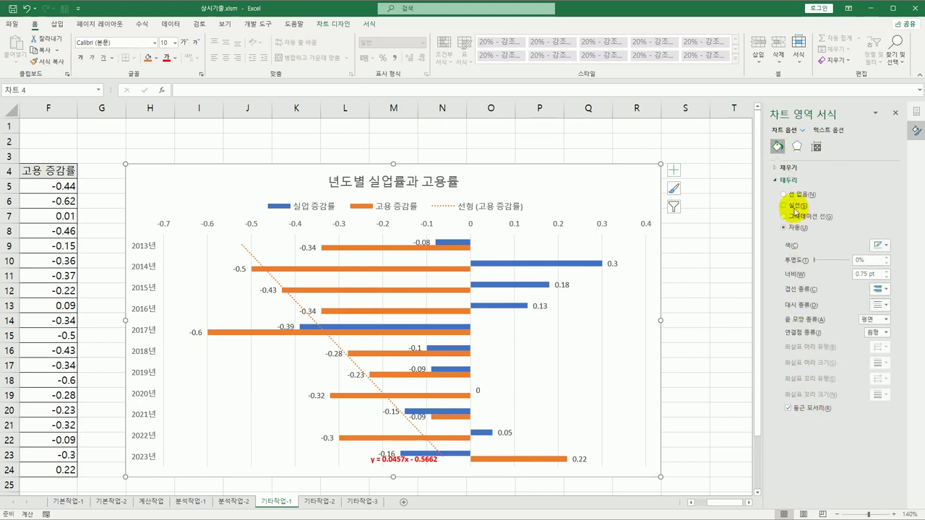
{"action": "left_click", "coordinate": [797, 146]}
{"action": "left_click", "coordinate": [791, 167]}
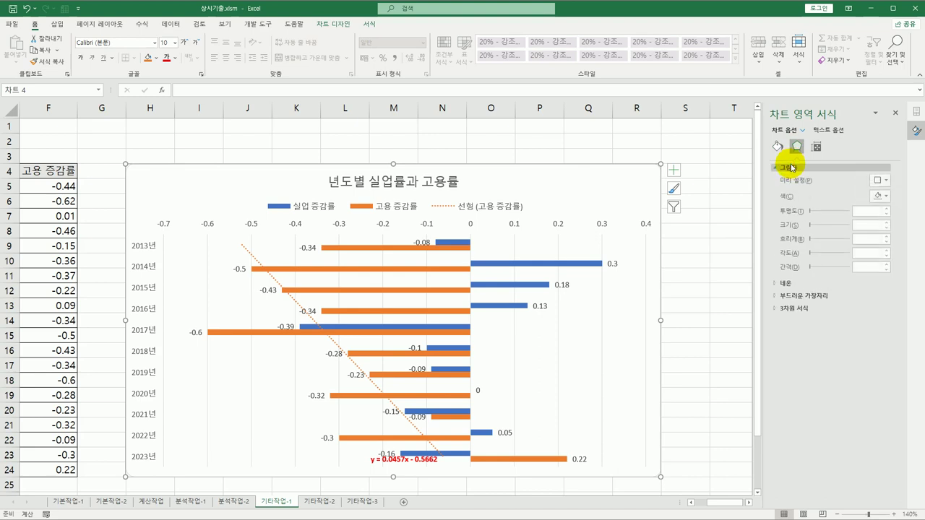
{"action": "left_click", "coordinate": [877, 181]}
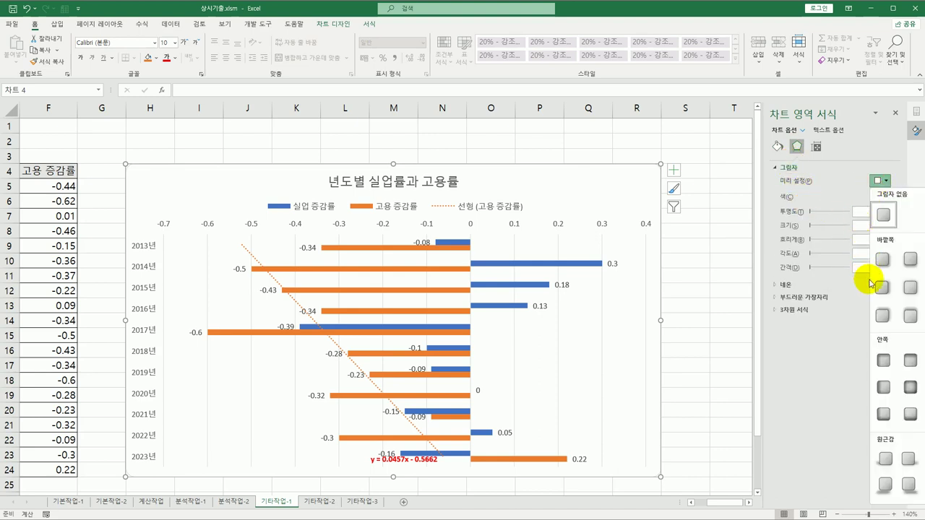
{"action": "left_click", "coordinate": [909, 260]}
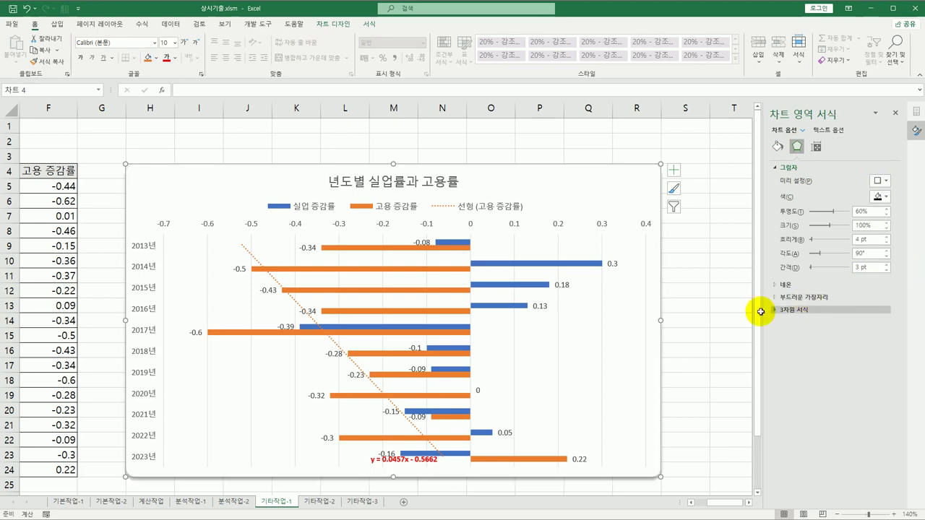
{"action": "left_click", "coordinate": [719, 315]}
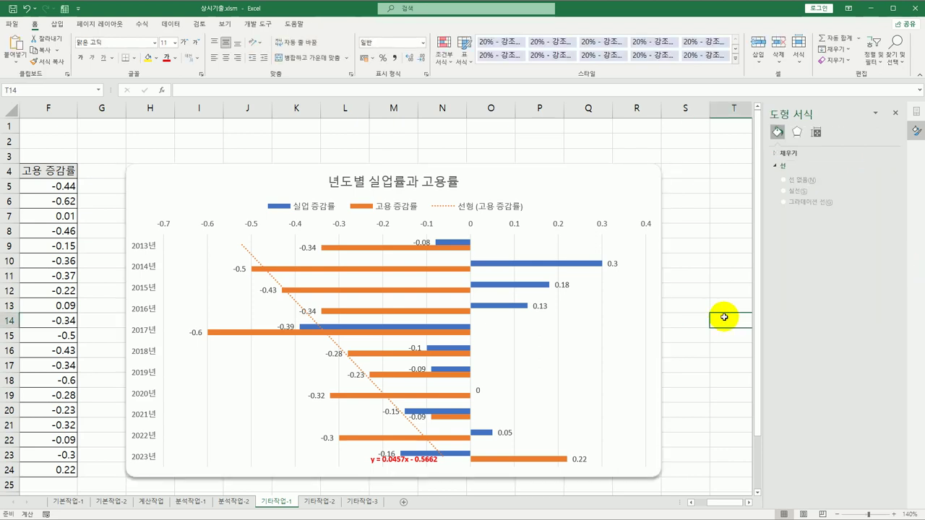
{"action": "left_click", "coordinate": [695, 410]}
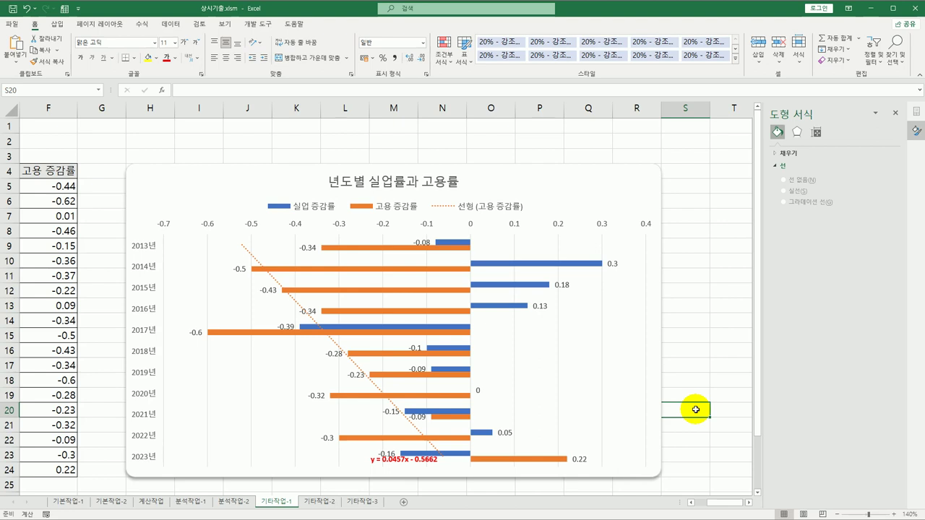
{"action": "left_click", "coordinate": [896, 112]}
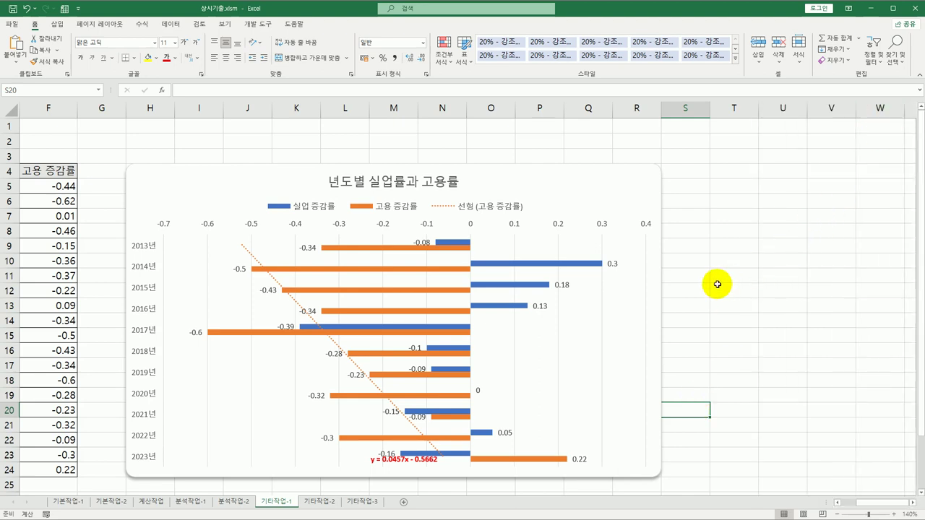
- On the 기타작업-2 sheet, draw a form control button covering cells H5:I6
{"action": "left_click", "coordinate": [320, 500]}
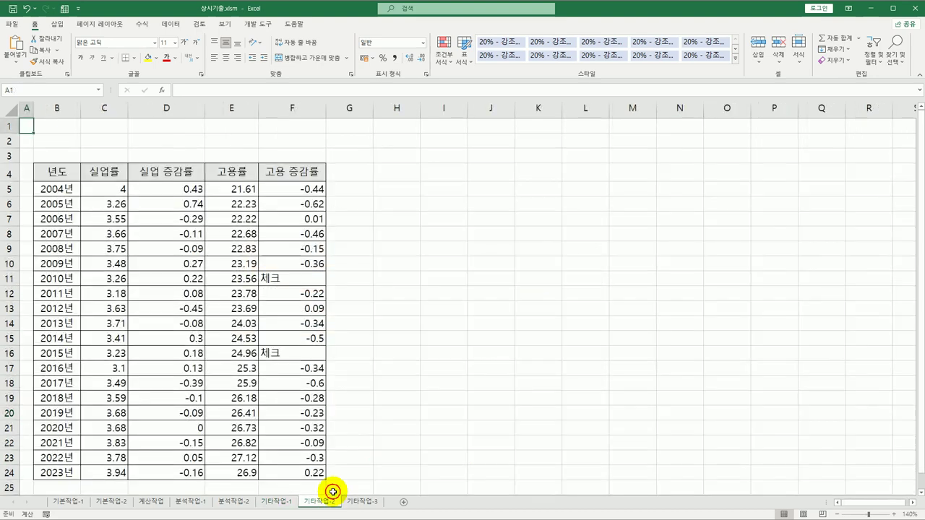
{"action": "left_click", "coordinate": [417, 224]}
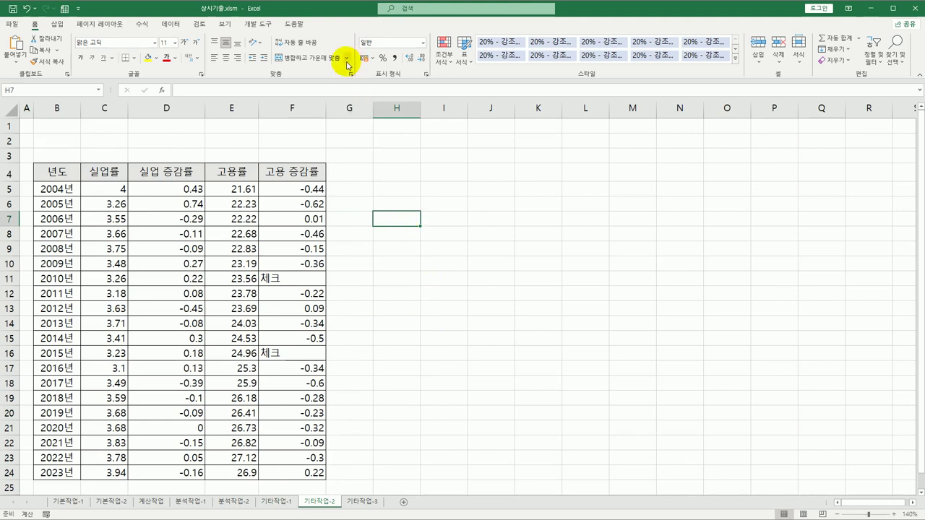
{"action": "left_click", "coordinate": [253, 24]}
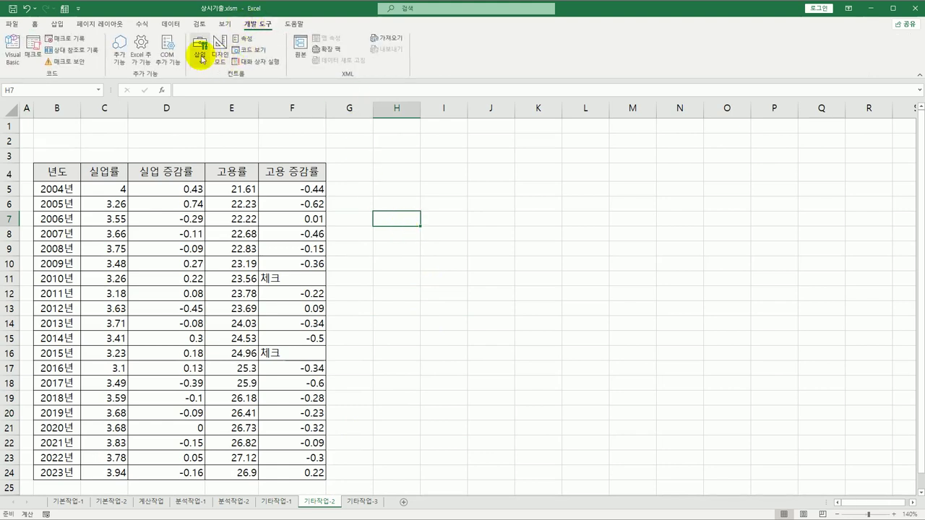
{"action": "left_click", "coordinate": [200, 52]}
{"action": "left_click", "coordinate": [195, 88]}
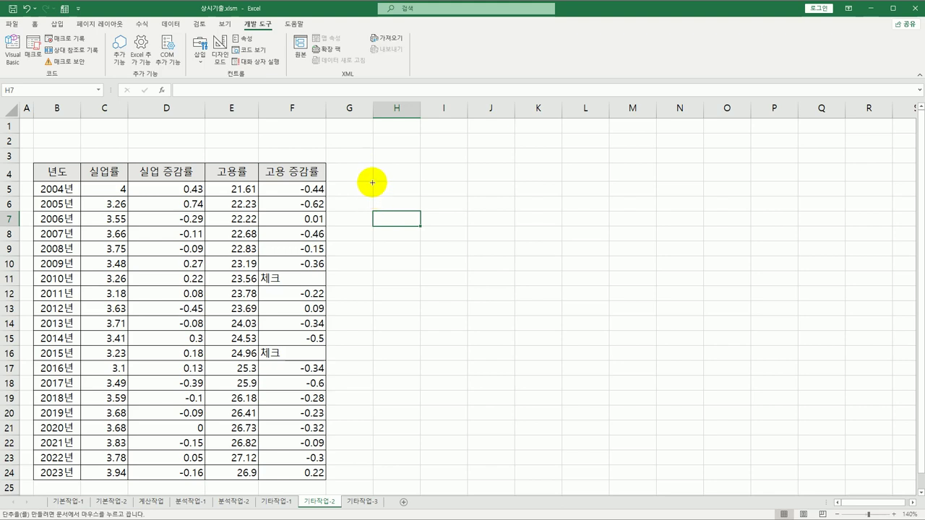
{"action": "left_click_drag", "start_coordinate": [373, 182], "coordinate": [449, 214]}
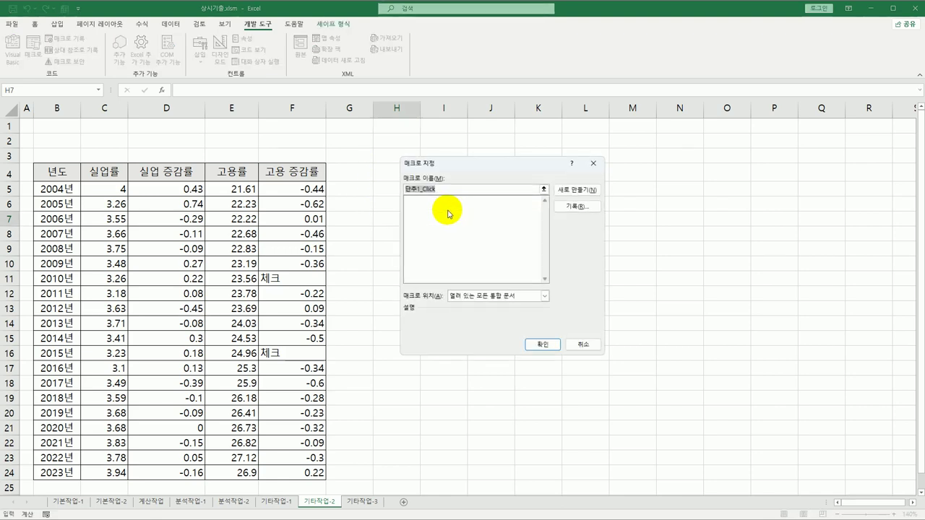
- Name the button's macro 증감률 and start recording it in the current workbook (현재 통합 문서)
{"action": "type", "text": "wm"}
{"action": "key", "text": "BackSpace"}
{"action": "key", "text": "BackSpace"}
{"action": "key", "text": "BackSpace"}
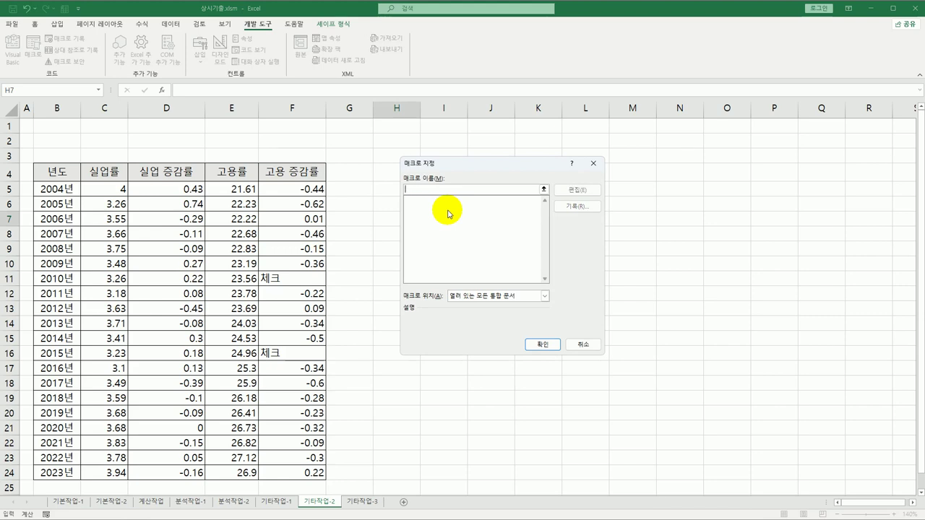
{"action": "type", "text": "ㅁㅠ"}
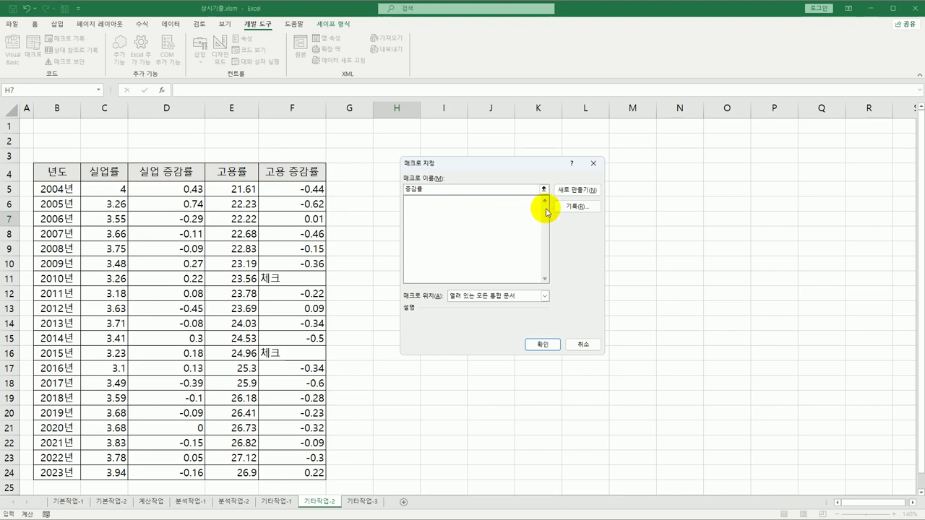
{"action": "left_click", "coordinate": [562, 206]}
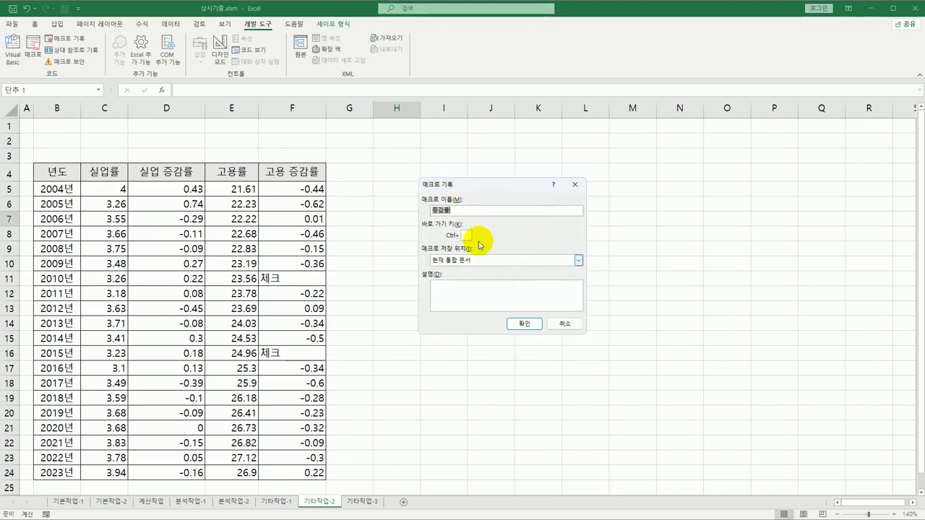
{"action": "left_click", "coordinate": [514, 324]}
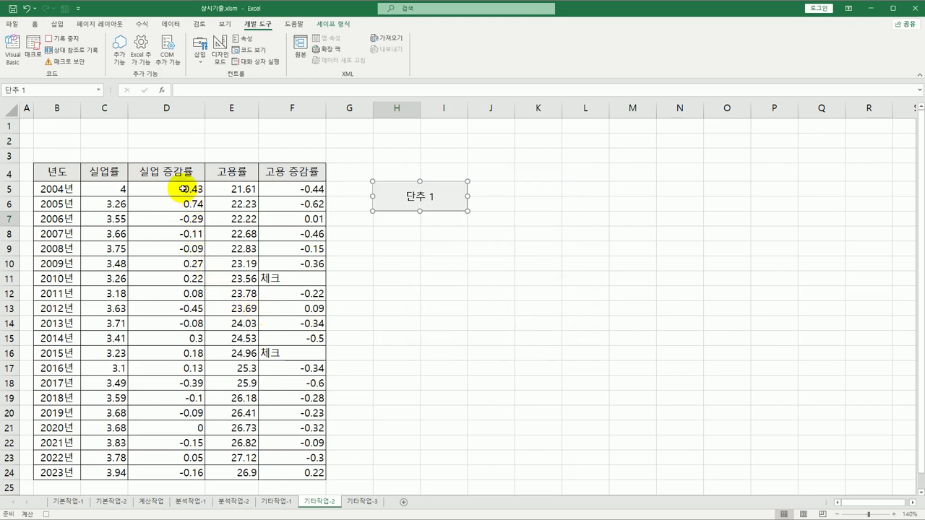
- Open the custom (사용자 지정) number format settings for the ranges D5:D24 and F5:F24
{"action": "left_click_drag", "start_coordinate": [182, 189], "coordinate": [181, 478]}
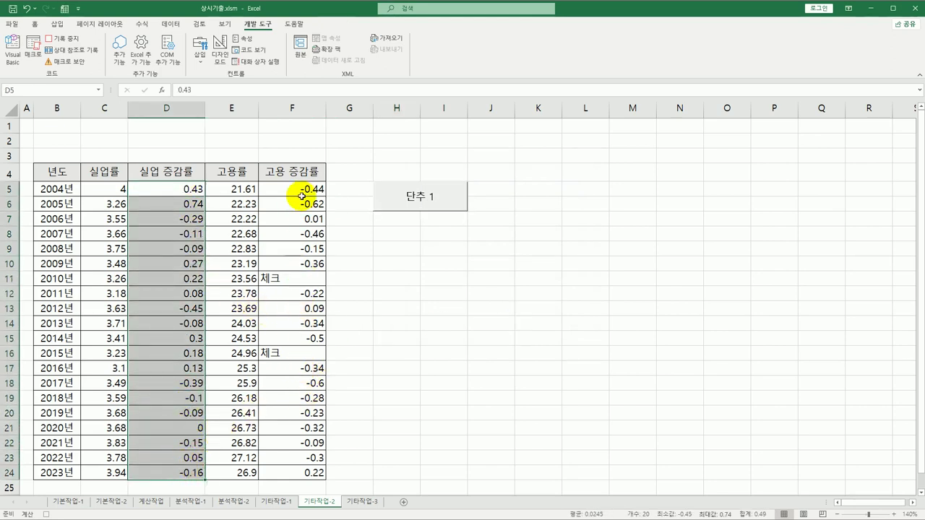
{"action": "left_click_drag", "start_coordinate": [301, 189], "coordinate": [302, 472], "text": "ctrl"}
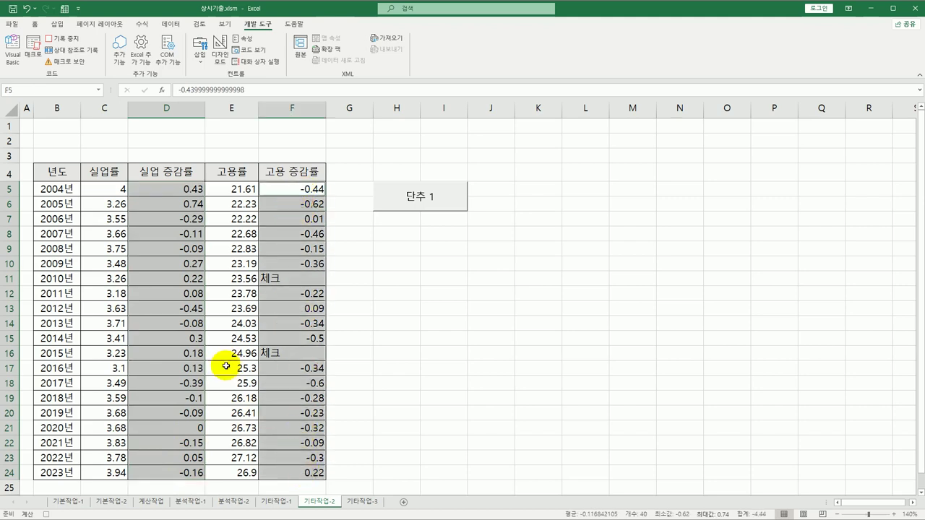
{"action": "right_click", "coordinate": [165, 187]}
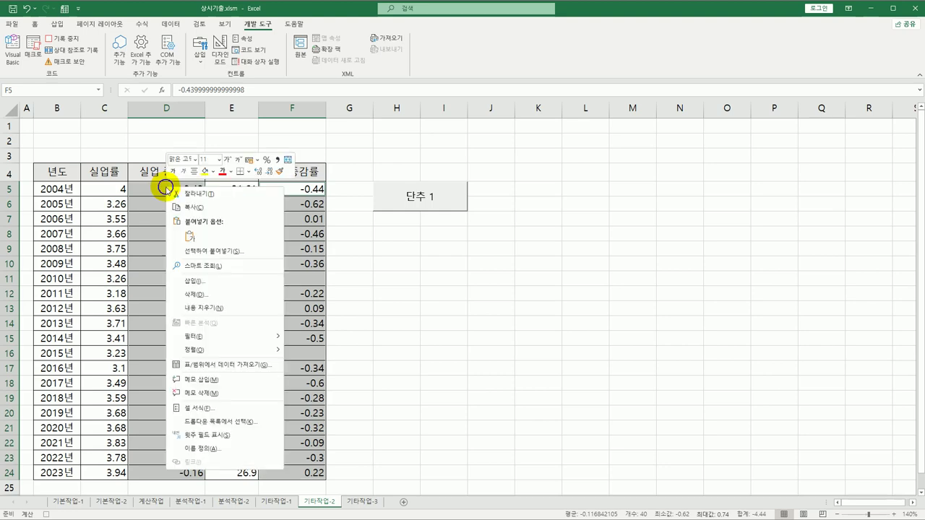
{"action": "left_click", "coordinate": [225, 409]}
{"action": "left_click_drag", "start_coordinate": [224, 265], "coordinate": [249, 191]}
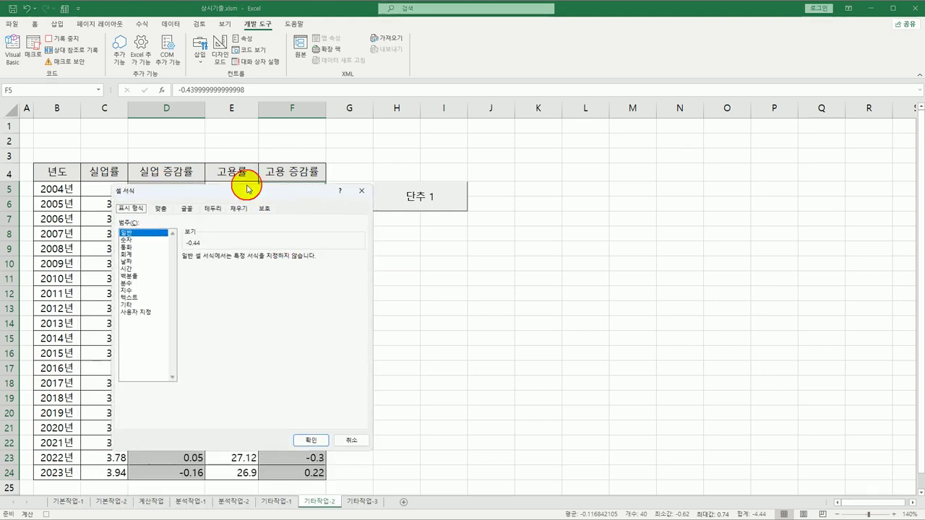
{"action": "left_click", "coordinate": [134, 303]}
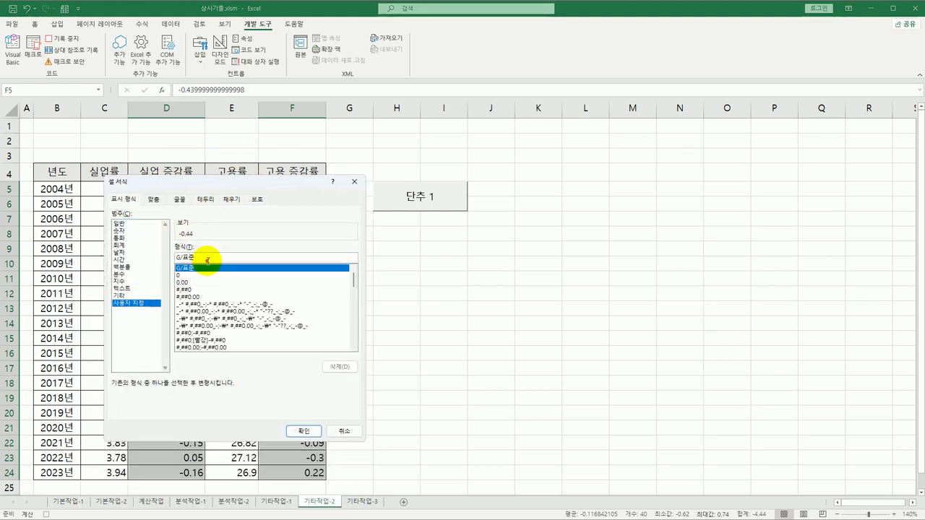
{"action": "left_click_drag", "start_coordinate": [185, 189], "coordinate": [138, 132]}
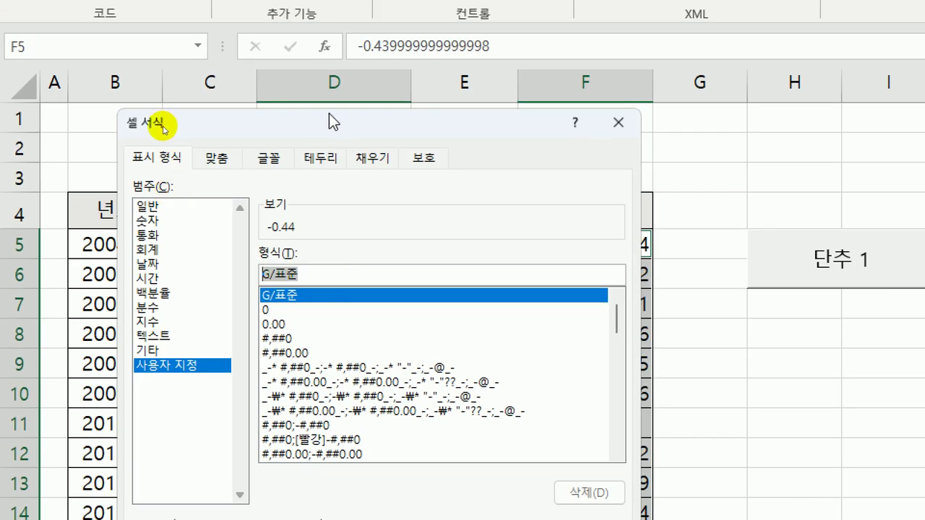
{"action": "left_click_drag", "start_coordinate": [163, 127], "coordinate": [127, 101]}
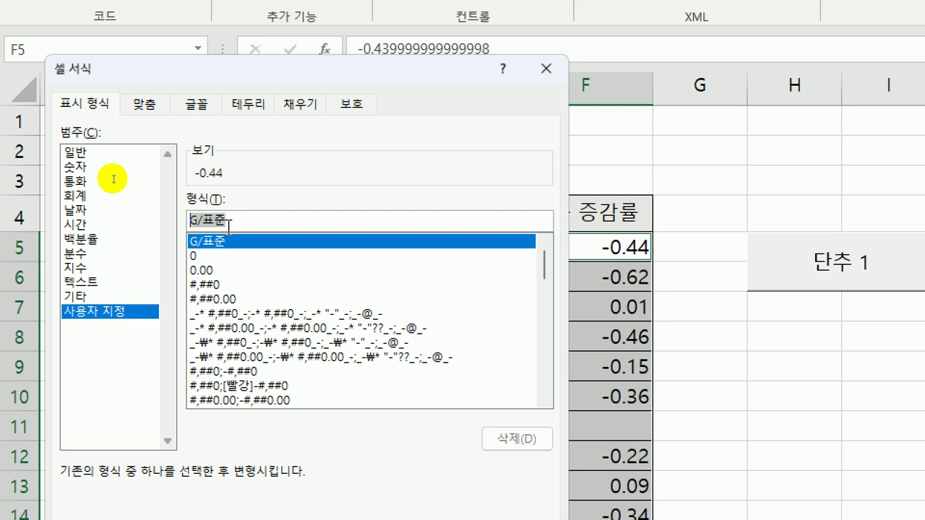
- Begin the custom format code for positive values with [파랑][>0]"▲"
{"action": "type", "text": "[ㅍ"}
{"action": "type", "text": "ㅇ]0;-0"}
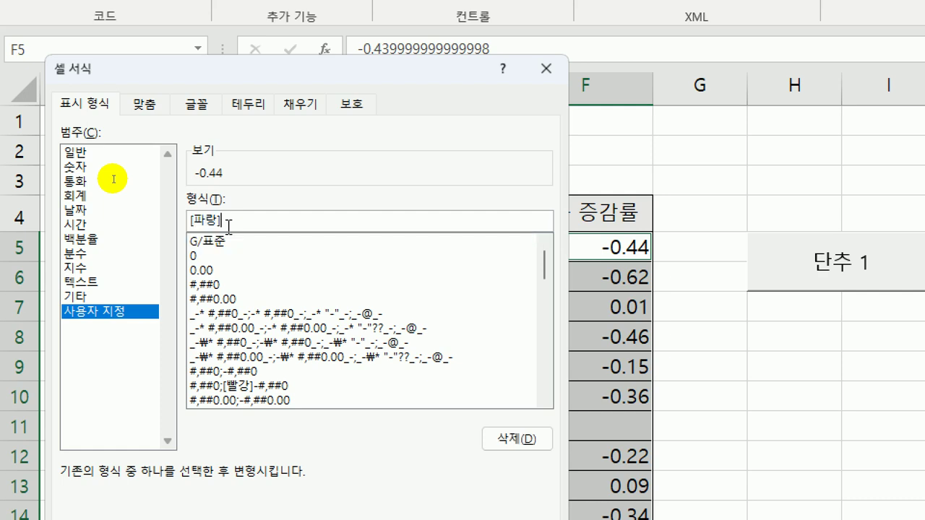
{"action": "type", "text": "]"}
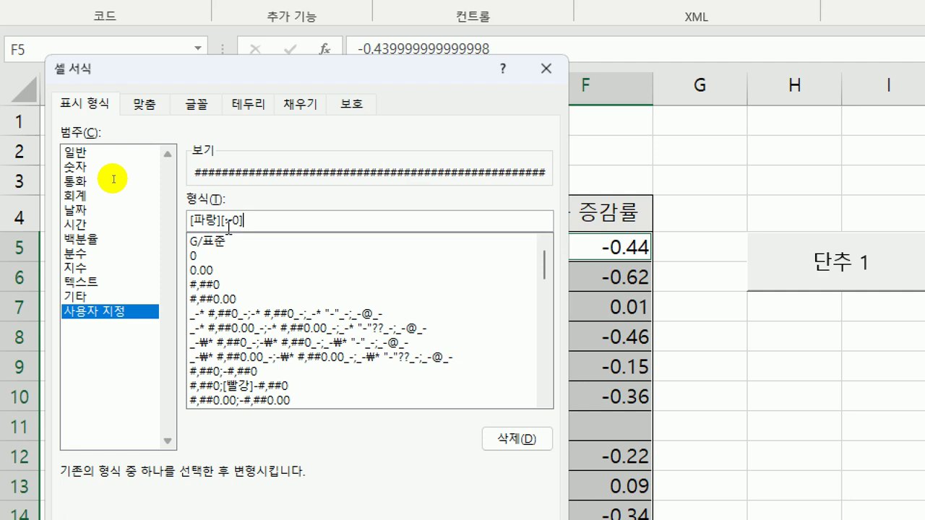
{"action": "type", "text": "\"ㅁ"}
{"action": "key", "text": "Hangul_Hanja"}
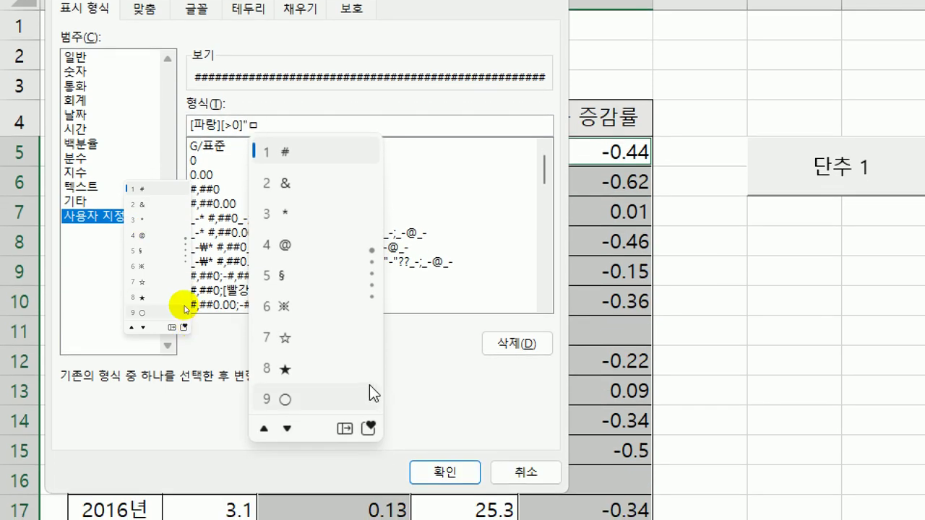
{"action": "left_click", "coordinate": [173, 327]}
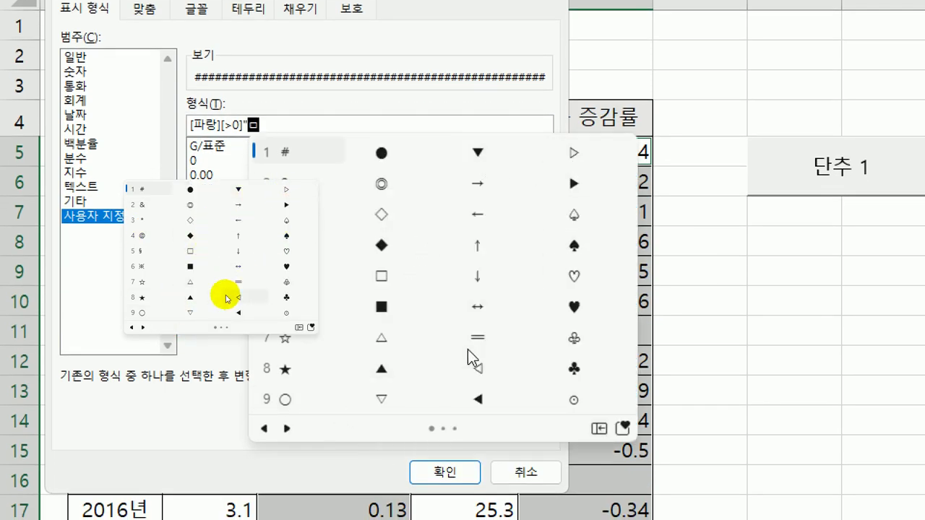
{"action": "left_click", "coordinate": [383, 369]}
{"action": "type", "text": "\""}
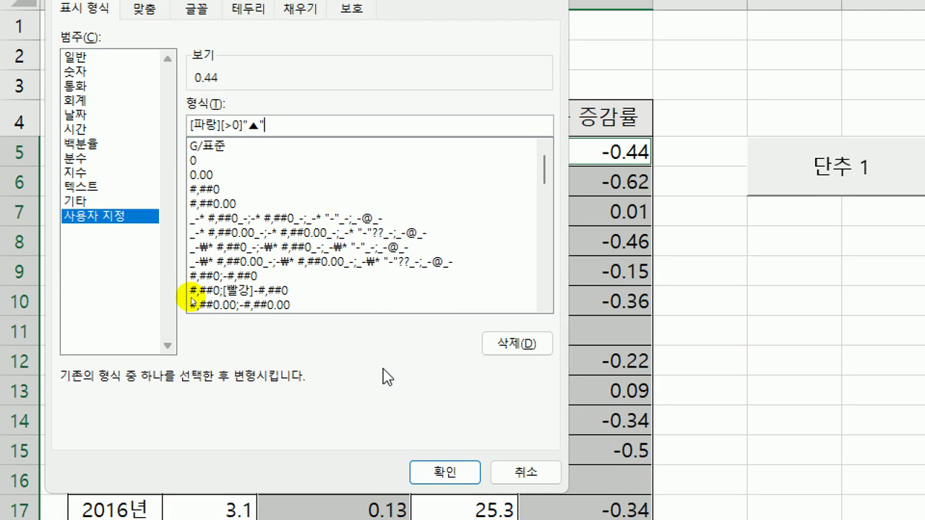
- Complete the positive section with 0.00 and add the negative section [자홍][<0]"▼" 0.00 to the format code
{"action": "type", "text": "0.00;[자홍][<"}
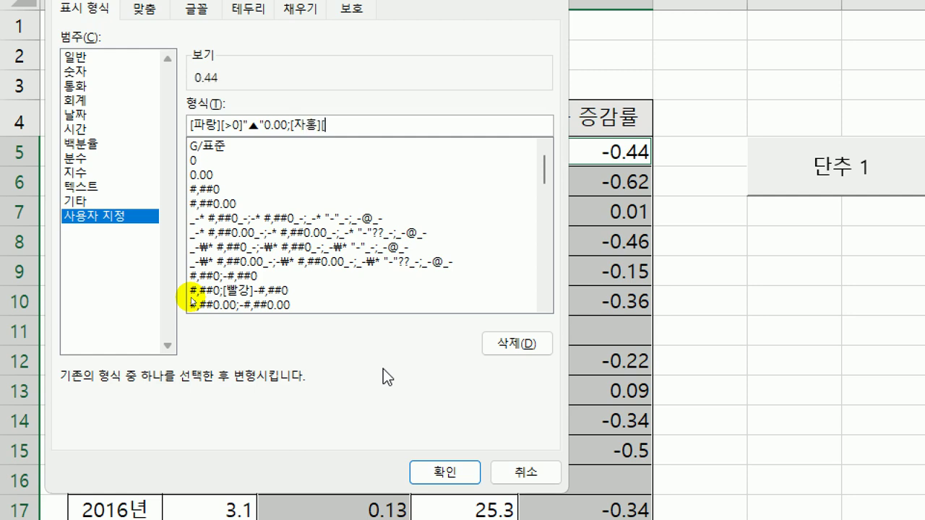
{"action": "type", "text": "0]"}
{"action": "type", "text": "\"ㅁ"}
{"action": "key", "text": "Hangul_Hanja"}
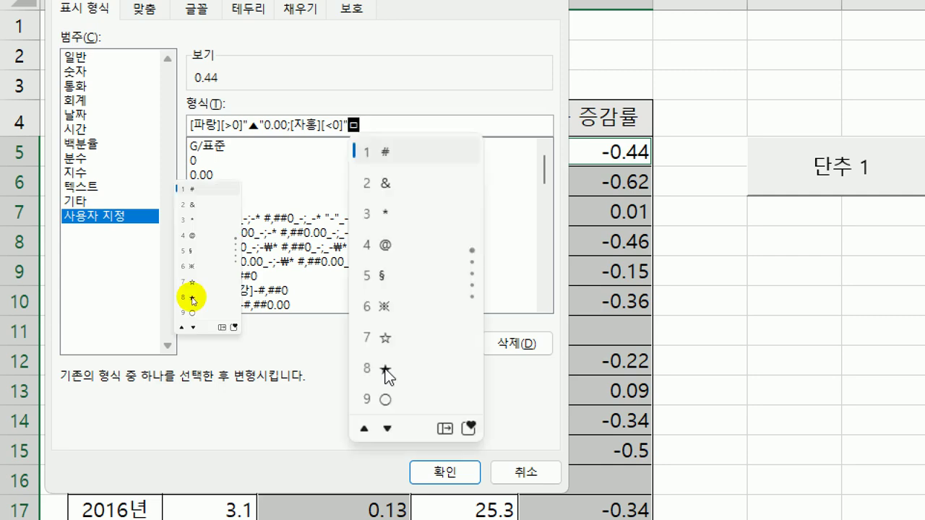
{"action": "left_click", "coordinate": [446, 429]}
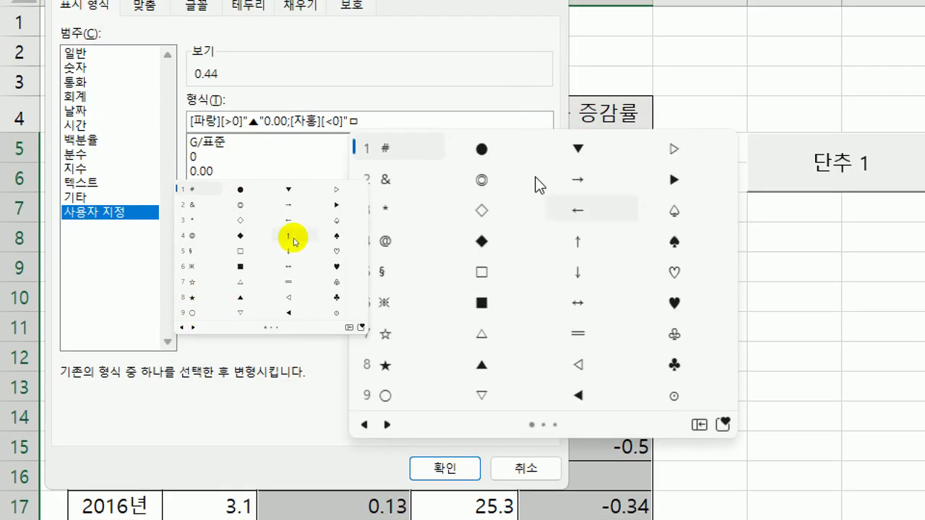
{"action": "left_click", "coordinate": [578, 149]}
{"action": "type", "text": "\""}
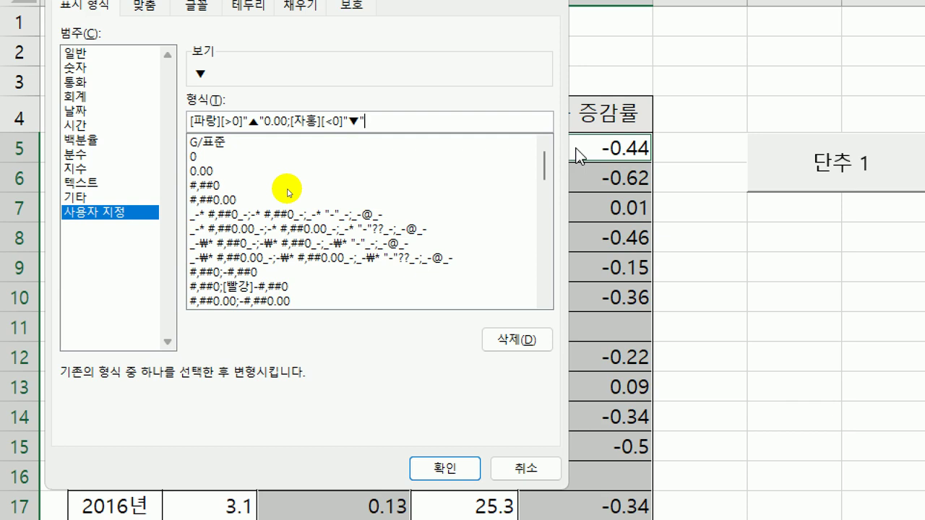
{"action": "type", "text": "0.00"}
- Insert a space after "▲", add "재입력" for zero and "오류" for text to the format code, and apply it
{"action": "left_click", "coordinate": [264, 121]}
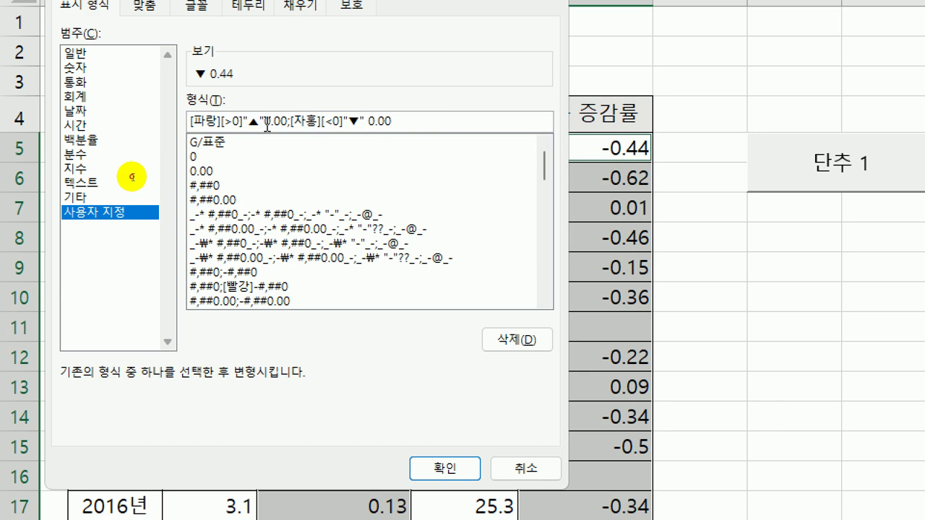
{"action": "type", "text": ";\"재입력"}
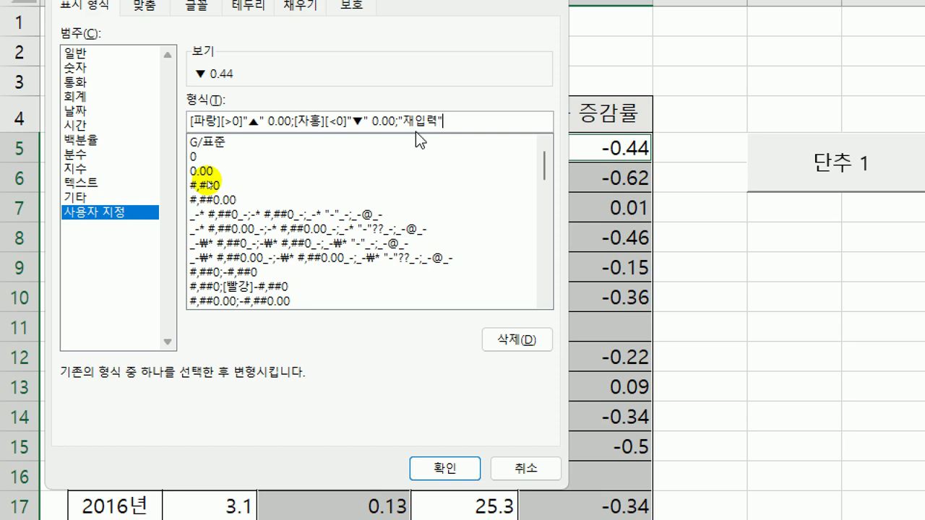
{"action": "type", "text": ";"}
{"action": "type", "text": "\"오류\""}
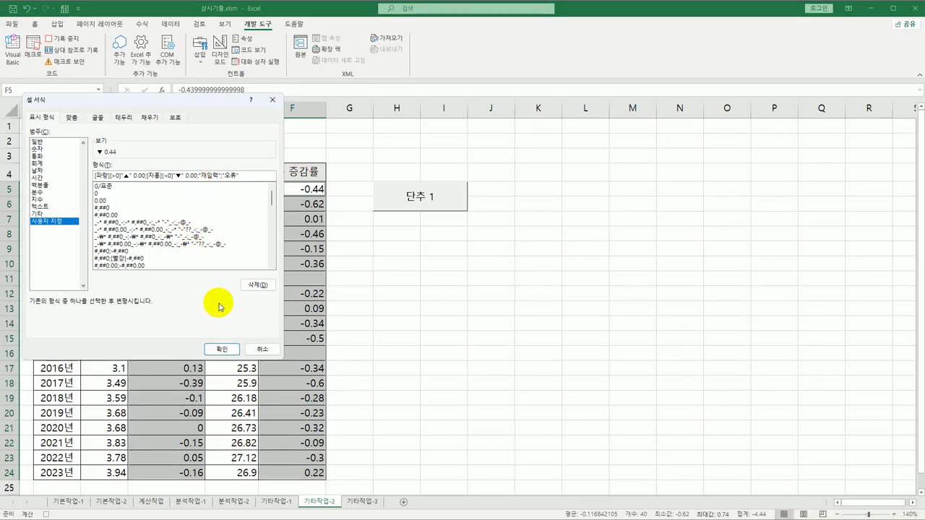
{"action": "left_click", "coordinate": [222, 350]}
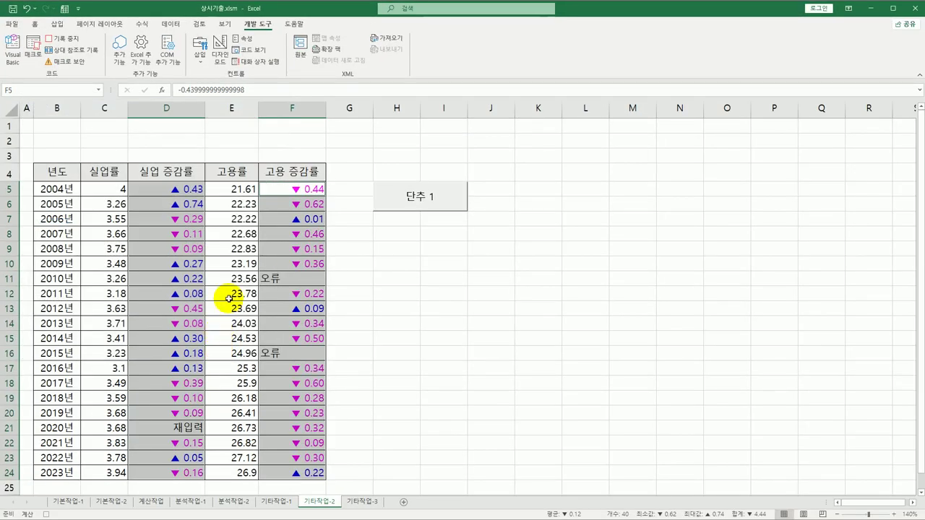
- Select cell F5, stop the macro recording, and change the button's caption to 증감률
{"action": "left_click", "coordinate": [293, 189]}
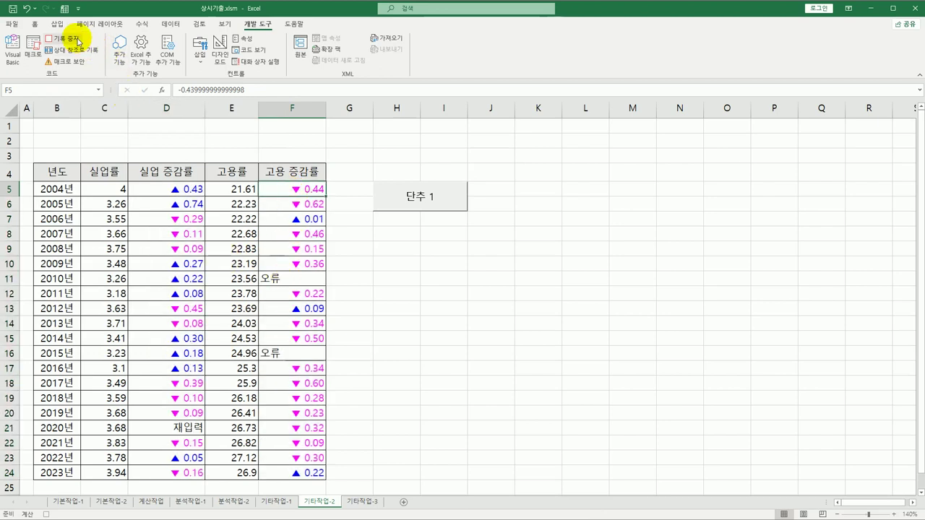
{"action": "left_click", "coordinate": [64, 38]}
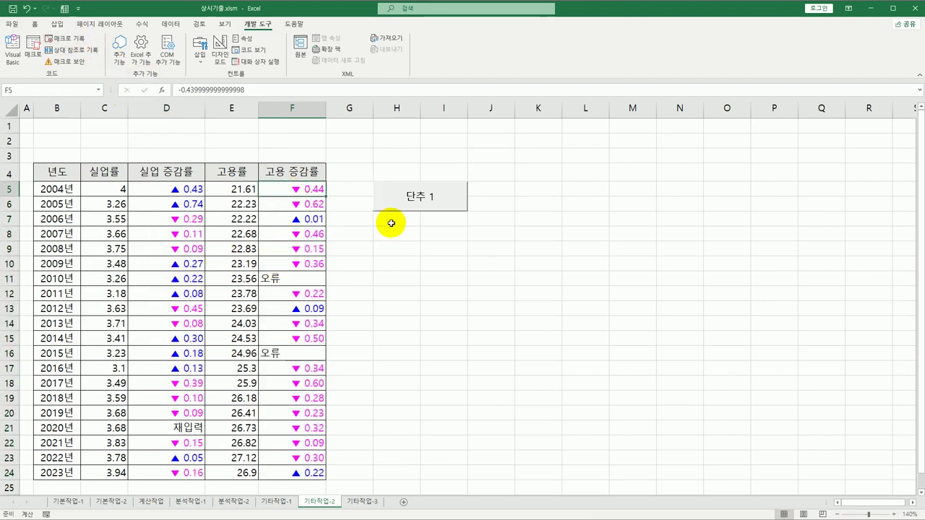
{"action": "right_click", "coordinate": [399, 197]}
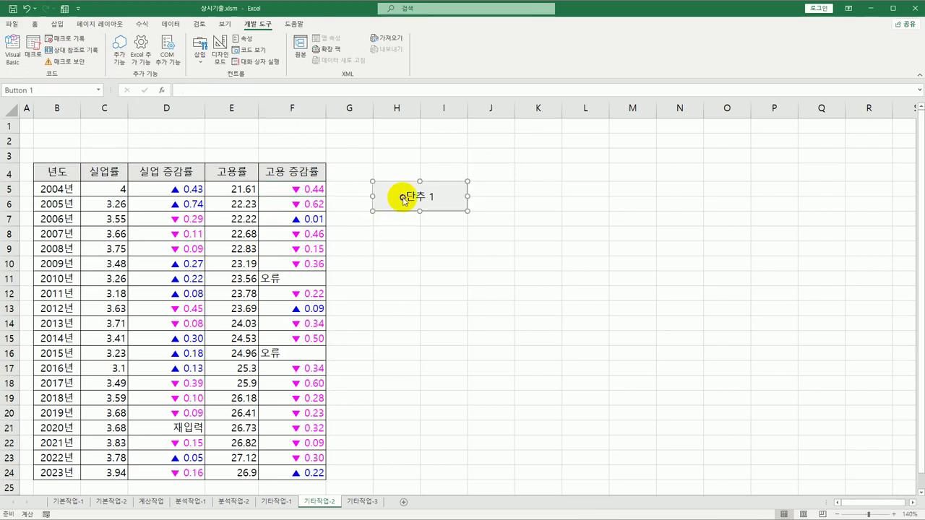
{"action": "left_click", "coordinate": [431, 247]}
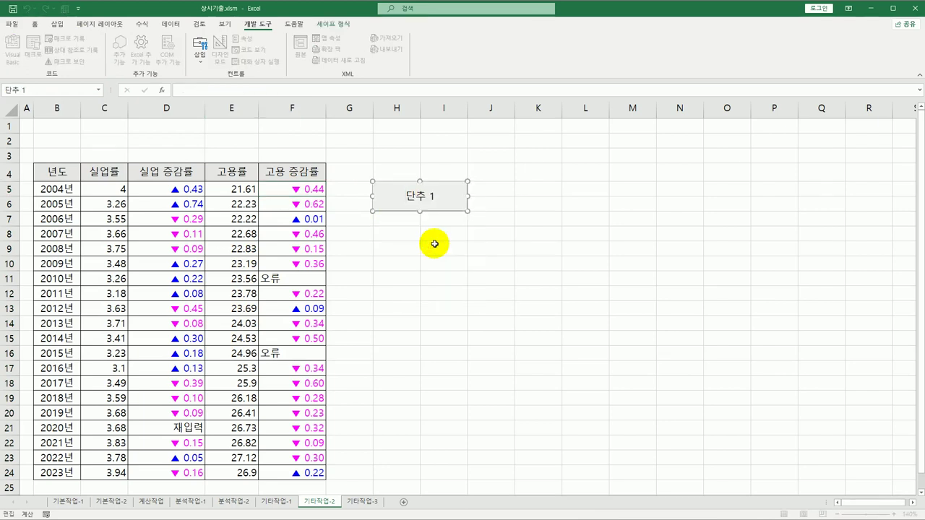
{"action": "key", "text": "ctrl+a"}
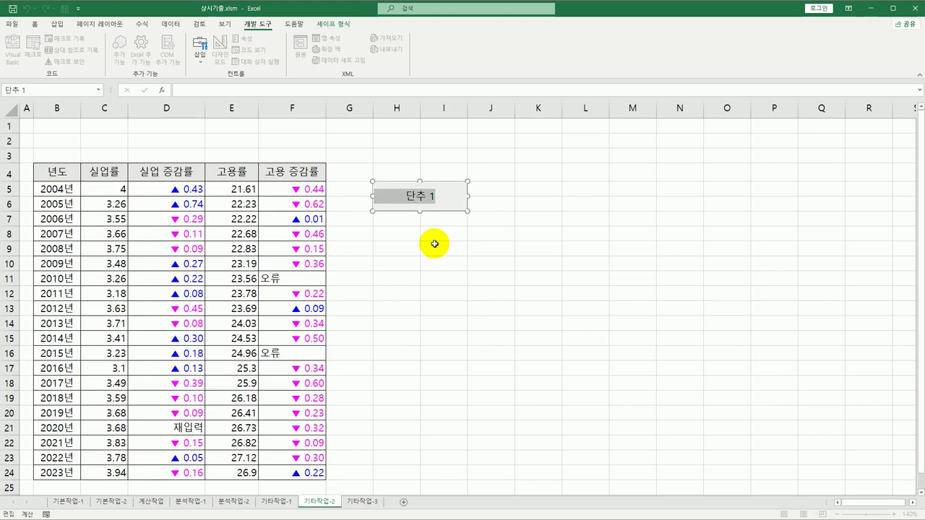
{"action": "type", "text": "ㅈ증감률"}
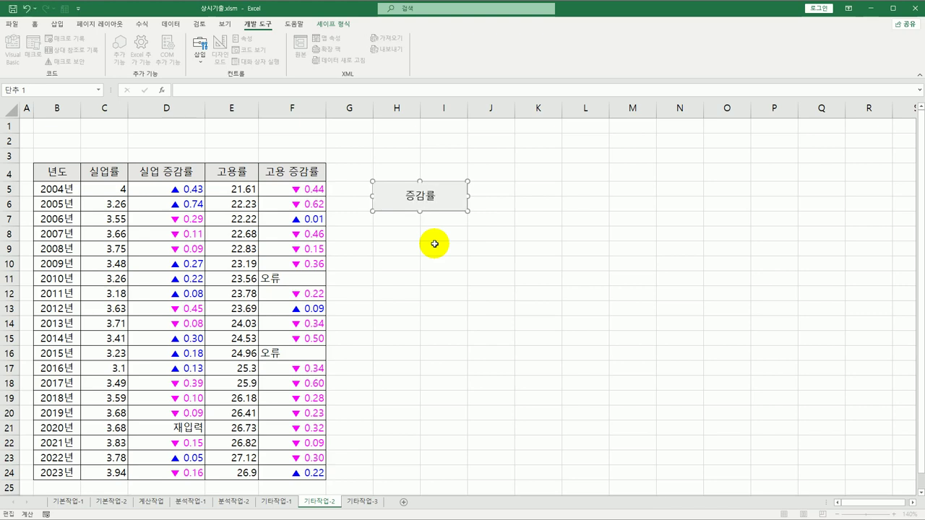
- Insert a form button over H9:I10 and start recording a macro named 서식지우기 for it
{"action": "left_click", "coordinate": [434, 244]}
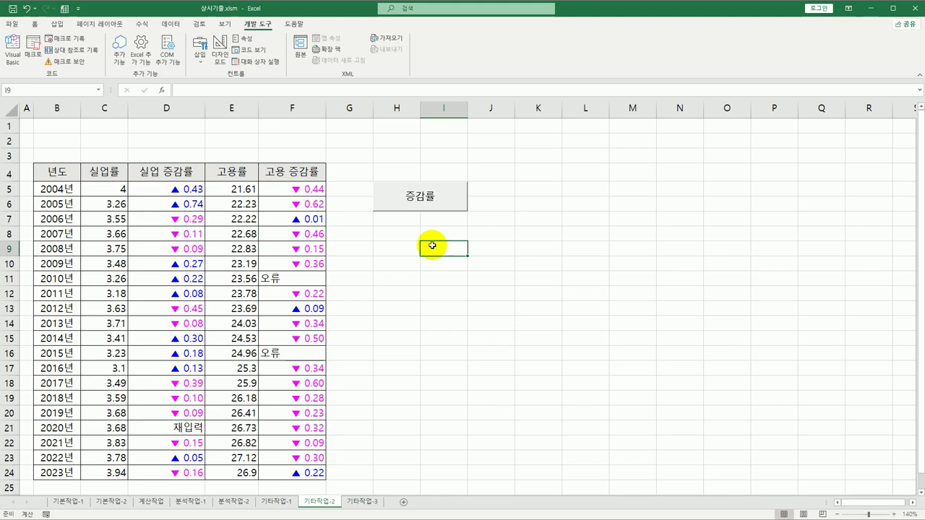
{"action": "left_click", "coordinate": [200, 52]}
{"action": "left_click", "coordinate": [195, 88]}
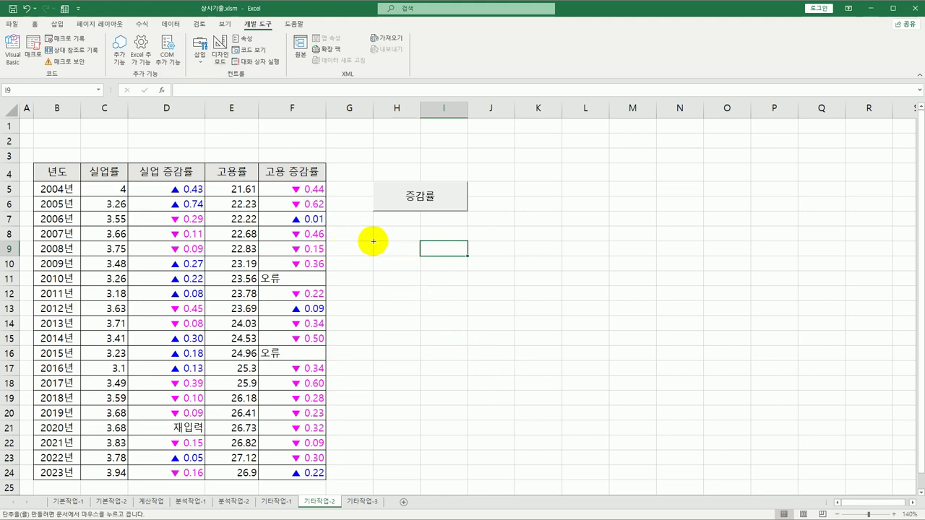
{"action": "mouse_move", "coordinate": [373, 240]}
{"action": "left_mouse_down"}
{"action": "mouse_move", "coordinate": [465, 249]}
{"action": "mouse_move", "coordinate": [453, 272]}
{"action": "left_mouse_up"}
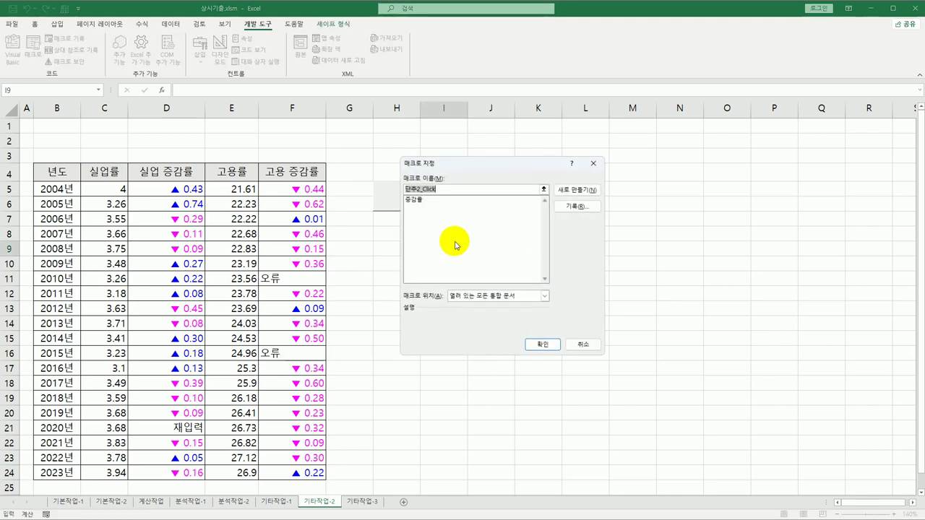
{"action": "type", "text": "서식지우기"}
{"action": "left_click", "coordinate": [571, 207]}
{"action": "left_click", "coordinate": [524, 321]}
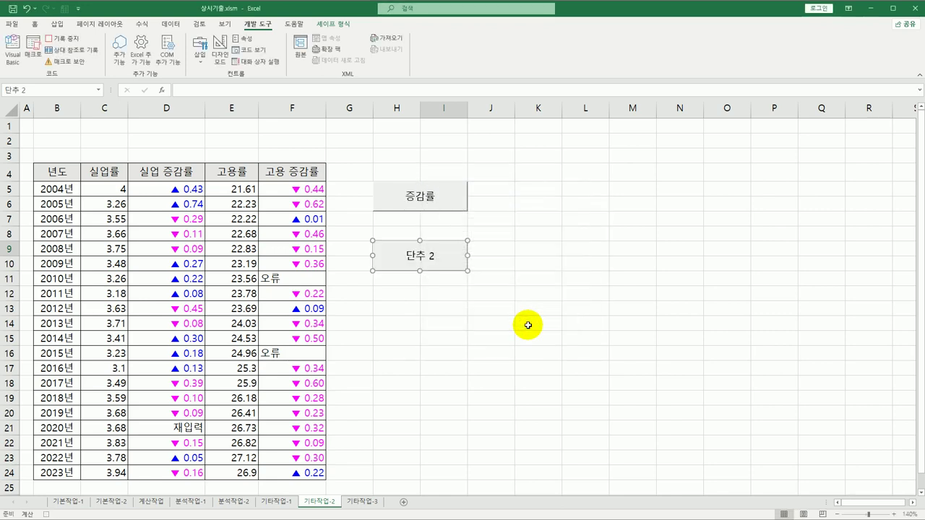
- Apply the 일반 number format to the ranges D5:D24 and F5:F24
{"action": "left_click", "coordinate": [188, 189]}
{"action": "left_click_drag", "start_coordinate": [188, 190], "coordinate": [172, 470]}
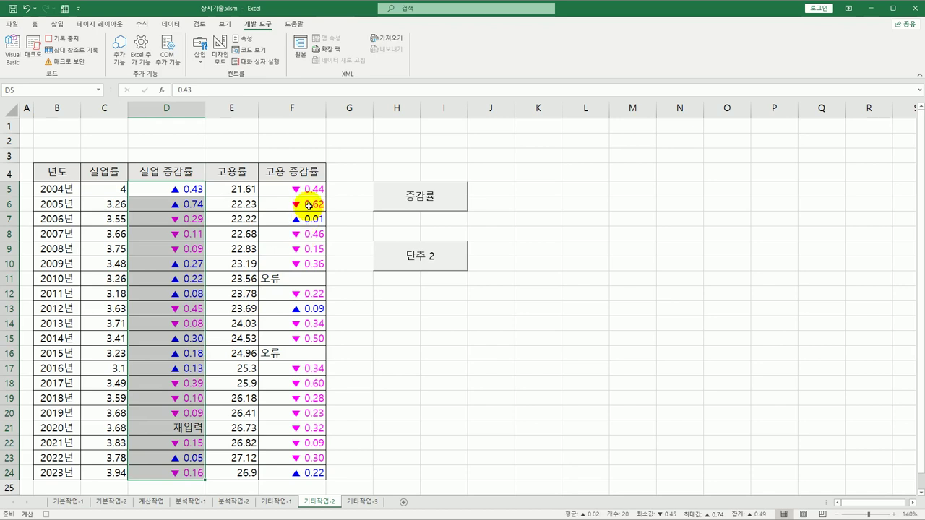
{"action": "left_click_drag", "start_coordinate": [304, 196], "coordinate": [297, 471]}
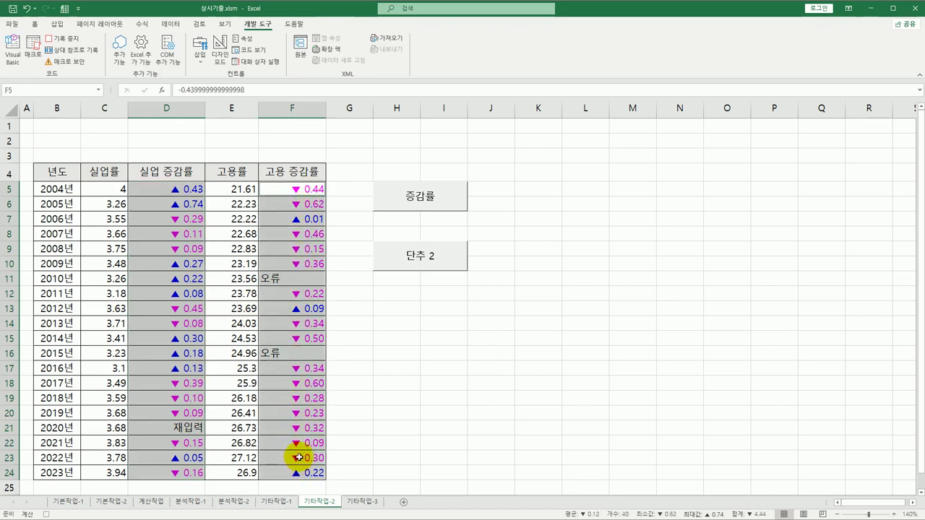
{"action": "right_click", "coordinate": [196, 189]}
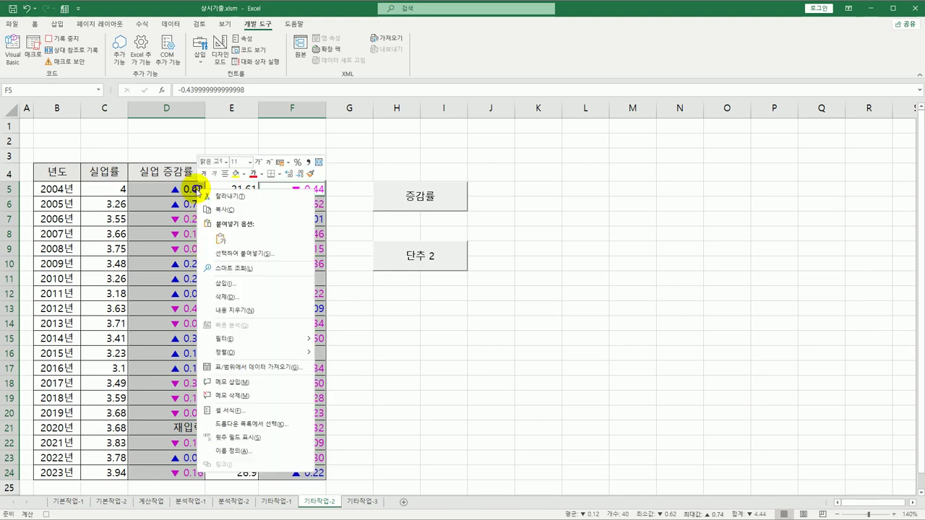
{"action": "left_click", "coordinate": [277, 411]}
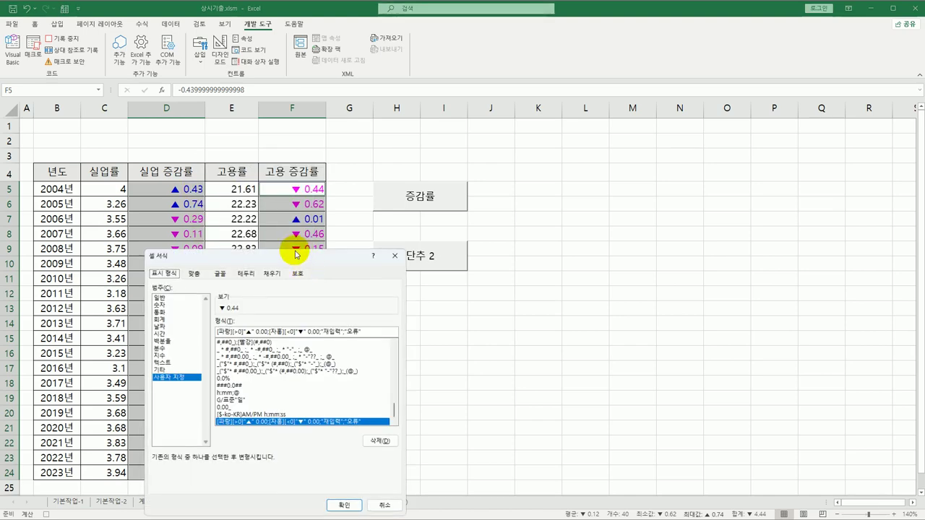
{"action": "left_click_drag", "start_coordinate": [296, 252], "coordinate": [283, 129]}
{"action": "left_click", "coordinate": [141, 152]}
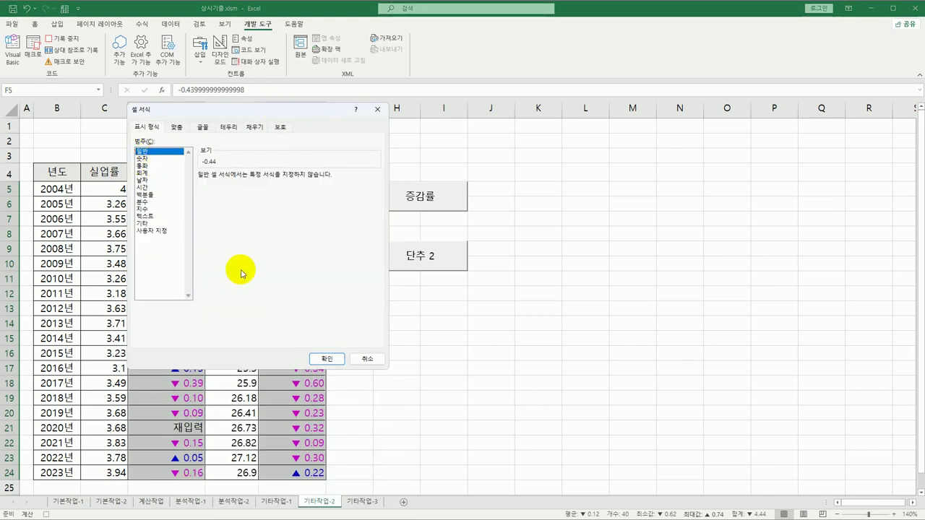
{"action": "left_click", "coordinate": [327, 360]}
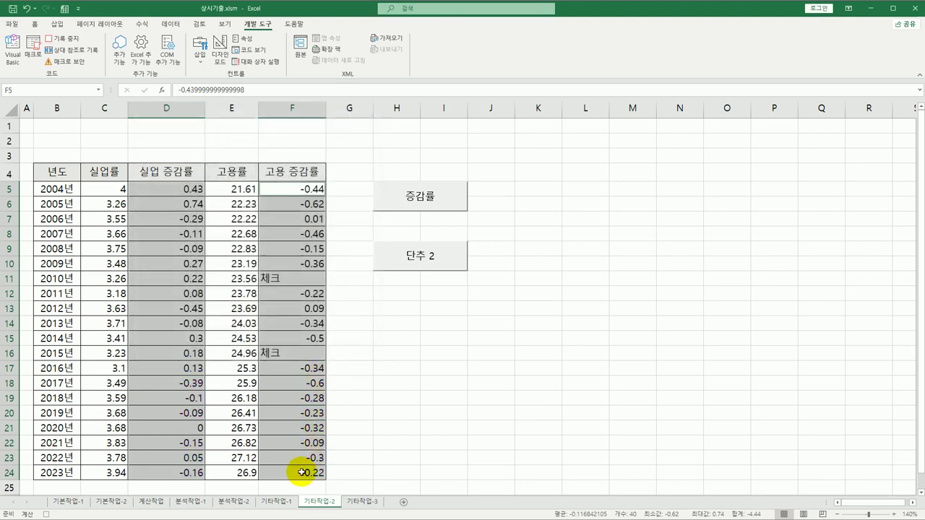
- Select cell F24, stop the macro recording, and change the new button's caption to 서식지우기
{"action": "left_click", "coordinate": [302, 474]}
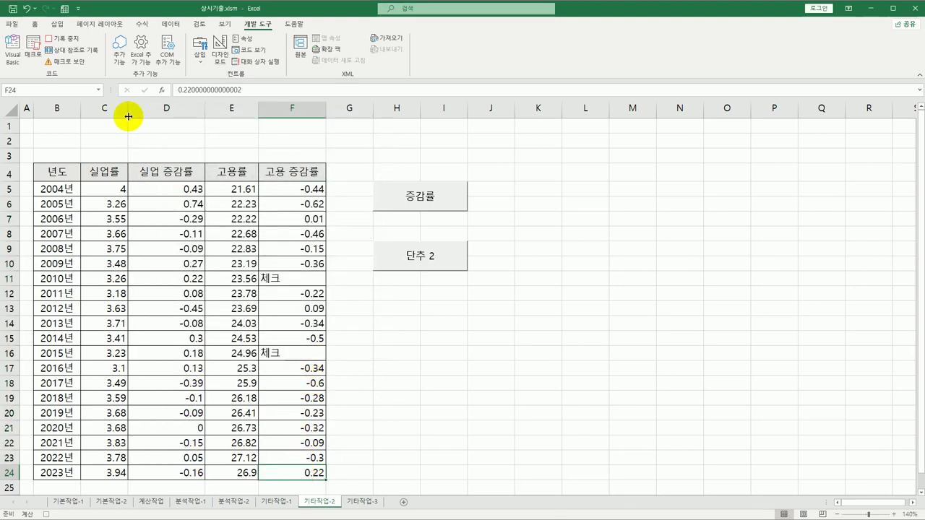
{"action": "left_click", "coordinate": [77, 43]}
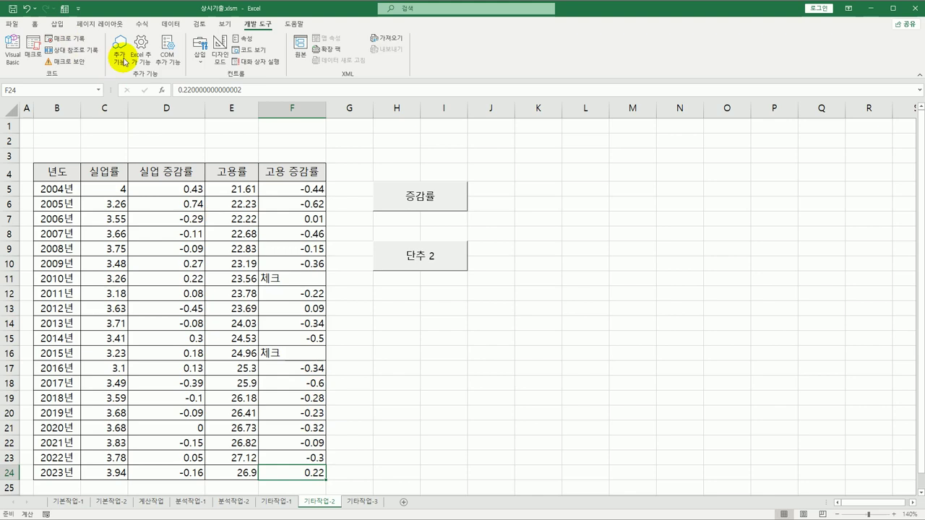
{"action": "right_click", "coordinate": [395, 261]}
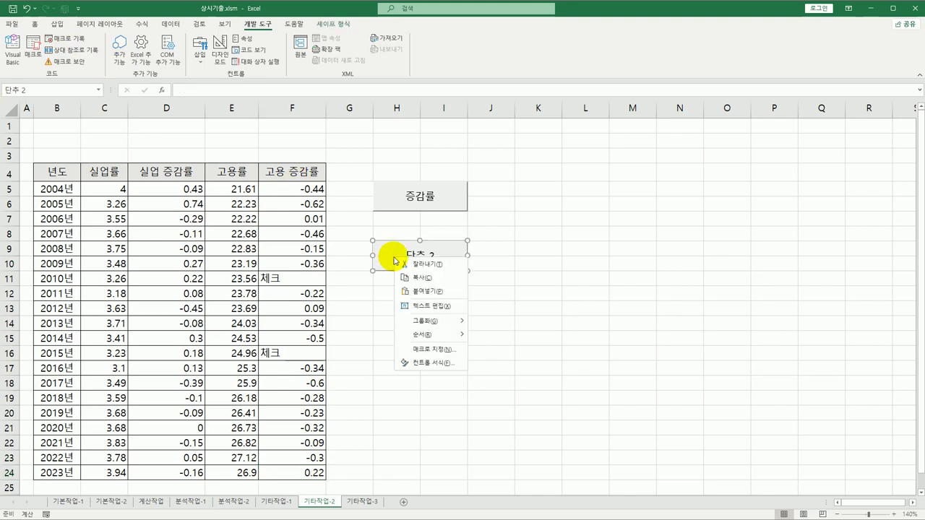
{"action": "left_click", "coordinate": [417, 305]}
{"action": "key", "text": "ctrl+a"}
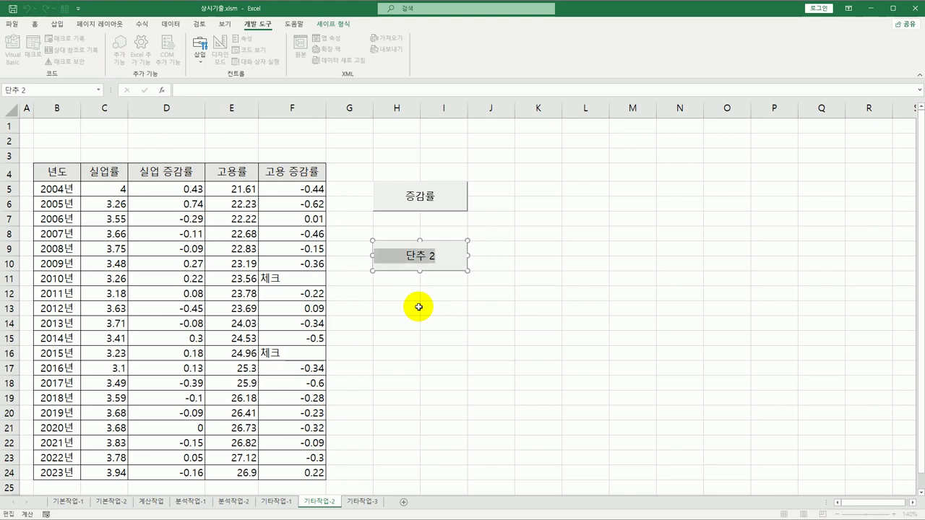
{"action": "type", "text": "서식지우기"}
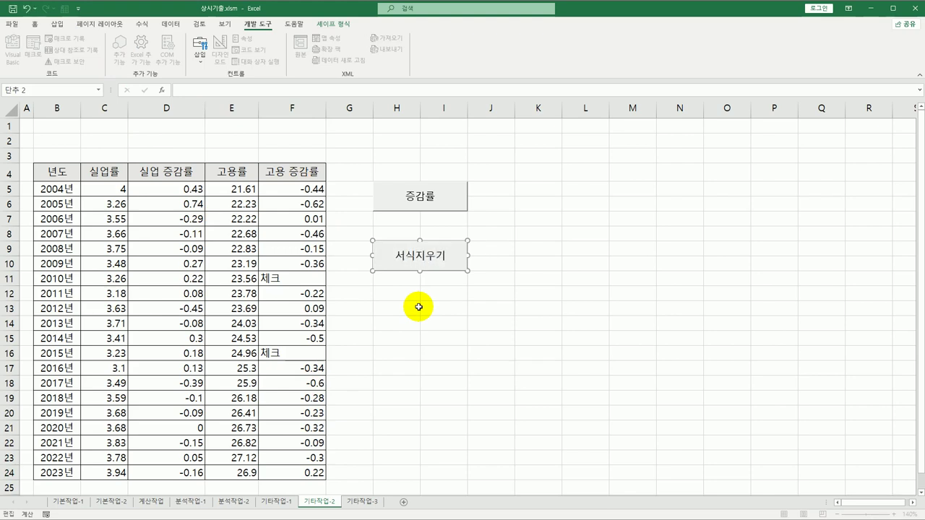
{"action": "left_click", "coordinate": [434, 309]}
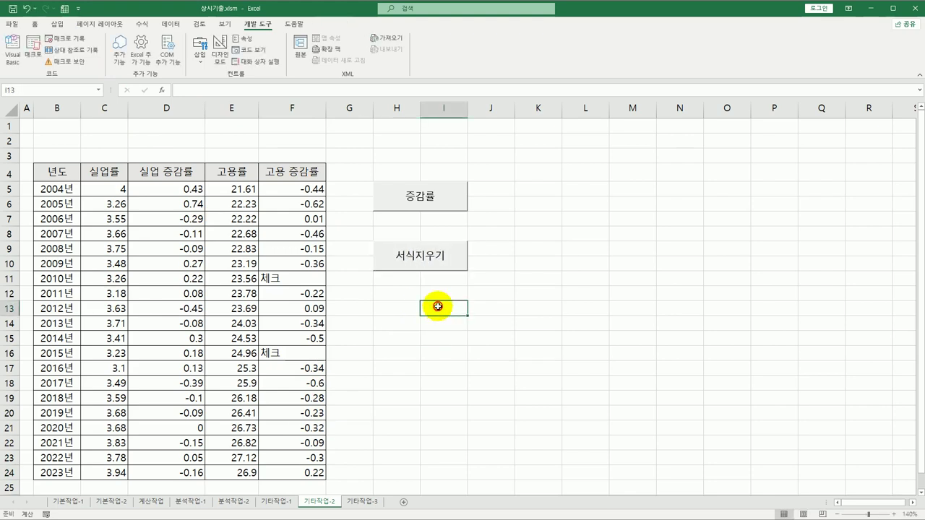
- Test both macros by running 증감률, 서식지우기, and 증감률 again from their buttons
{"action": "left_click", "coordinate": [421, 196]}
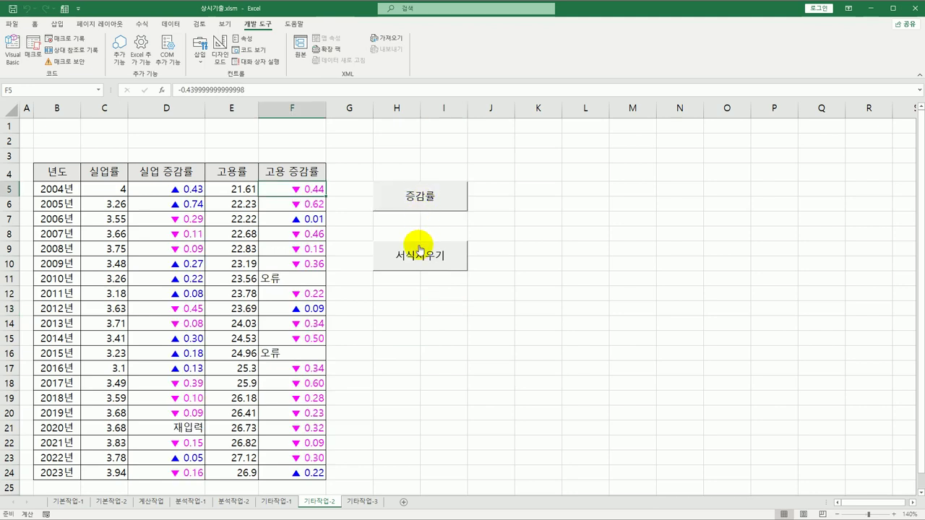
{"action": "left_click", "coordinate": [420, 250]}
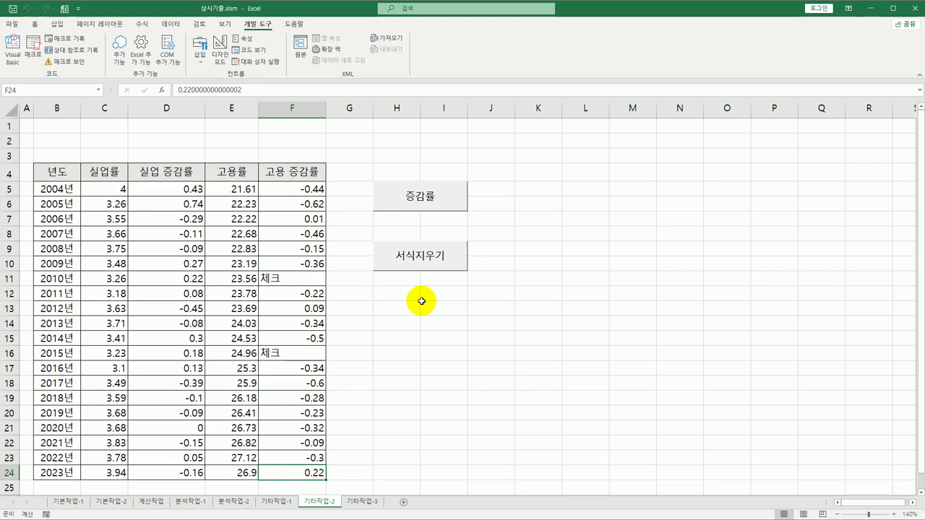
{"action": "left_click", "coordinate": [422, 302]}
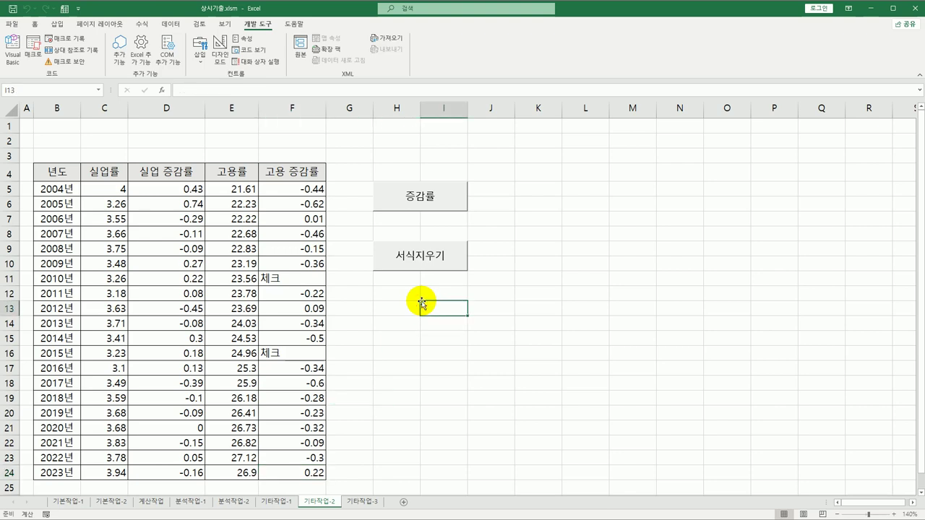
{"action": "left_click", "coordinate": [420, 202]}
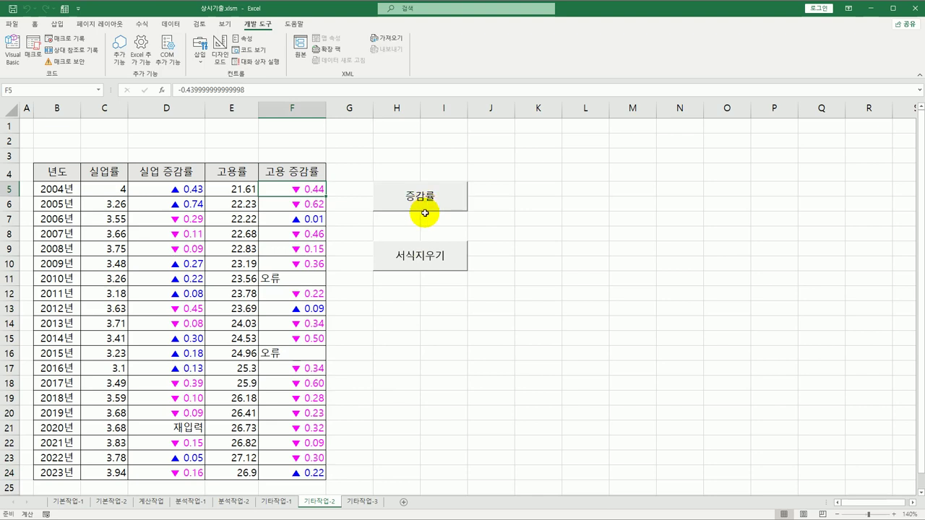
{"action": "left_click", "coordinate": [421, 310]}
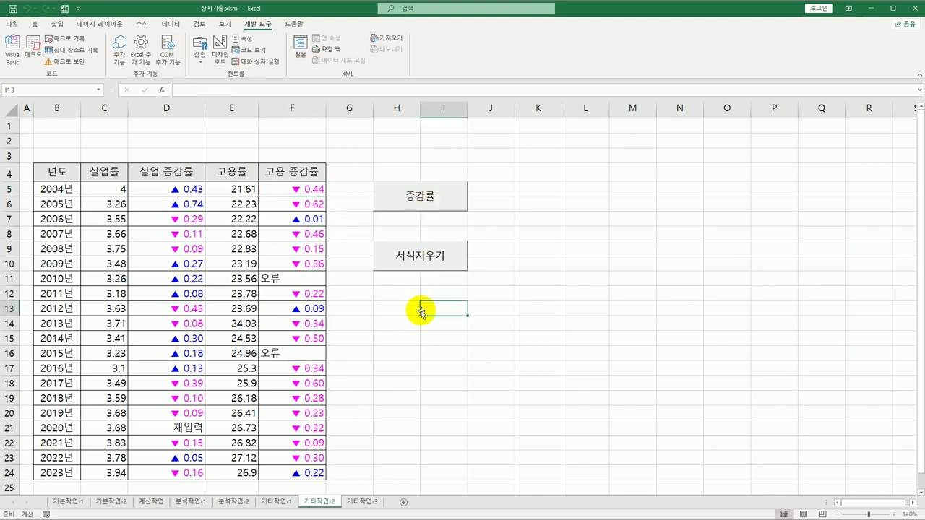
- On the 기타작업-3 sheet, turn on design mode and open the click event code of the 아울렛 할인 이벤트 button
{"action": "left_click", "coordinate": [361, 501]}
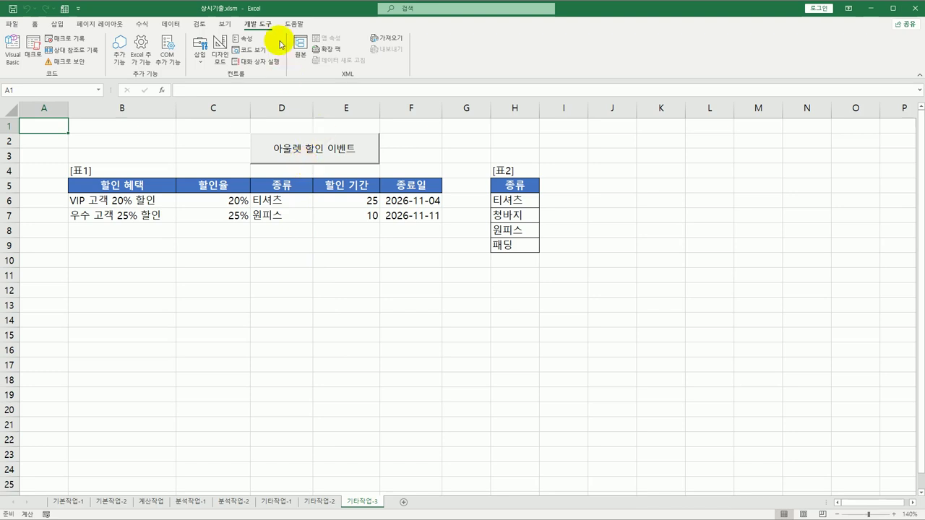
{"action": "left_click", "coordinate": [219, 54]}
{"action": "left_click", "coordinate": [279, 149]}
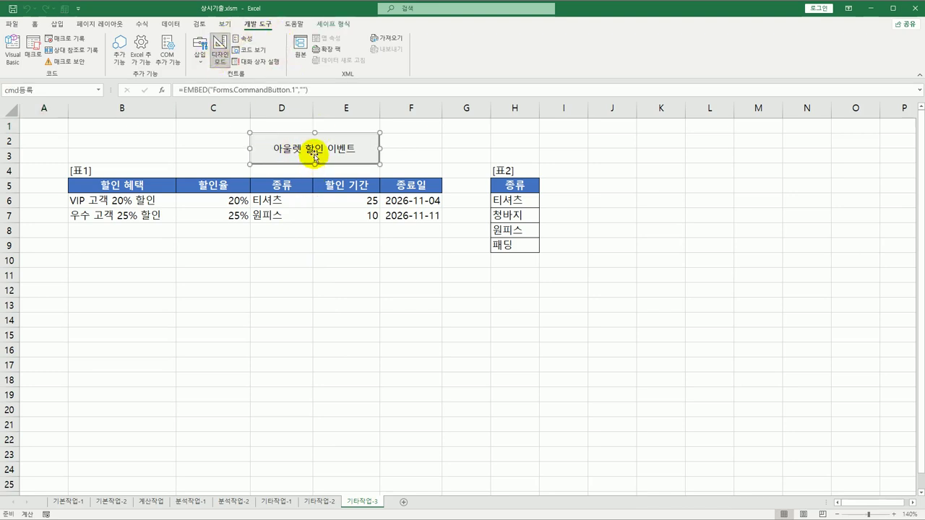
{"action": "double_click", "coordinate": [319, 153]}
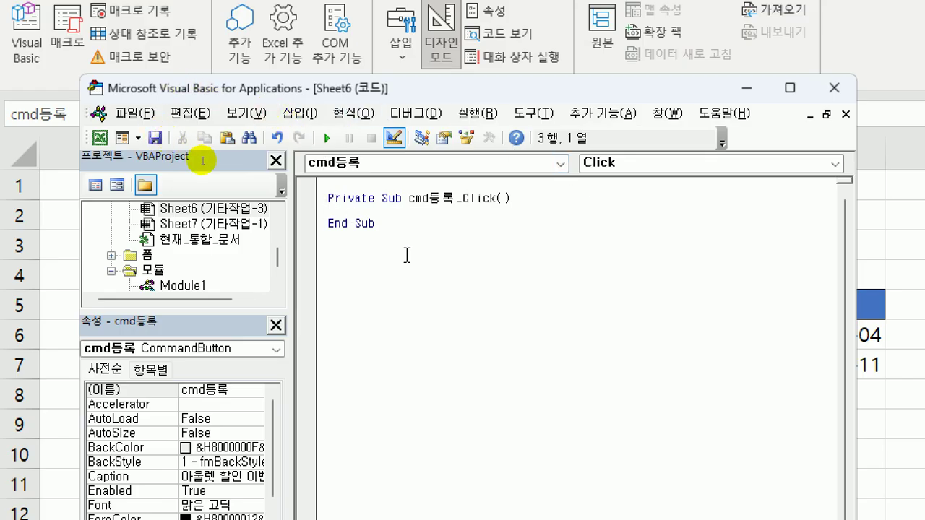
- Add the statement 아울렛할인이벤트.Show to the cmd등록_Click procedure
{"action": "key", "text": "Tab"}
{"action": "type", "text": "아울"}
{"action": "type", "text": "렛할ㅇ"}
{"action": "type", "text": "인이"}
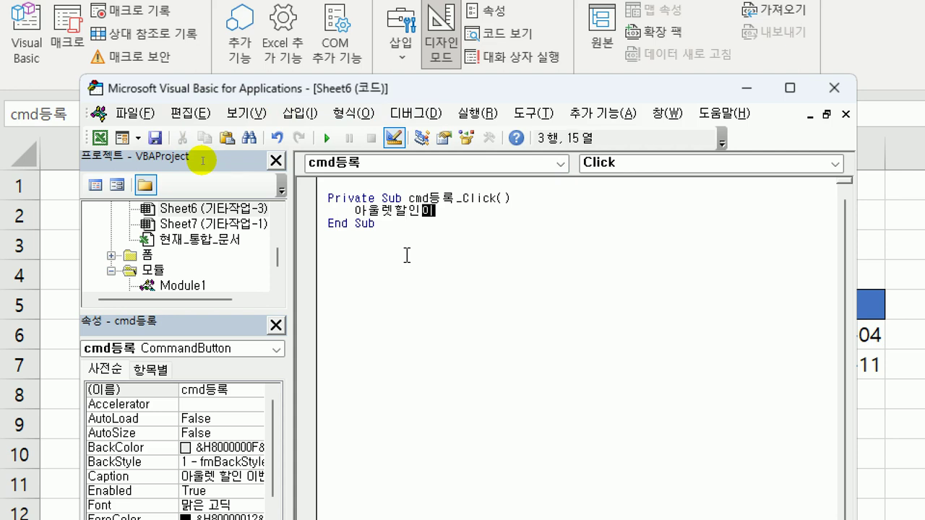
{"action": "type", "text": "벤트.sh"}
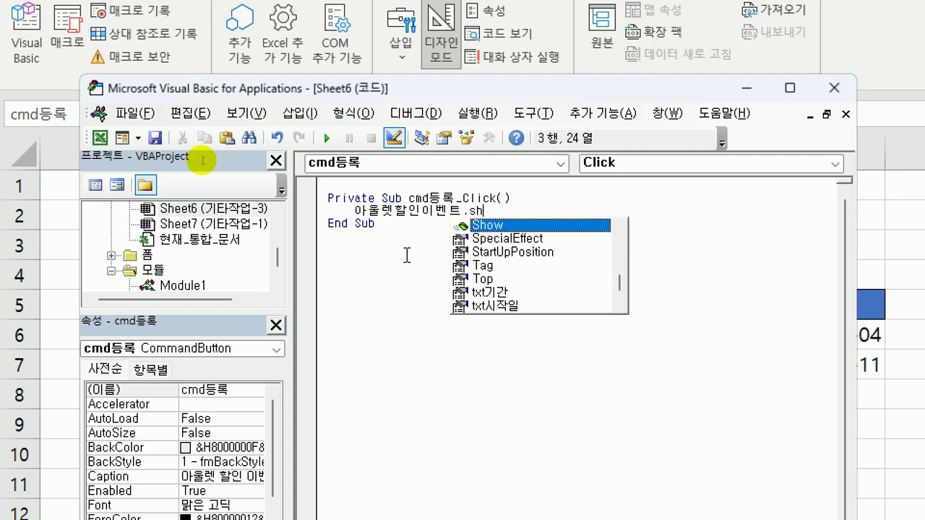
{"action": "key", "text": "Tab"}
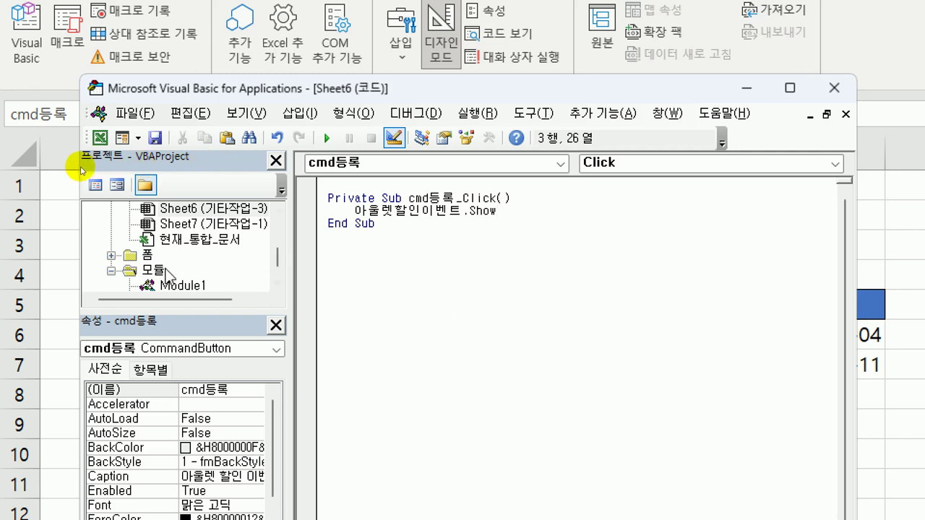
- Open the code of the 아울렛할인이벤트 form and create its UserForm_Initialize procedure
{"action": "double_click", "coordinate": [148, 256]}
{"action": "left_click", "coordinate": [178, 271]}
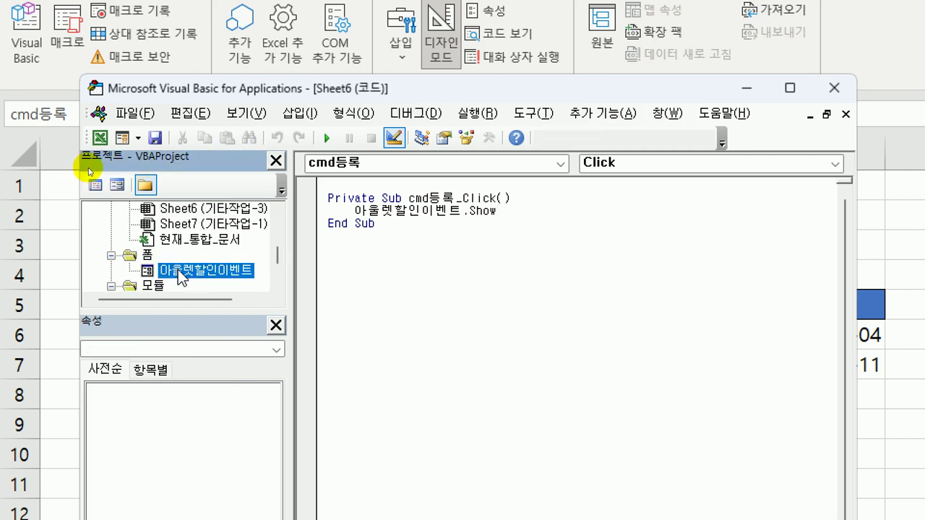
{"action": "left_click", "coordinate": [94, 185]}
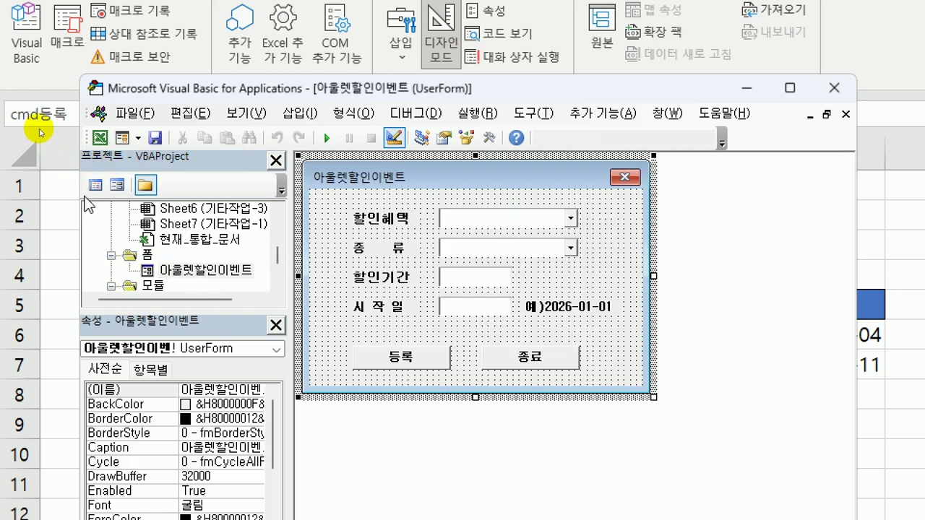
{"action": "left_click", "coordinate": [94, 185]}
{"action": "left_click", "coordinate": [549, 163]}
{"action": "left_click", "coordinate": [376, 178]}
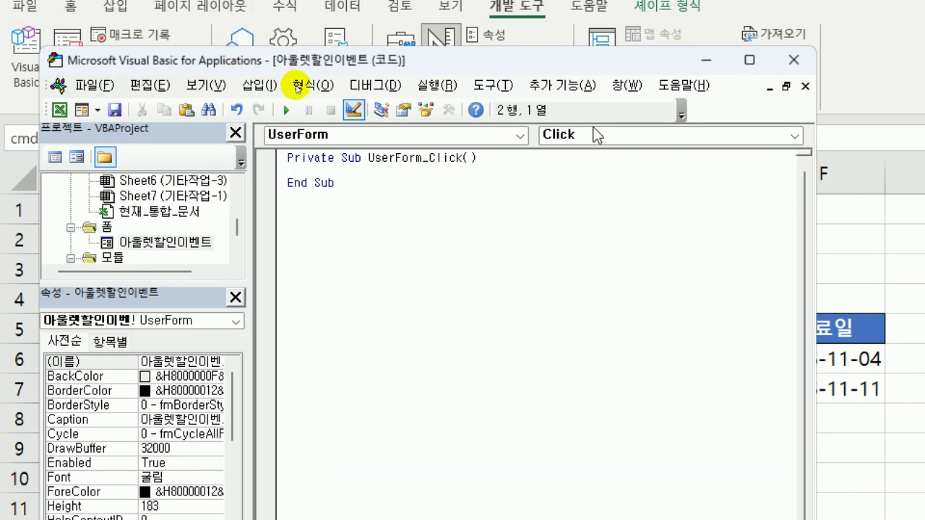
{"action": "left_click", "coordinate": [597, 135]}
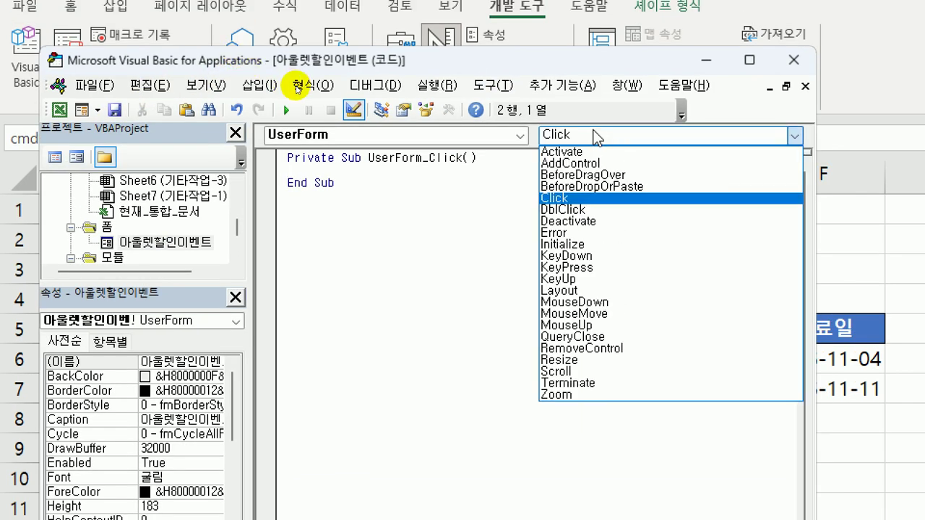
{"action": "left_click", "coordinate": [581, 245]}
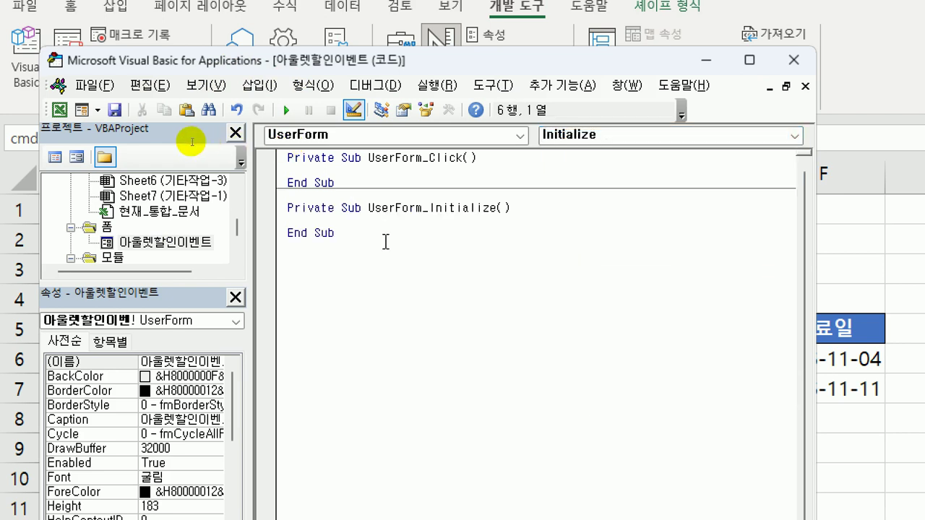
- Write cmb이벤트.AddItem "신규 고객 10% 할인" in the UserForm_Initialize procedure
{"action": "key", "text": "Tab"}
{"action": "type", "text": "c"}
{"action": "key", "text": "BackSpace"}
{"action": "type", "text": "mb이벤"}
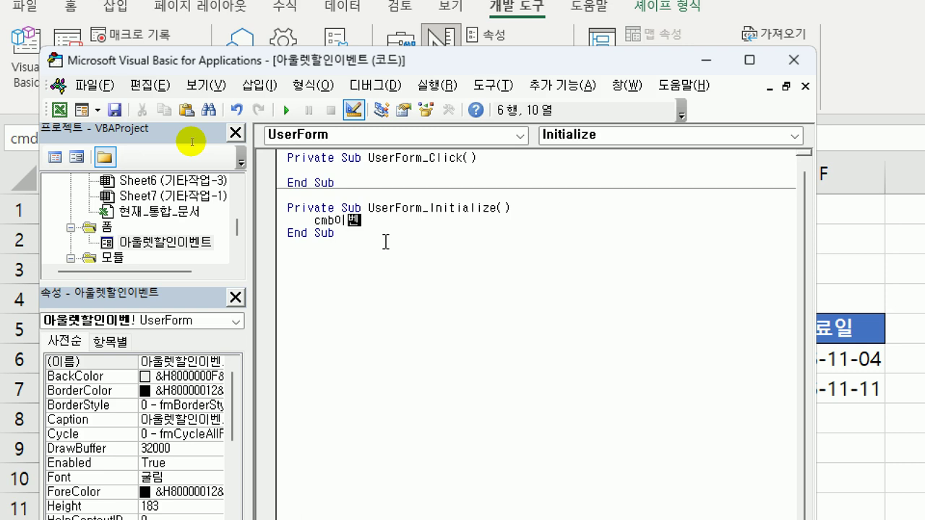
{"action": "type", "text": "트."}
{"action": "key", "text": "Tab"}
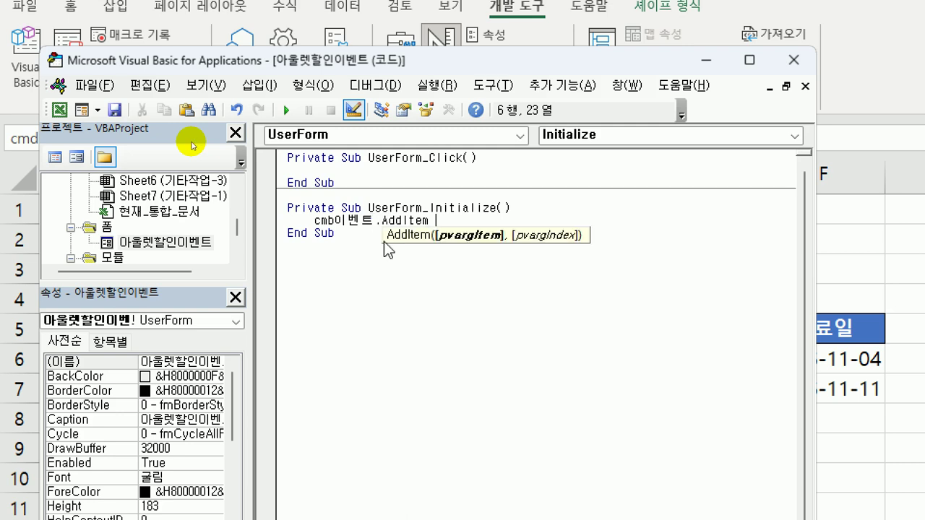
{"action": "type", "text": "\"신규 고객 10% 할인\""}
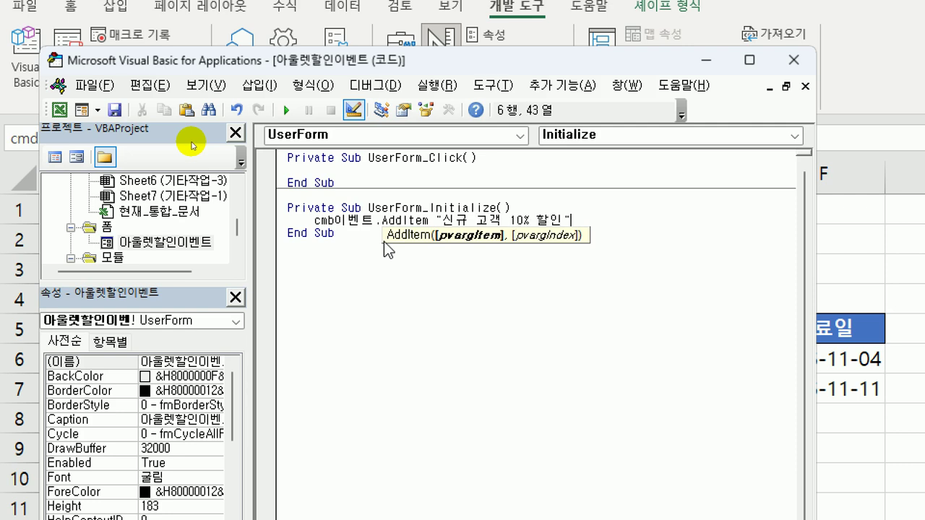
- Duplicate the cmb이벤트.AddItem "신규 고객 10% 할인" statement three times below the original in UserForm_Initialize
{"action": "key", "text": "Return"}
{"action": "key", "text": "Up"}
{"action": "key", "text": "shift+End"}
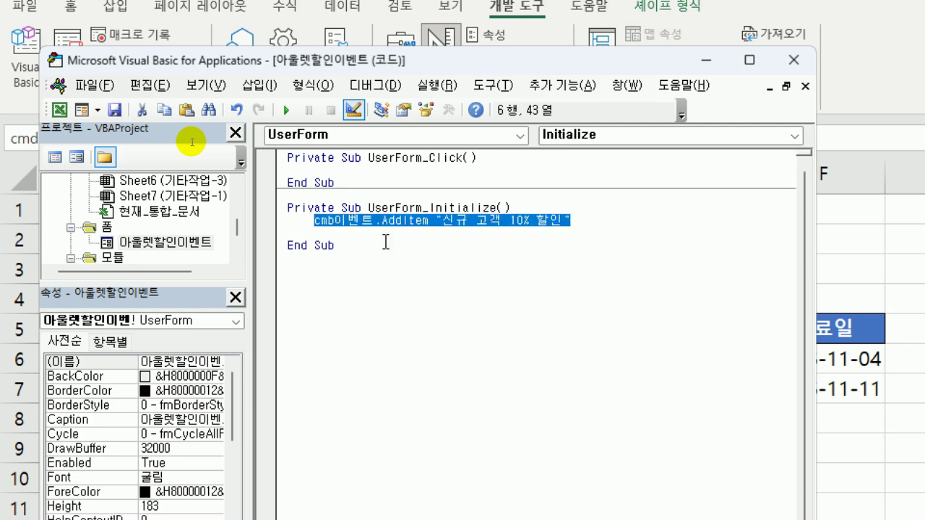
{"action": "key", "text": "ctrl+c"}
{"action": "key", "text": "Down"}
{"action": "key", "text": "ctrl+v"}
{"action": "key", "text": "Return"}
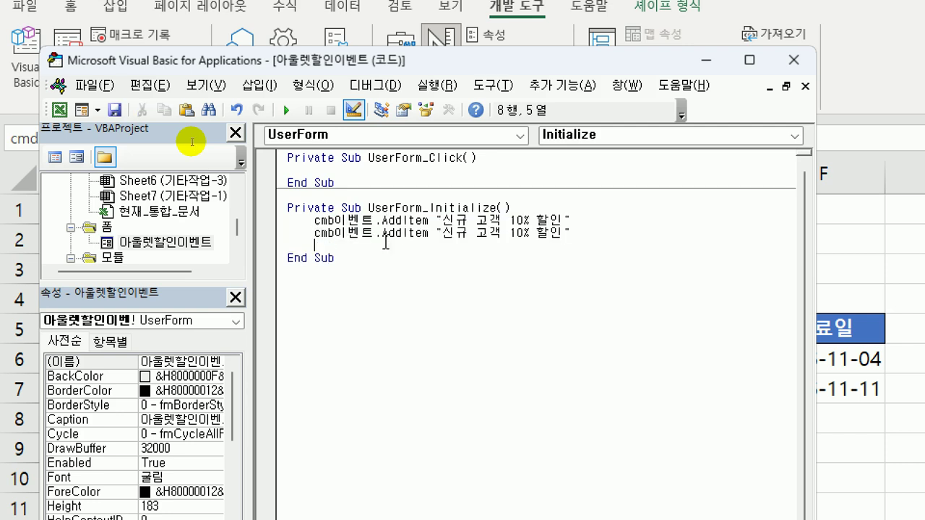
{"action": "key", "text": "ctrl+v"}
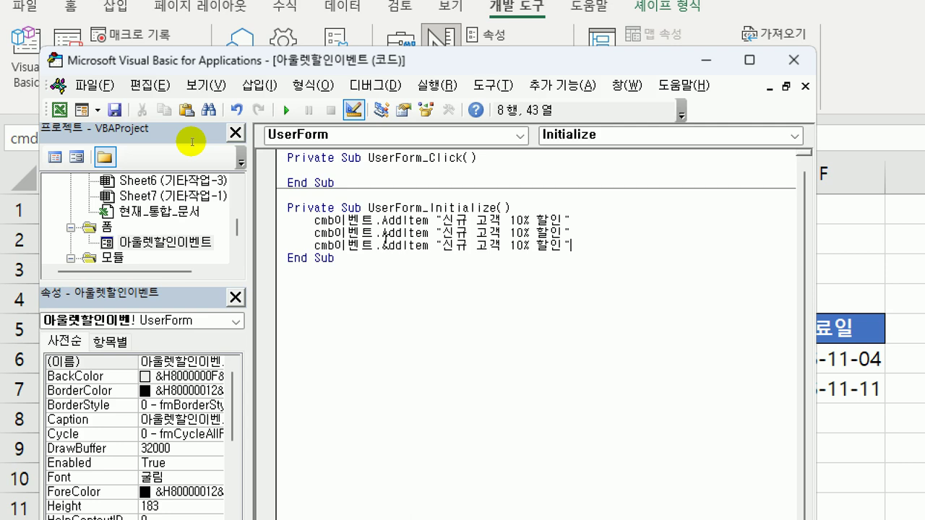
{"action": "key", "text": "Return"}
{"action": "key", "text": "ctrl+v"}
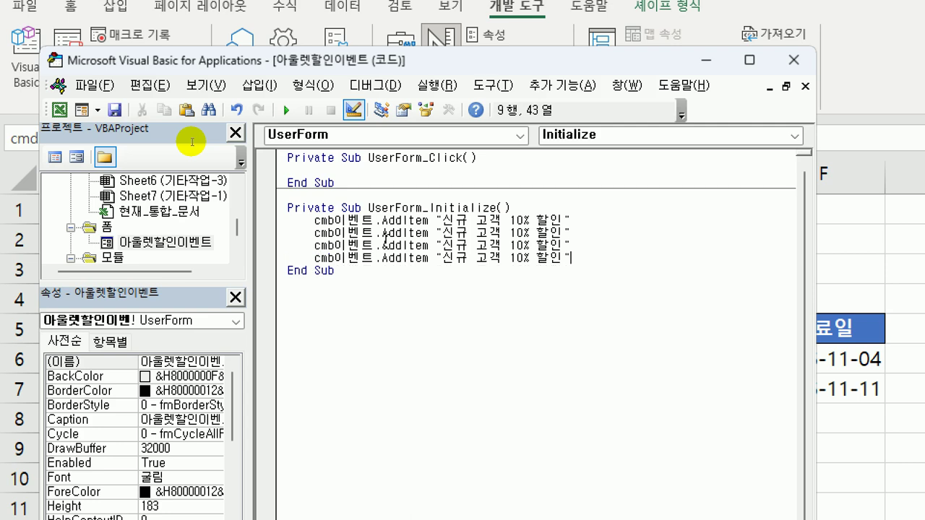
- Change the second AddItem text to "VIP 고객 20% 할인"
{"action": "left_click_drag", "start_coordinate": [443, 232], "coordinate": [504, 233]}
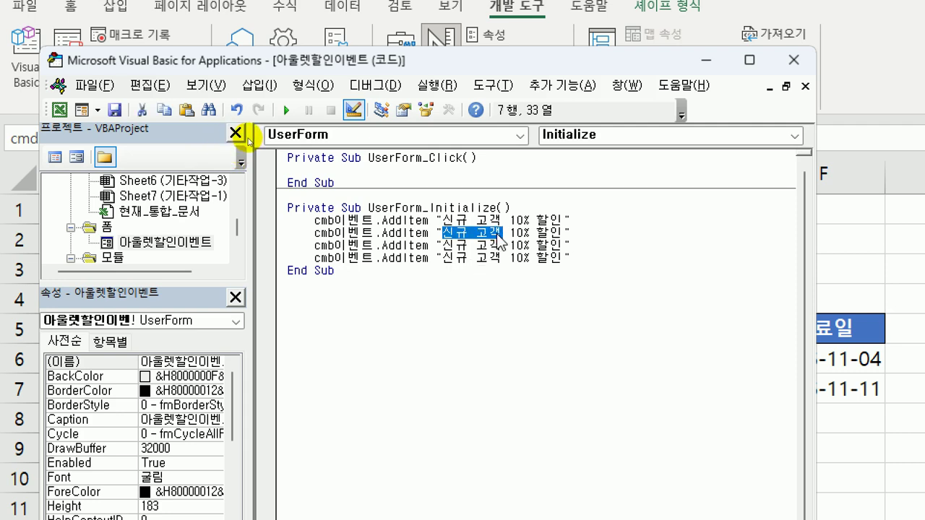
{"action": "type", "text": "VI"}
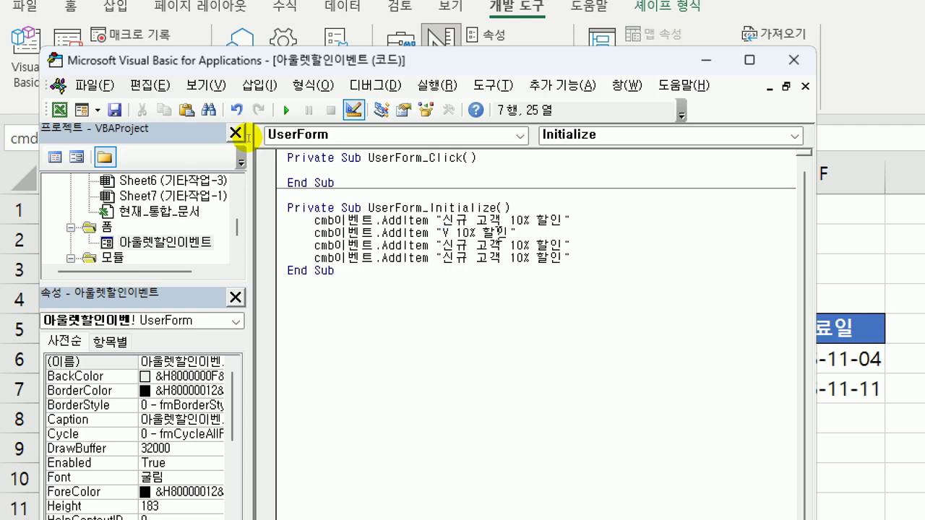
{"action": "type", "text": "ㅔ"}
{"action": "key", "text": "BackSpace"}
{"action": "type", "text": "P 고객 "}
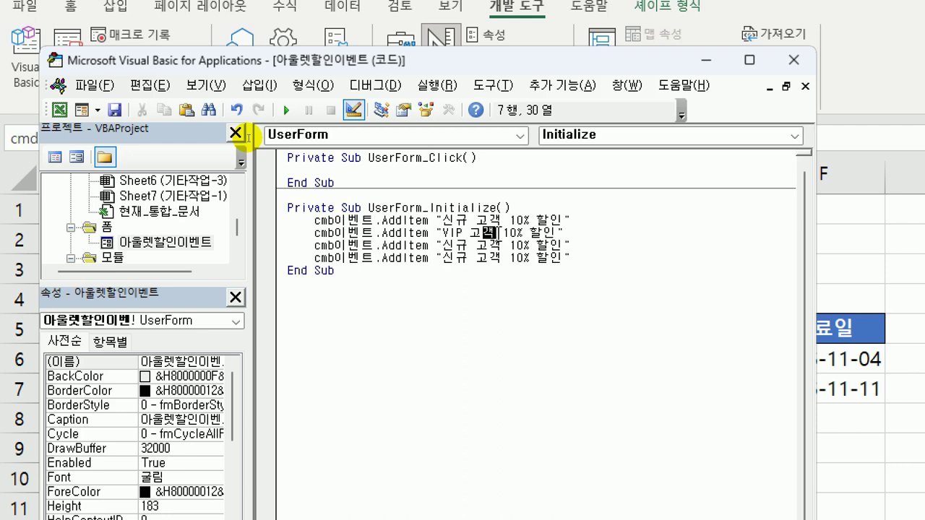
{"action": "type", "text": "2"}
{"action": "key", "text": "Delete"}
- Change the third AddItem text to "우수 고객 25% 할인"
{"action": "key", "text": "Down"}
{"action": "key", "text": "Left"}
{"action": "key", "text": "Left"}
{"action": "key", "text": "Left"}
{"action": "key", "text": "shift+Left"}
{"action": "key", "text": "shift+Left"}
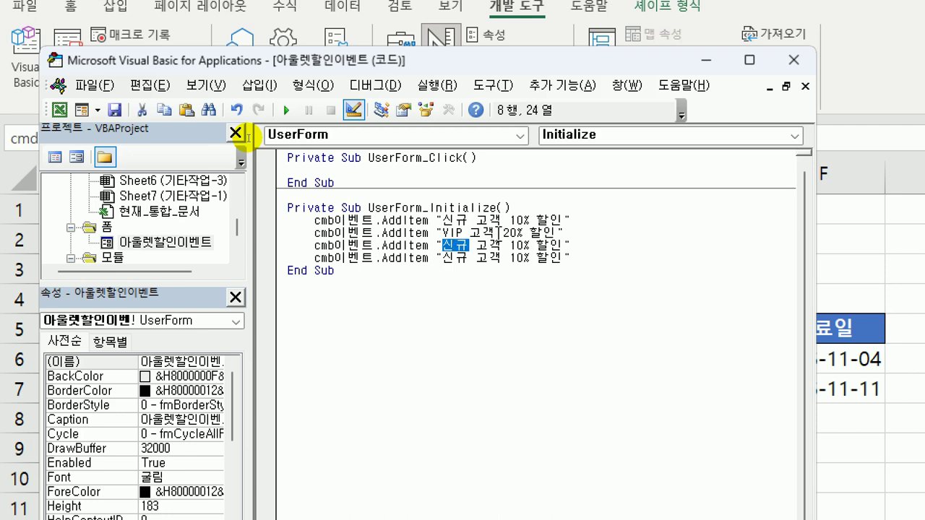
{"action": "type", "text": "우수"}
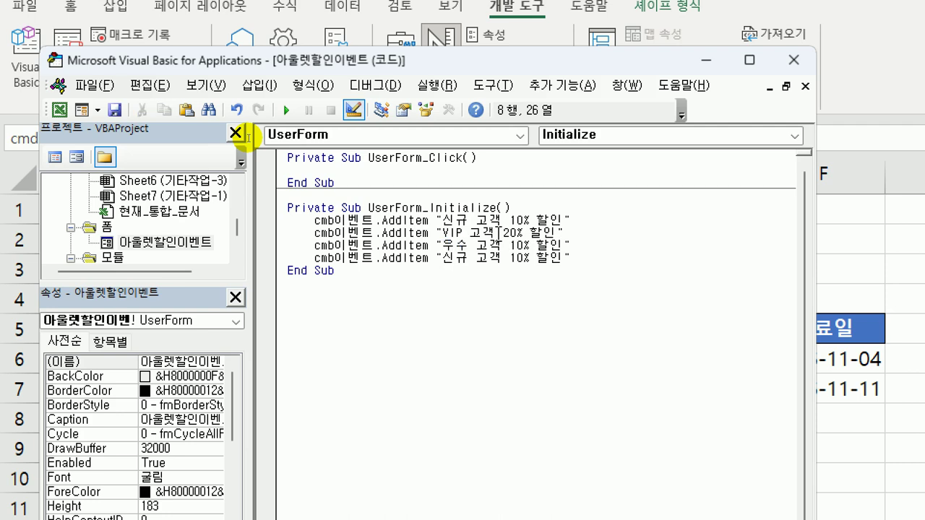
{"action": "key", "text": "Right"}
{"action": "key", "text": "Right"}
{"action": "key", "text": "Right"}
{"action": "key", "text": "Right"}
{"action": "key", "text": "Right"}
{"action": "key", "text": "Left"}
{"action": "key", "text": "shift+Right"}
{"action": "key", "text": "shift+Right"}
{"action": "type", "text": "25"}
- Change the fourth AddItem text to "특별 이벤트 15% 할인"
{"action": "key", "text": "Down"}
{"action": "key", "text": "Left"}
{"action": "key", "text": "Left"}
{"action": "key", "text": "Left"}
{"action": "key", "text": "Left"}
{"action": "key", "text": "Left"}
{"action": "key", "text": "Left"}
{"action": "key", "text": "Left"}
{"action": "type", "text": "특별 "}
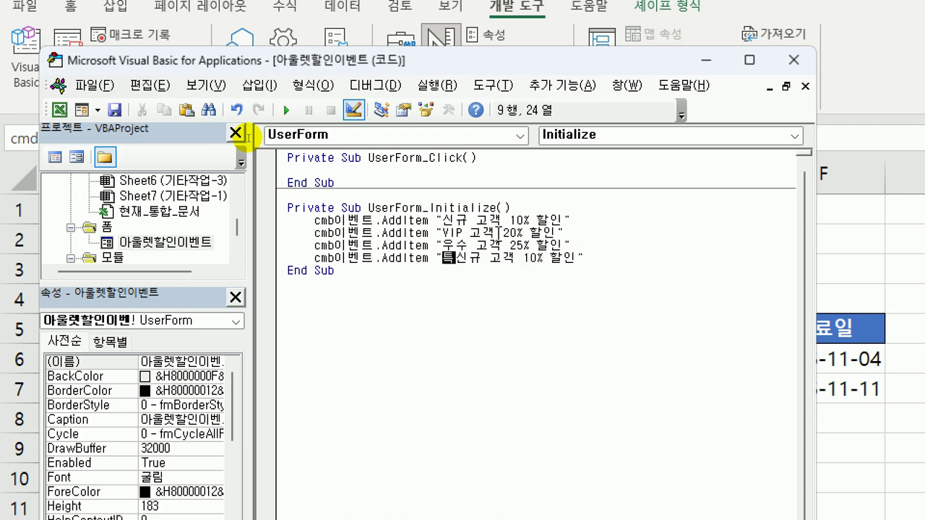
{"action": "type", "text": "이벤트"}
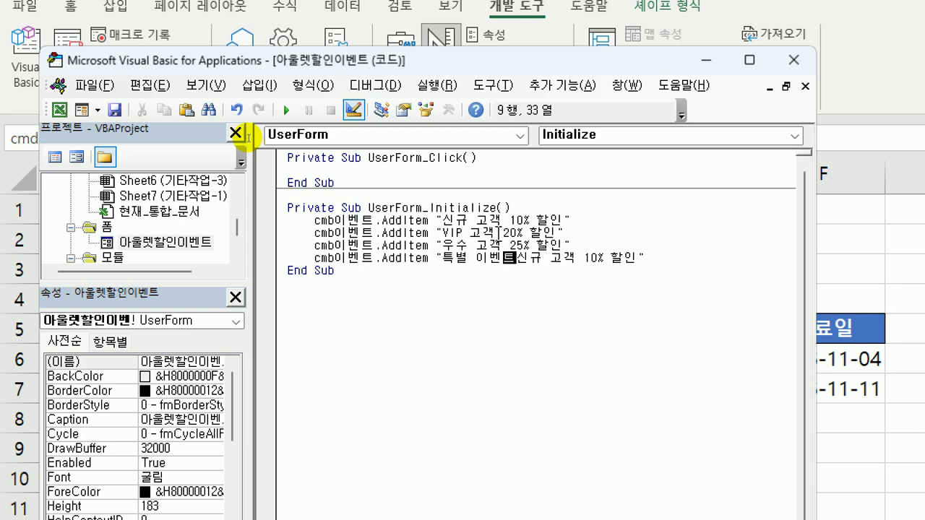
{"action": "key", "text": "Delete"}
{"action": "key", "text": "Delete"}
{"action": "key", "text": "Delete"}
{"action": "key", "text": "Delete"}
{"action": "key", "text": "Delete"}
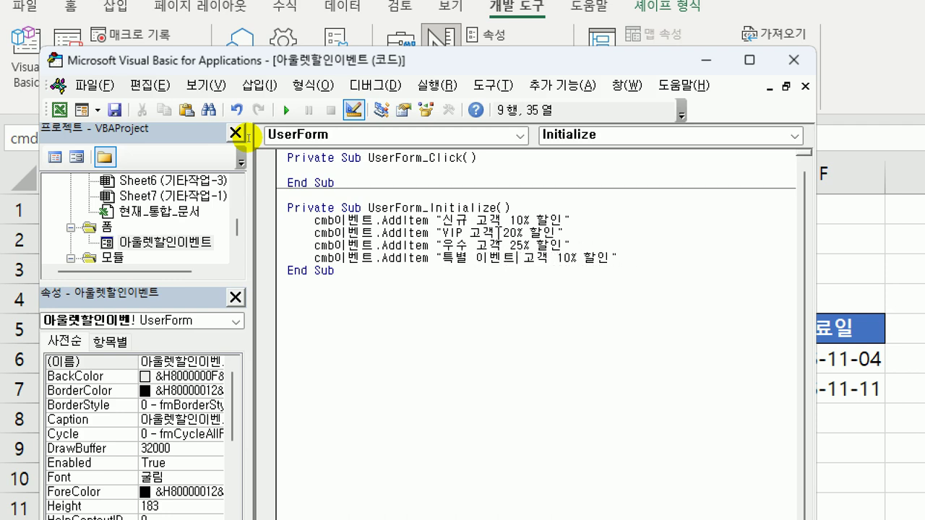
{"action": "key", "text": "Delete"}
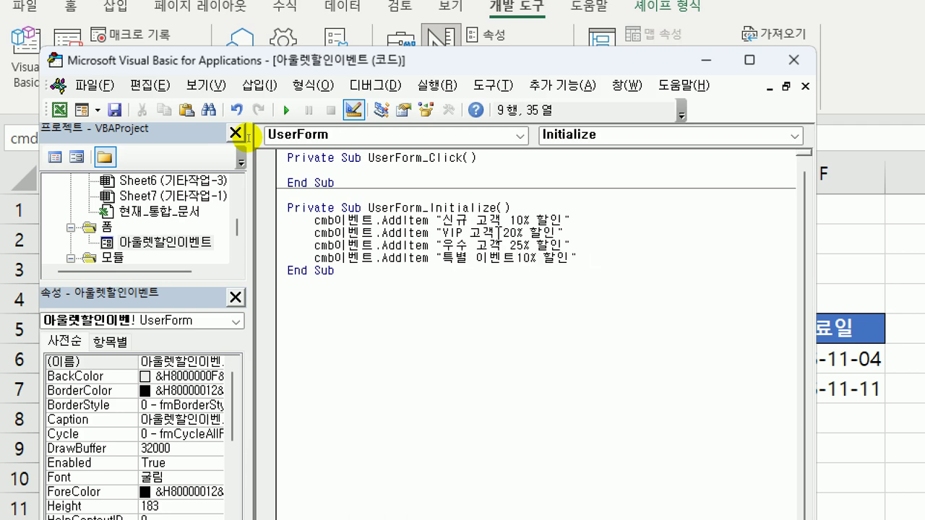
{"action": "key", "text": "Right"}
{"action": "key", "text": "Delete"}
{"action": "type", "text": "5"}
- Add the statement cmb종류.RowSource = "H6:H9" below the AddItem lines in UserForm_Initialize
{"action": "key", "text": "End"}
{"action": "key", "text": "Return"}
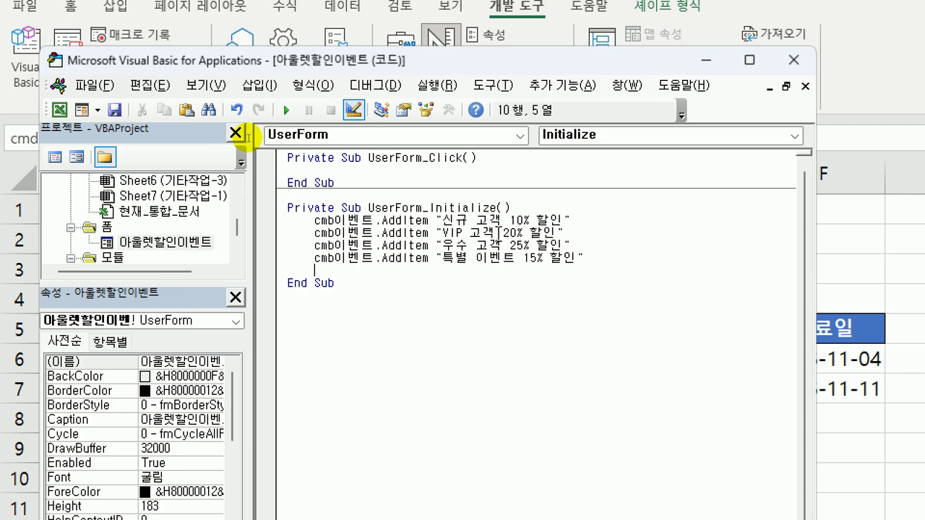
{"action": "type", "text": "cmb종류"}
{"action": "key", "text": "BackSpace"}
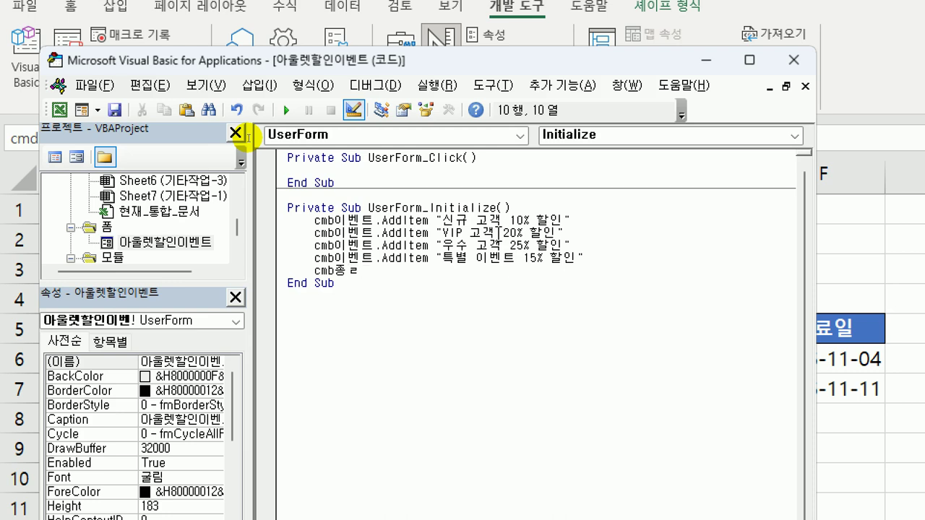
{"action": "type", "text": "ㅠ.row"}
{"action": "type", "text": " = \""}
{"action": "type", "text": "H"}
{"action": "type", "text": "6:H"}
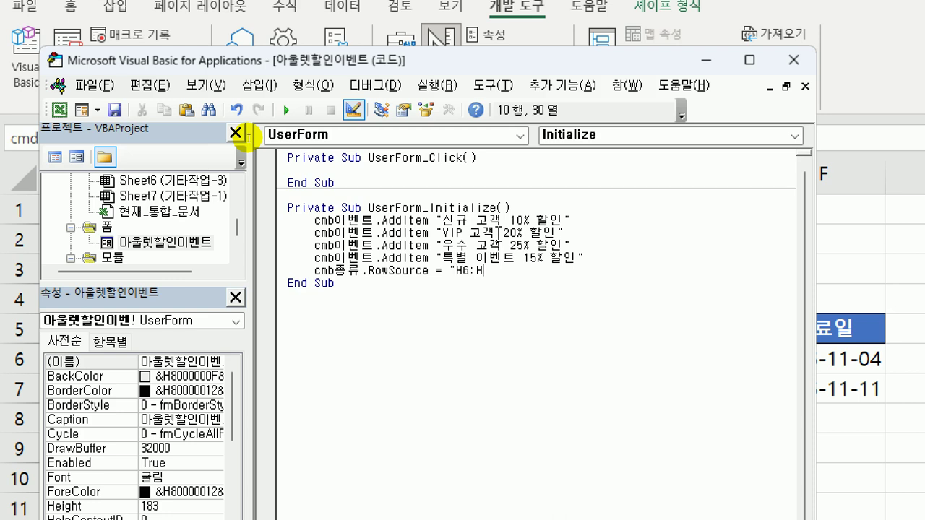
{"action": "type", "text": "9\""}
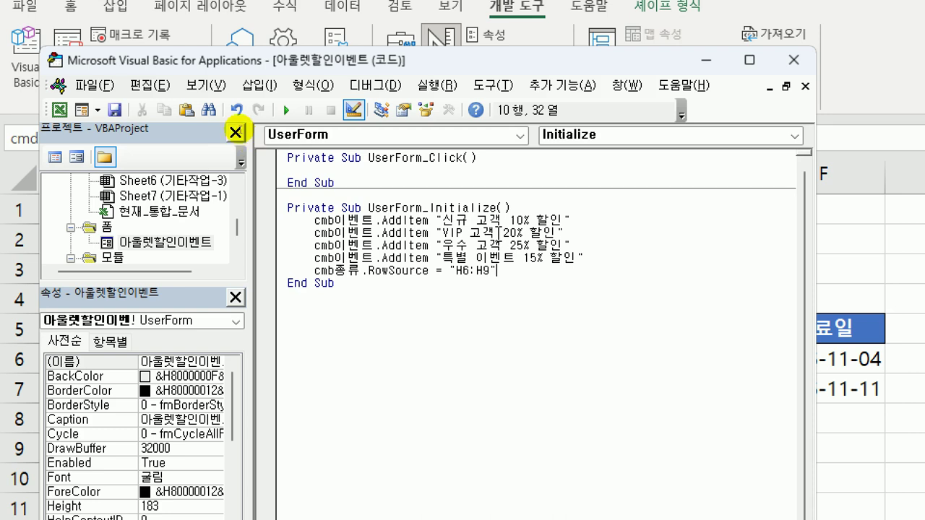
- Open the 아울렛할인이벤트 form design and create the click event procedure of its 등록 button
{"action": "double_click", "coordinate": [171, 246]}
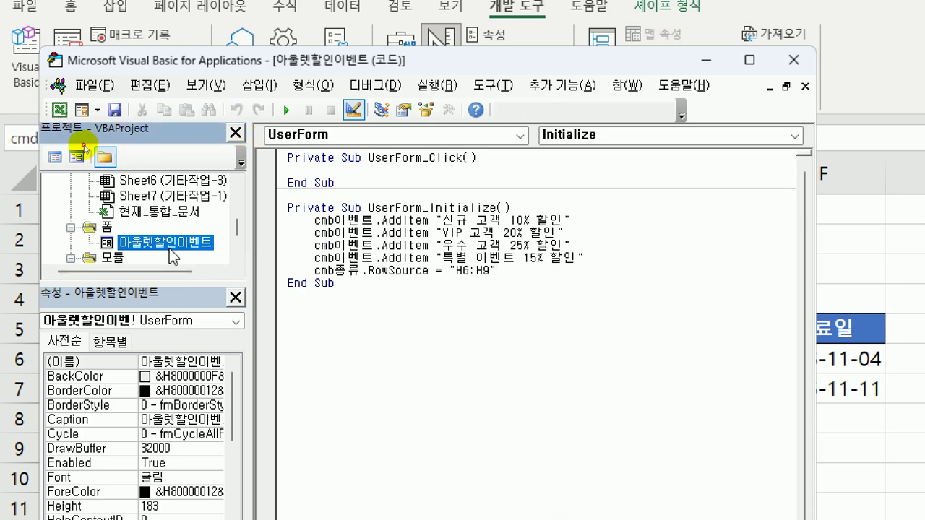
{"action": "left_click", "coordinate": [405, 340]}
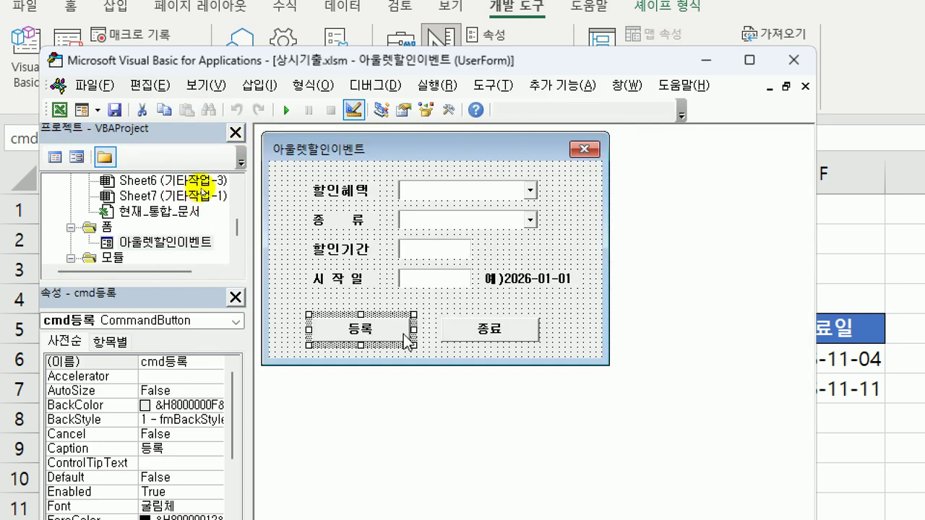
{"action": "double_click", "coordinate": [407, 341]}
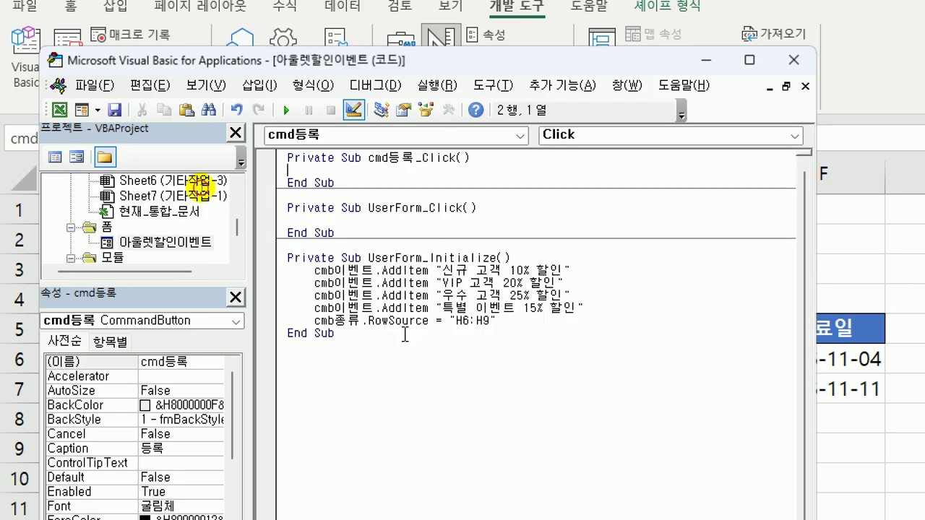
- Write i = Range("B5").CurrentRegion.Rows.Count + 4 in the form's cmd등록_Click procedure, followed by a blank line
{"action": "left_click_drag", "start_coordinate": [404, 62], "coordinate": [467, 243]}
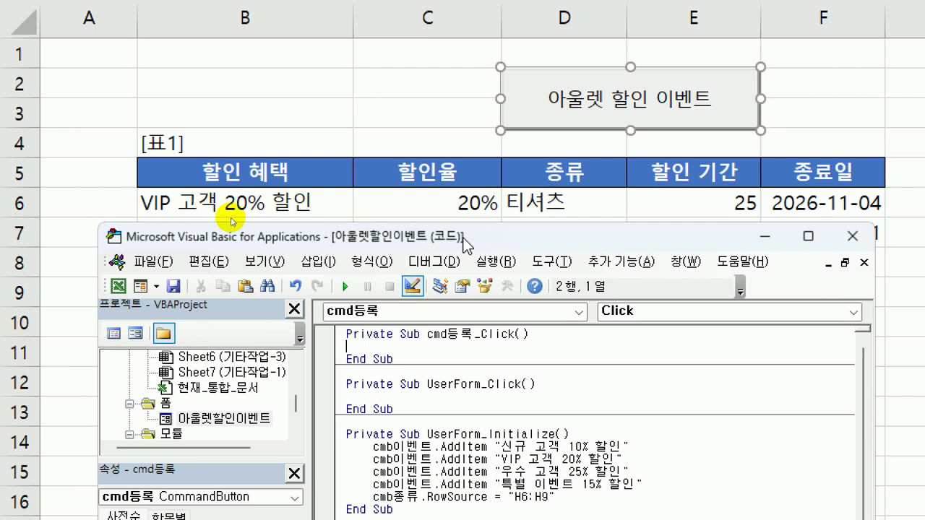
{"action": "left_click_drag", "start_coordinate": [463, 238], "coordinate": [459, 248]}
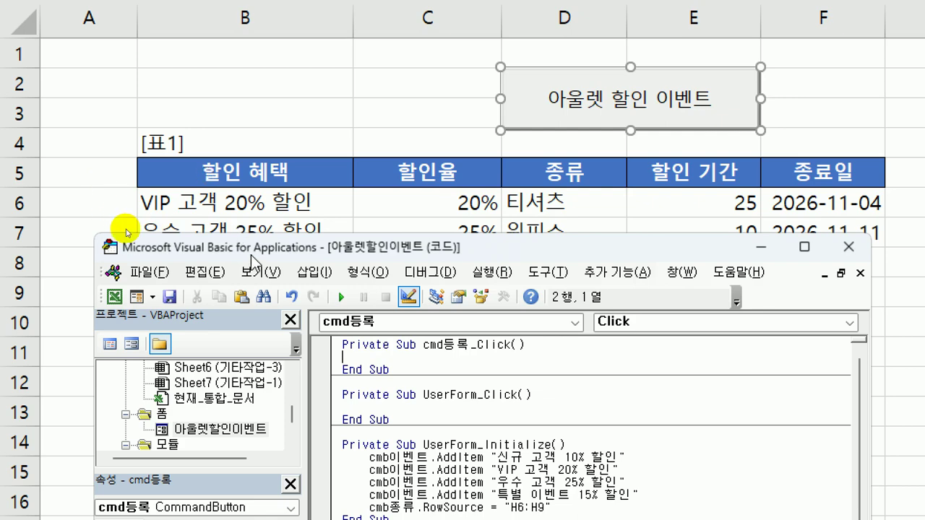
{"action": "left_click_drag", "start_coordinate": [258, 256], "coordinate": [264, 311]}
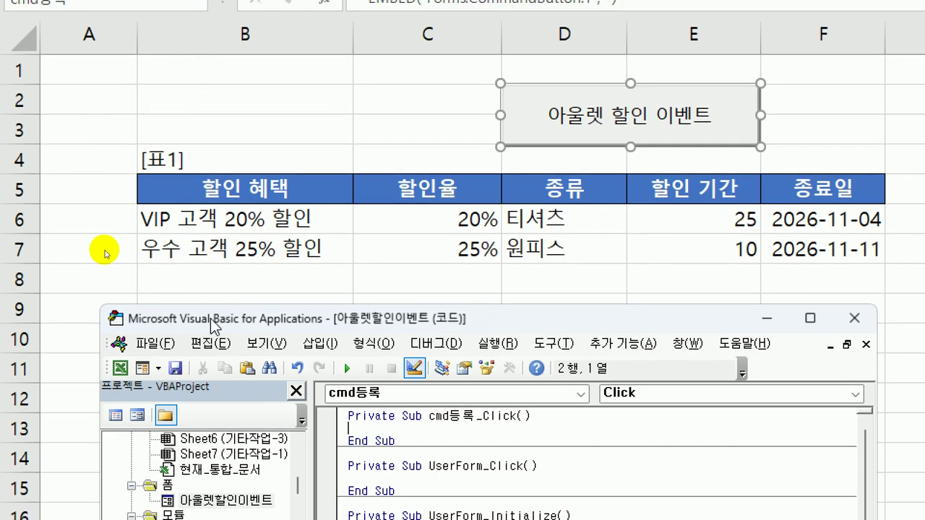
{"action": "left_click_drag", "start_coordinate": [214, 323], "coordinate": [197, 217]}
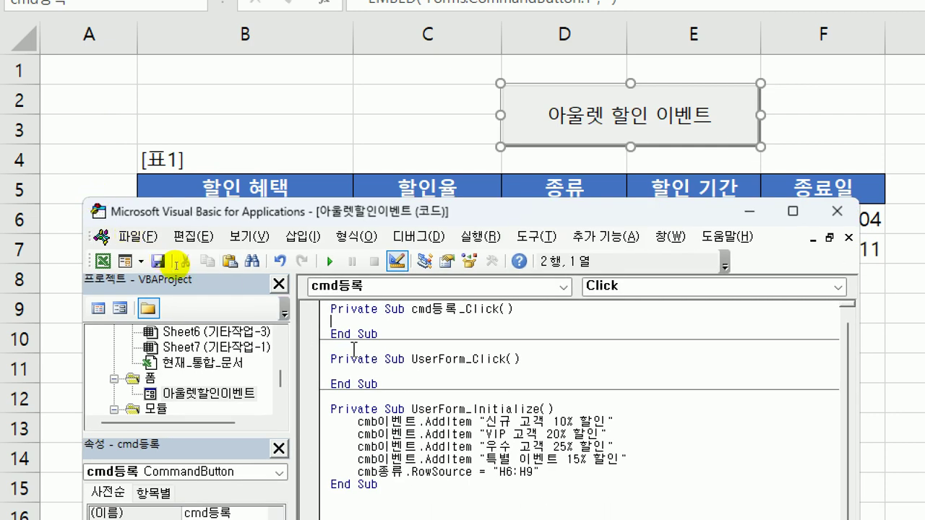
{"action": "key", "text": "Tab"}
{"action": "type", "text": "i = range(\""}
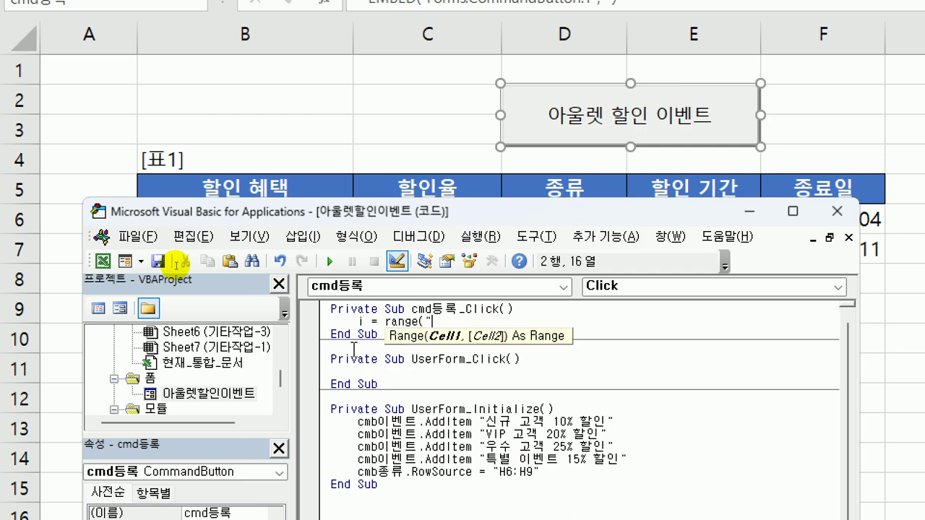
{"action": "type", "text": "B5\").cur"}
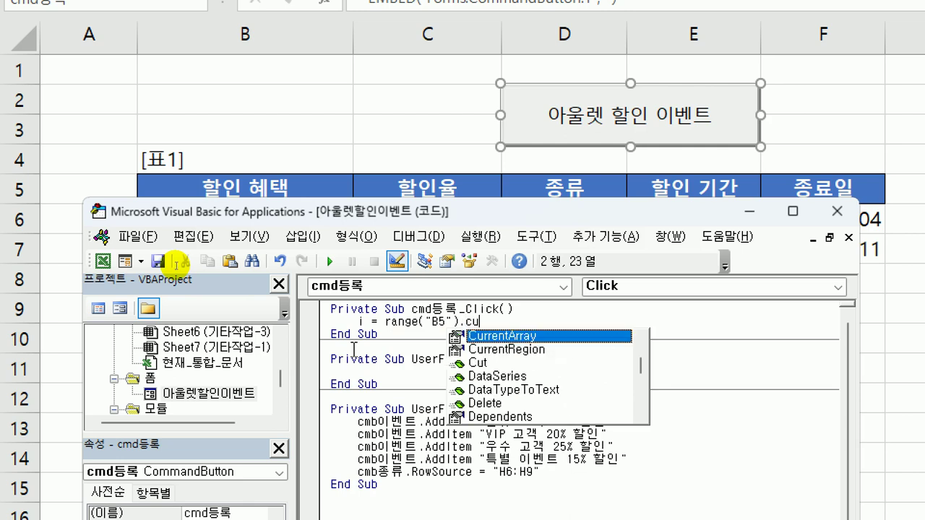
{"action": "key", "text": "Tab"}
{"action": "type", "text": ".rows.count"}
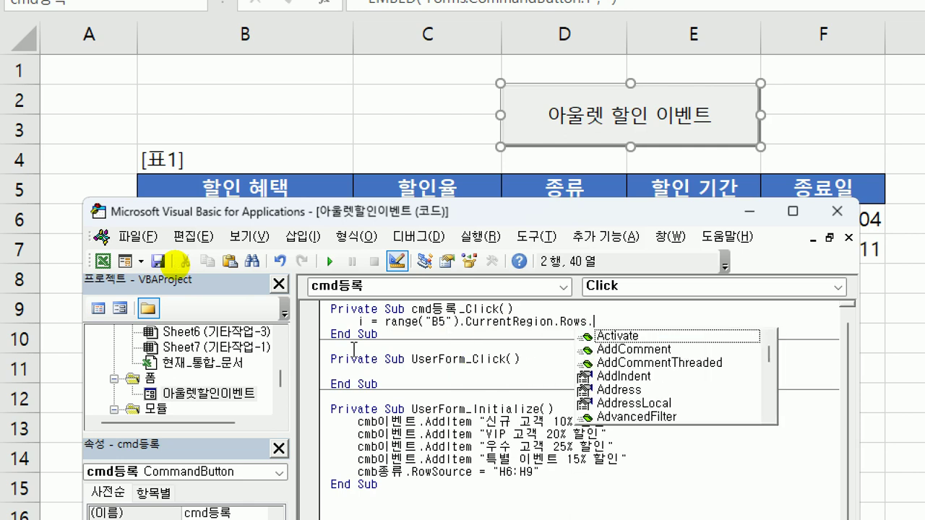
{"action": "key", "text": "Tab"}
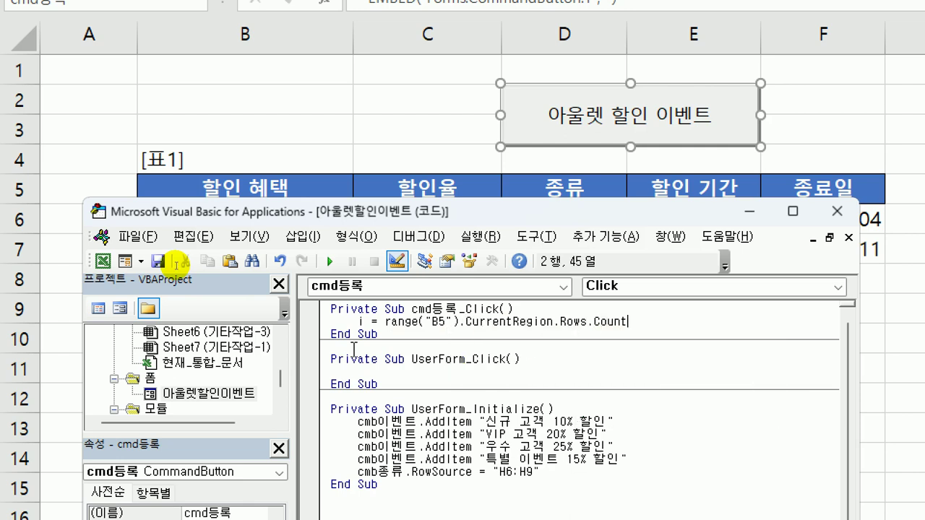
{"action": "type", "text": "+4"}
{"action": "key", "text": "Return"}
{"action": "key", "text": "Return"}
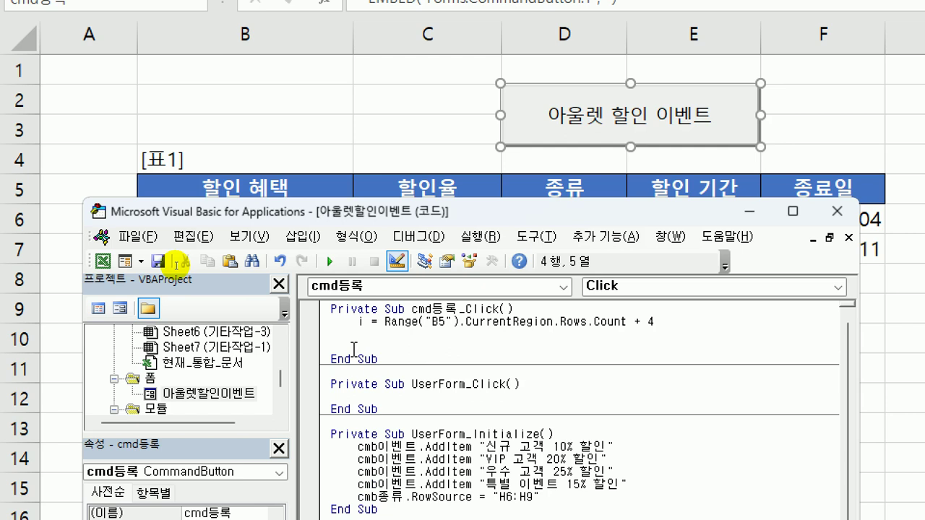
- Add the statement Cells(i, 2) = cmb이벤트.Value to the cmd등록_Click procedure
{"action": "type", "text": "cells(i,"}
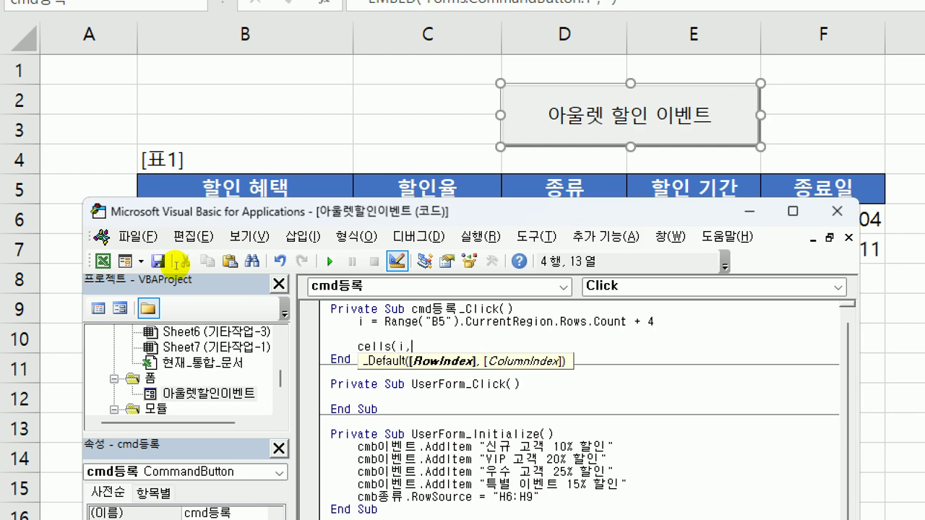
{"action": "type", "text": "2)"}
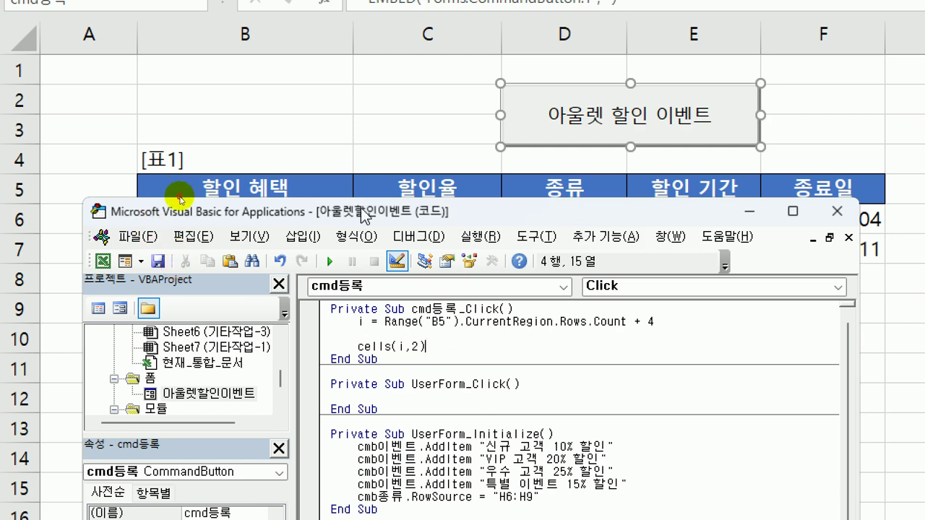
{"action": "mouse_move", "coordinate": [365, 216]}
{"action": "left_mouse_down"}
{"action": "mouse_move", "coordinate": [365, 252]}
{"action": "mouse_move", "coordinate": [365, 228]}
{"action": "left_mouse_up"}
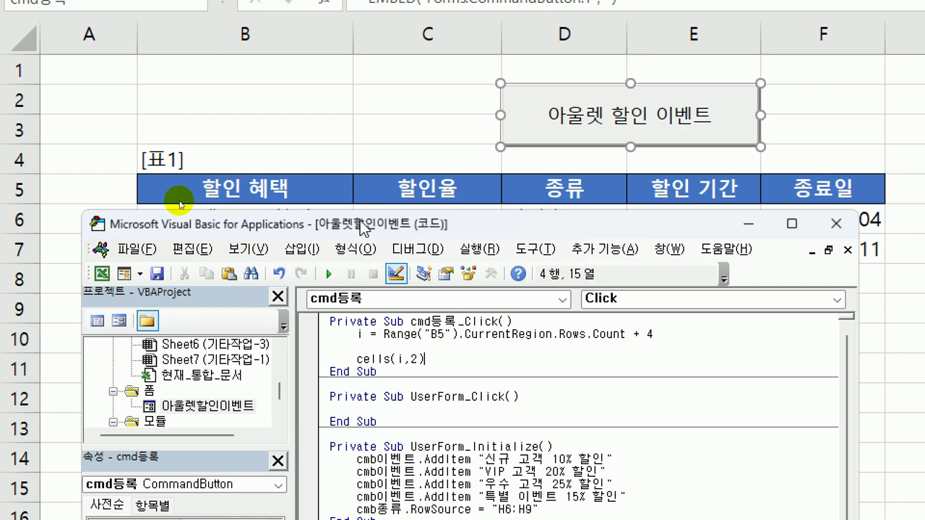
{"action": "type", "text": "= cmb이벤트.va"}
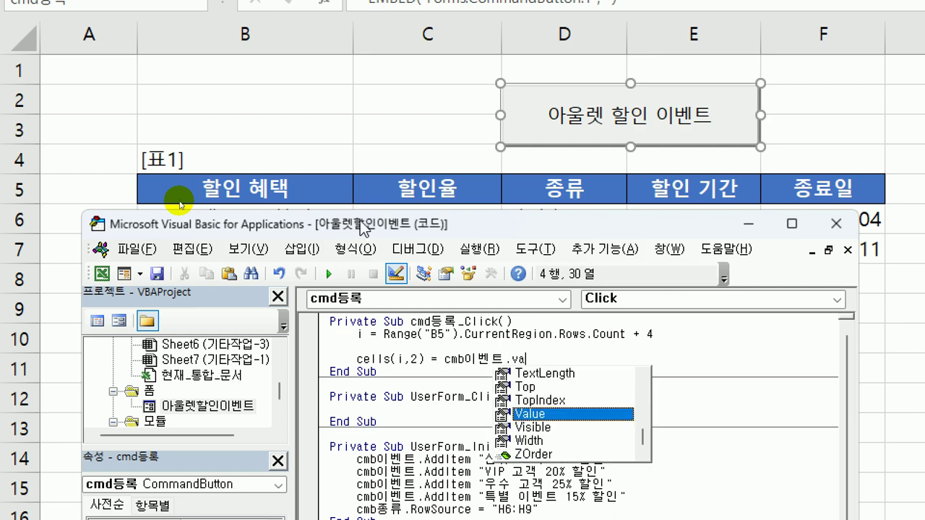
{"action": "key", "text": "Return"}
- Duplicate the statement Cells(i, 2) = cmb이벤트.Value on the line below it in the cmd등록_Click procedure
{"action": "key", "text": "Up"}
{"action": "key", "text": "shift+End"}
{"action": "key", "text": "ctrl+c"}
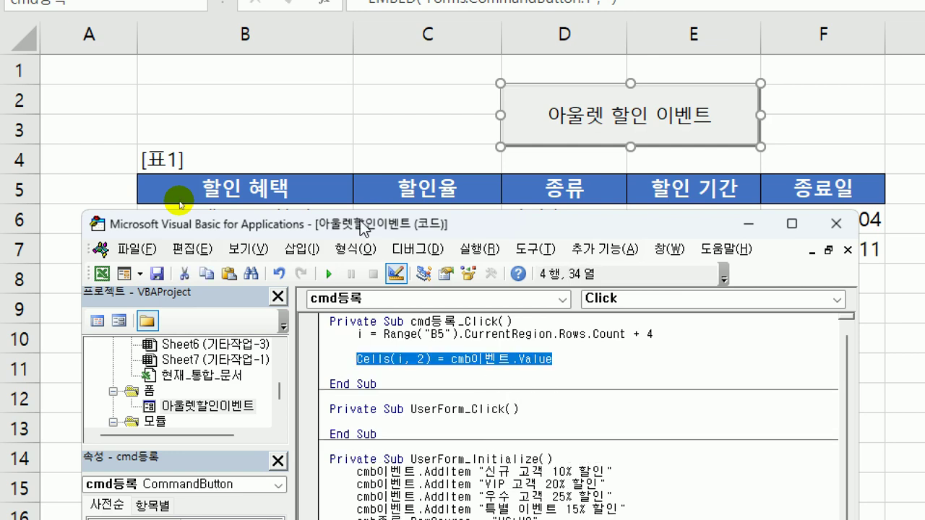
{"action": "key", "text": "End"}
{"action": "key", "text": "Return"}
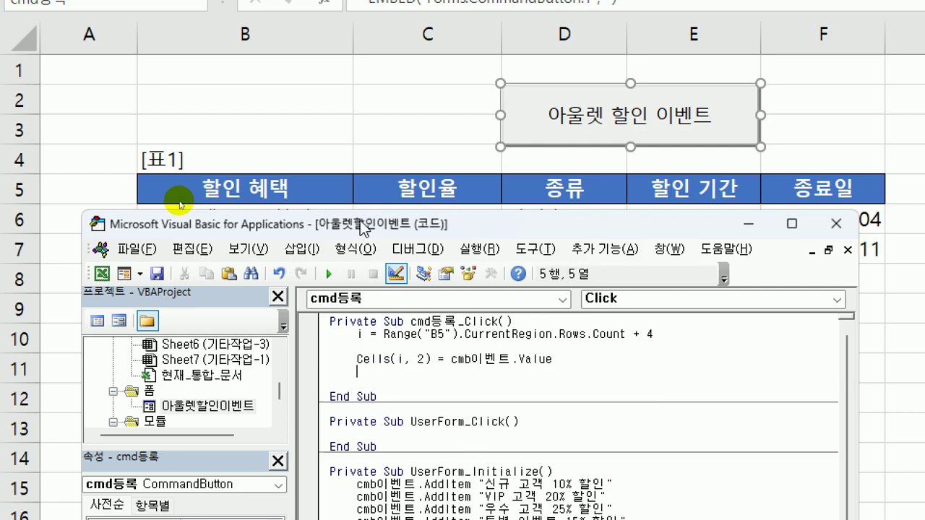
{"action": "key", "text": "ctrl+v"}
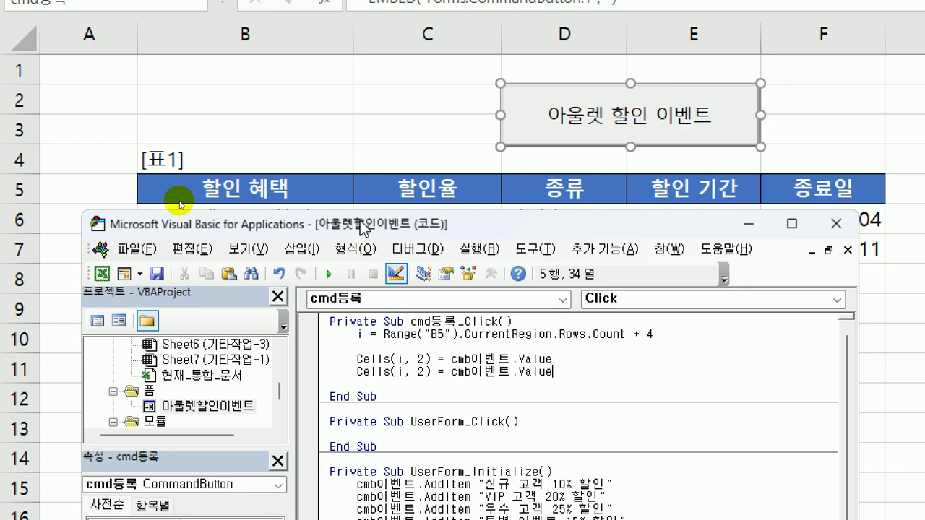
- Insert a blank line and the statement Select Case cmb이벤트.ListIndex between the two Cells(i, 2) lines
{"action": "key", "text": "Up"}
{"action": "key", "text": "Return"}
{"action": "key", "text": "Return"}
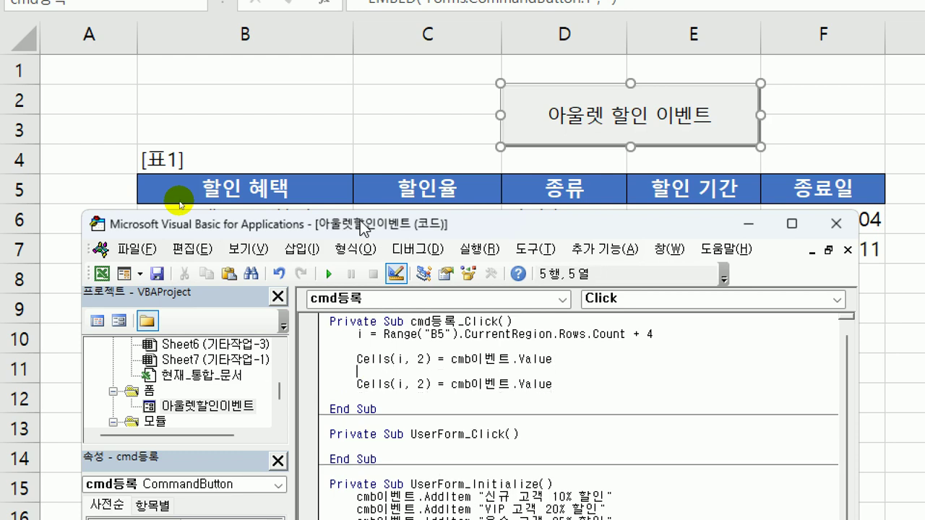
{"action": "type", "text": "selec"}
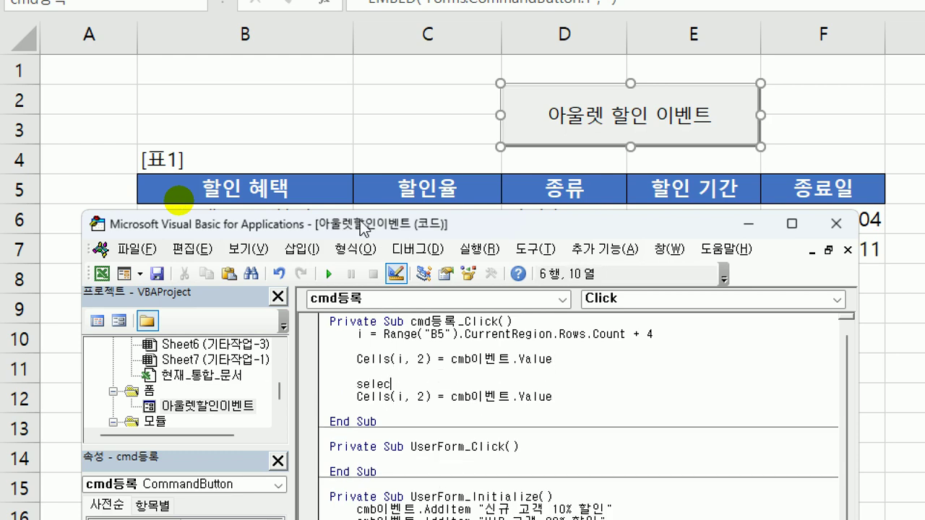
{"action": "type", "text": "t case cmb이벤트"}
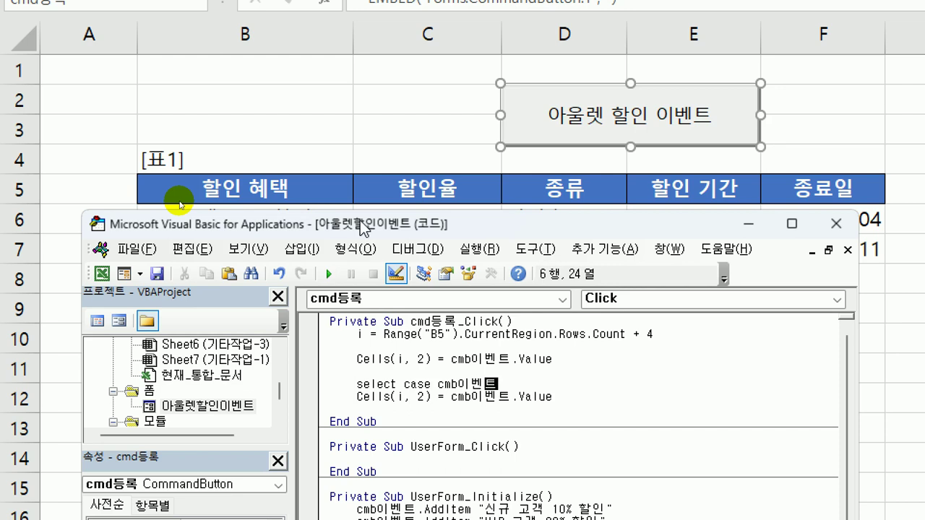
{"action": "type", "text": "."}
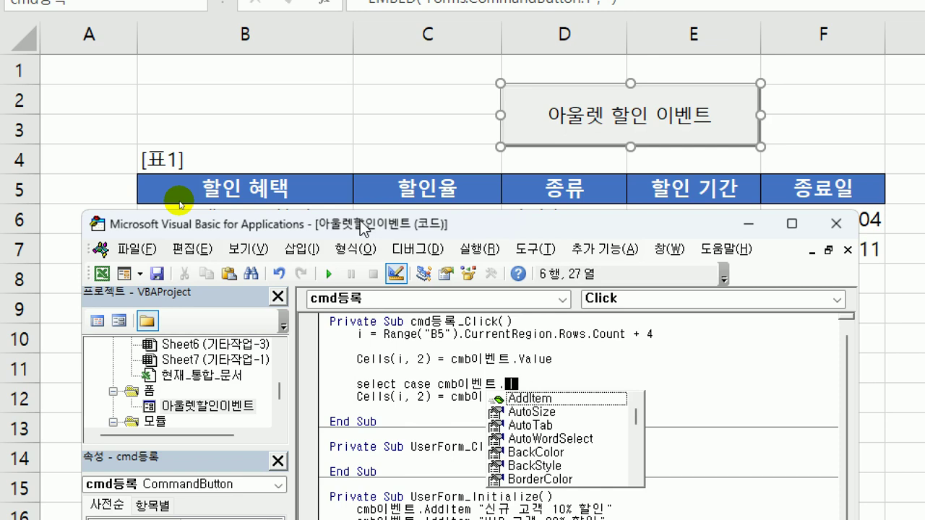
{"action": "type", "text": "listin"}
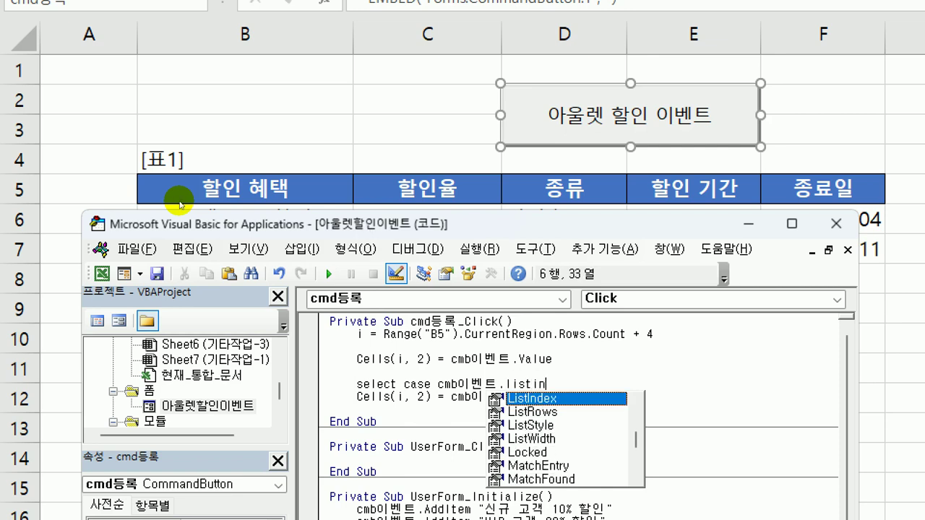
{"action": "key", "text": "Return"}
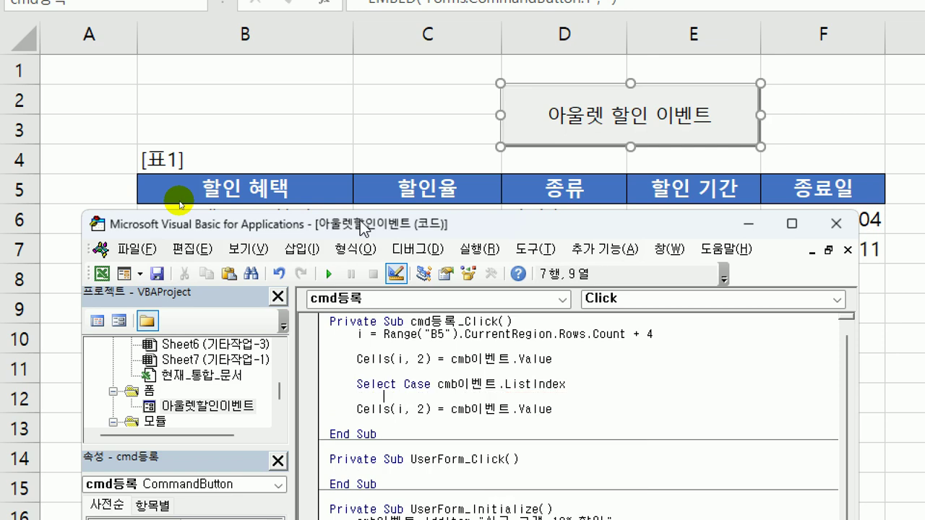
- Add Case 0 under the Select Case line and indent the copied Cells statement directly beneath it
{"action": "type", "text": "case"}
{"action": "type", "text": "0"}
{"action": "key", "text": "Return"}
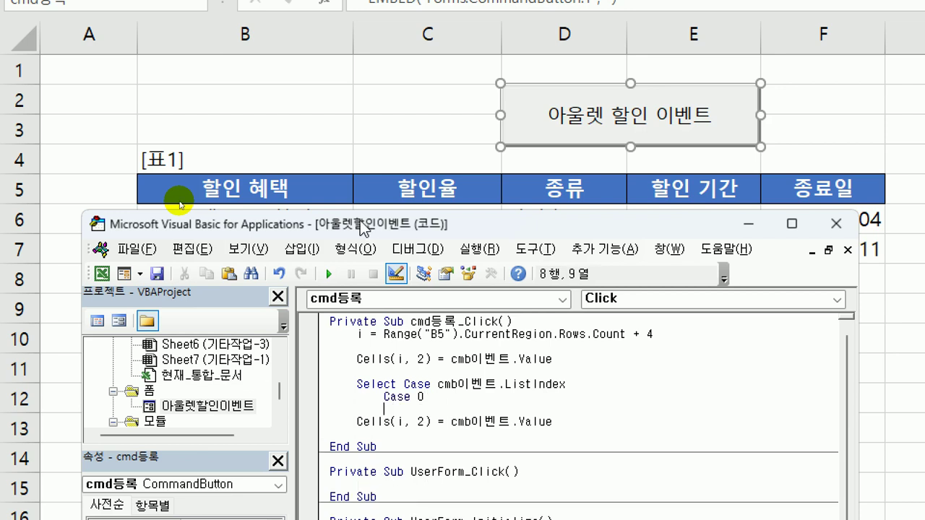
{"action": "key", "text": "Tab"}
{"action": "key", "text": "Delete"}
{"action": "key", "text": "Delete"}
{"action": "key", "text": "Delete"}
{"action": "key", "text": "Delete"}
{"action": "key", "text": "Delete"}
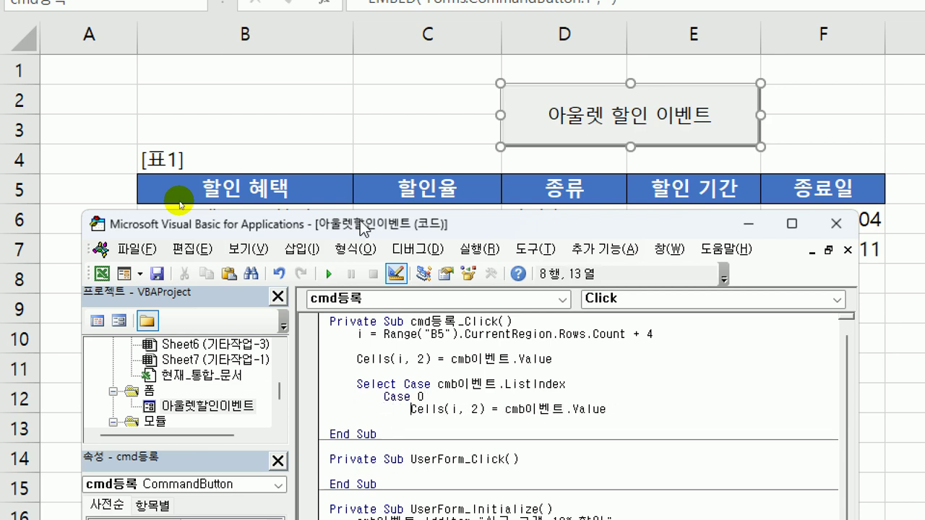
- Change the statement under Case 0 to Cells(i, 3) = "10%"
{"action": "key", "text": "Right"}
{"action": "key", "text": "Right"}
{"action": "key", "text": "Right"}
{"action": "key", "text": "Right"}
{"action": "key", "text": "Right"}
{"action": "key", "text": "Right"}
{"action": "key", "text": "Right"}
{"action": "key", "text": "Right"}
{"action": "key", "text": "Right"}
{"action": "key", "text": "shift+Right"}
{"action": "type", "text": "3"}
{"action": "key", "text": "Right"}
{"action": "key", "text": "Right"}
{"action": "key", "text": "Right"}
{"action": "key", "text": "Right"}
{"action": "key", "text": "shift+End"}
{"action": "type", "text": "\"10"}
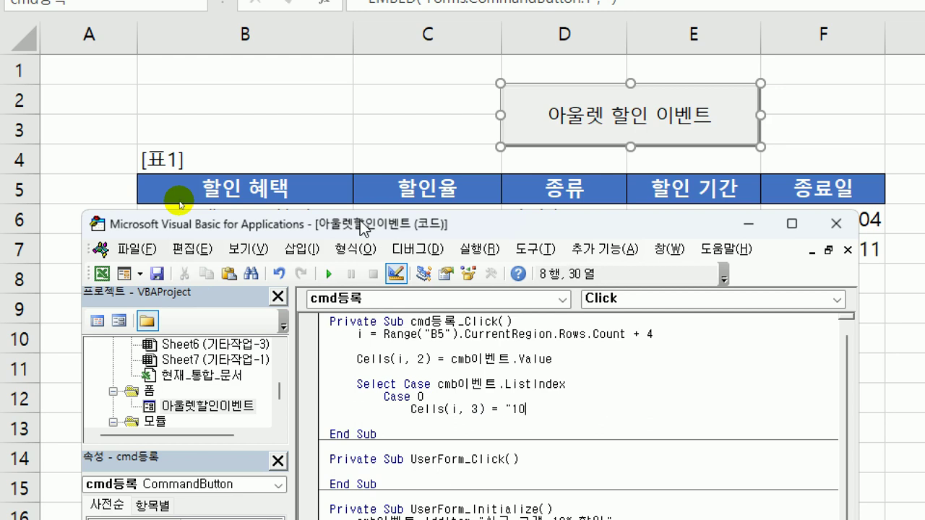
{"action": "type", "text": "%\""}
- Copy the two-line Case 0 block and paste it three times below itself in the Select Case structure
{"action": "key", "text": "Up"}
{"action": "key", "text": "Home"}
{"action": "key", "text": "shift+Down"}
{"action": "key", "text": "shift+End"}
{"action": "key", "text": "ctrl+c"}
{"action": "key", "text": "End"}
{"action": "key", "text": "Return"}
{"action": "key", "text": "BackSpace"}
{"action": "key", "text": "ctrl+v"}
{"action": "key", "text": "Return"}
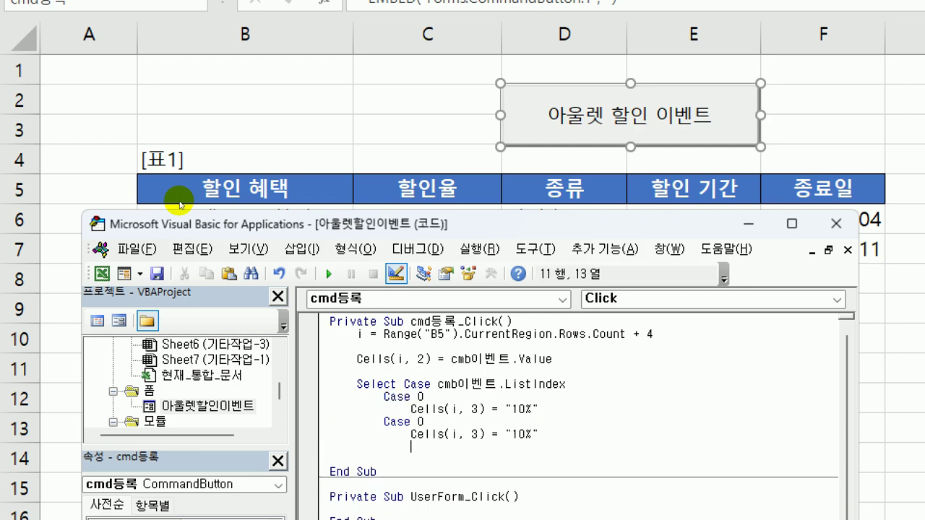
{"action": "key", "text": "BackSpace"}
{"action": "key", "text": "ctrl+v"}
{"action": "key", "text": "Return"}
{"action": "key", "text": "BackSpace"}
{"action": "key", "text": "ctrl+v"}
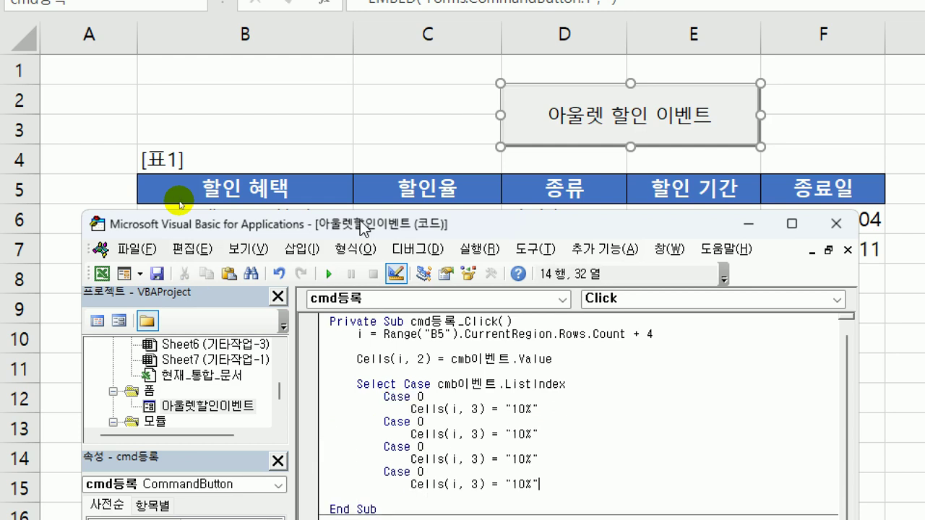
- Renumber the three pasted cases as Case 1, Case 2 and Case 3
{"action": "key", "text": "Up"}
{"action": "key", "text": "Up"}
{"action": "key", "text": "Up"}
{"action": "key", "text": "Up"}
{"action": "key", "text": "Up"}
{"action": "key", "text": "shift+Left"}
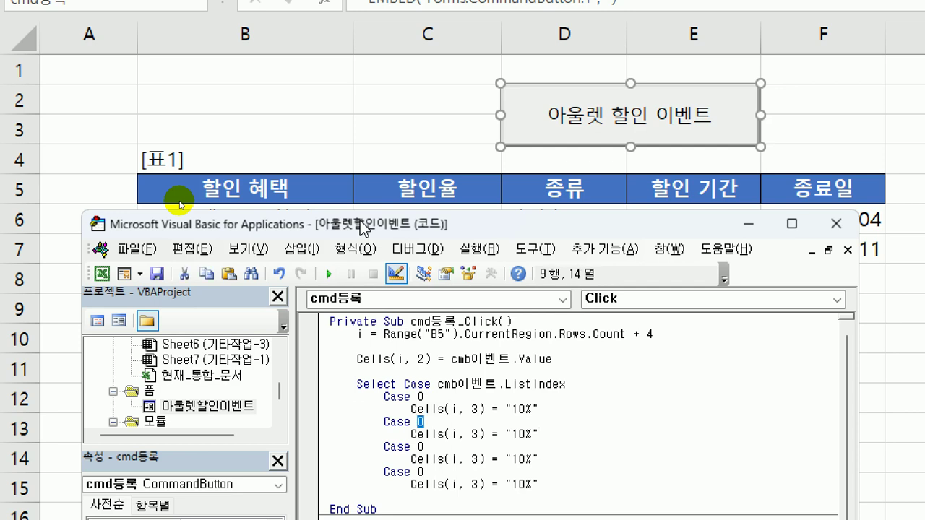
{"action": "type", "text": "1"}
{"action": "key", "text": "Down"}
{"action": "key", "text": "Down"}
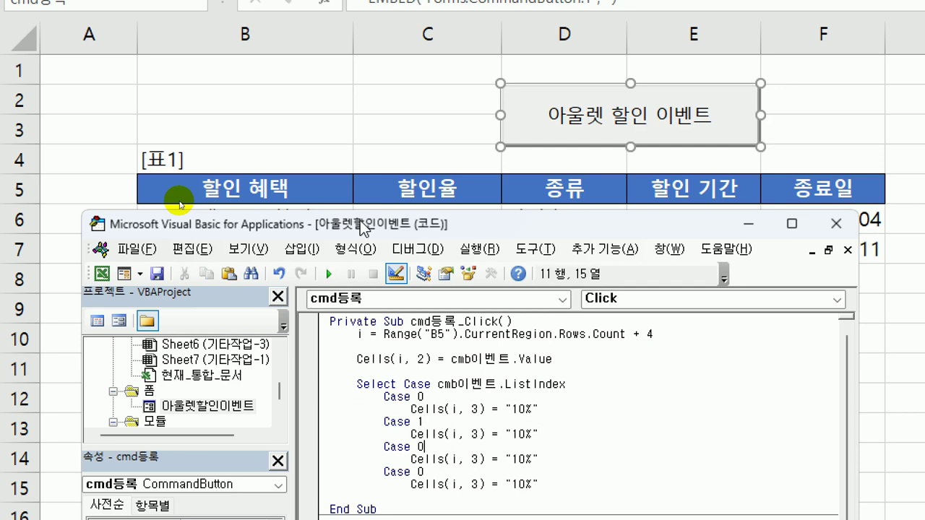
{"action": "key", "text": "Left"}
{"action": "type", "text": "2"}
{"action": "key", "text": "Delete"}
{"action": "key", "text": "Down"}
{"action": "key", "text": "Down"}
{"action": "key", "text": "shift+Left"}
{"action": "type", "text": "3"}
- Set the Cells(i, 3) values to "20%" for Case 1, "25%" for Case 2 and "15%" for Case 3
{"action": "key", "text": "Up"}
{"action": "key", "text": "Up"}
{"action": "key", "text": "Up"}
{"action": "key", "text": "Right"}
{"action": "key", "text": "Right"}
{"action": "key", "text": "Right"}
{"action": "key", "text": "Right"}
{"action": "key", "text": "Right"}
{"action": "key", "text": "Right"}
{"action": "key", "text": "Right"}
{"action": "key", "text": "Right"}
{"action": "key", "text": "Right"}
{"action": "key", "text": "Right"}
{"action": "key", "text": "Right"}
{"action": "key", "text": "Right"}
{"action": "key", "text": "Right"}
{"action": "key", "text": "shift+Right"}
{"action": "type", "text": "2"}
{"action": "key", "text": "Down"}
{"action": "key", "text": "Down"}
{"action": "key", "text": "shift+Right"}
{"action": "type", "text": "2"}
{"action": "key", "text": "shift+Right"}
{"action": "type", "text": "5"}
{"action": "key", "text": "Down"}
{"action": "key", "text": "Down"}
{"action": "key", "text": "Left"}
{"action": "key", "text": "shift+Right"}
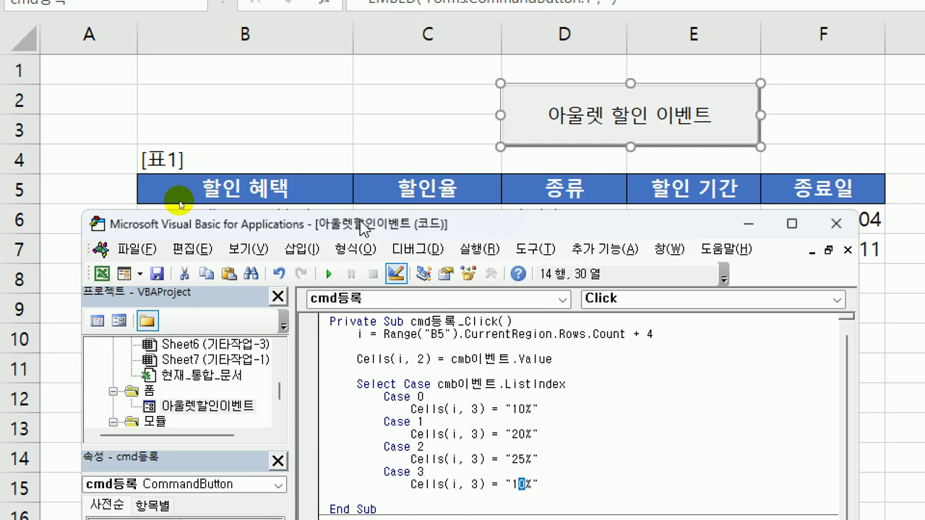
{"action": "type", "text": "5"}
- Close the Select Case block with End Select and start a new line after it
{"action": "key", "text": "Down"}
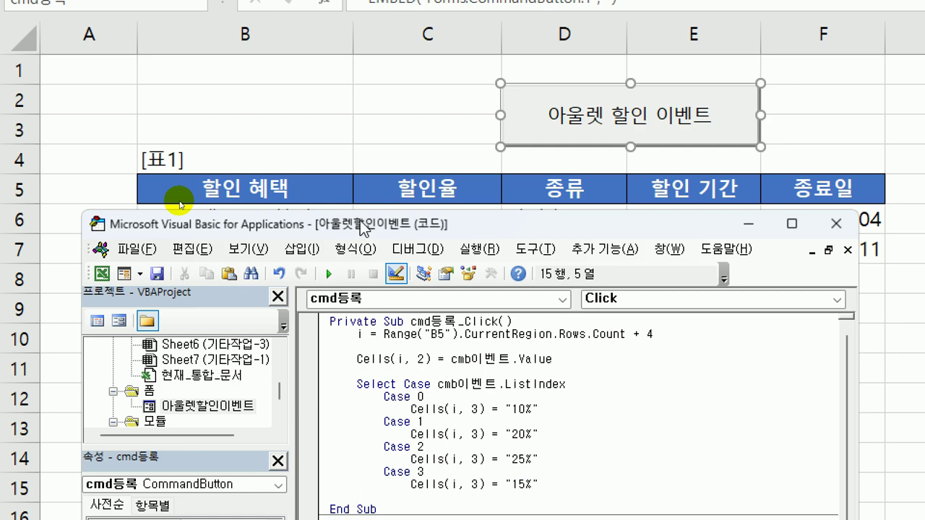
{"action": "type", "text": "end select"}
{"action": "key", "text": "Return"}
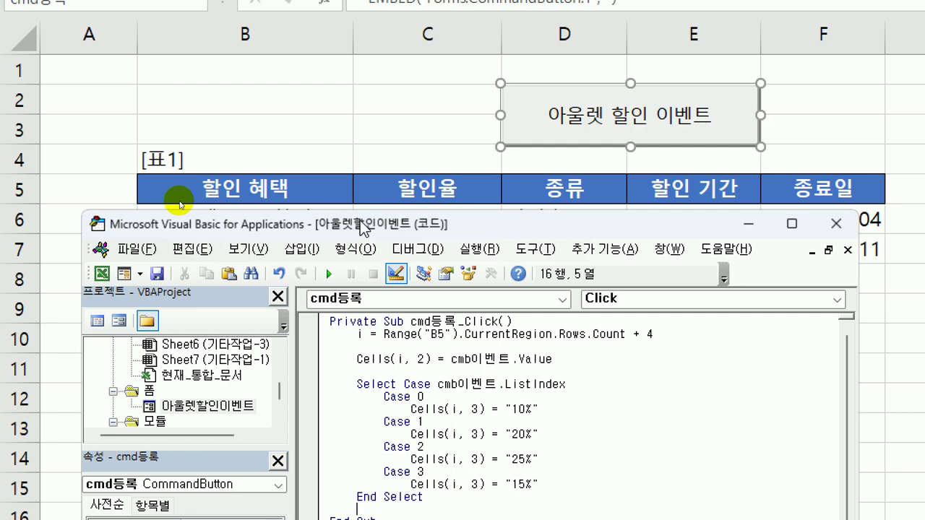
- Copy the statement Cells(i, 2) = cmb이벤트.Value to below End Select, separated by a blank line
{"action": "key", "text": "Up"}
{"action": "key", "text": "Up"}
{"action": "key", "text": "Up"}
{"action": "key", "text": "Up"}
{"action": "key", "text": "Up"}
{"action": "key", "text": "Up"}
{"action": "key", "text": "Up"}
{"action": "key", "text": "Up"}
{"action": "key", "text": "Up"}
{"action": "key", "text": "Up"}
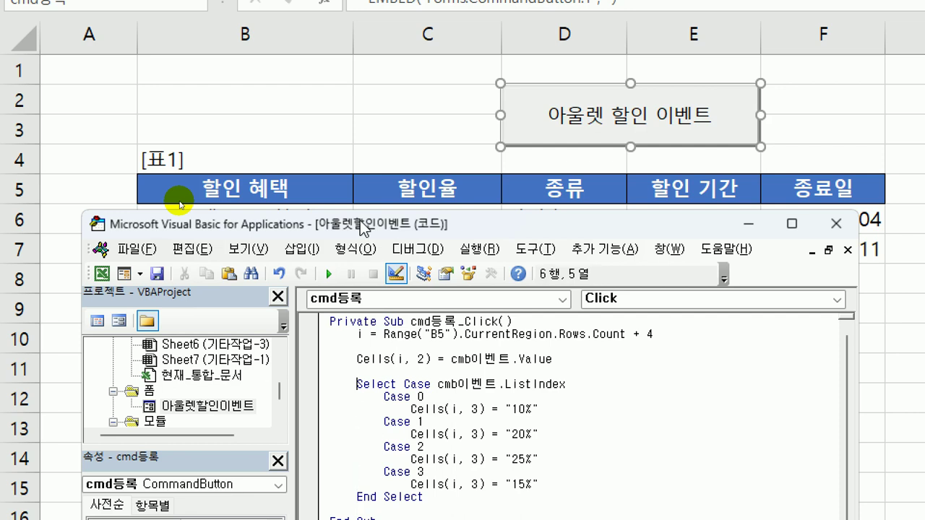
{"action": "key", "text": "Up"}
{"action": "key", "text": "Up"}
{"action": "key", "text": "shift+End"}
{"action": "key", "text": "Down"}
{"action": "key", "text": "Down"}
{"action": "key", "text": "Down"}
{"action": "key", "text": "Down"}
{"action": "key", "text": "Down"}
{"action": "key", "text": "Down"}
{"action": "key", "text": "Down"}
{"action": "key", "text": "Down"}
{"action": "key", "text": "Down"}
{"action": "key", "text": "Down"}
{"action": "key", "text": "Down"}
{"action": "key", "text": "Down"}
{"action": "key", "text": "Down"}
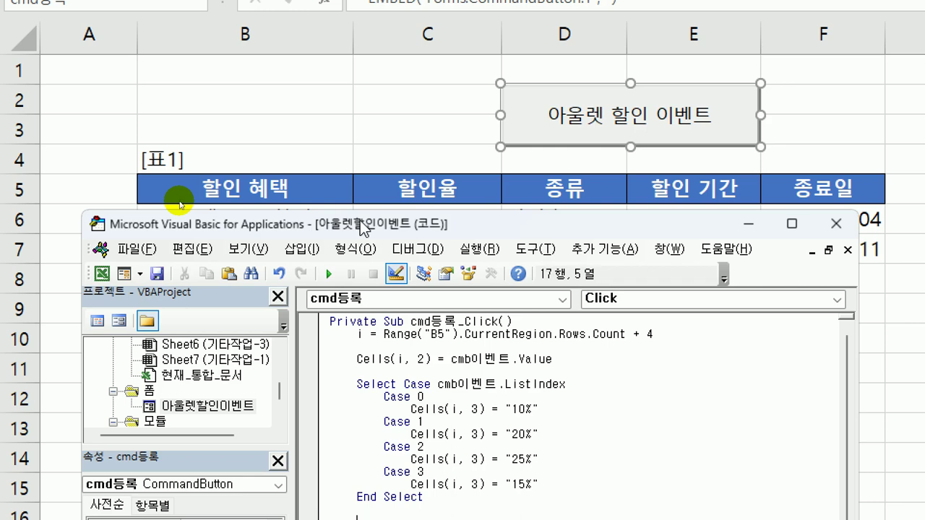
{"action": "key", "text": "ctrl+v"}
{"action": "key", "text": "Down"}
{"action": "key", "text": "Down"}
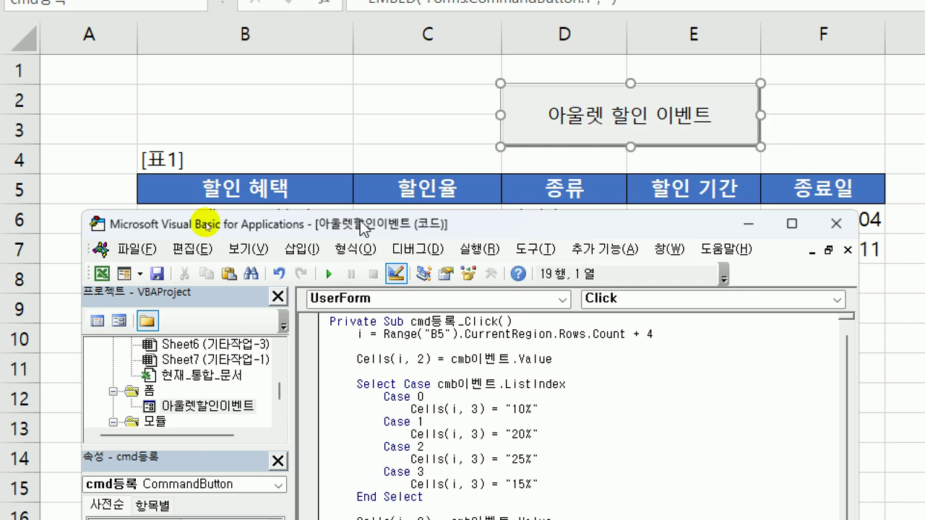
- Change the copied statement below End Select to Cells(i, 4) = cmb종류.Value and start a new line
{"action": "left_click_drag", "start_coordinate": [510, 235], "coordinate": [519, 92]}
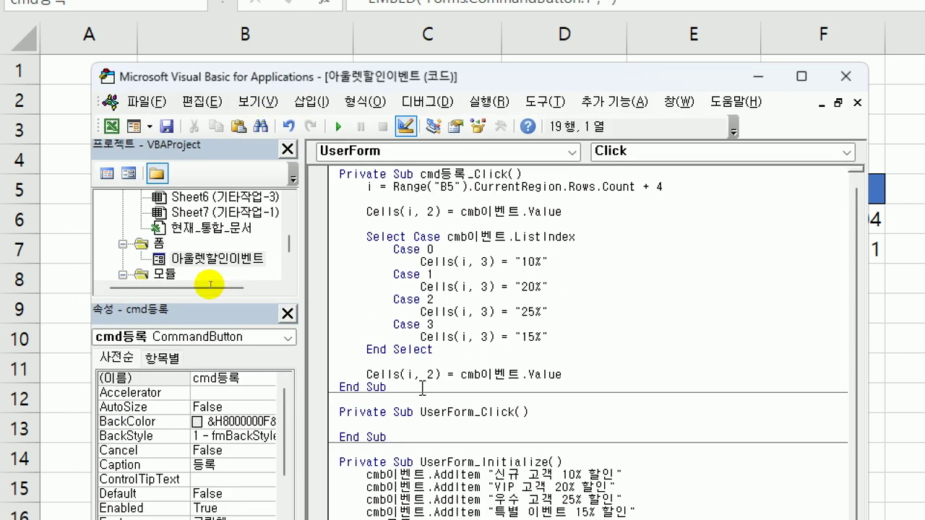
{"action": "left_click_drag", "start_coordinate": [426, 374], "coordinate": [436, 371]}
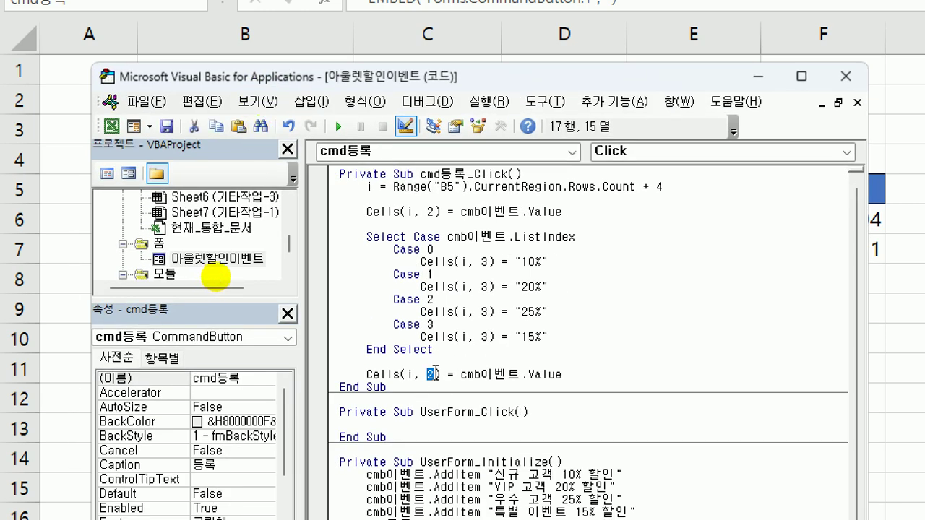
{"action": "type", "text": "4"}
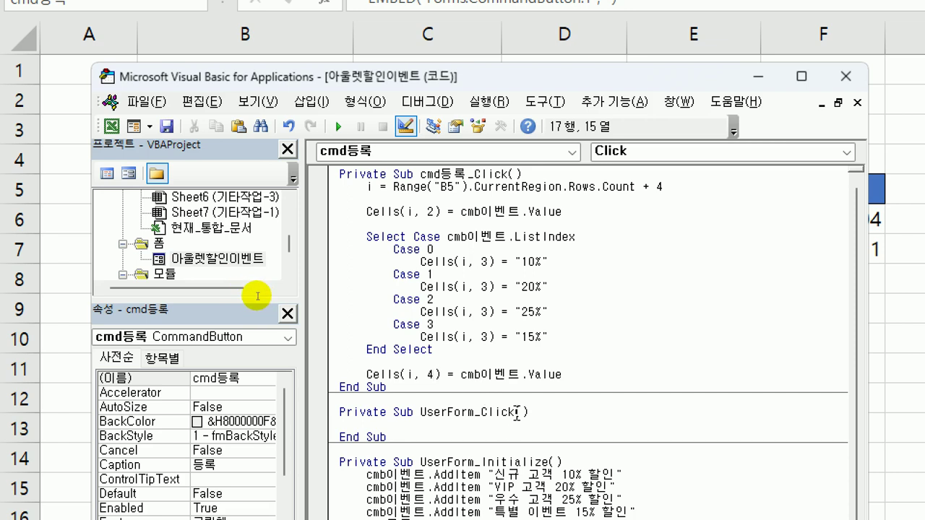
{"action": "left_click_drag", "start_coordinate": [480, 374], "coordinate": [516, 379]}
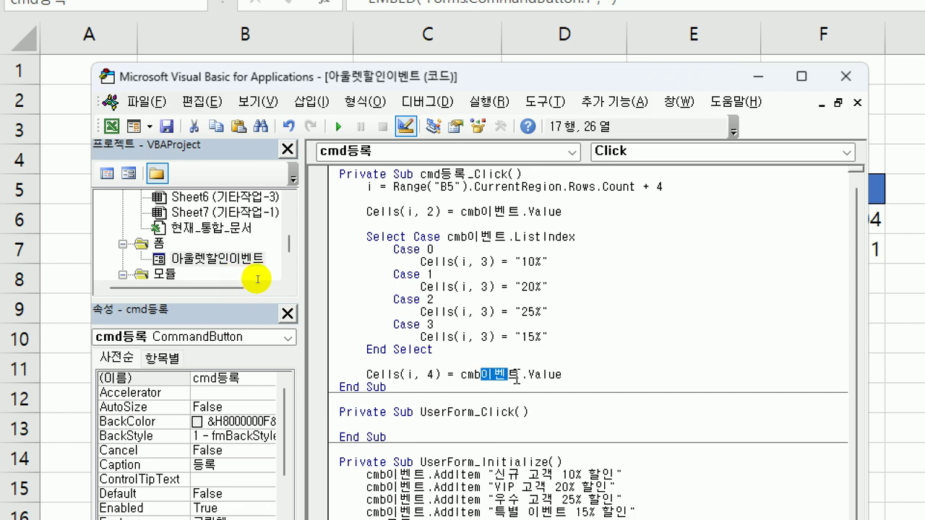
{"action": "type", "text": "w"}
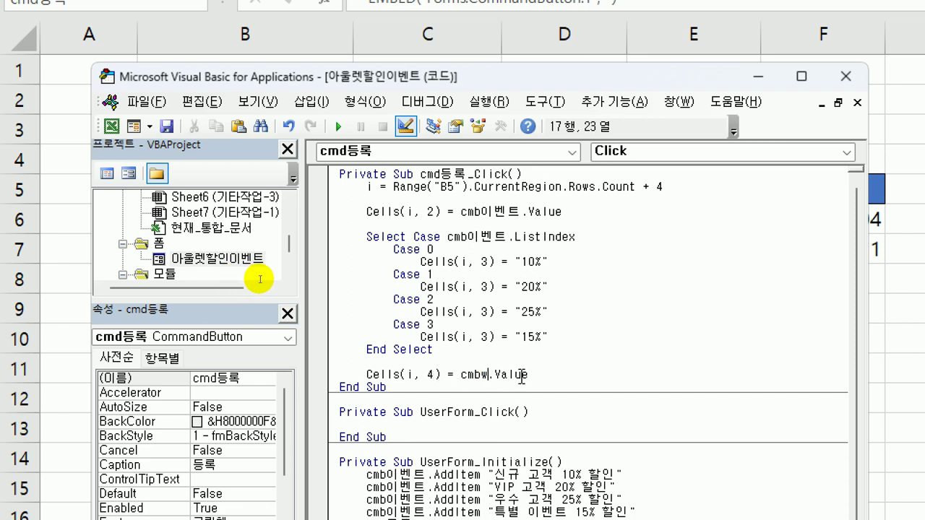
{"action": "key", "text": "BackSpace"}
{"action": "type", "text": "종류"}
{"action": "key", "text": "Return"}
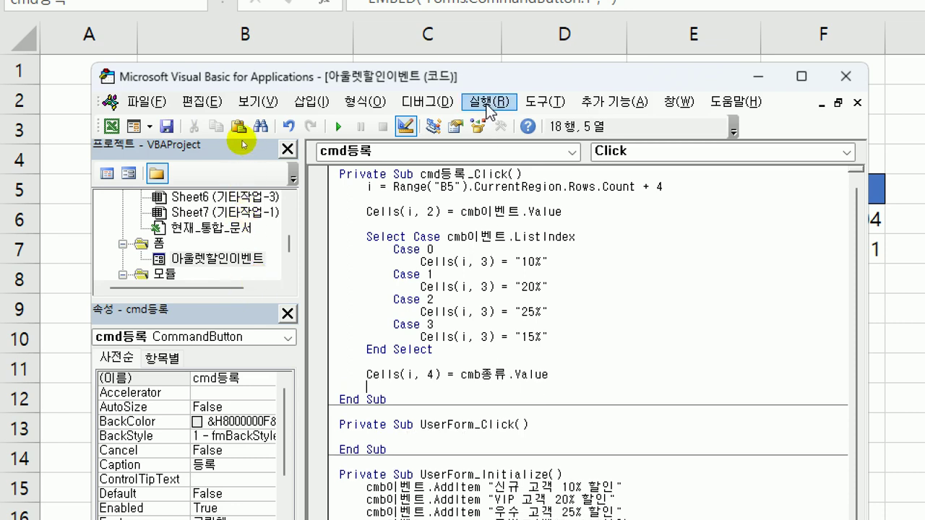
- Check the 표1 column headings and paste two copies of Cells(i, 2) = cmb이벤트.Value below the cmb종류 statement
{"action": "left_click_drag", "start_coordinate": [487, 78], "coordinate": [490, 253]}
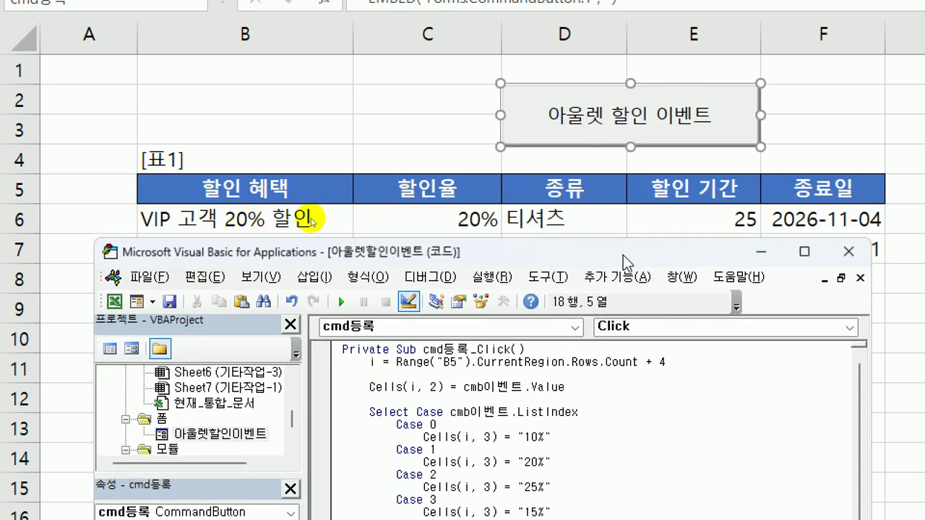
{"action": "left_click_drag", "start_coordinate": [302, 253], "coordinate": [320, 90]}
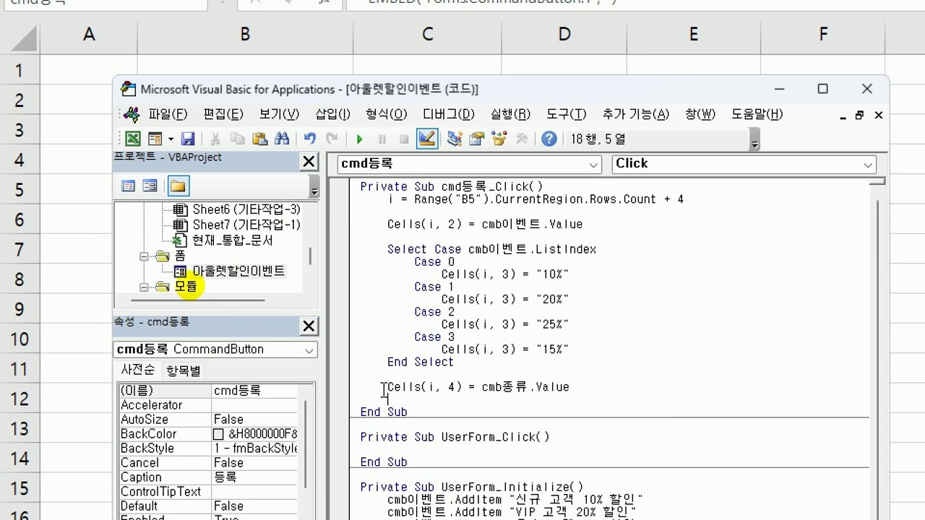
{"action": "key", "text": "ctrl+v"}
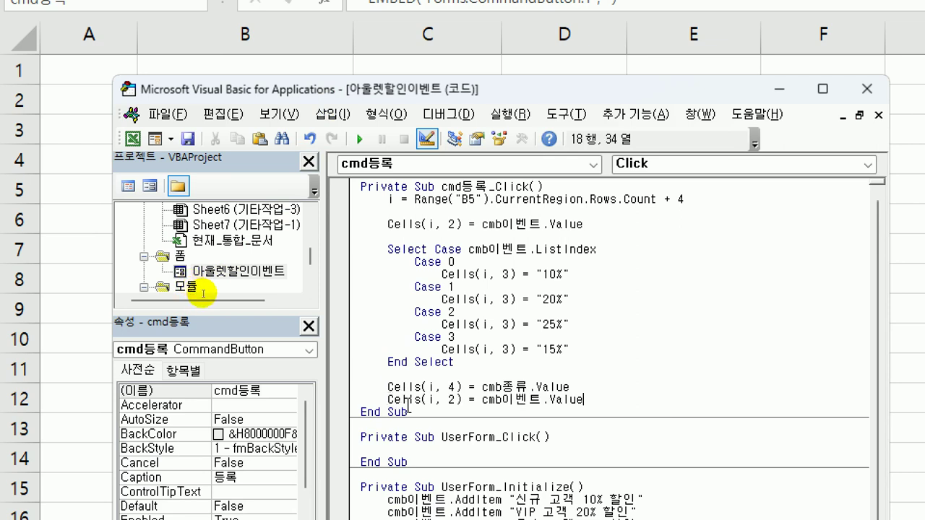
{"action": "key", "text": "Return"}
{"action": "key", "text": "ctrl+v"}
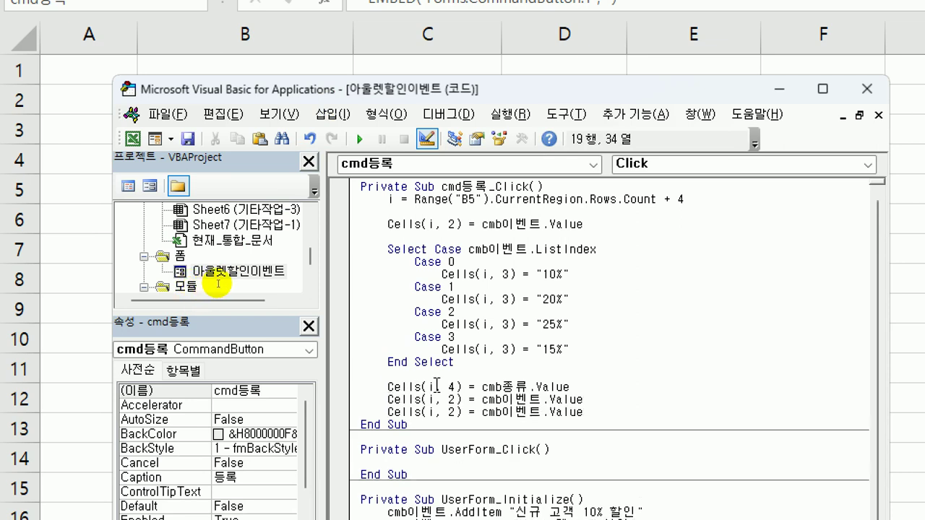
- Change the column numbers of the two pasted Cells statements to 5 and 6
{"action": "double_click", "coordinate": [452, 399]}
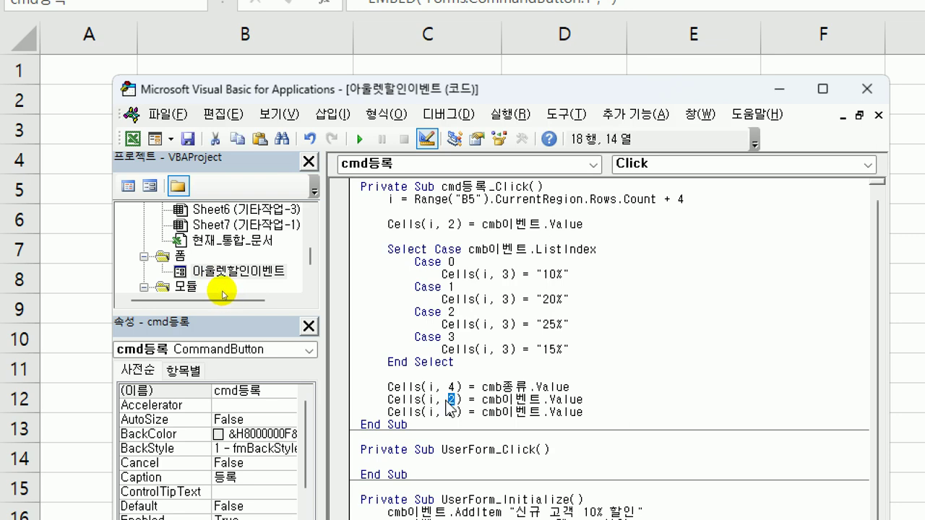
{"action": "type", "text": "5"}
{"action": "double_click", "coordinate": [453, 412]}
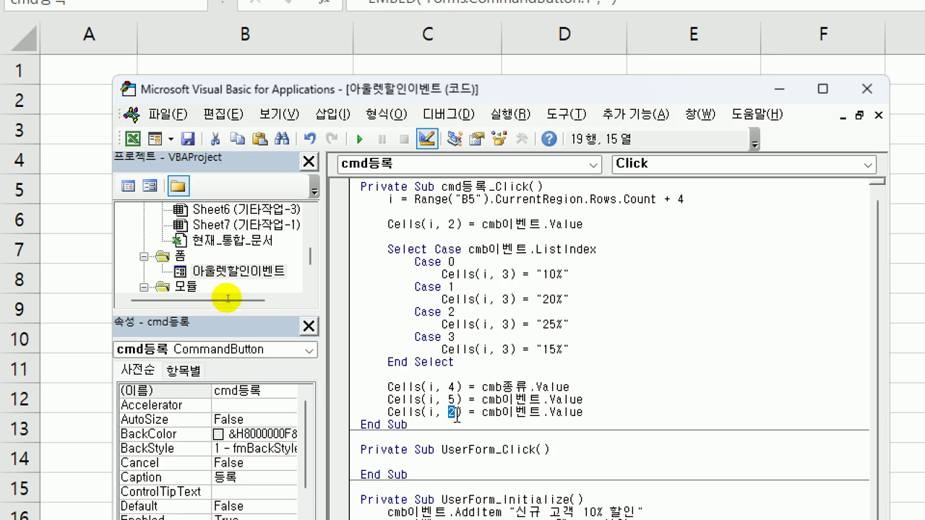
{"action": "type", "text": "6"}
- Change the value assigned to Cells(i, 5) to txt기간.Value
{"action": "left_click_drag", "start_coordinate": [482, 399], "coordinate": [594, 399]}
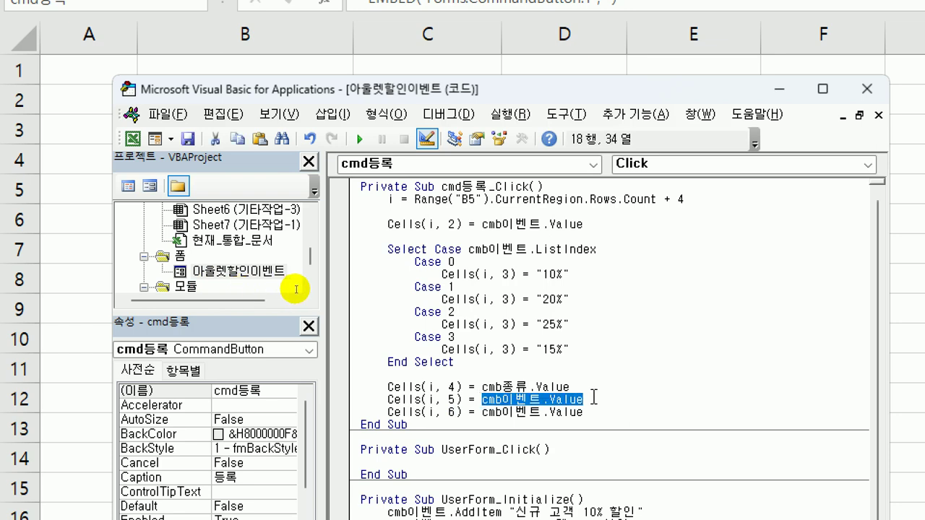
{"action": "key", "text": "BackSpace"}
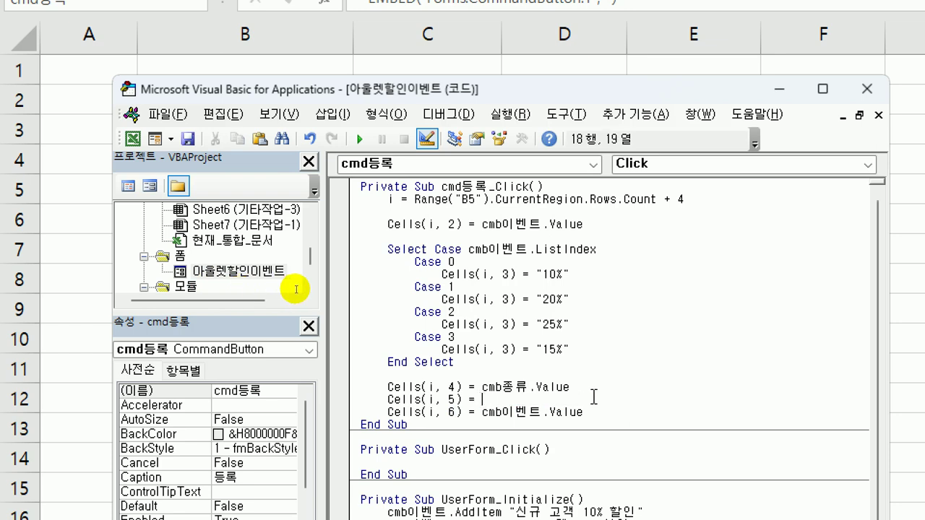
{"action": "type", "text": "txt기간.va"}
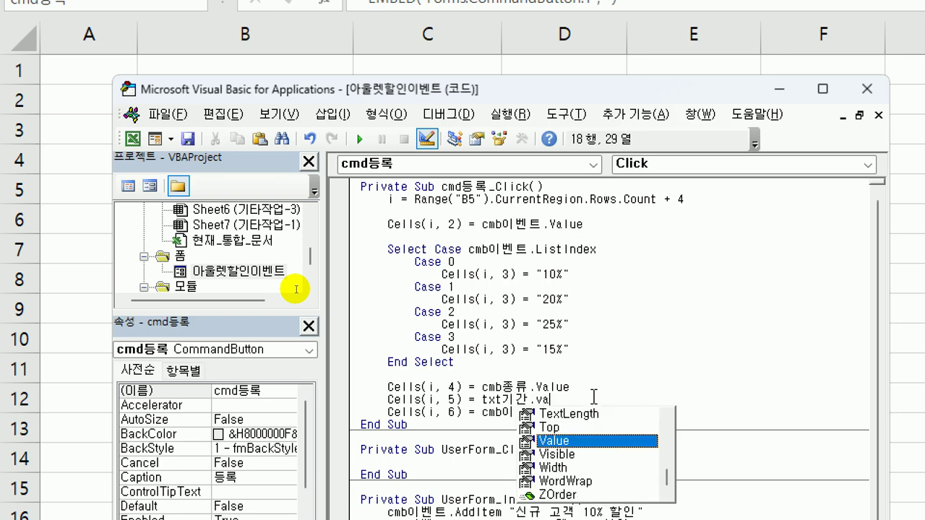
{"action": "key", "text": "Tab"}
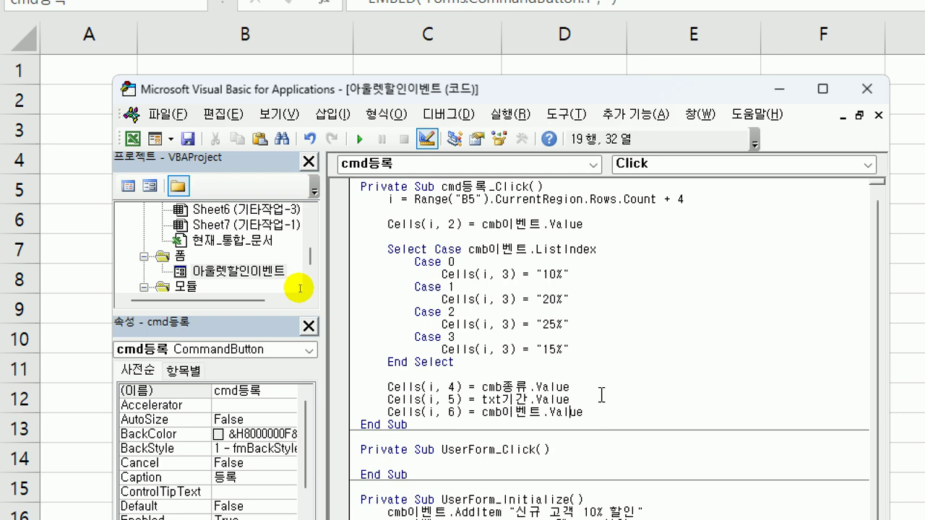
- Check the control names of the 시작일 and 할인기간 text boxes on the 아울렛할인이벤트 form and return to its code
{"action": "double_click", "coordinate": [238, 273]}
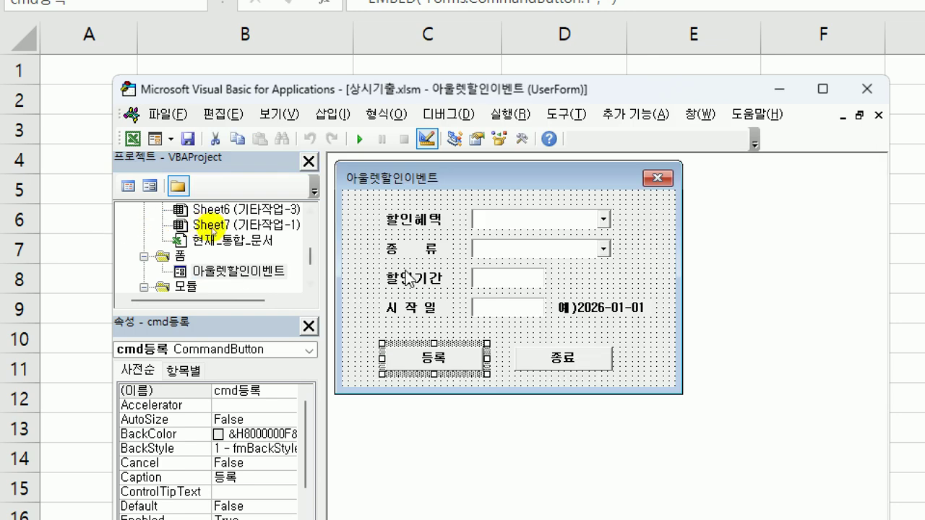
{"action": "left_click", "coordinate": [491, 312]}
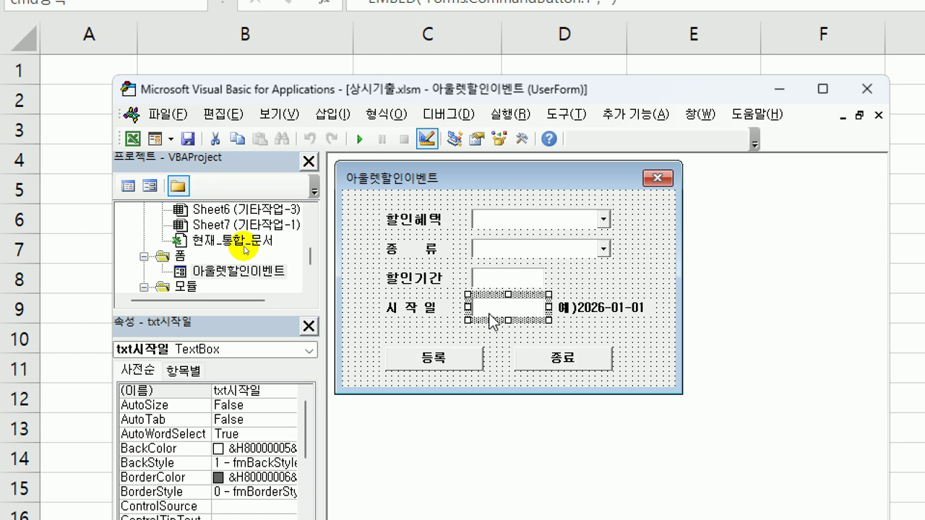
{"action": "left_click", "coordinate": [128, 186]}
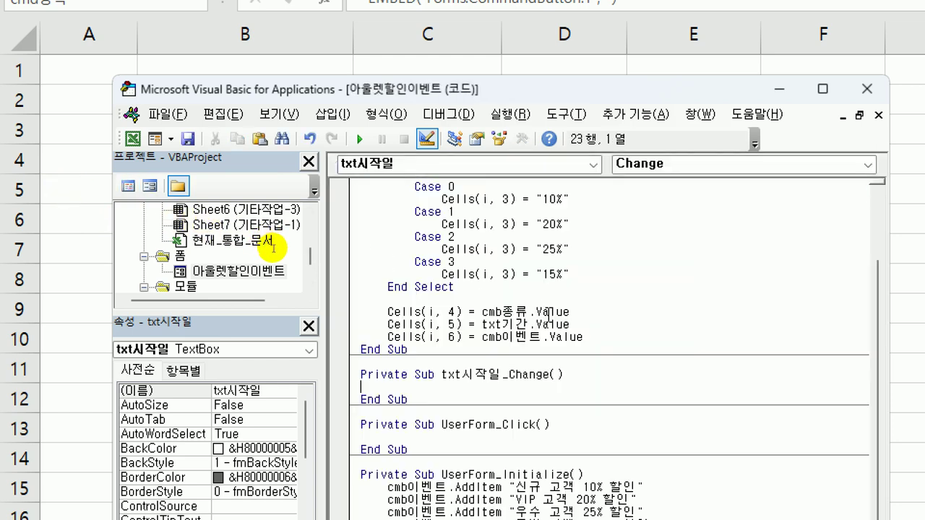
{"action": "left_click", "coordinate": [573, 313]}
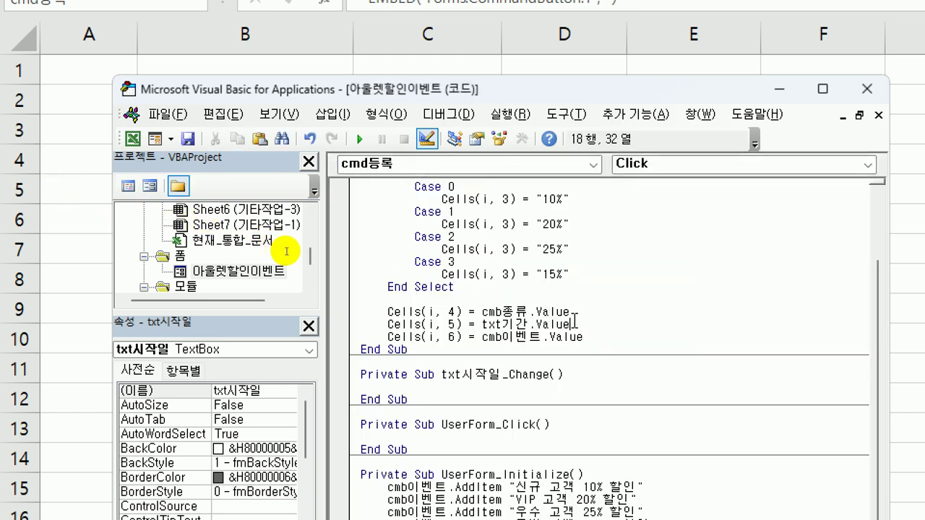
{"action": "double_click", "coordinate": [260, 269]}
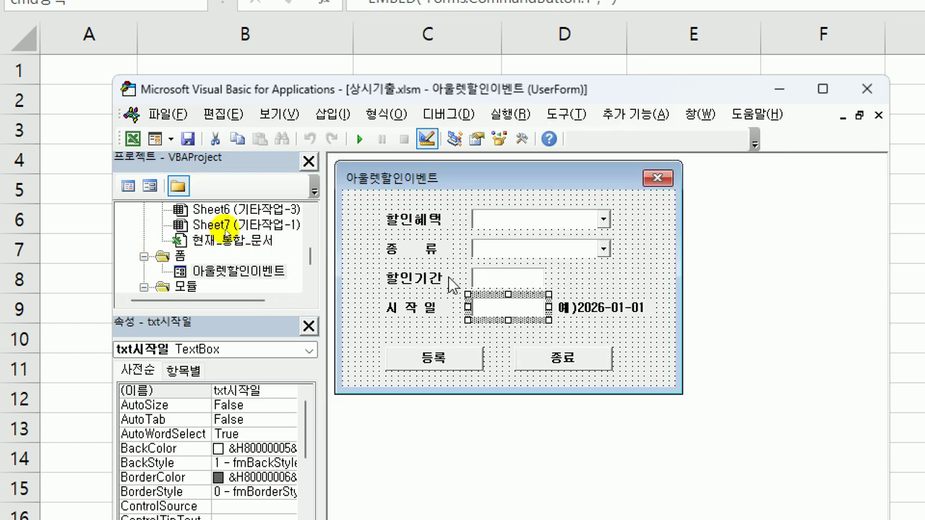
{"action": "left_click", "coordinate": [126, 187]}
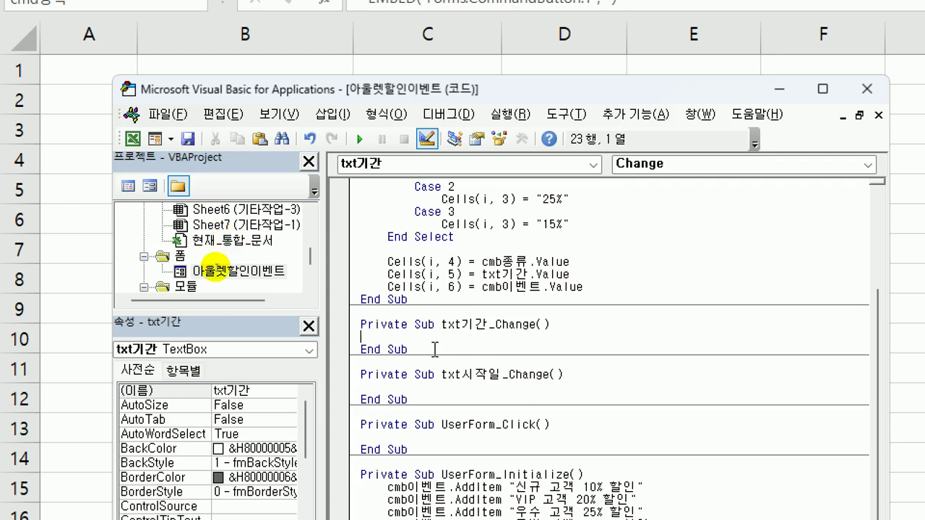
- Change the value assigned to Cells(i, 6) to DateValue(txt시작일) + Cells(i, 5)
{"action": "left_click", "coordinate": [482, 287]}
{"action": "key", "text": "shift+End"}
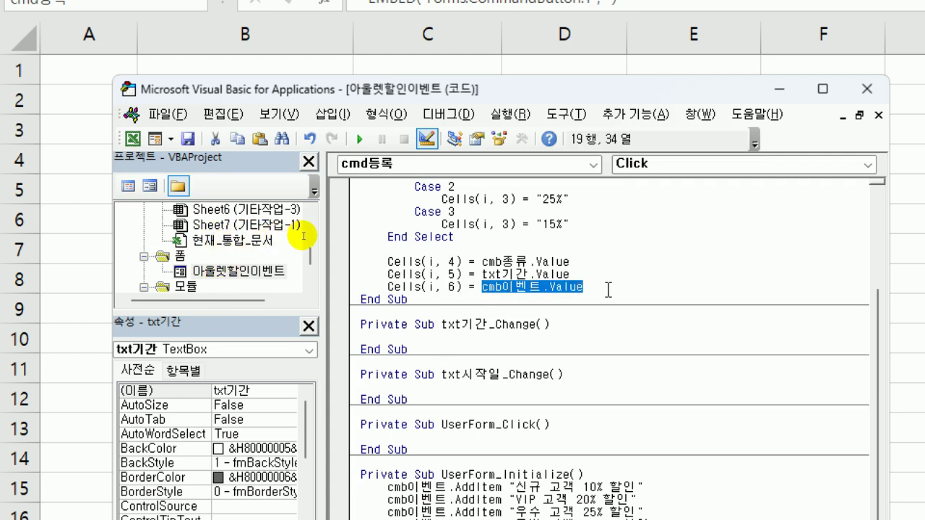
{"action": "type", "text": "d"}
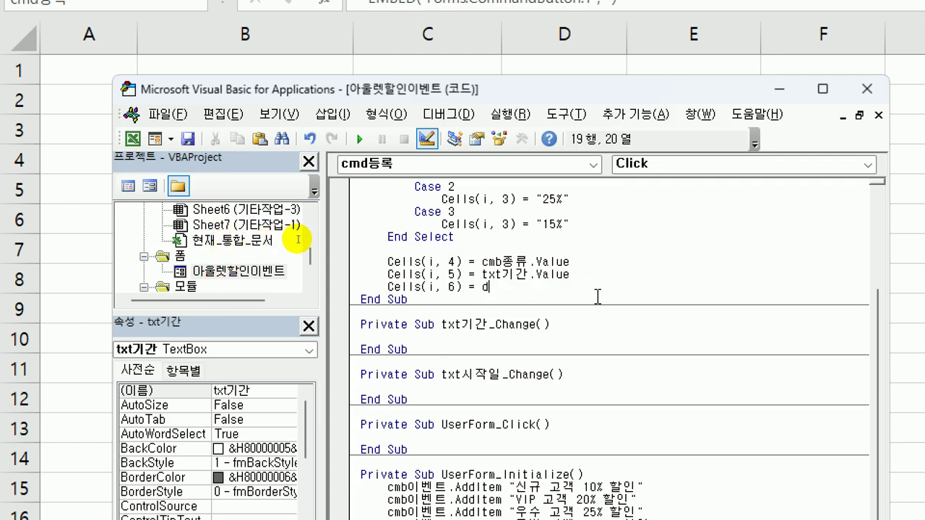
{"action": "type", "text": "atevalue("}
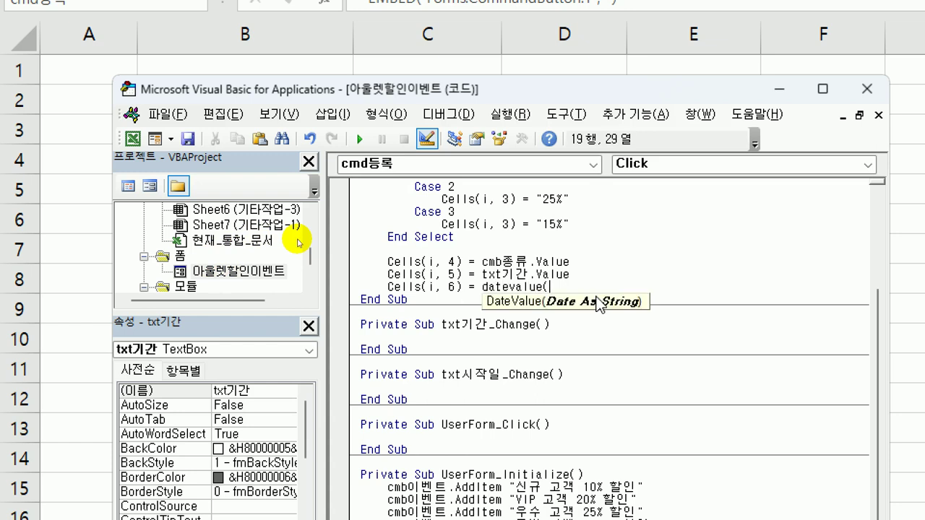
{"action": "type", "text": "txt시작일."}
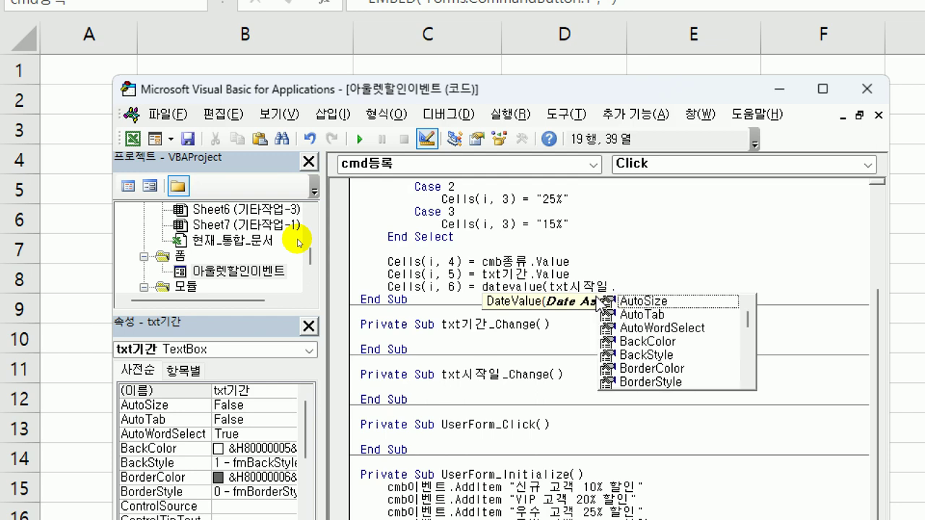
{"action": "key", "text": "BackSpace"}
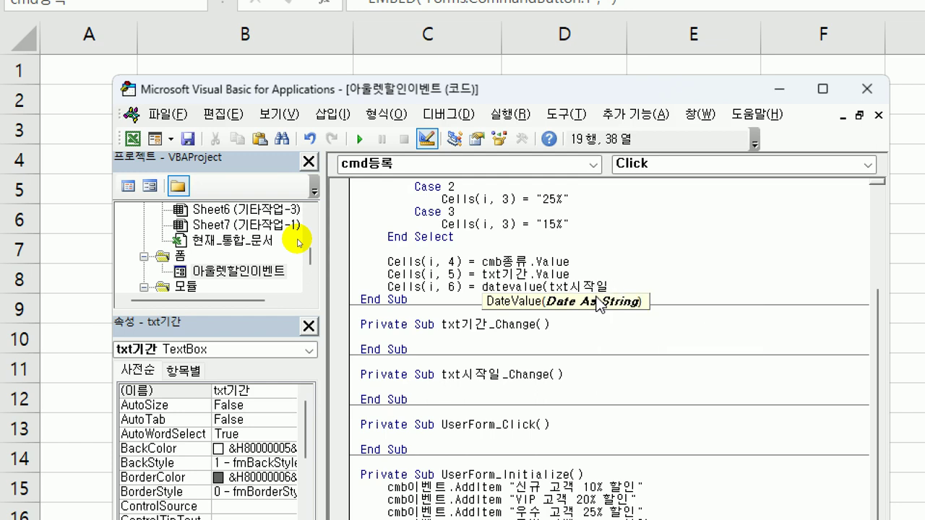
{"action": "type", "text": ") + "}
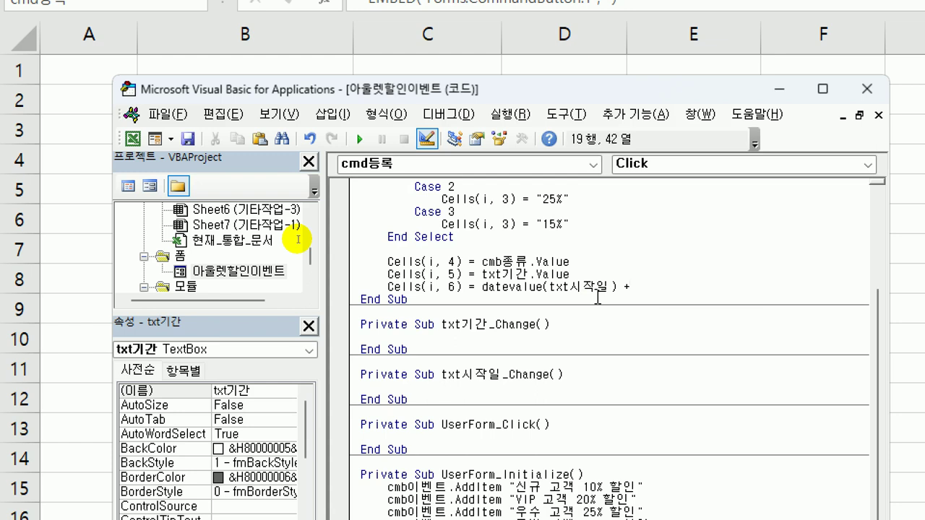
{"action": "type", "text": "cells(i,5)"}
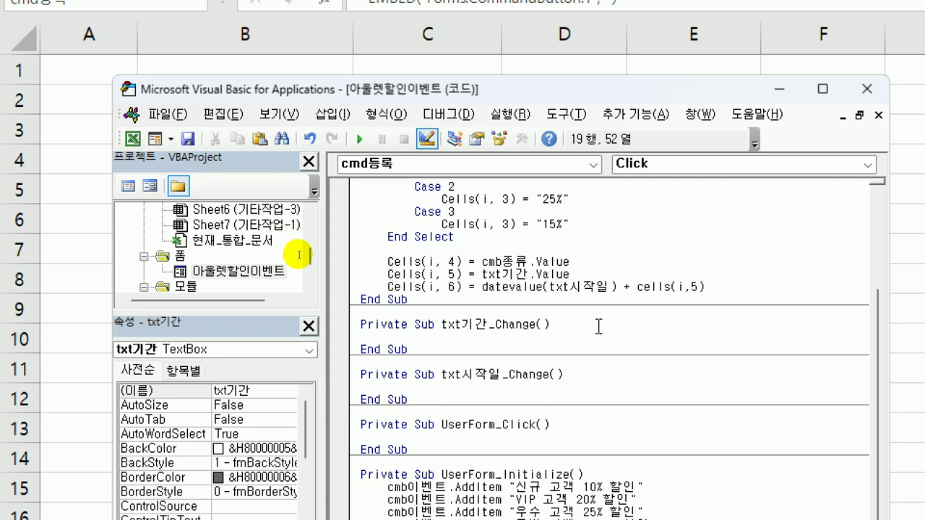
{"action": "left_click", "coordinate": [597, 324]}
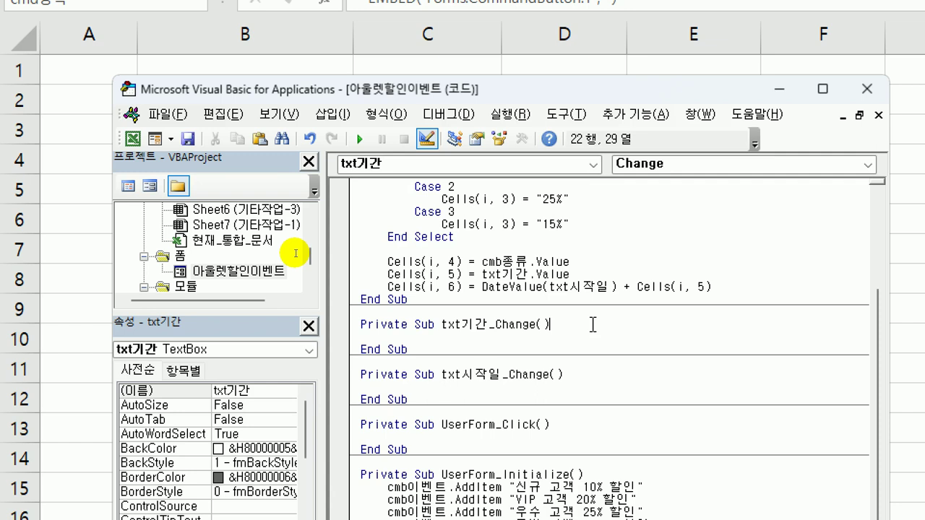
- Create the 종료 button's Click procedure from the form and begin a MsgBox statement with Now as its prompt
{"action": "left_click", "coordinate": [232, 273]}
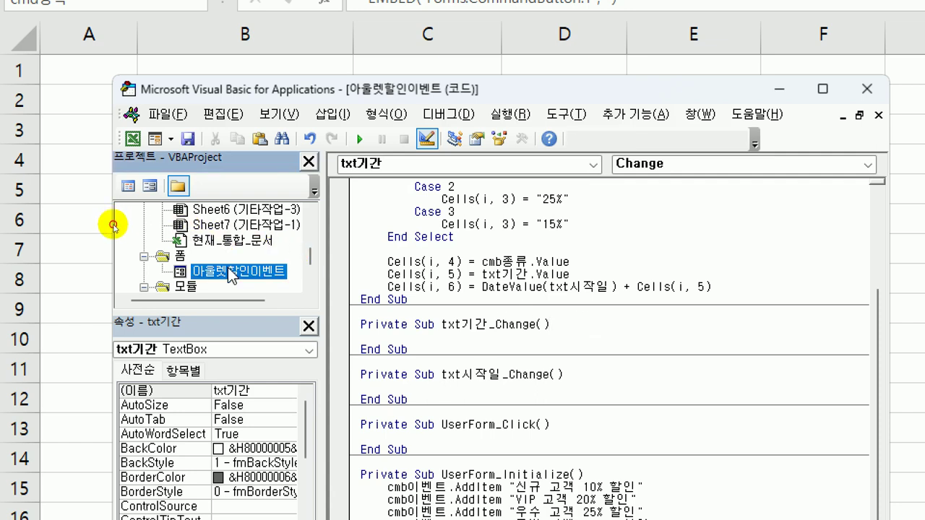
{"action": "double_click", "coordinate": [232, 273]}
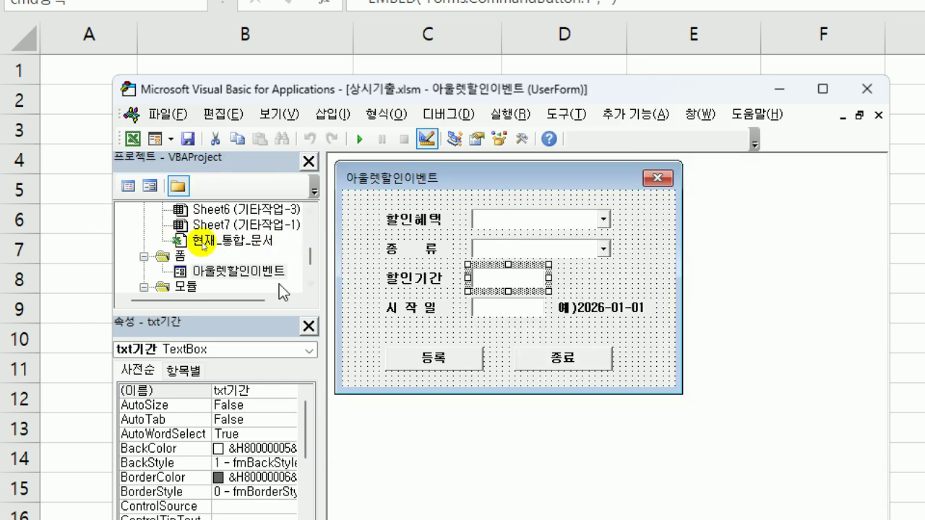
{"action": "double_click", "coordinate": [575, 372]}
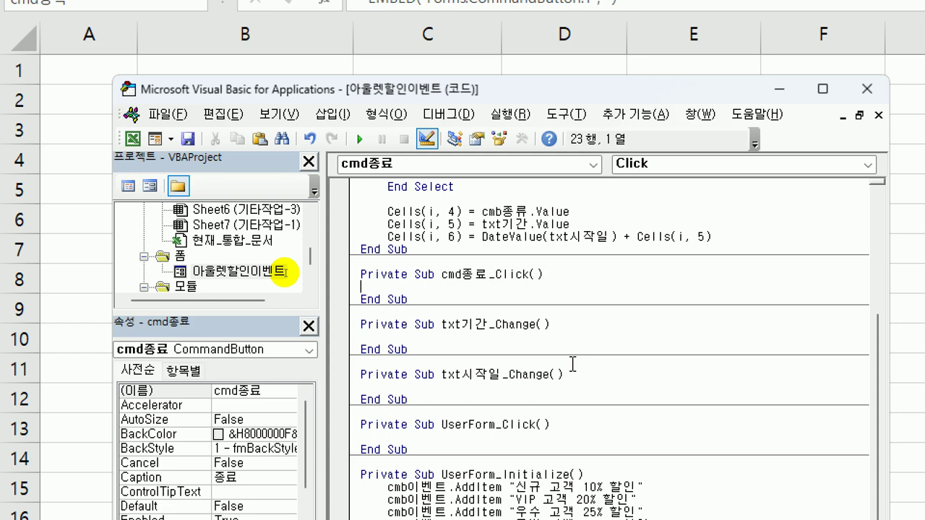
{"action": "key", "text": "Tab"}
{"action": "type", "text": "msgbox"}
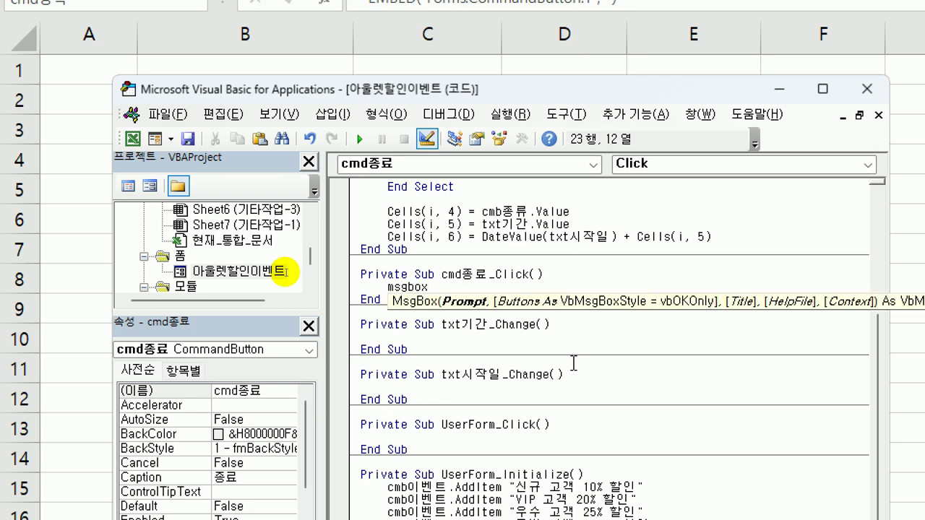
{"action": "type", "text": " now"}
{"action": "type", "text": ","}
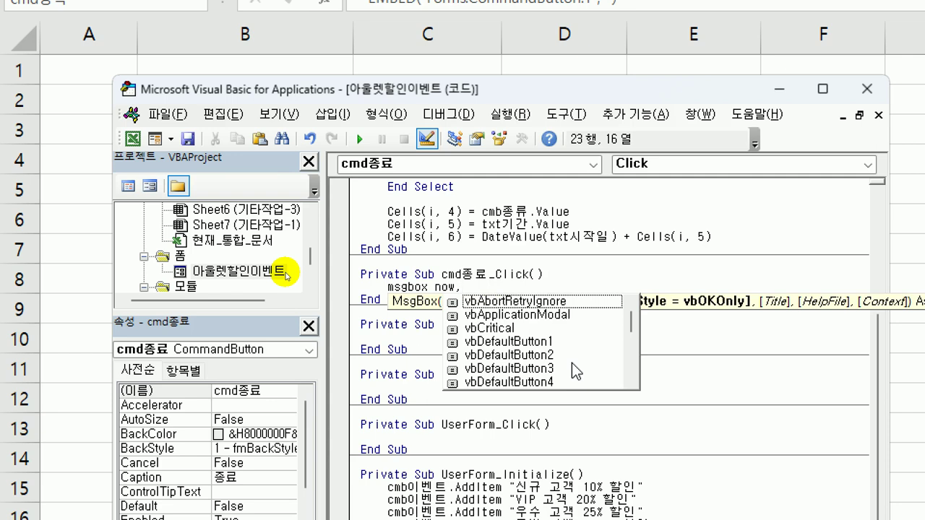
- Complete the MsgBox statement with vbOKOnly and the title "등록화면을 종료합니다.", and start a new line
{"action": "type", "text": "vb"}
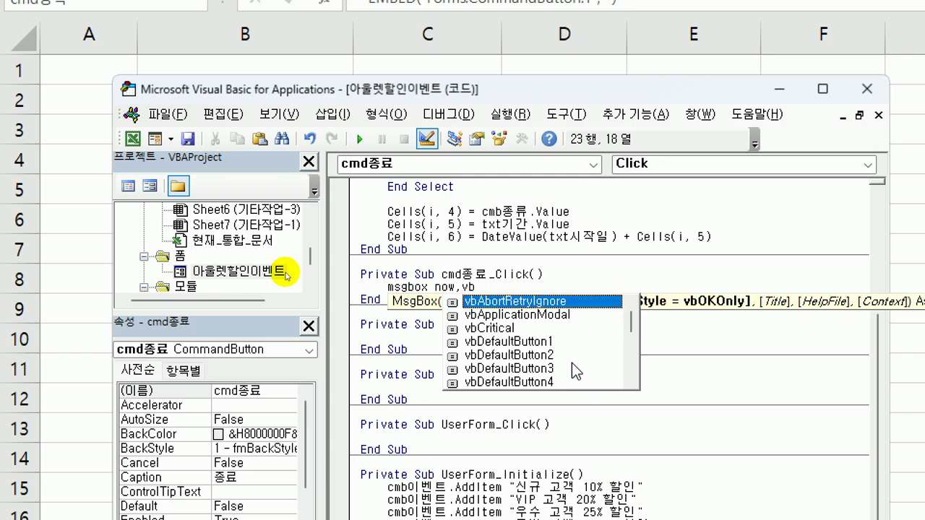
{"action": "type", "text": "ok"}
{"action": "key", "text": "Down"}
{"action": "key", "text": "Tab"}
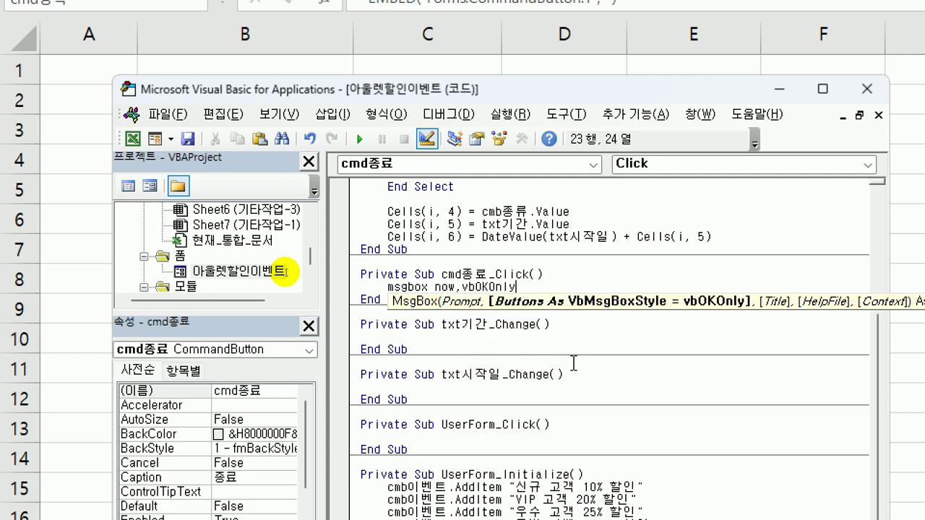
{"action": "type", "text": ",\""}
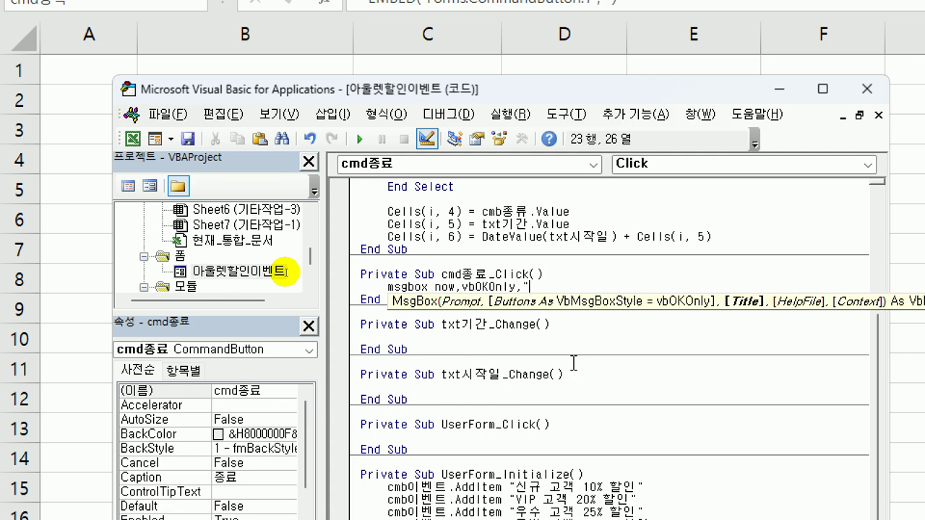
{"action": "type", "text": "ㅂ"}
{"action": "key", "text": "BackSpace"}
{"action": "type", "text": "등록화면을 "}
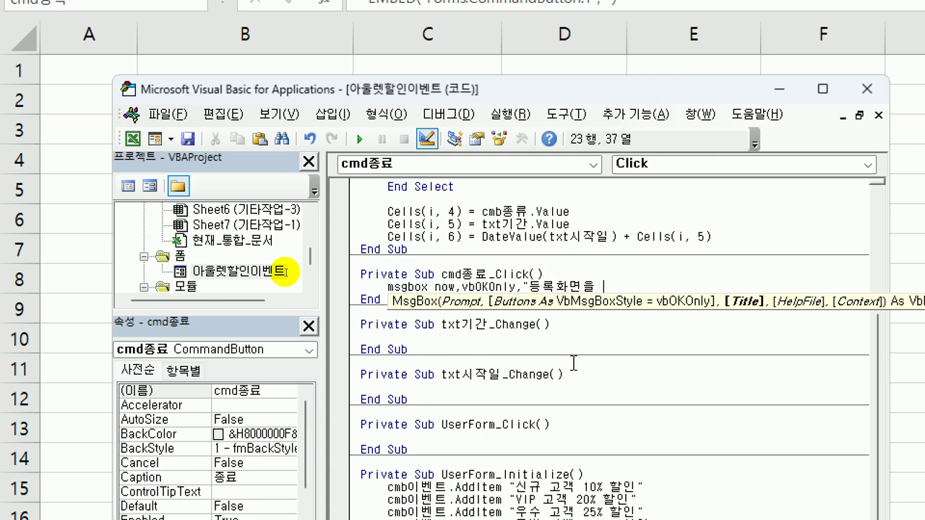
{"action": "type", "text": "종료합니다.\""}
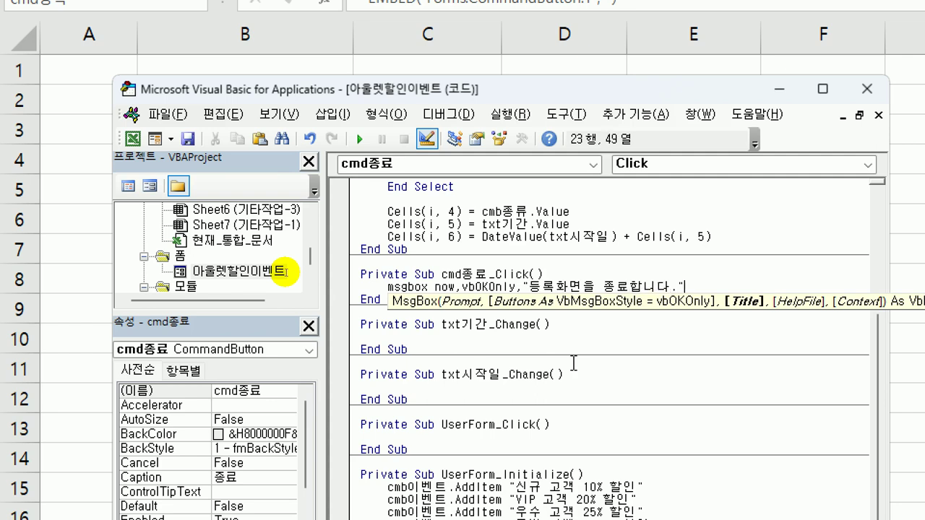
{"action": "key", "text": "Return"}
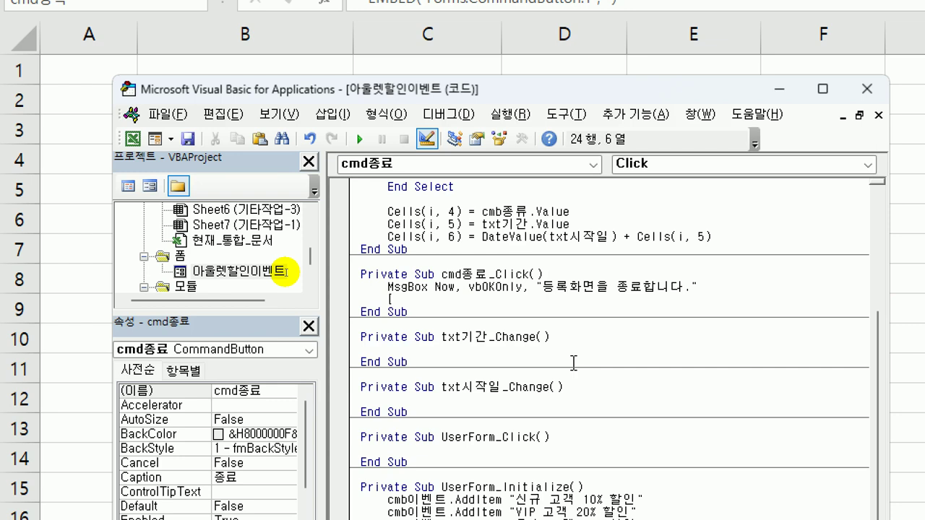
- Add the statement [A1] = "수고하셨습니다." below the MsgBox line in cmd종료_Click
{"action": "type", "text": "[A1] = \"수고"}
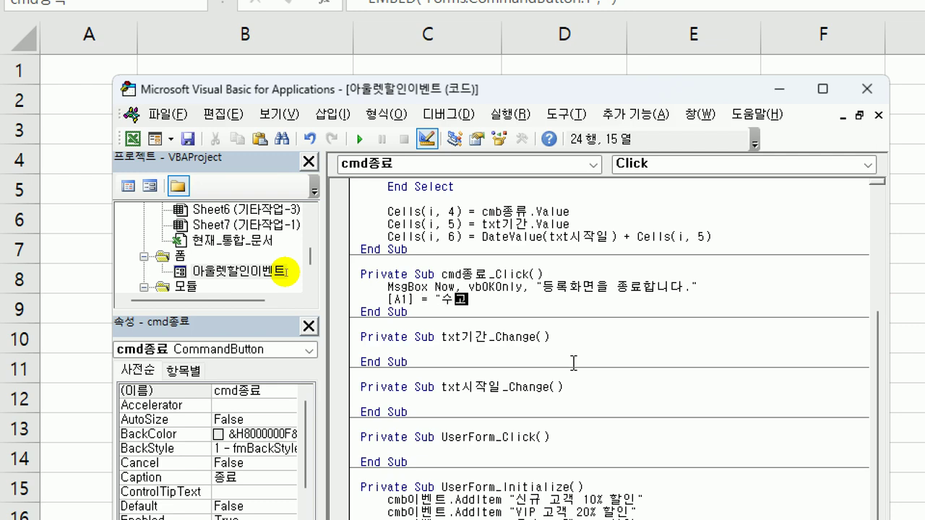
{"action": "type", "text": "하셨습니다"}
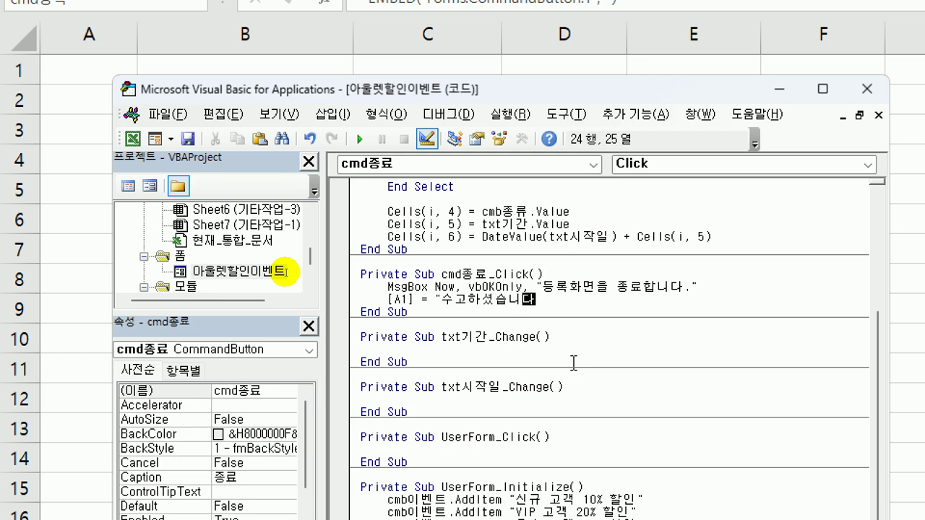
{"action": "type", "text": ".\""}
{"action": "key", "text": "Return"}
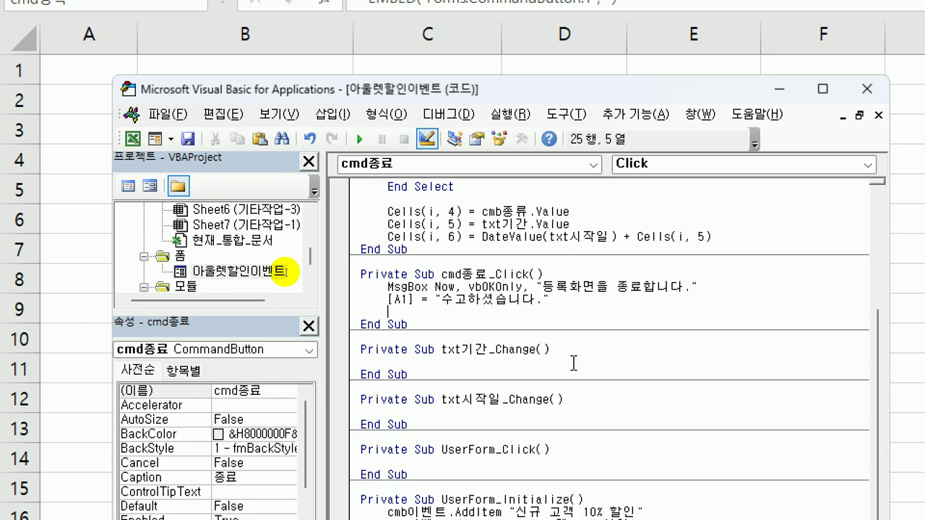
- Add the statement [A1].Font.Name = "궁서체" on the next line of cmd종료_Click
{"action": "type", "text": "[A1].래"}
{"action": "key", "text": "BackSpace"}
{"action": "key", "text": "BackSpace"}
{"action": "type", "text": "font.nam"}
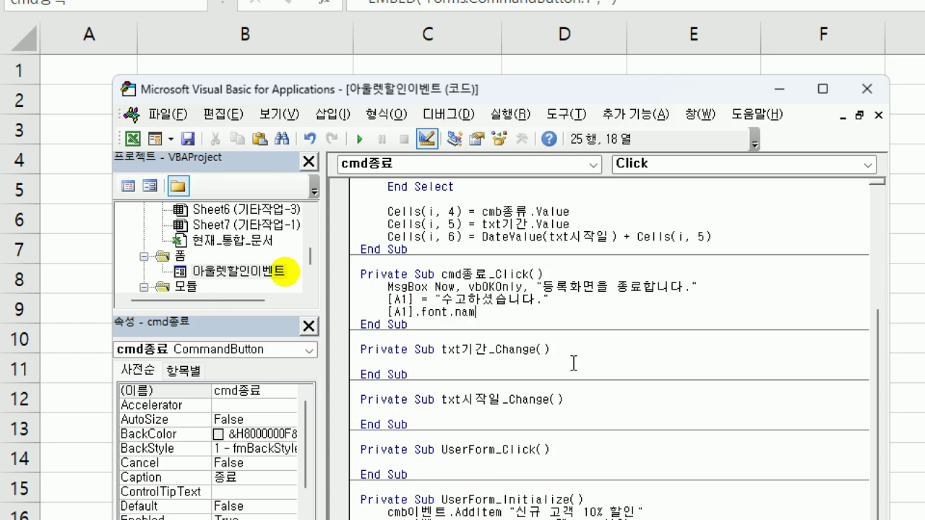
{"action": "type", "text": "e = \"구ㅇ서체\""}
{"action": "key", "text": "Return"}
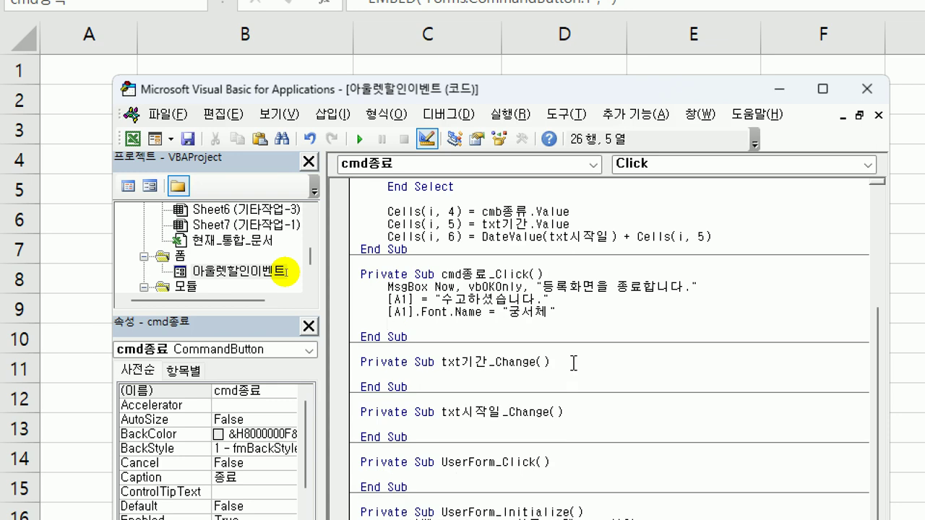
- Add the statement [A1].Font.Color = RGB(0, 0, 255) below the font name line in cmd종료_Click
{"action": "type", "text": "[A1]"}
{"action": "type", "text": ".fo"}
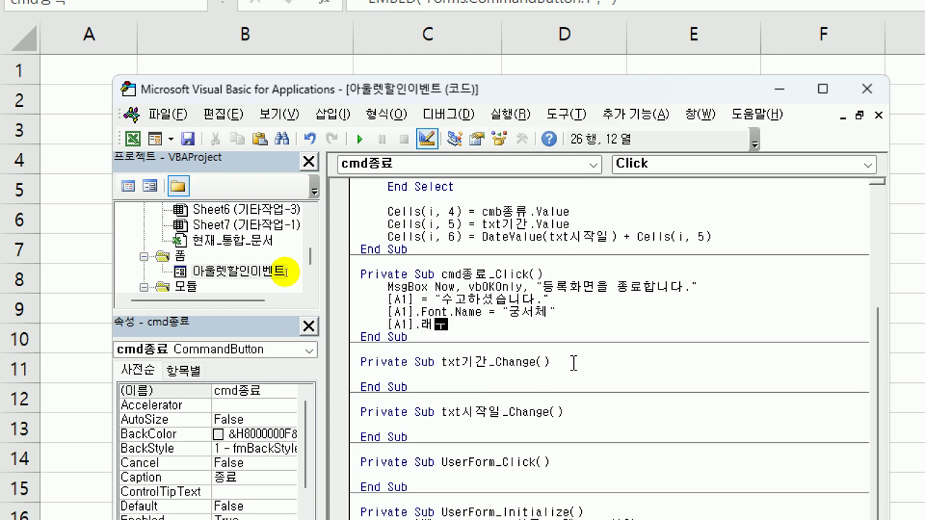
{"action": "type", "text": "nt.colo"}
{"action": "key", "text": "BackSpace"}
{"action": "key", "text": "BackSpace"}
{"action": "key", "text": "BackSpace"}
{"action": "type", "text": "olor = "}
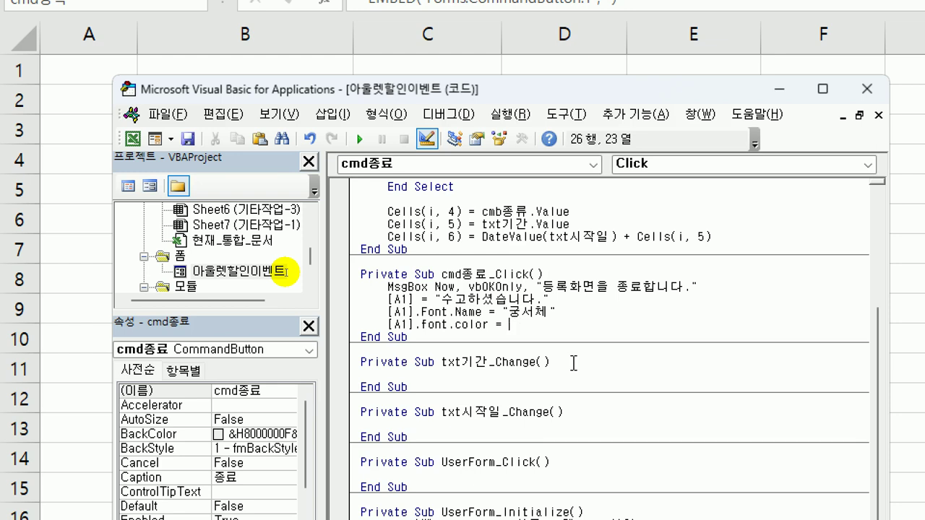
{"action": "type", "text": "RGB("}
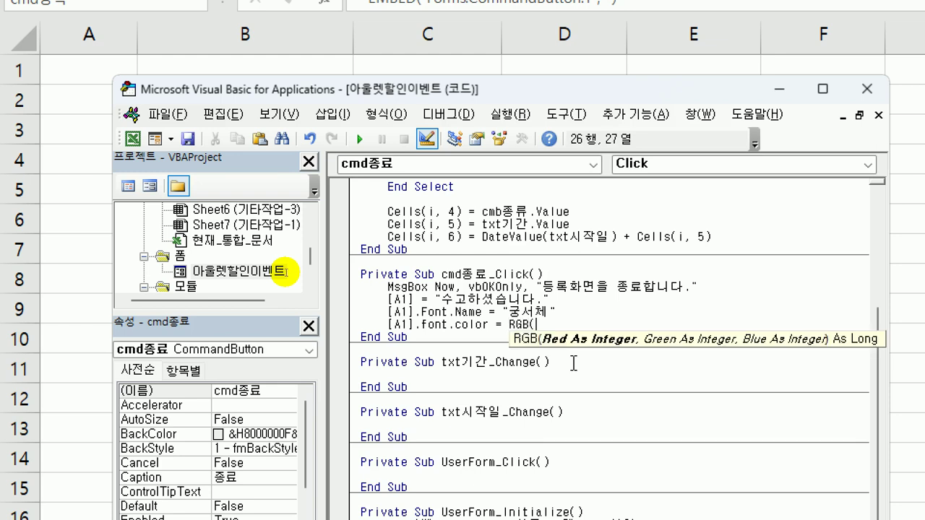
{"action": "type", "text": "0,"}
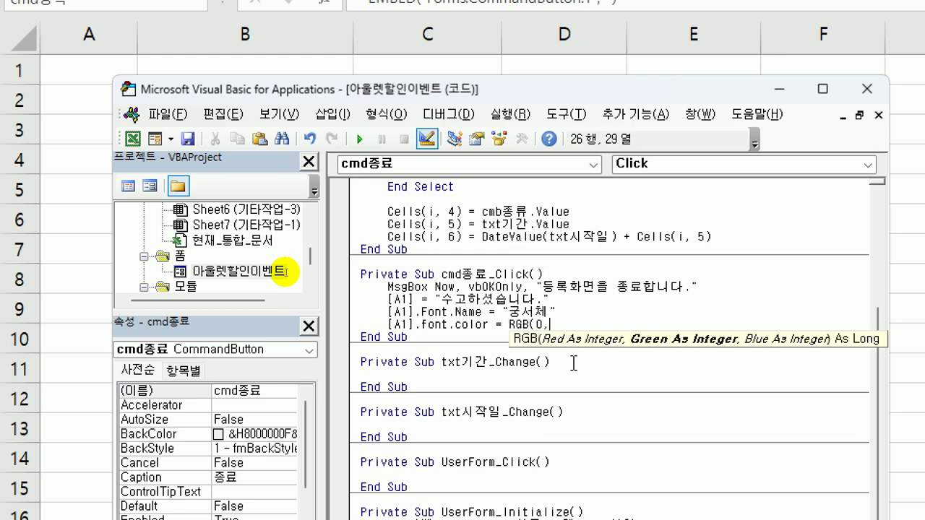
{"action": "type", "text": "0,255)"}
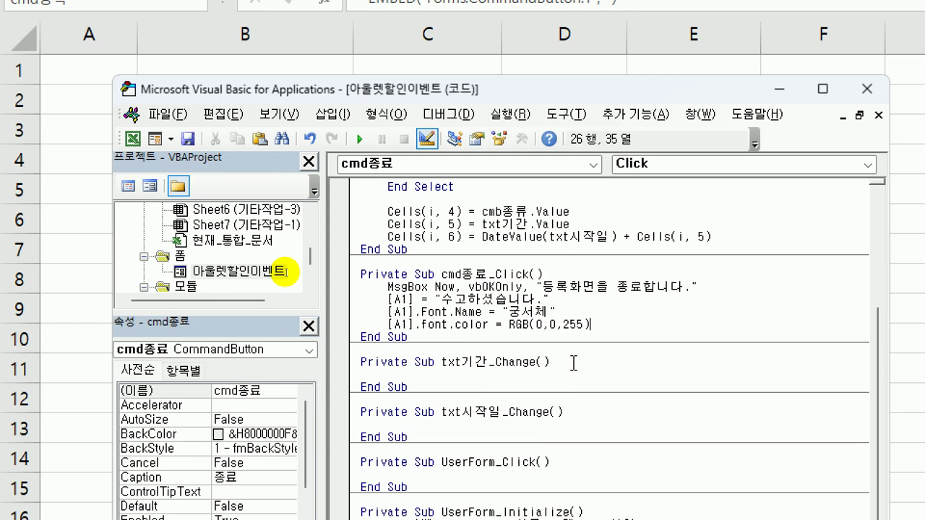
{"action": "key", "text": "Return"}
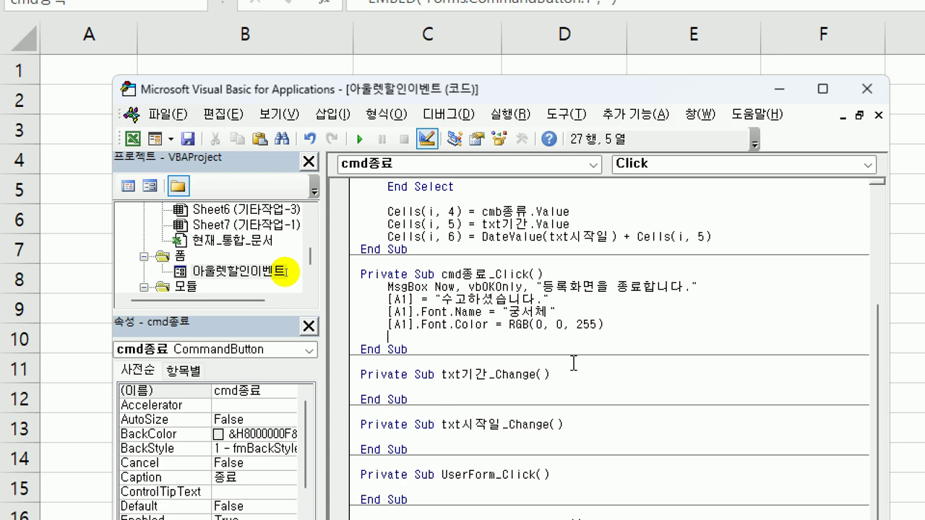
- Add Unload Me as the last statement of cmd종료_Click and return to the 기타작업-3 worksheet
{"action": "type", "text": "unload me"}
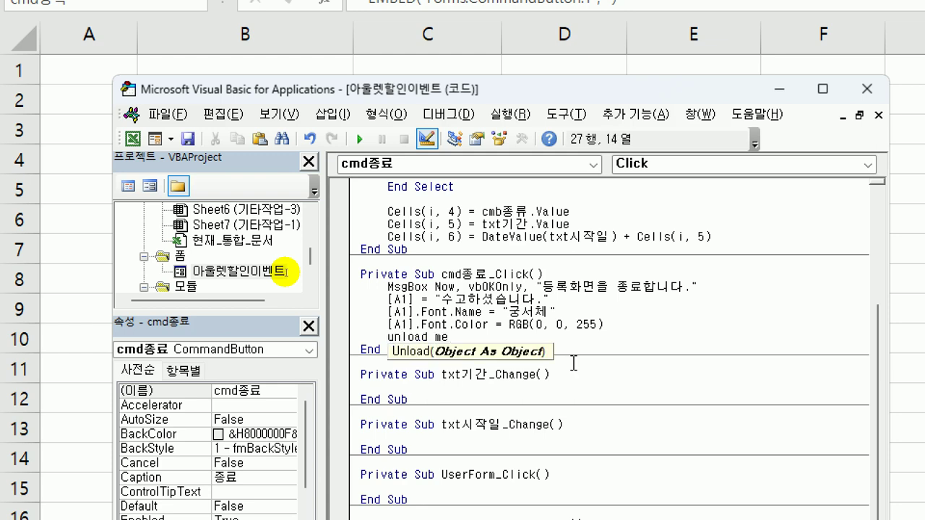
{"action": "left_click", "coordinate": [573, 364]}
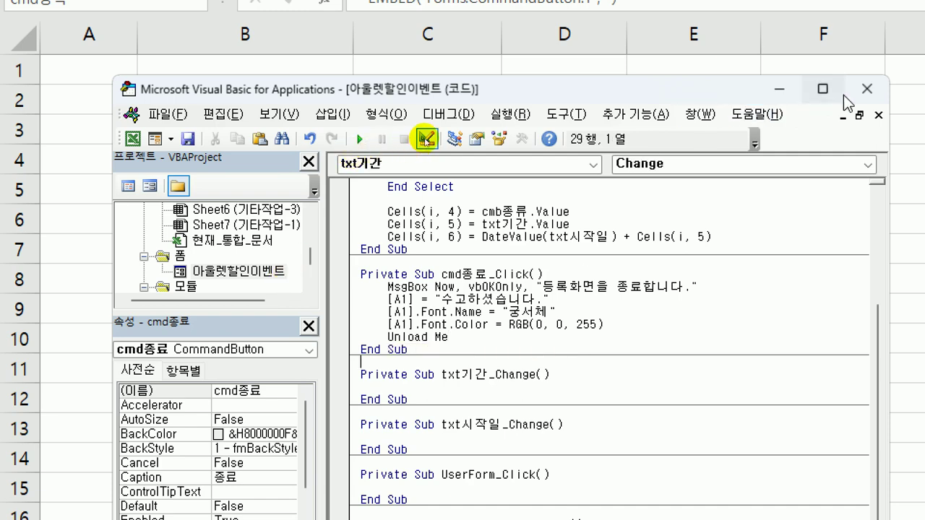
{"action": "key", "text": "alt+F11"}
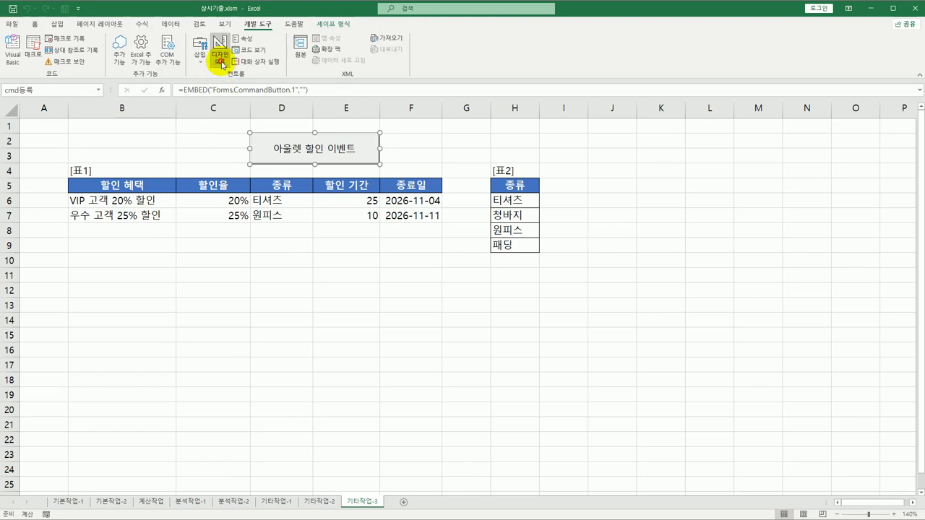
- Turn off design mode, open the form with the 아울렛 할인 이벤트 button and move it below the table headers
{"action": "left_click", "coordinate": [221, 63]}
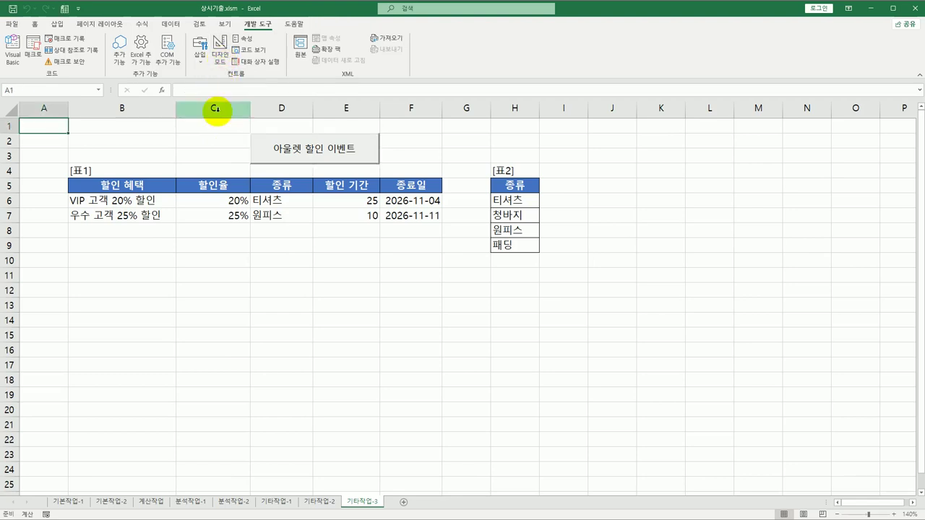
{"action": "left_click", "coordinate": [272, 230]}
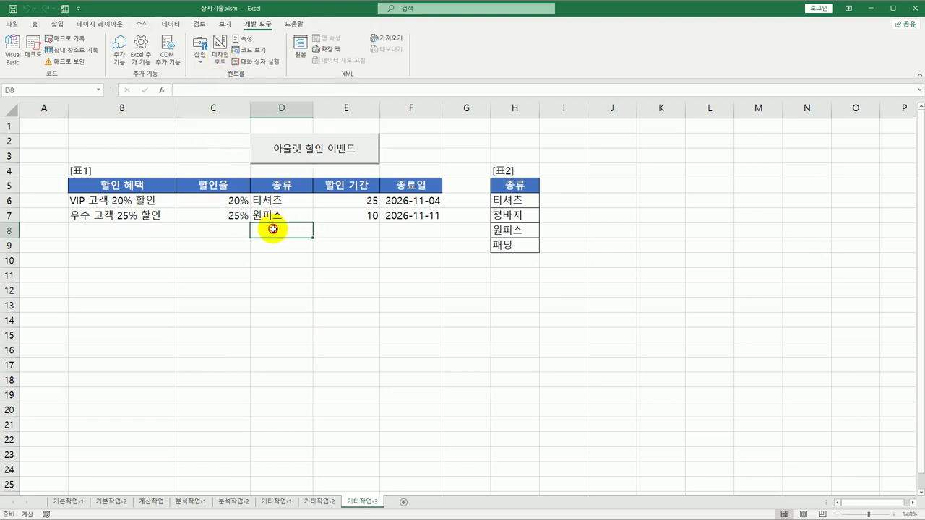
{"action": "left_click", "coordinate": [307, 156]}
{"action": "left_click_drag", "start_coordinate": [443, 209], "coordinate": [336, 224]}
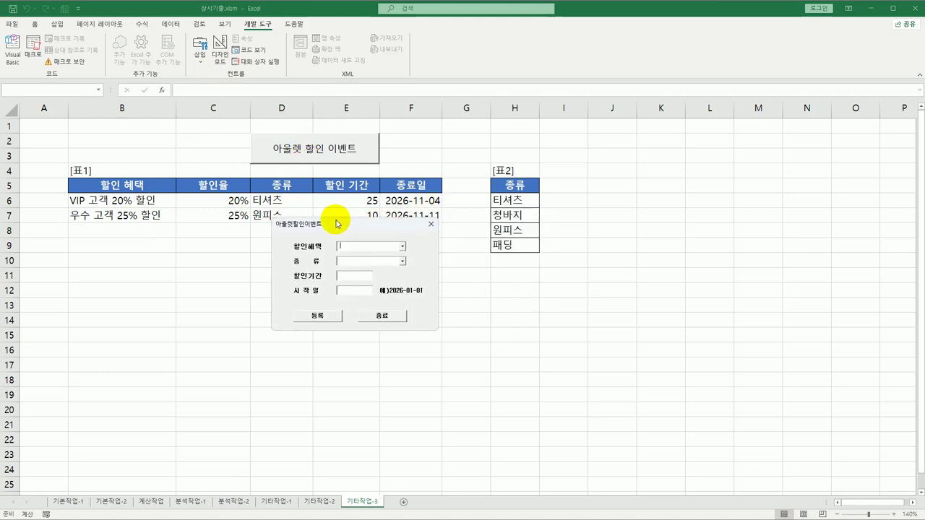
- Register a form entry with 할인혜택 VIP 고객 20% 할인, 종류 원피스, 할인기간 30 and 시작일 2025-5-5, keeping the new table row uncovered
{"action": "left_click", "coordinate": [403, 246]}
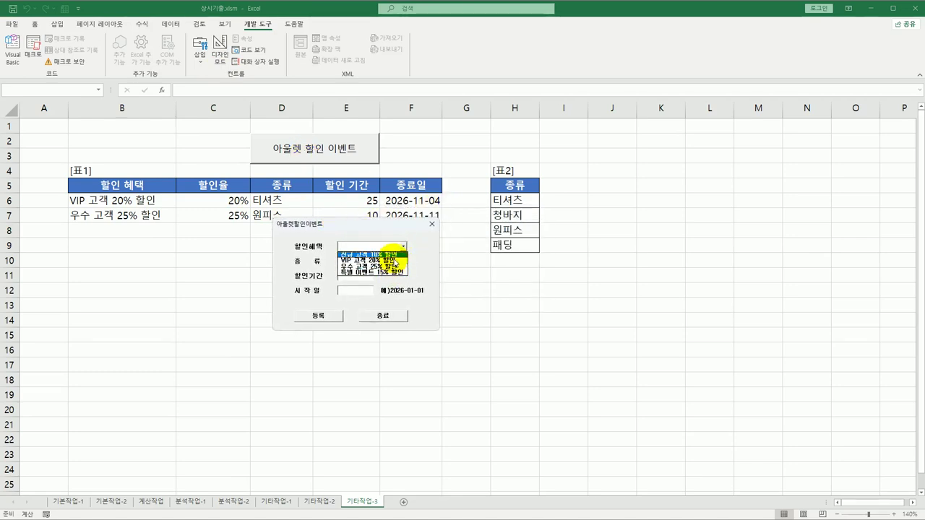
{"action": "left_click", "coordinate": [397, 259]}
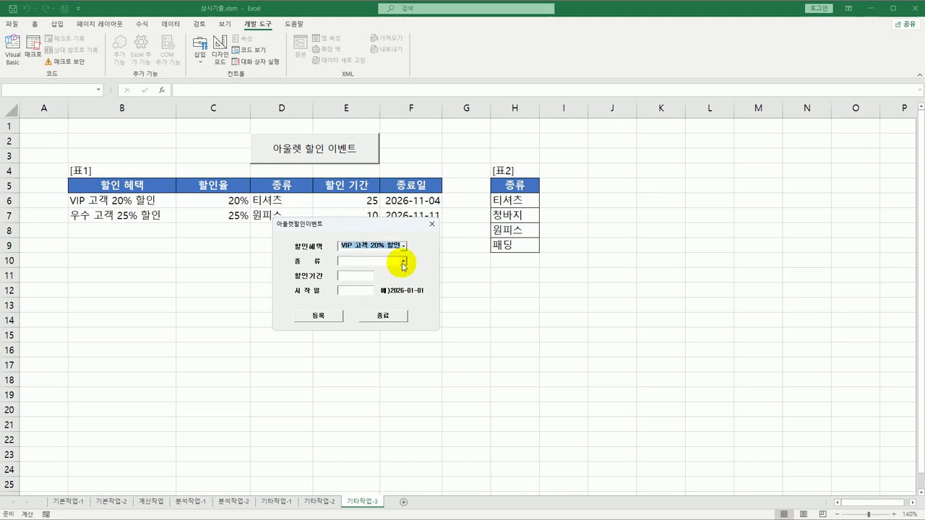
{"action": "left_click", "coordinate": [403, 263]}
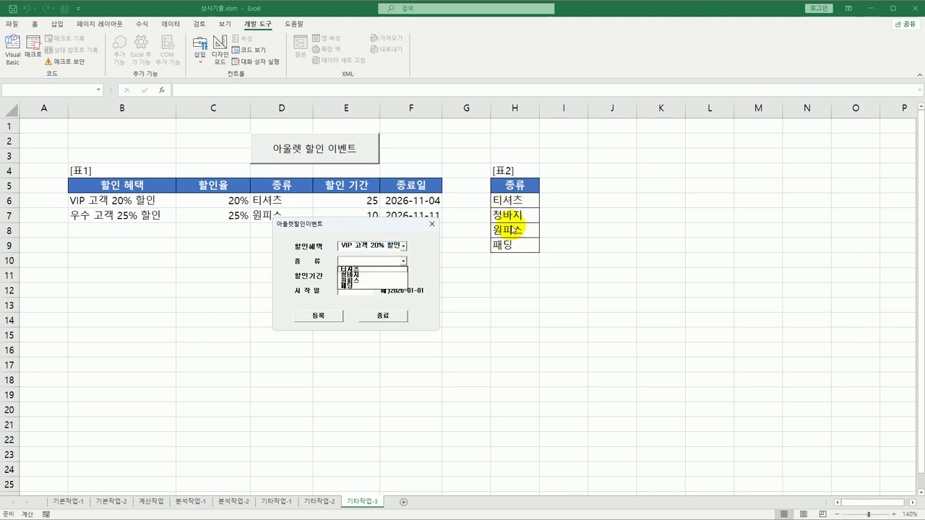
{"action": "left_click", "coordinate": [365, 284]}
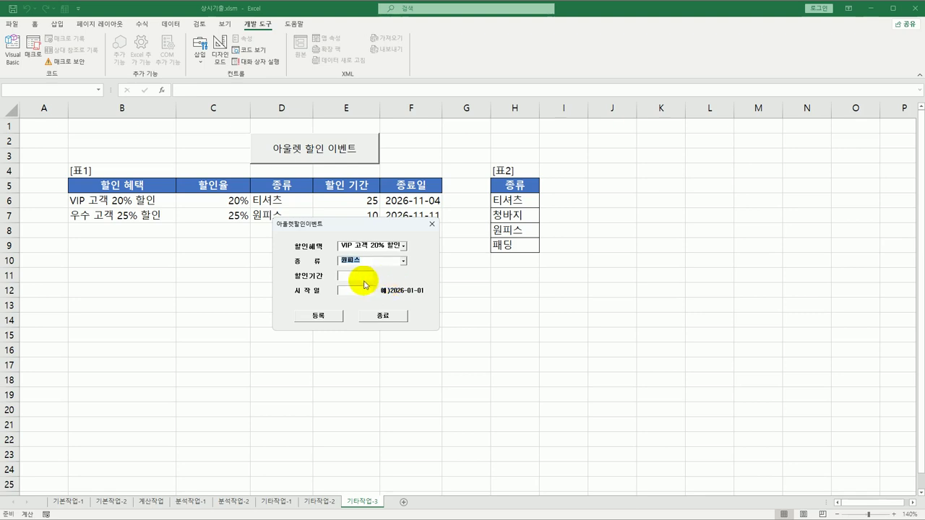
{"action": "left_click", "coordinate": [360, 276]}
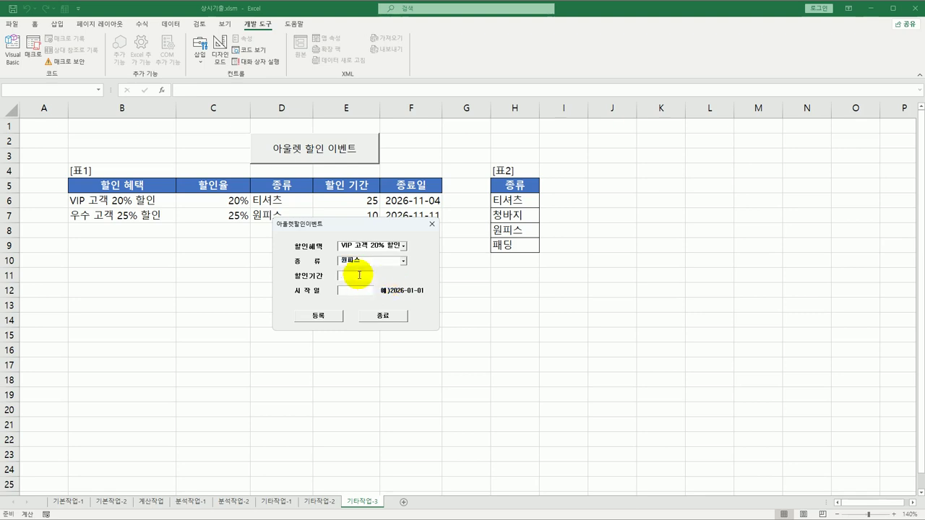
{"action": "type", "text": "30"}
{"action": "left_click", "coordinate": [359, 289]}
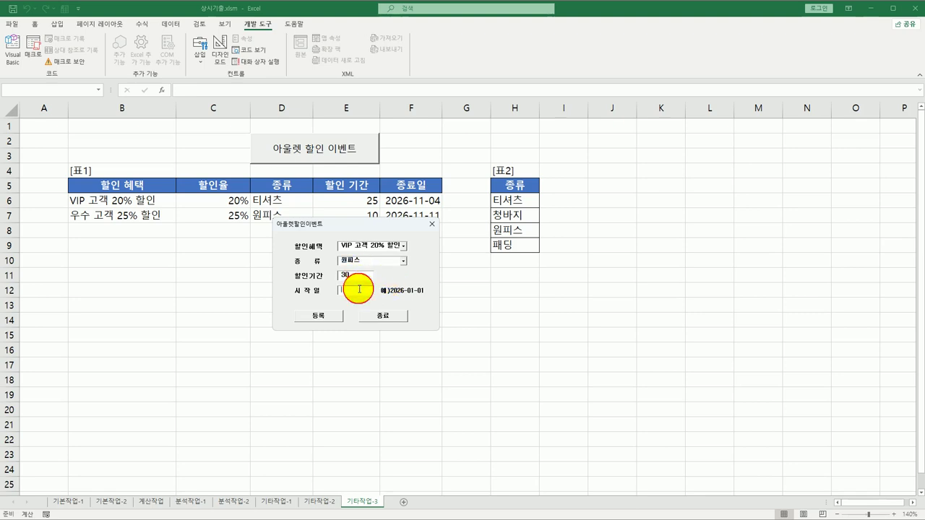
{"action": "type", "text": "2025-5-5"}
{"action": "left_click", "coordinate": [321, 316]}
{"action": "left_click_drag", "start_coordinate": [340, 224], "coordinate": [293, 277]}
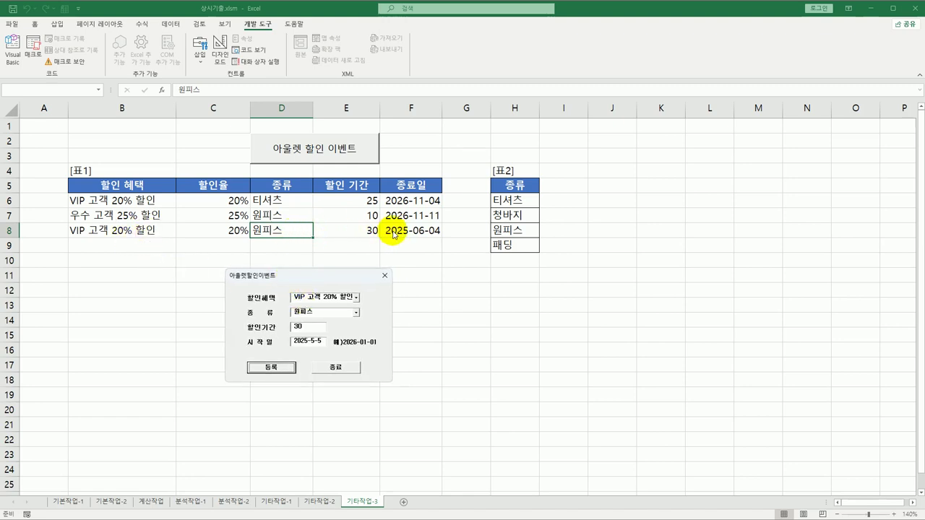
- Close the form with its 종료 button, acknowledge the message box and select cell A1 to check its text
{"action": "left_click", "coordinate": [322, 344]}
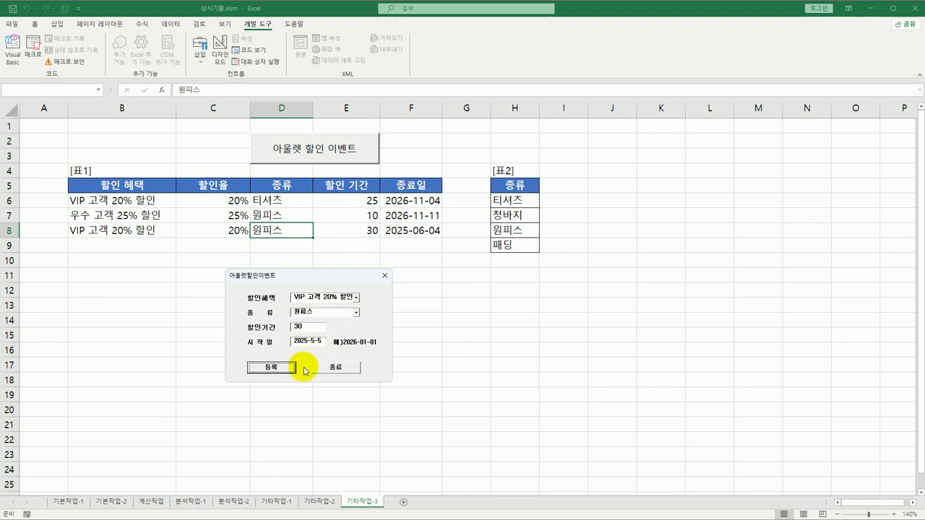
{"action": "left_click", "coordinate": [343, 369]}
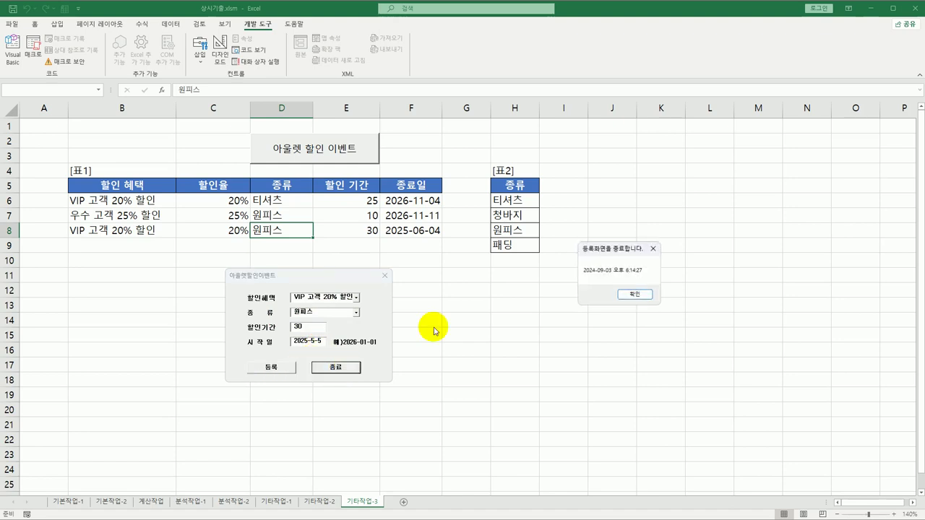
{"action": "left_click", "coordinate": [623, 294]}
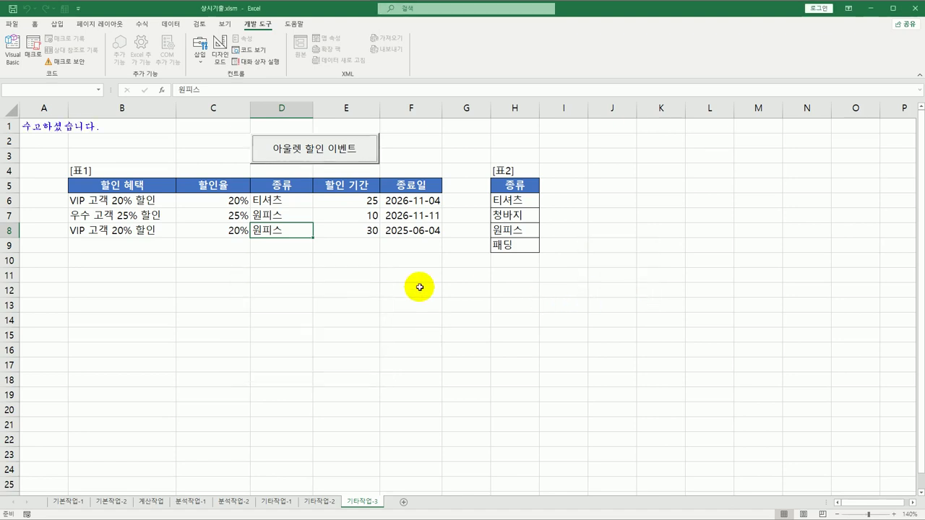
{"action": "left_click", "coordinate": [47, 127]}
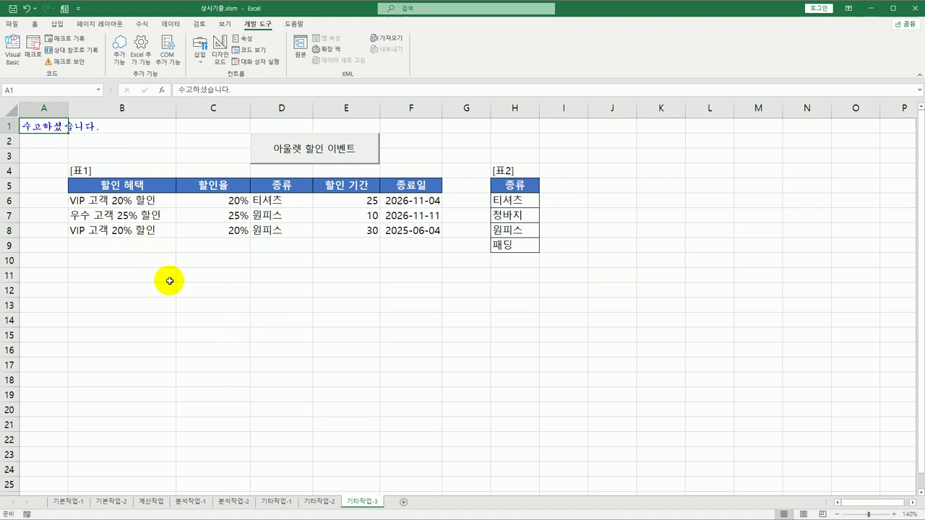